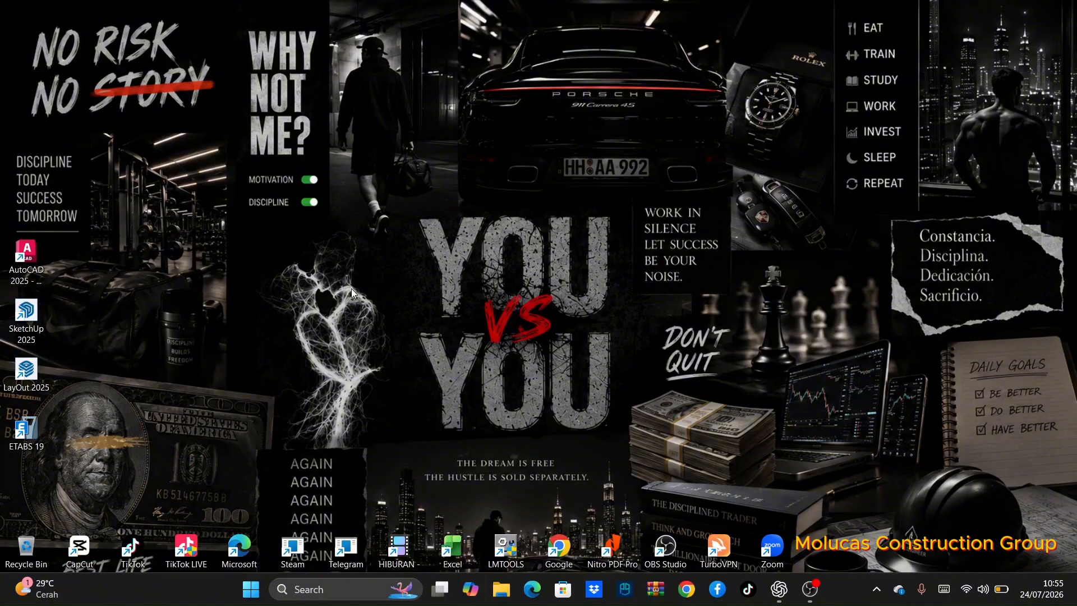
Step: Open AutoCAD 2025 and create a new blank drawing
{"action": "double_click", "coordinate": [25, 254]}
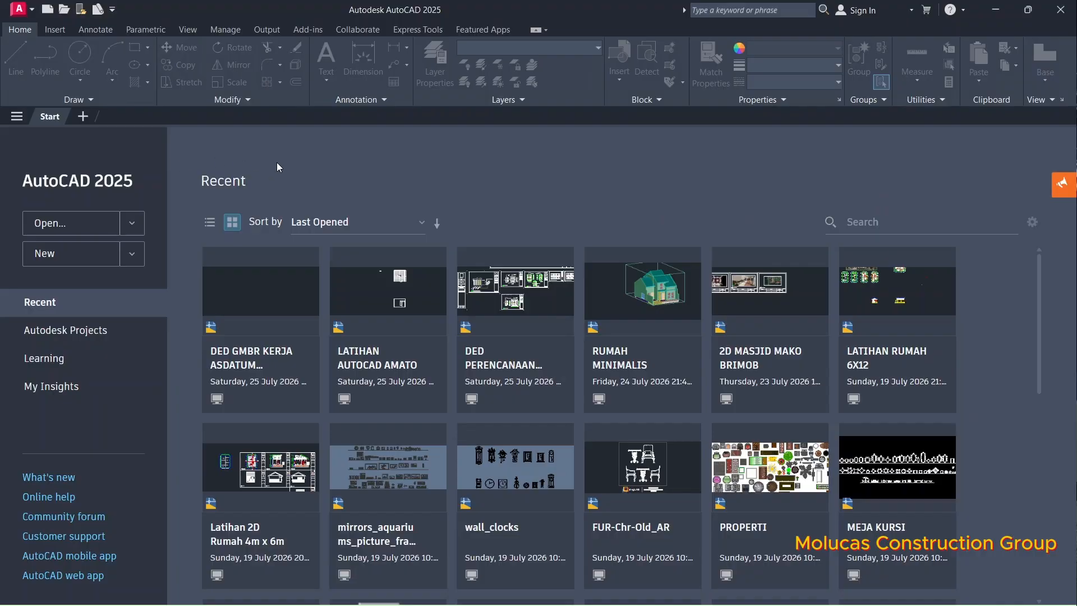
{"action": "left_click", "coordinate": [86, 118]}
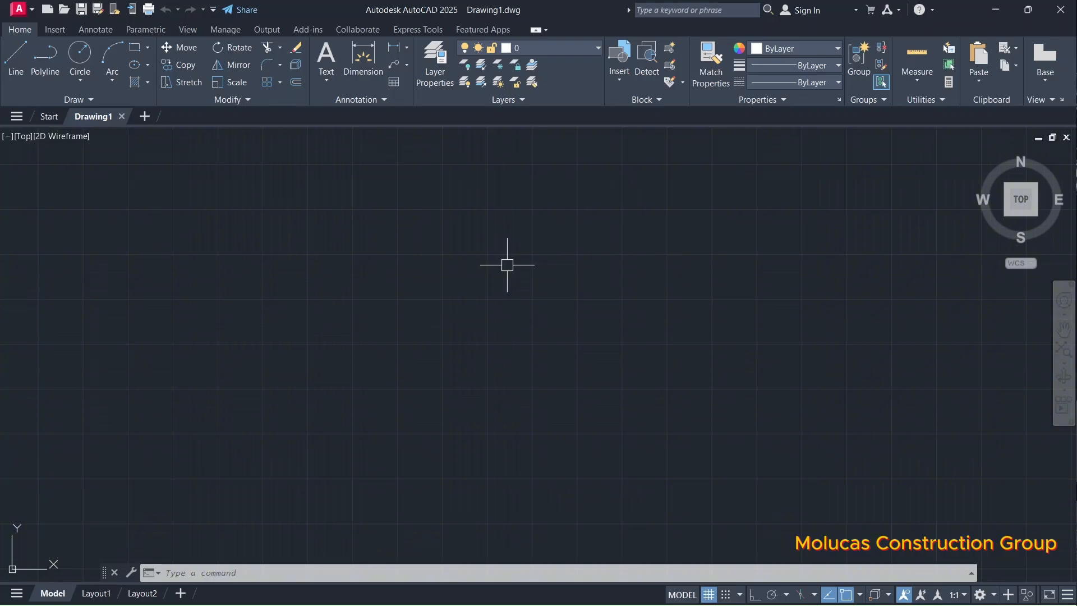
Step: Configure the drawing units with length precision 0 and the insertion scale in centimeters
{"action": "type", "text": "N"}
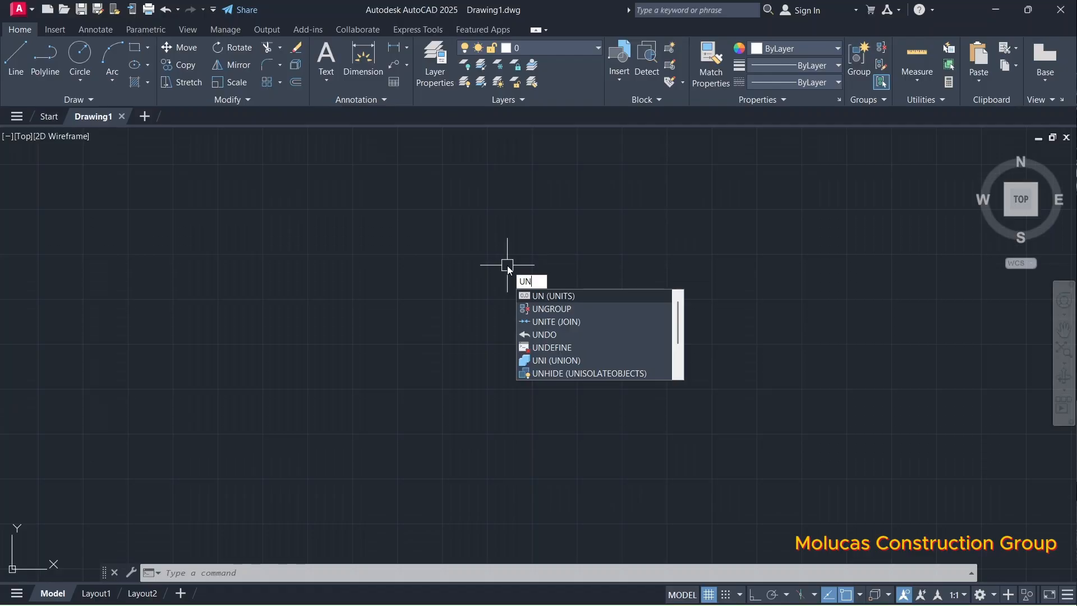
{"action": "key", "text": "Return"}
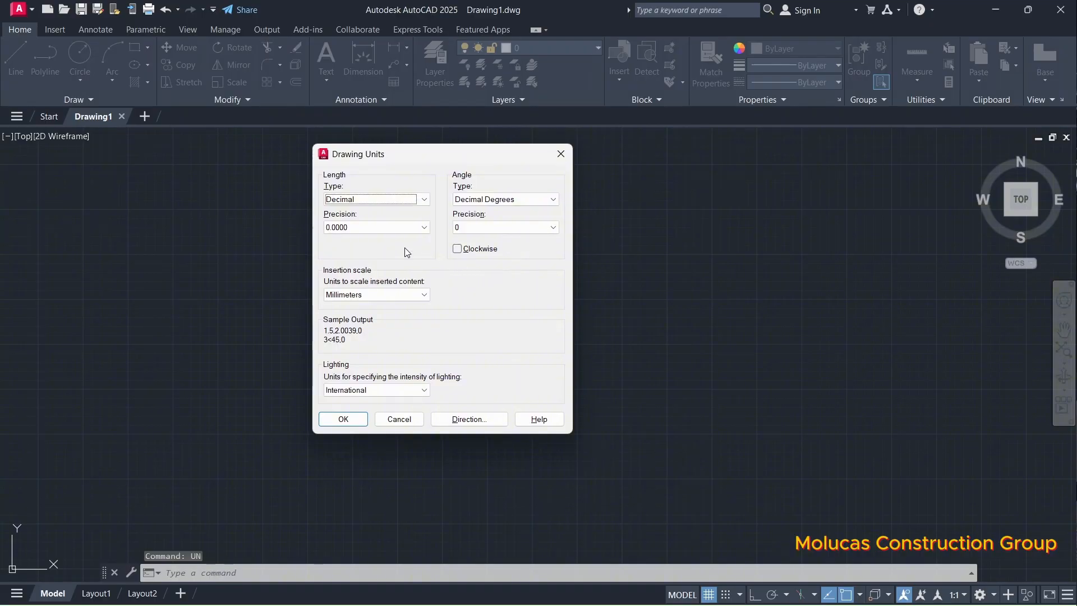
{"action": "left_click", "coordinate": [400, 227]}
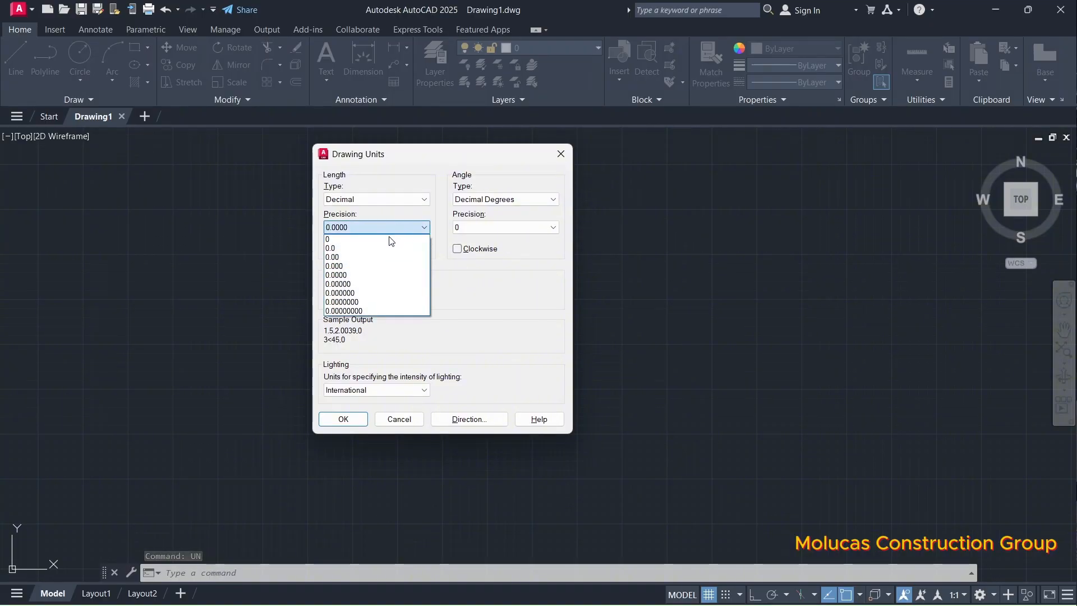
{"action": "left_click", "coordinate": [392, 238]}
{"action": "left_click", "coordinate": [397, 294]}
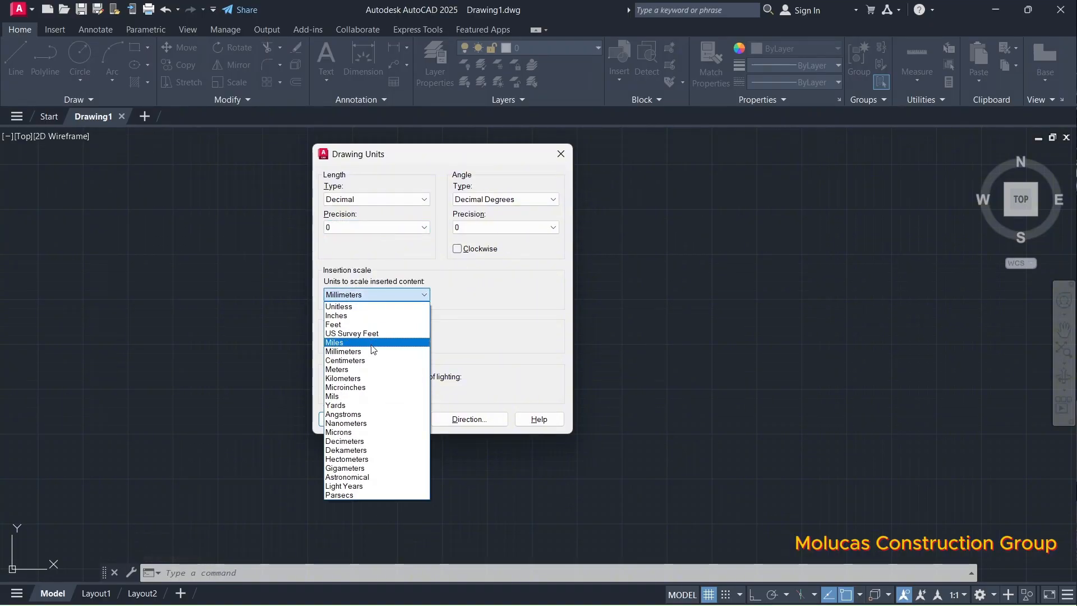
{"action": "left_click", "coordinate": [372, 362]}
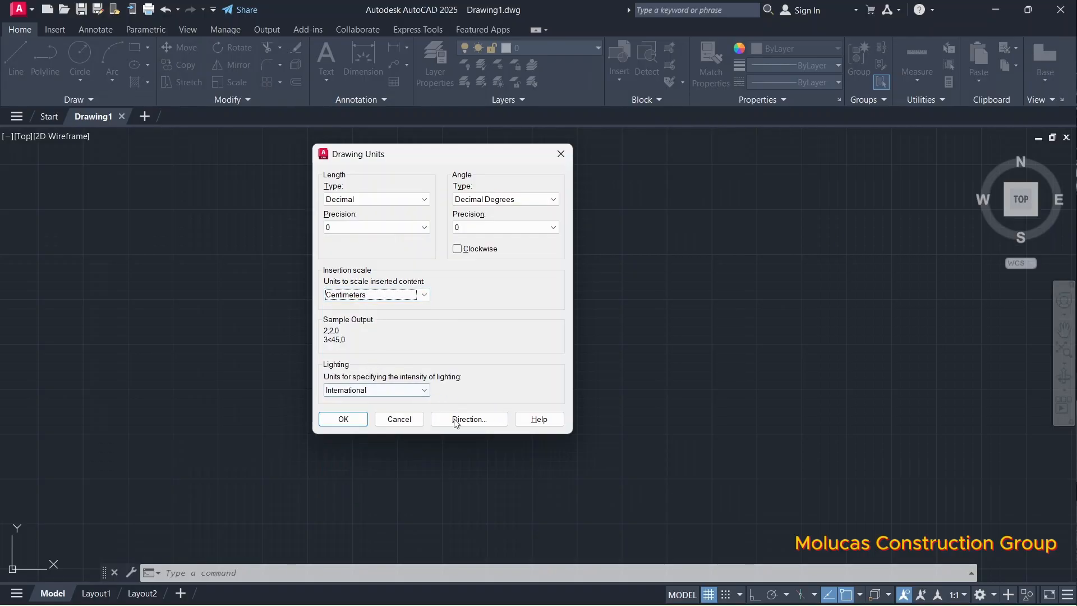
{"action": "left_click", "coordinate": [343, 418]}
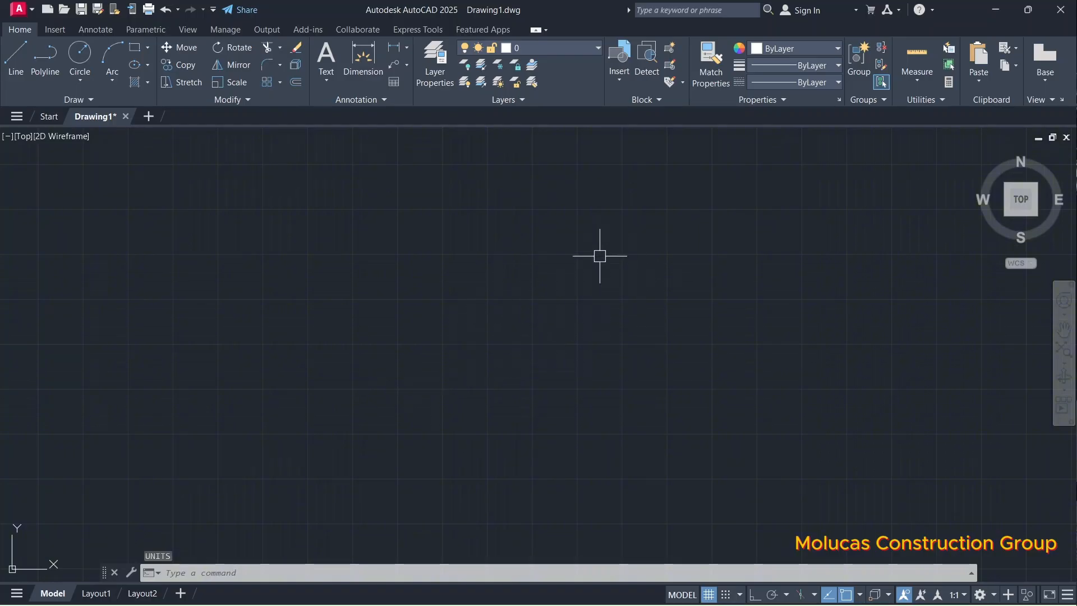
{"action": "scroll", "coordinate": [553, 255], "scroll_direction": "down", "scroll_amount": 3}
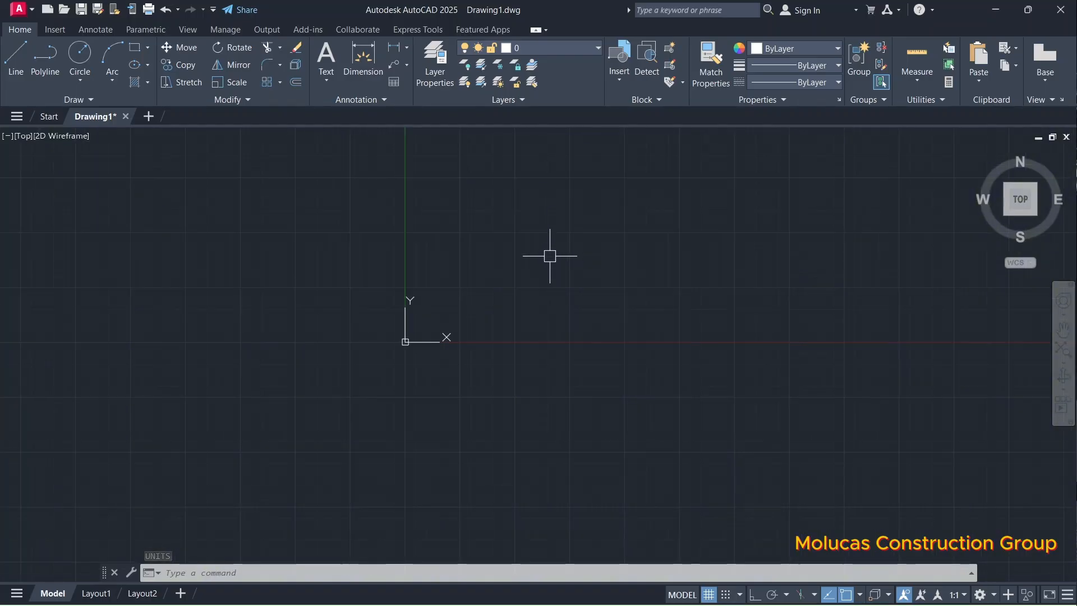
{"action": "scroll", "coordinate": [550, 256], "scroll_direction": "up", "scroll_amount": 3}
{"action": "scroll", "coordinate": [522, 281], "scroll_direction": "down", "scroll_amount": 3}
{"action": "scroll", "coordinate": [522, 281], "scroll_direction": "up", "scroll_amount": 3}
{"action": "scroll", "coordinate": [521, 281], "scroll_direction": "down", "scroll_amount": 3}
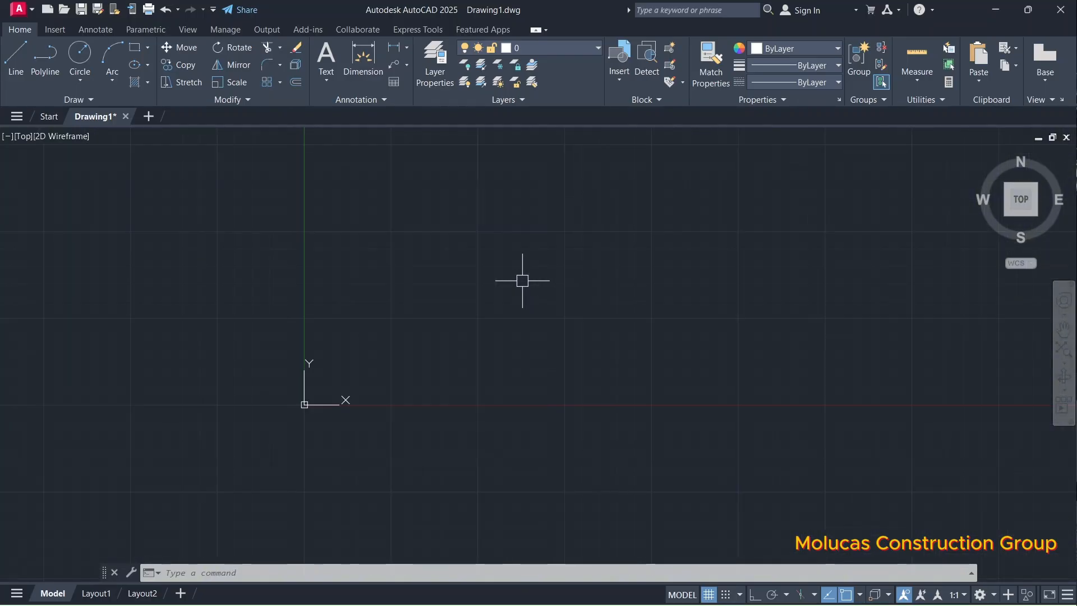
{"action": "scroll", "coordinate": [522, 281], "scroll_direction": "up", "scroll_amount": 3}
{"action": "scroll", "coordinate": [522, 280], "scroll_direction": "down", "scroll_amount": 3}
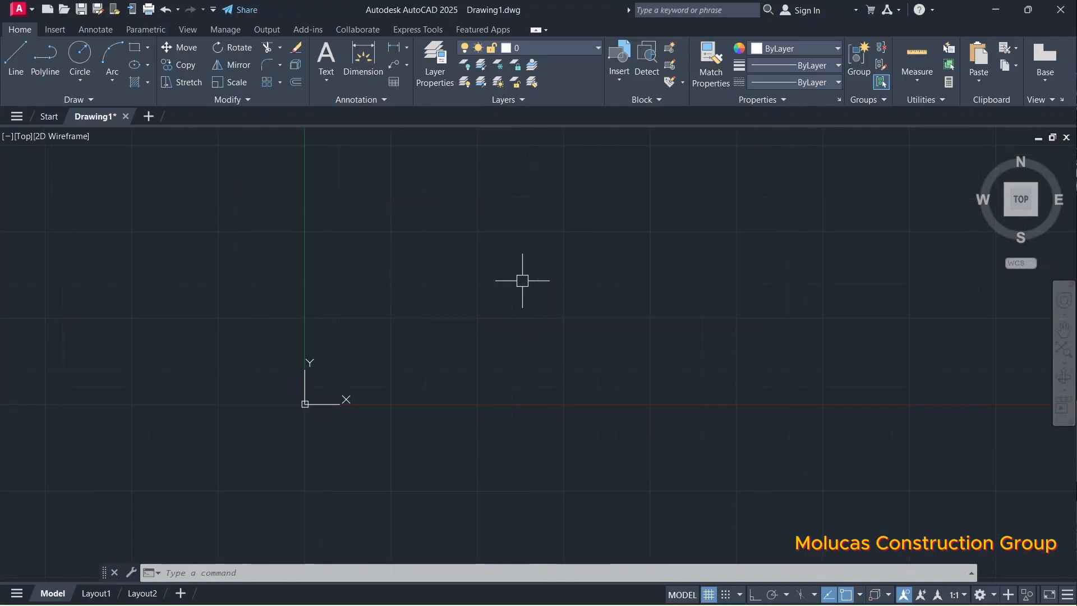
{"action": "scroll", "coordinate": [311, 403], "scroll_direction": "up", "scroll_amount": 3}
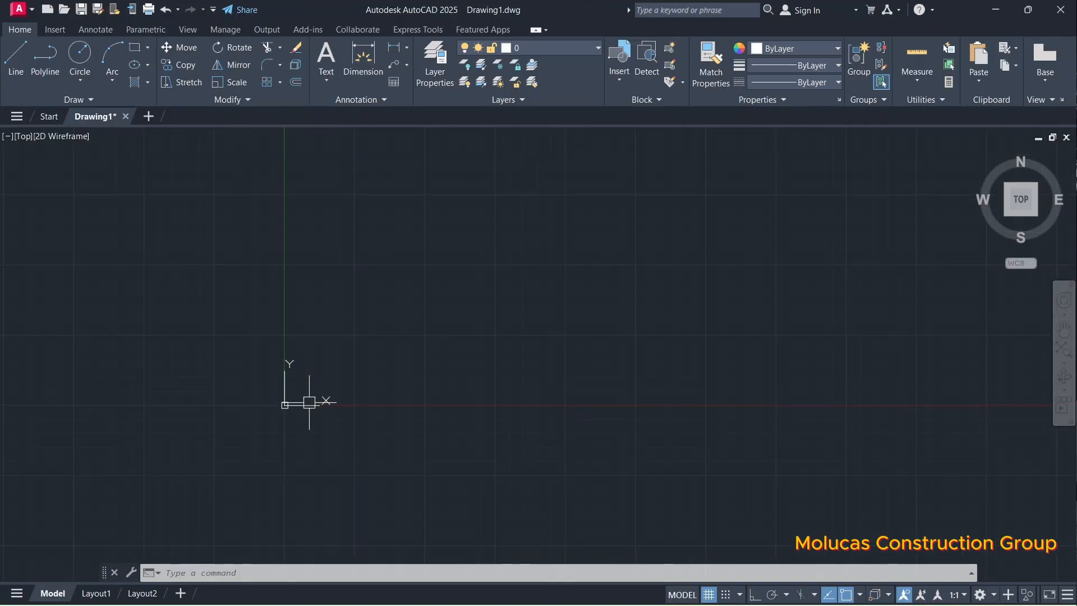
{"action": "scroll", "coordinate": [309, 402], "scroll_direction": "up", "scroll_amount": 1}
{"action": "scroll", "coordinate": [471, 297], "scroll_direction": "down", "scroll_amount": 3}
{"action": "scroll", "coordinate": [490, 270], "scroll_direction": "up", "scroll_amount": 3}
{"action": "scroll", "coordinate": [486, 278], "scroll_direction": "down", "scroll_amount": 2}
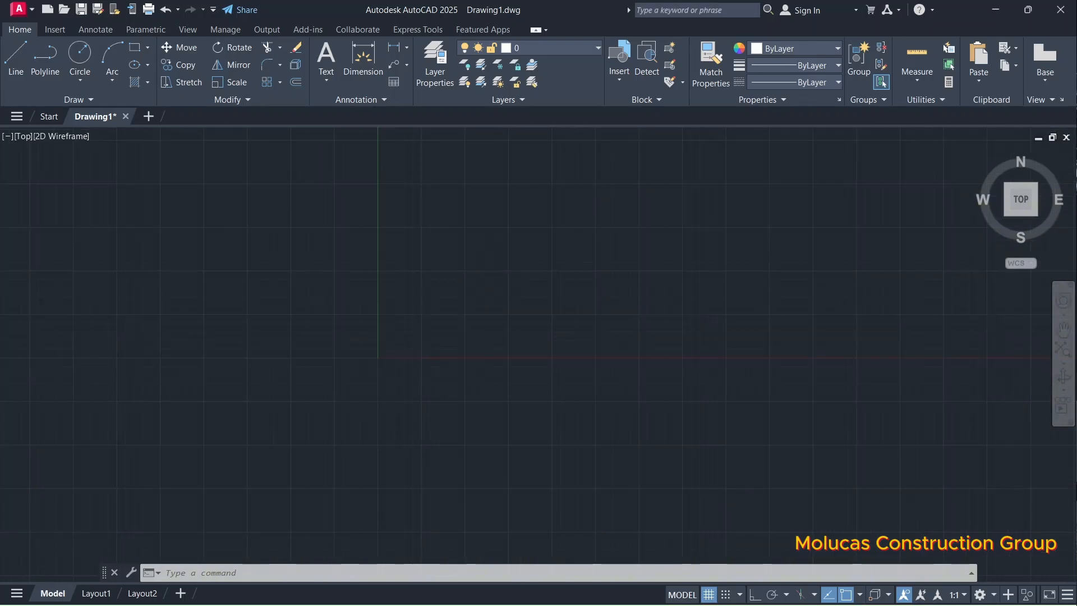
{"action": "scroll", "coordinate": [486, 272], "scroll_direction": "up", "scroll_amount": 4}
{"action": "scroll", "coordinate": [482, 279], "scroll_direction": "down", "scroll_amount": 2}
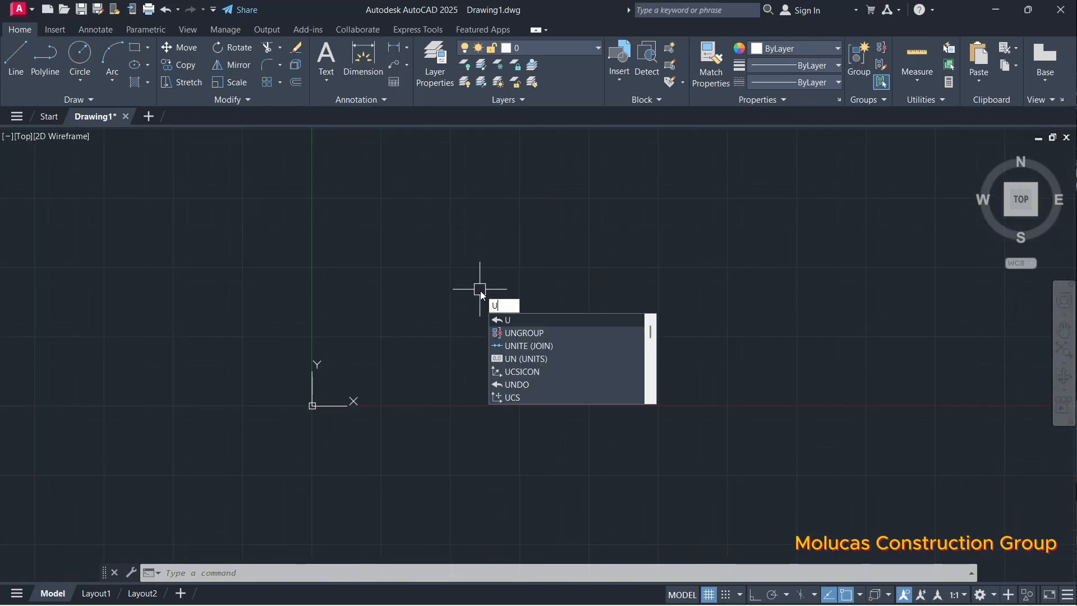
Step: Set the UCS icon to the Noorigin option with the UCSICON command
{"action": "type", "text": "CS"}
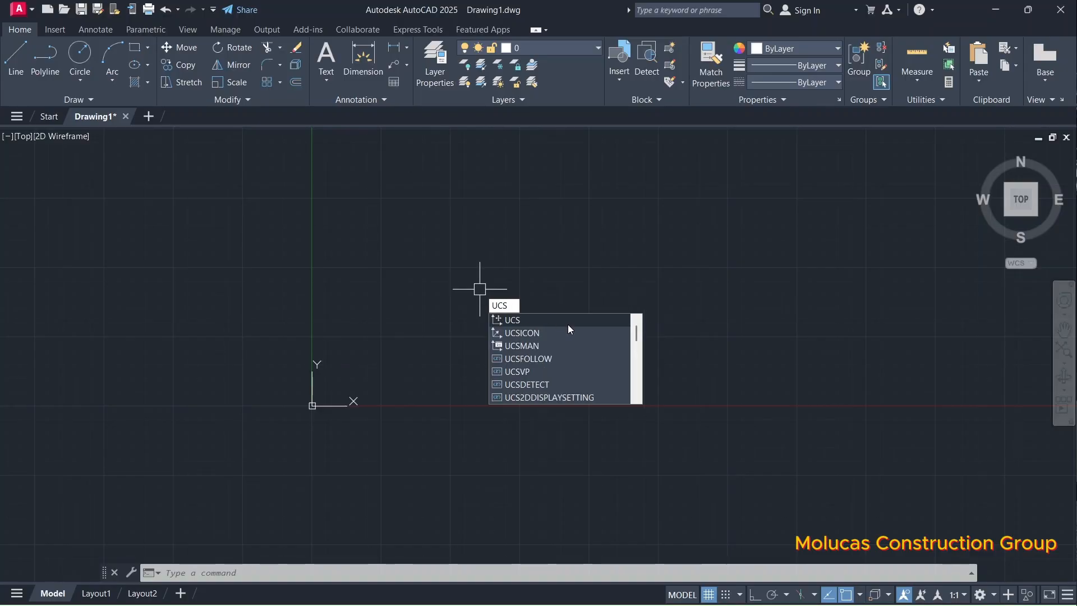
{"action": "left_click", "coordinate": [567, 332]}
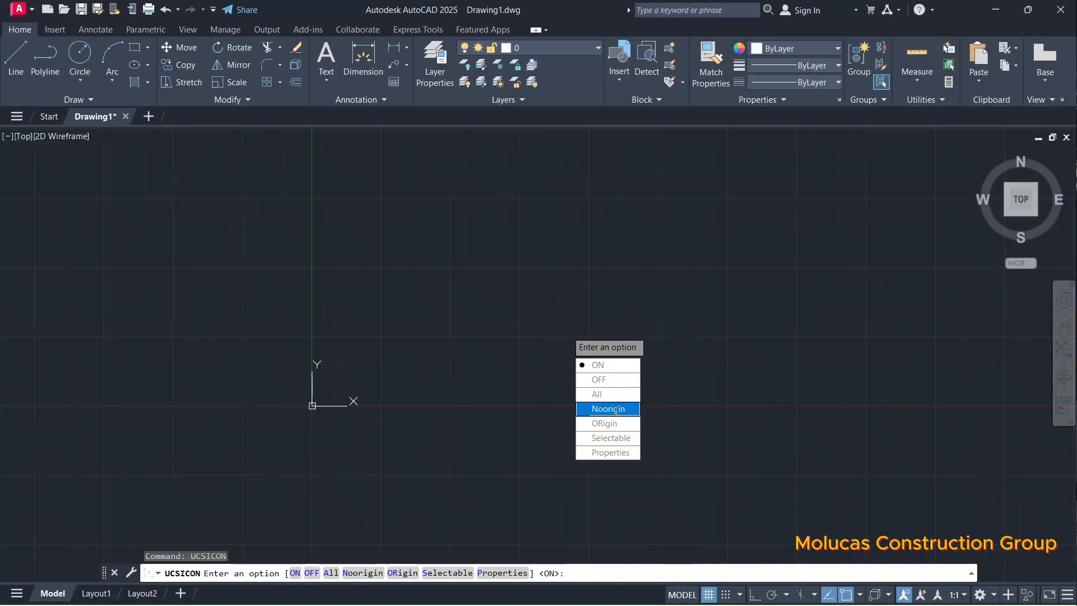
{"action": "left_click", "coordinate": [615, 409]}
{"action": "scroll", "coordinate": [552, 330], "scroll_direction": "up", "scroll_amount": 2}
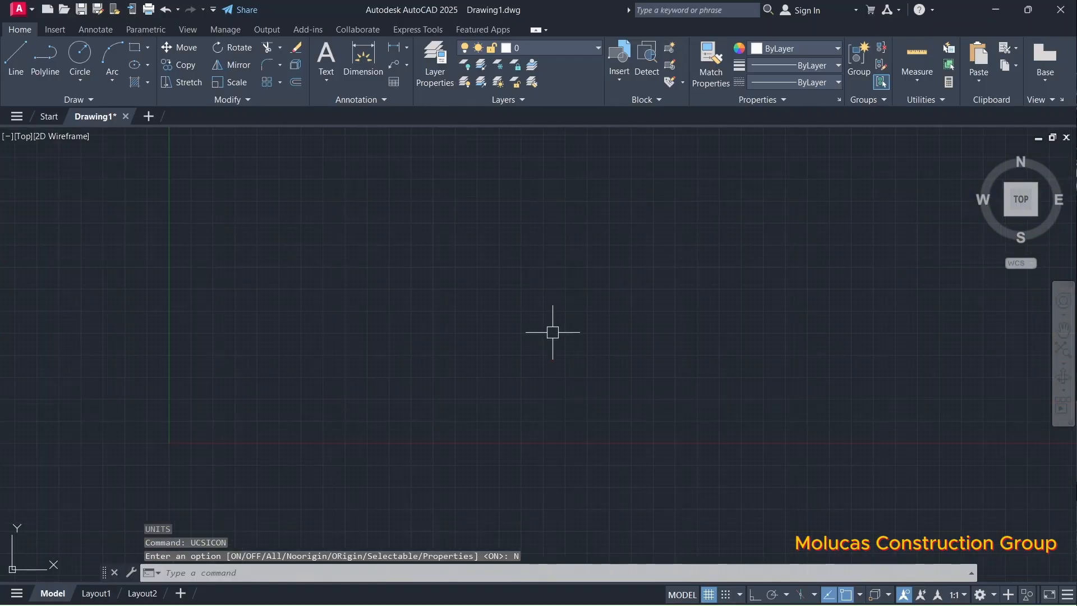
{"action": "scroll", "coordinate": [515, 325], "scroll_direction": "down", "scroll_amount": 2}
{"action": "scroll", "coordinate": [510, 329], "scroll_direction": "up", "scroll_amount": 1}
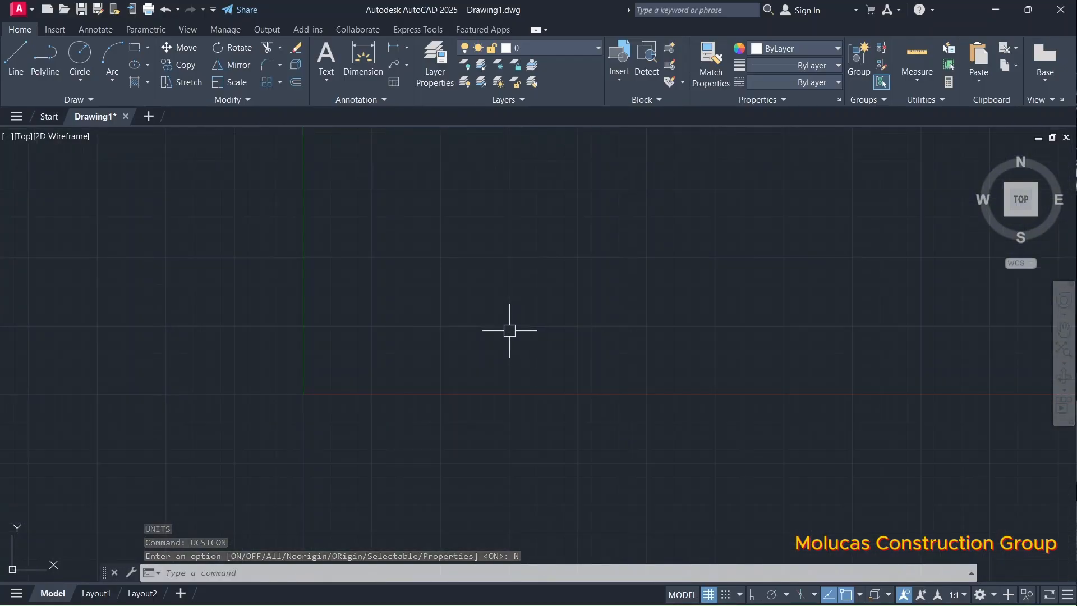
{"action": "scroll", "coordinate": [482, 341], "scroll_direction": "down", "scroll_amount": 2}
{"action": "left_click", "coordinate": [473, 280]}
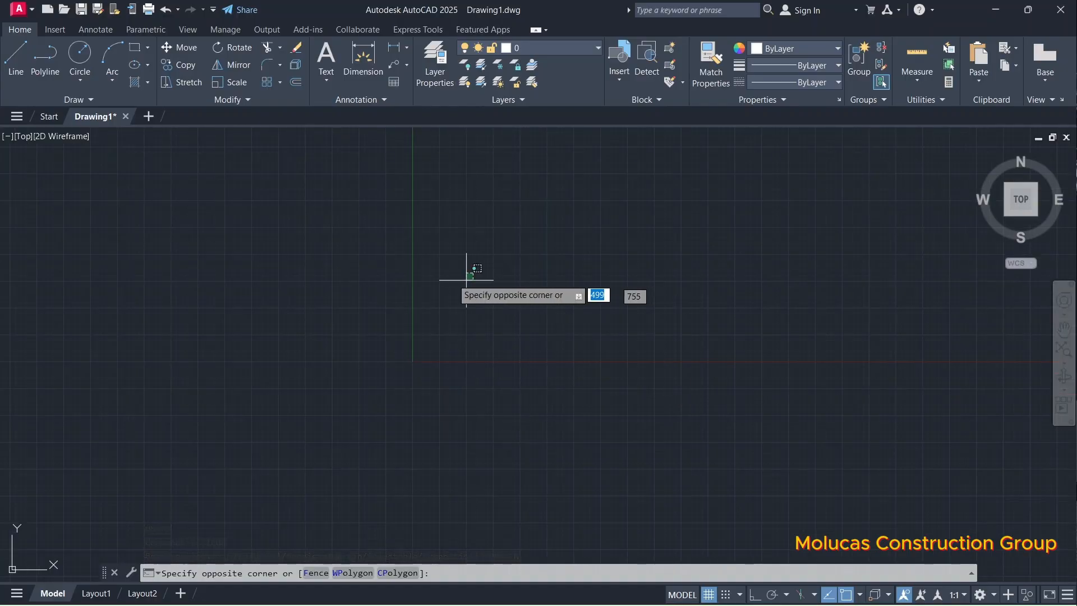
{"action": "left_click", "coordinate": [272, 266]}
{"action": "left_click", "coordinate": [825, 418]}
{"action": "left_click", "coordinate": [205, 238]}
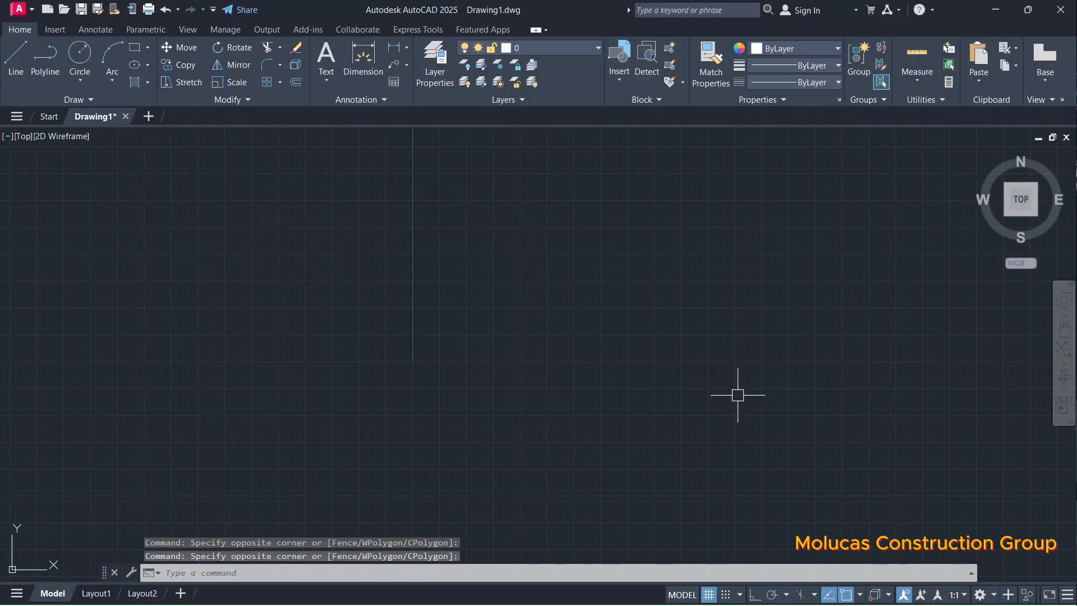
{"action": "left_click", "coordinate": [781, 411]}
{"action": "left_click", "coordinate": [234, 245]}
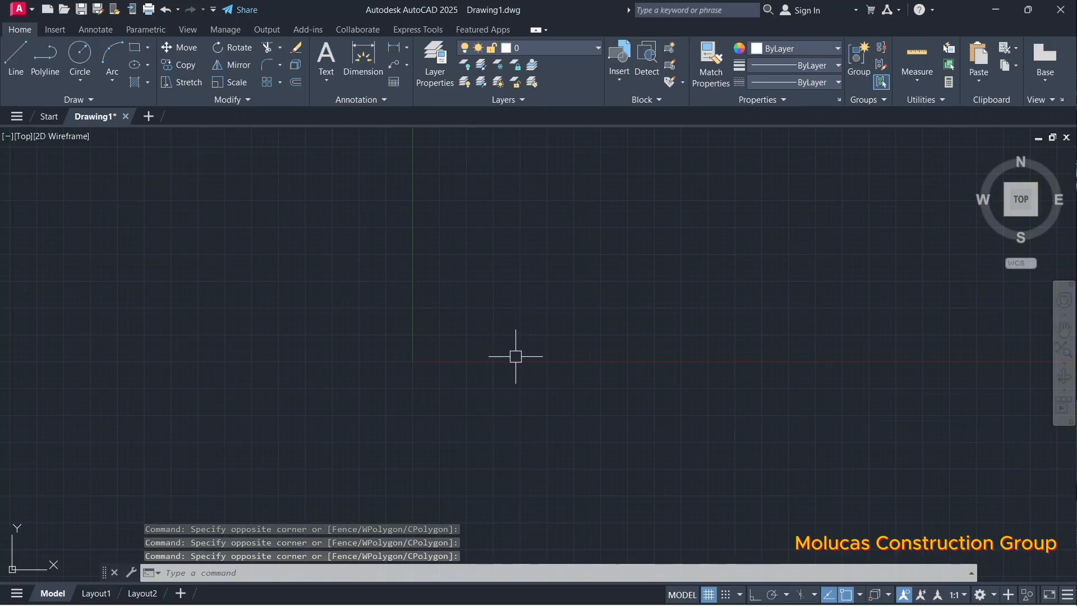
Step: Toggle the drawing grid display several times and leave it turned off
{"action": "key", "text": "F7"}
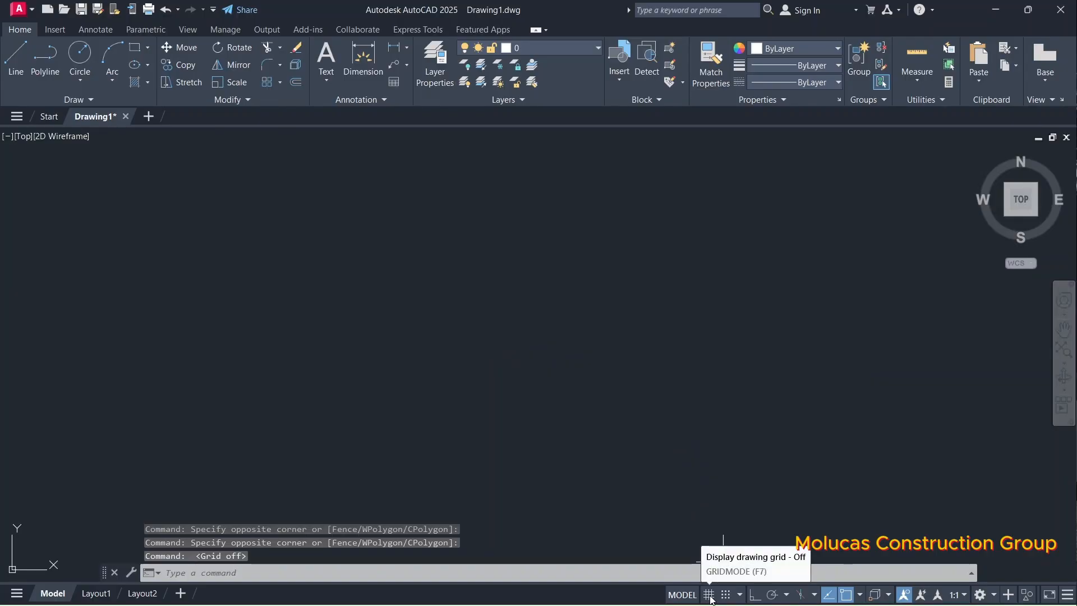
{"action": "left_click", "coordinate": [709, 596]}
{"action": "left_click", "coordinate": [709, 595]}
{"action": "left_click", "coordinate": [709, 596]}
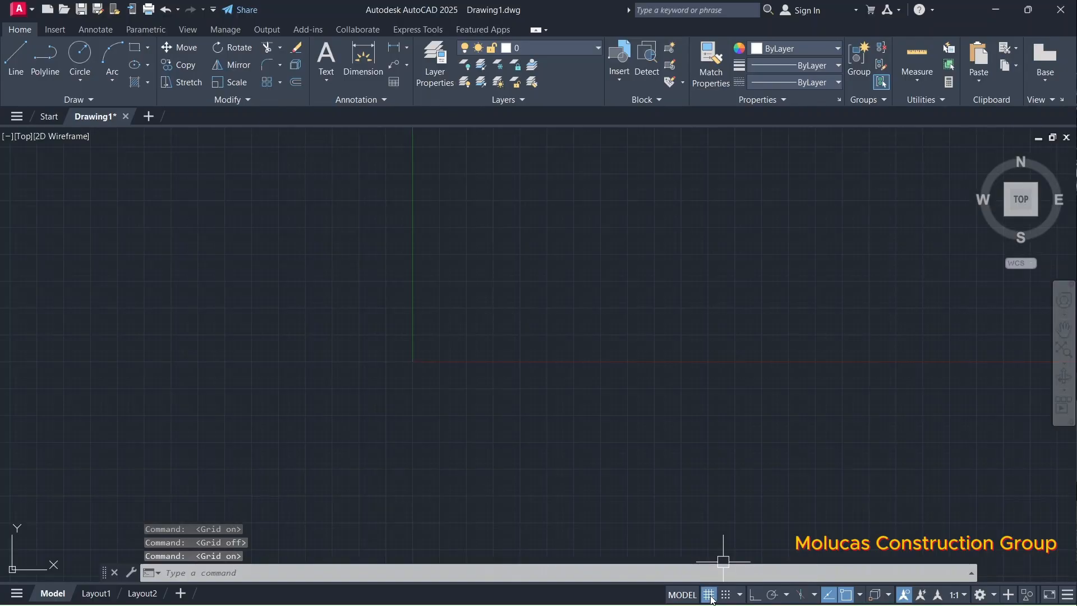
{"action": "left_click", "coordinate": [709, 595]}
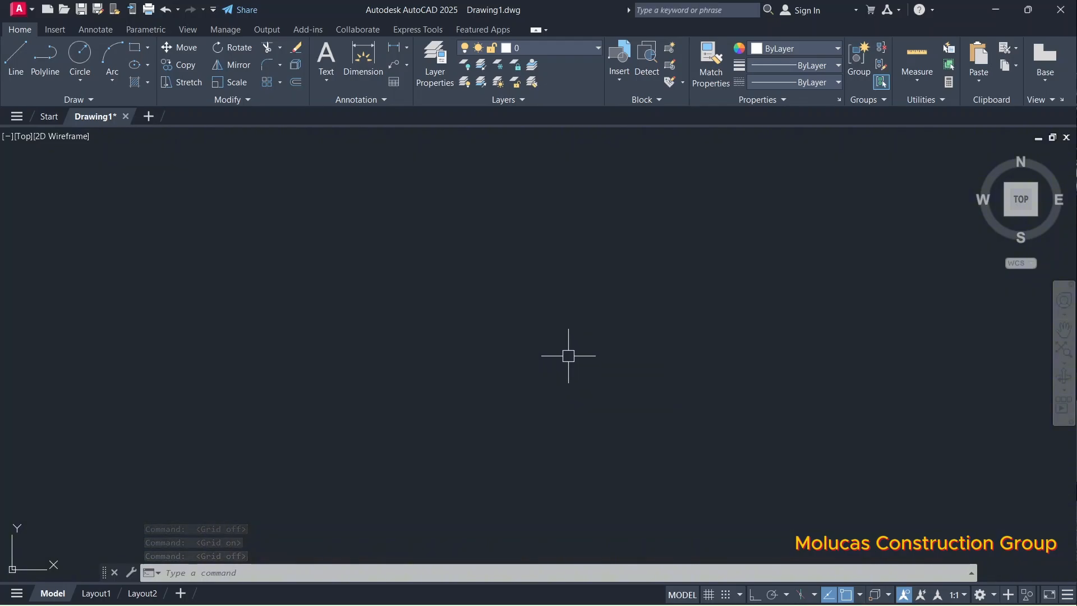
{"action": "key", "text": "Escape"}
{"action": "key", "text": "Escape"}
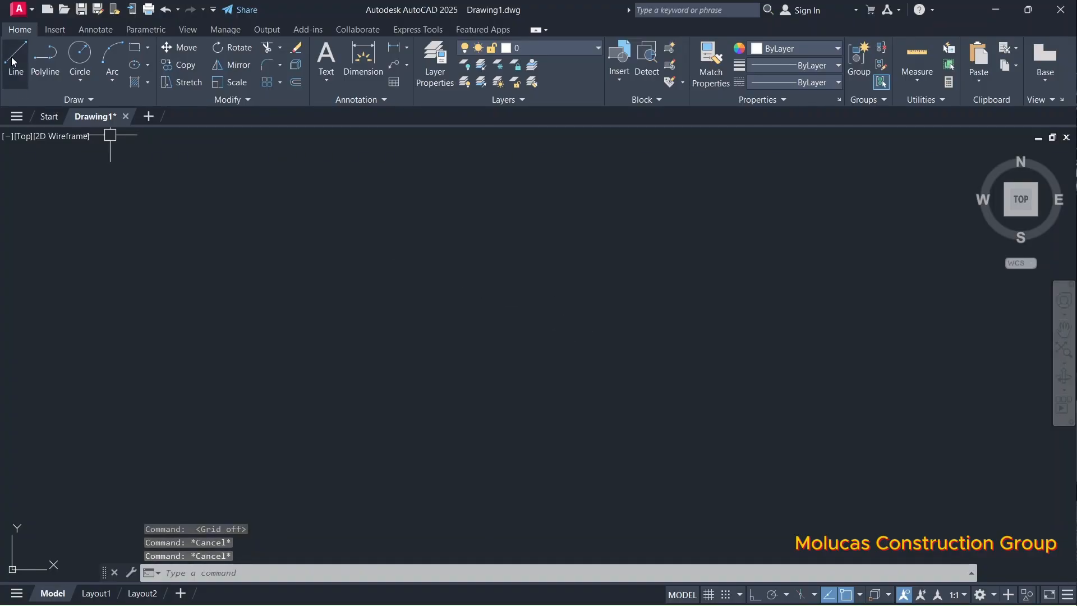
Step: Draw a closed, irregular four-sided shape with the Line command, its upper edge about 2300 units long
{"action": "type", "text": "L"}
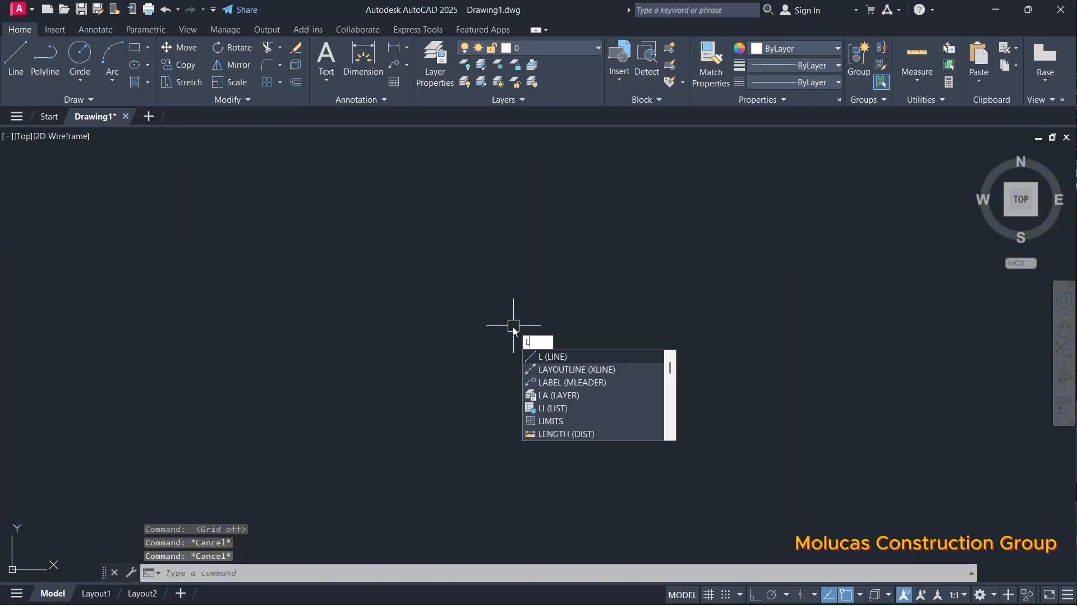
{"action": "key", "text": "Return"}
{"action": "left_click", "coordinate": [447, 221]}
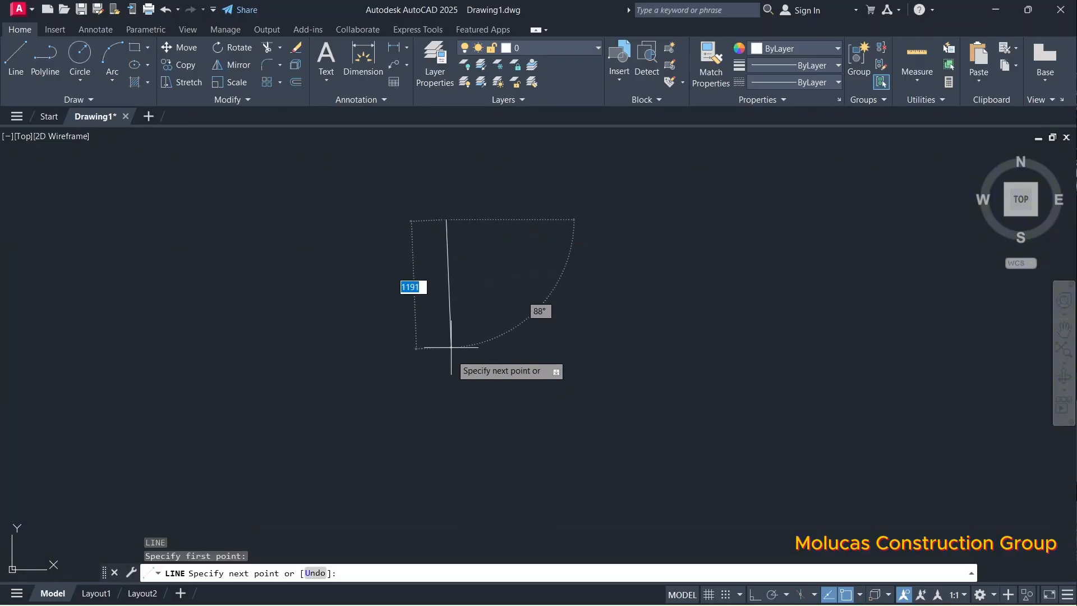
{"action": "left_click", "coordinate": [338, 325]}
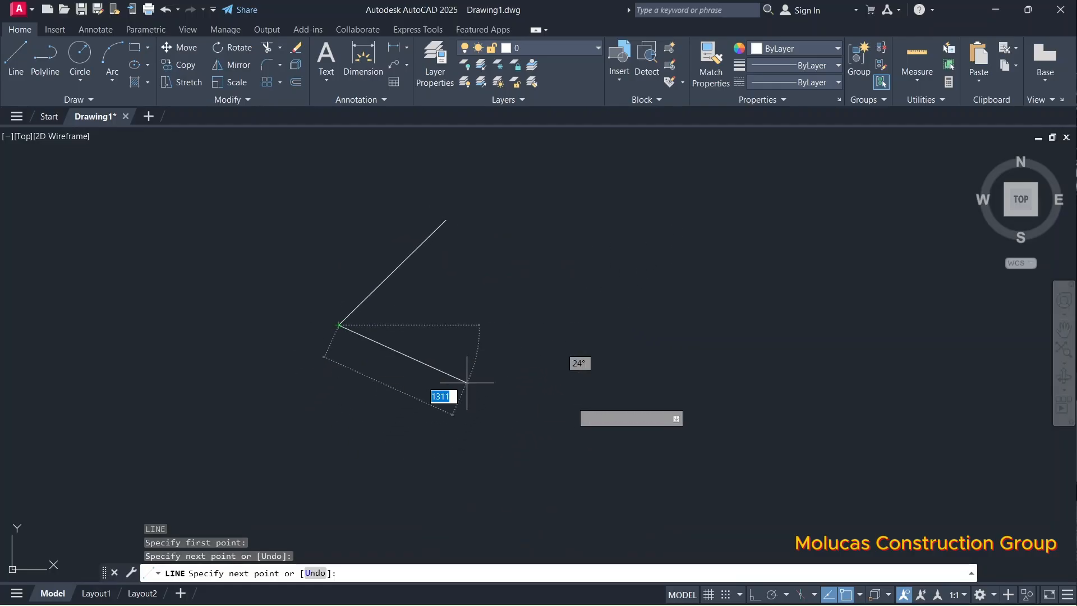
{"action": "left_click", "coordinate": [570, 401]}
{"action": "left_click", "coordinate": [693, 234]}
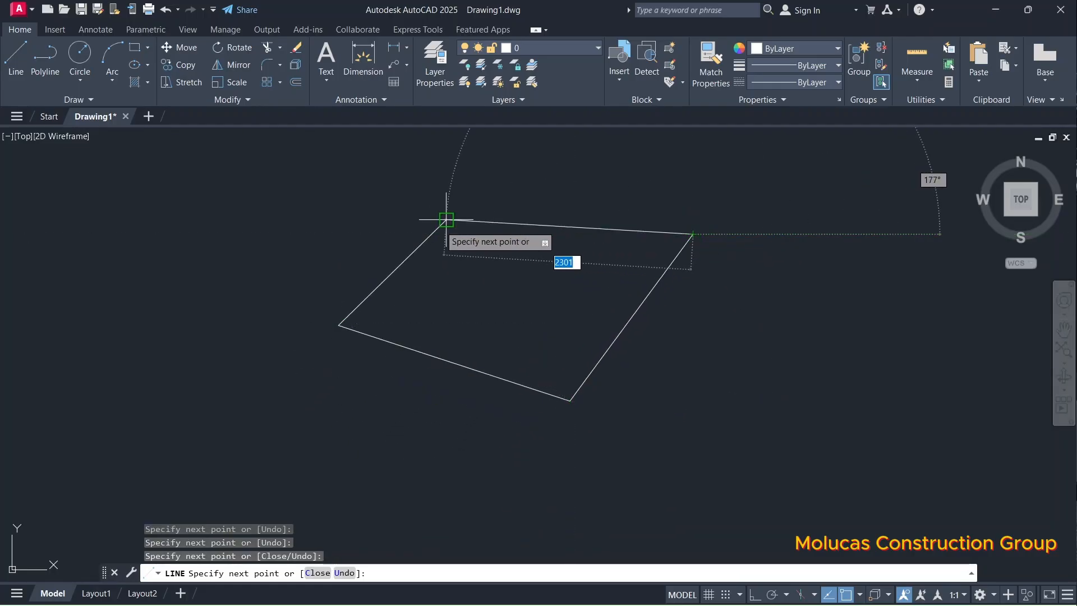
{"action": "left_click", "coordinate": [446, 220]}
{"action": "key", "text": "Escape"}
{"action": "scroll", "coordinate": [226, 248], "scroll_direction": "down", "scroll_amount": 4}
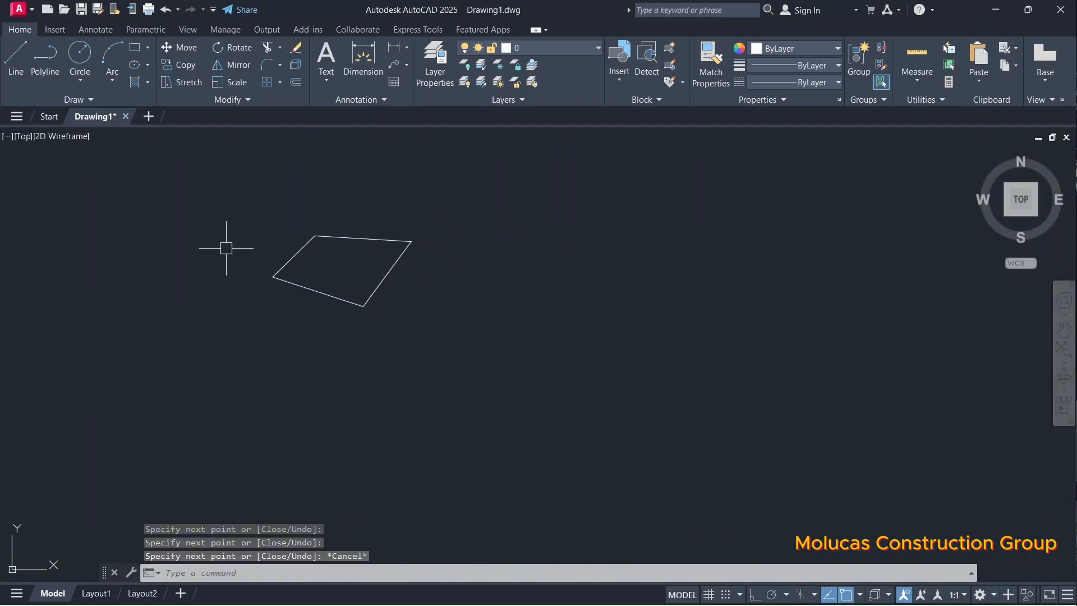
{"action": "scroll", "coordinate": [364, 227], "scroll_direction": "up", "scroll_amount": 6}
{"action": "scroll", "coordinate": [337, 227], "scroll_direction": "down", "scroll_amount": 5}
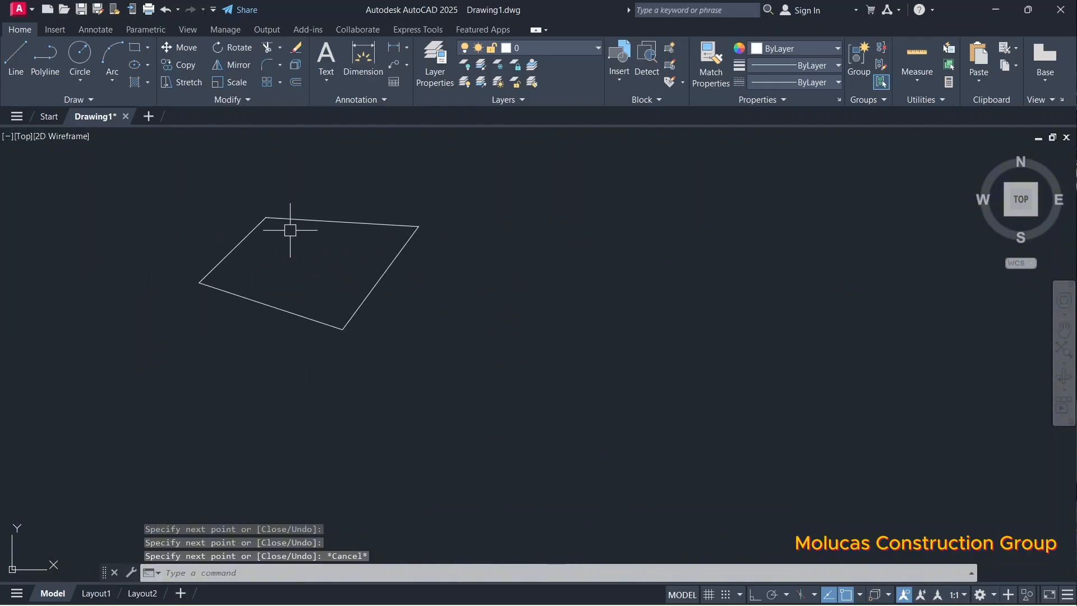
{"action": "scroll", "coordinate": [319, 218], "scroll_direction": "up", "scroll_amount": 2}
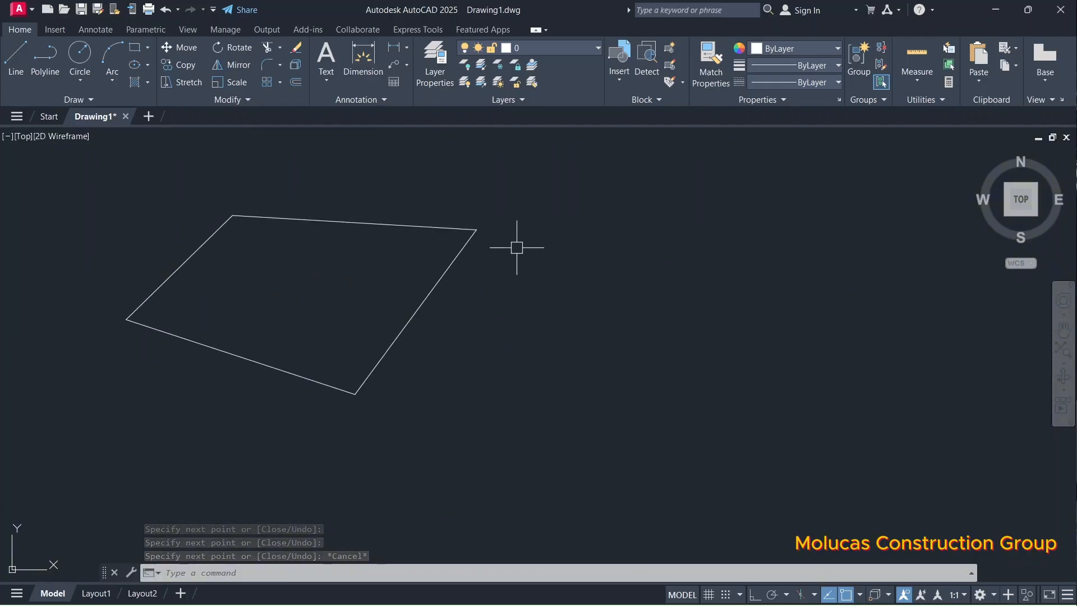
{"action": "scroll", "coordinate": [517, 248], "scroll_direction": "up", "scroll_amount": 4}
{"action": "scroll", "coordinate": [521, 253], "scroll_direction": "down", "scroll_amount": 6}
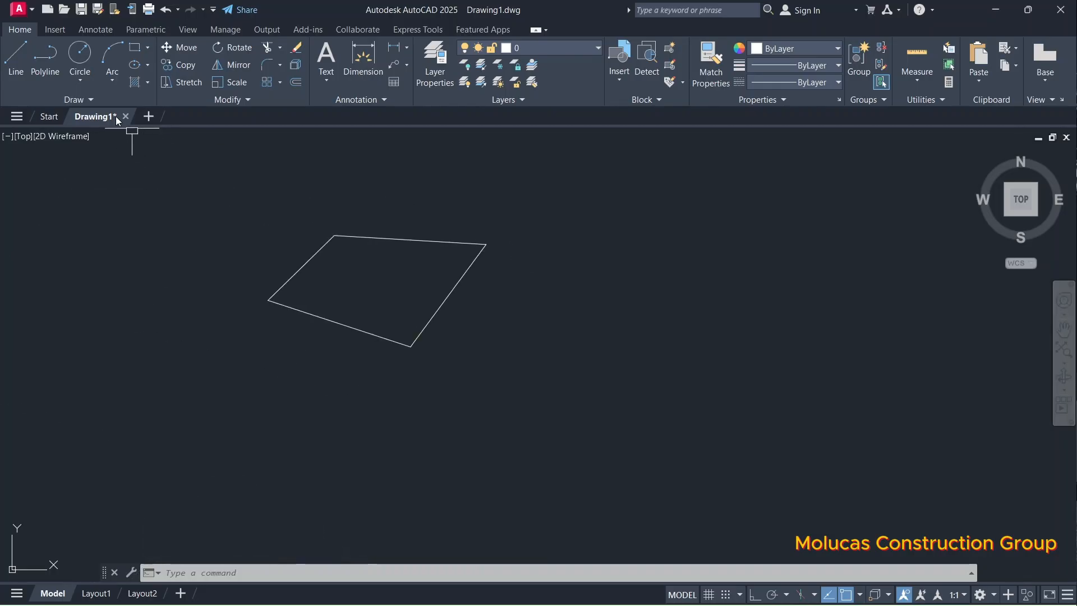
Step: Draw a closed four-sided polyline beside the Line-drawn shape, with a horizontal lower edge about 2900 units long
{"action": "type", "text": "P"}
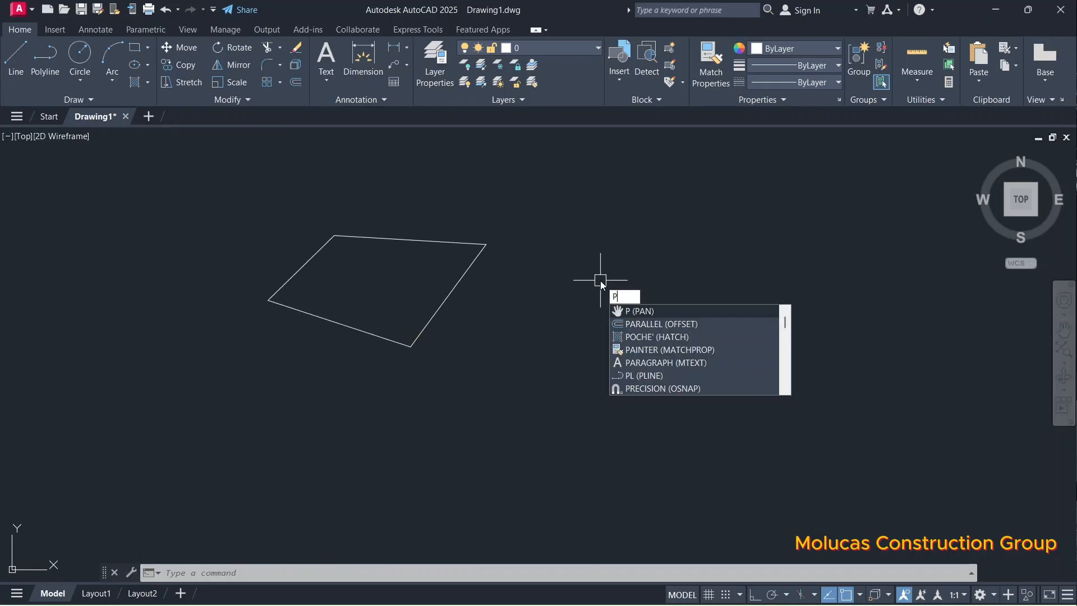
{"action": "type", "text": "L"}
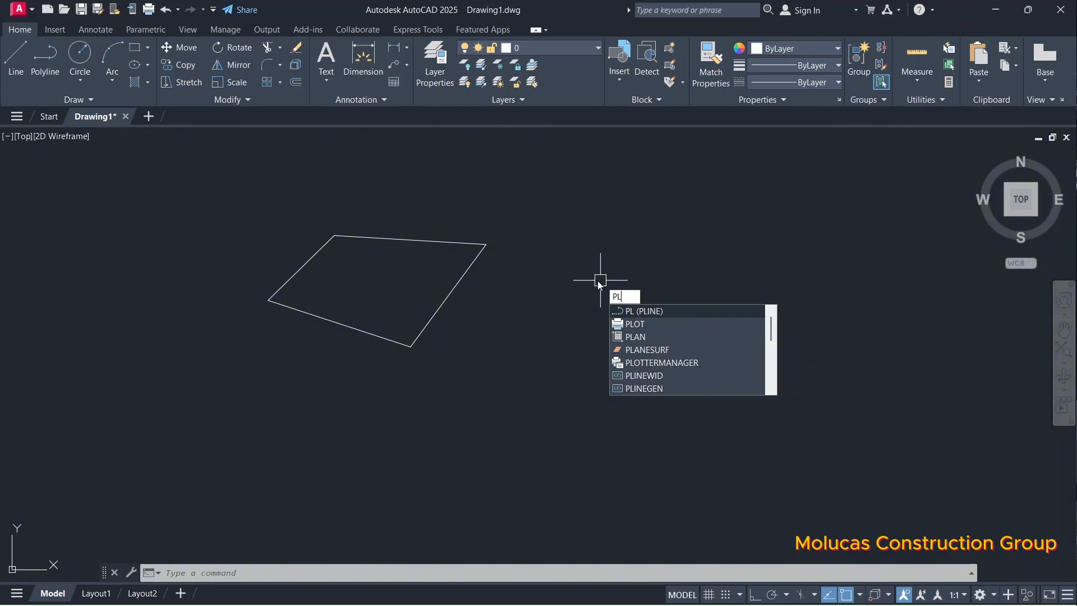
{"action": "key", "text": "Return"}
{"action": "left_click", "coordinate": [557, 244]}
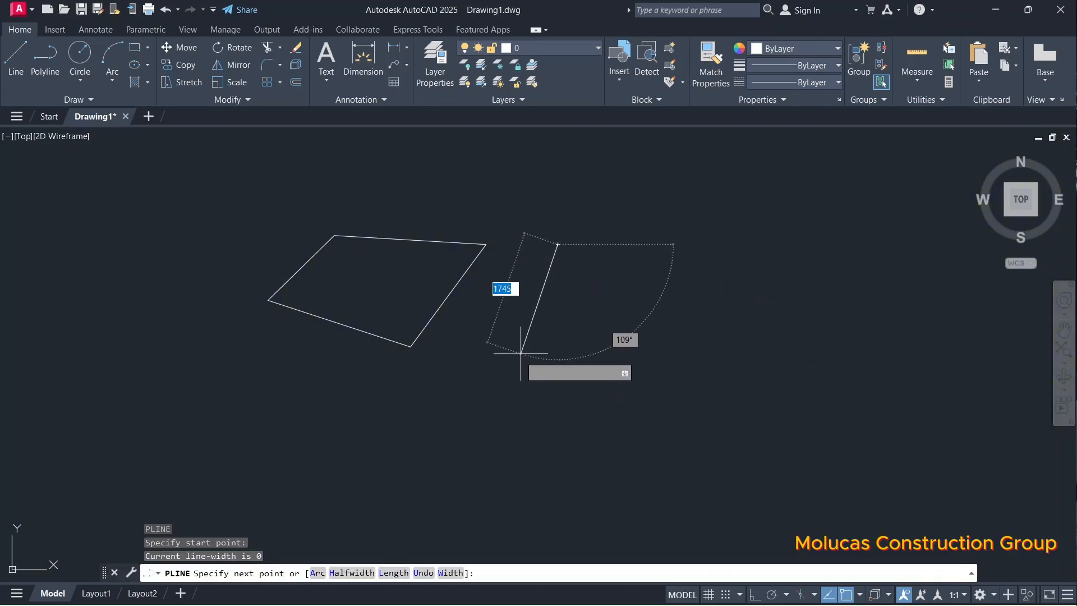
{"action": "left_click", "coordinate": [455, 374]}
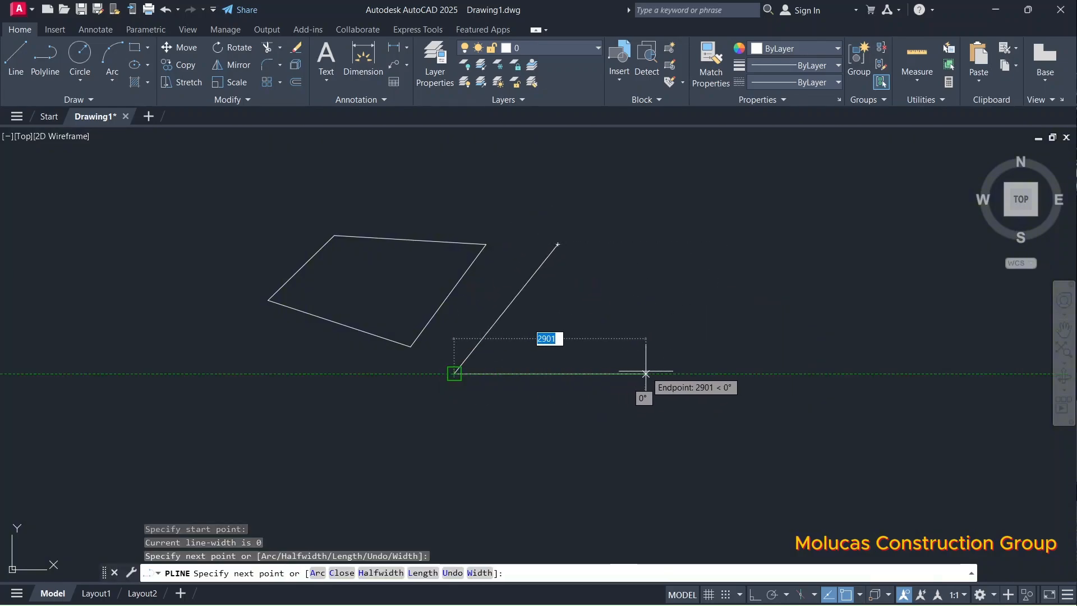
{"action": "left_click", "coordinate": [647, 374]}
{"action": "left_click", "coordinate": [730, 288]}
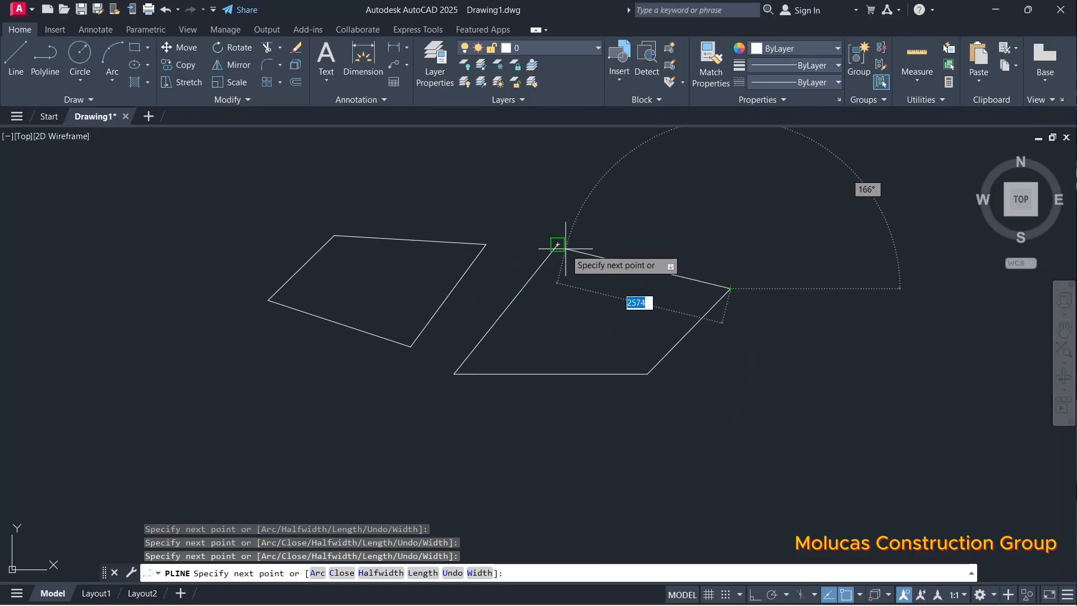
{"action": "left_click", "coordinate": [557, 245]}
{"action": "key", "text": "Escape"}
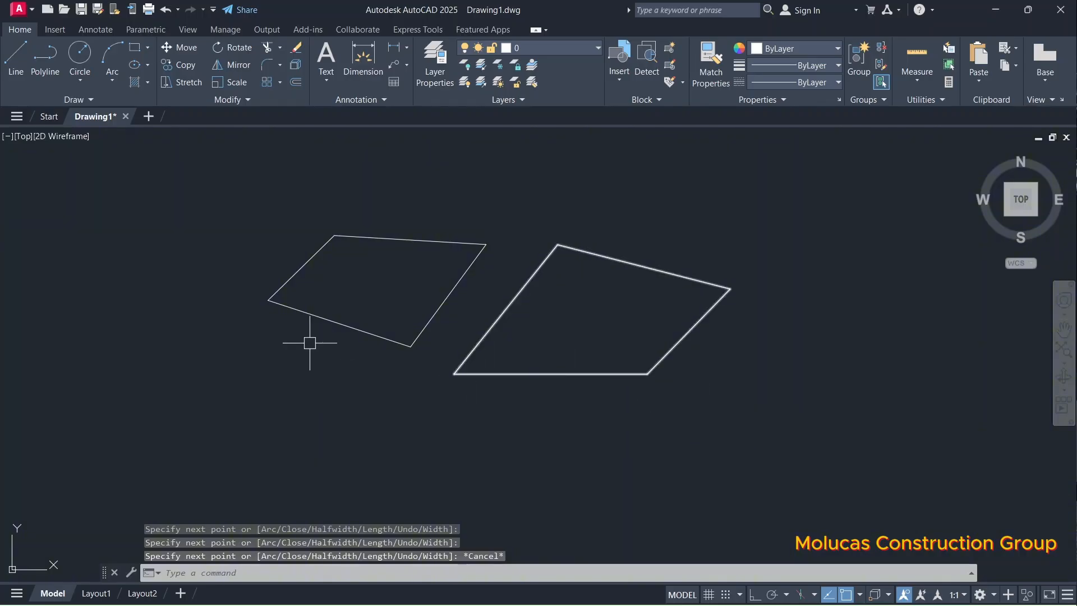
Step: Select the sides of the Line-drawn shape to check whether they are separate objects, clearing the selection each time
{"action": "scroll", "coordinate": [327, 324], "scroll_direction": "up", "scroll_amount": 4}
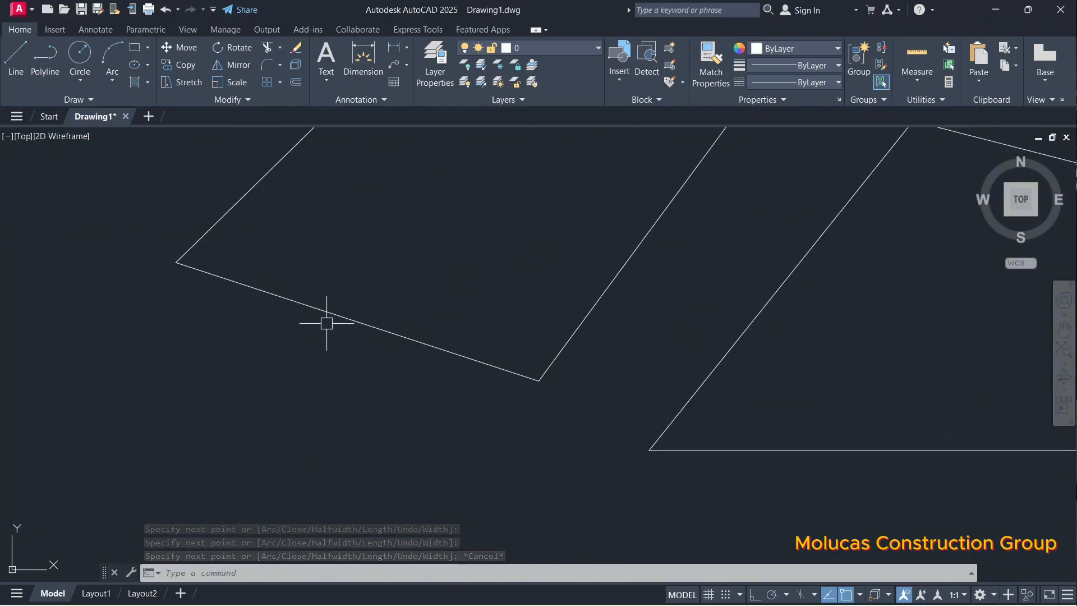
{"action": "scroll", "coordinate": [355, 327], "scroll_direction": "down", "scroll_amount": 5}
{"action": "scroll", "coordinate": [431, 339], "scroll_direction": "up", "scroll_amount": 4}
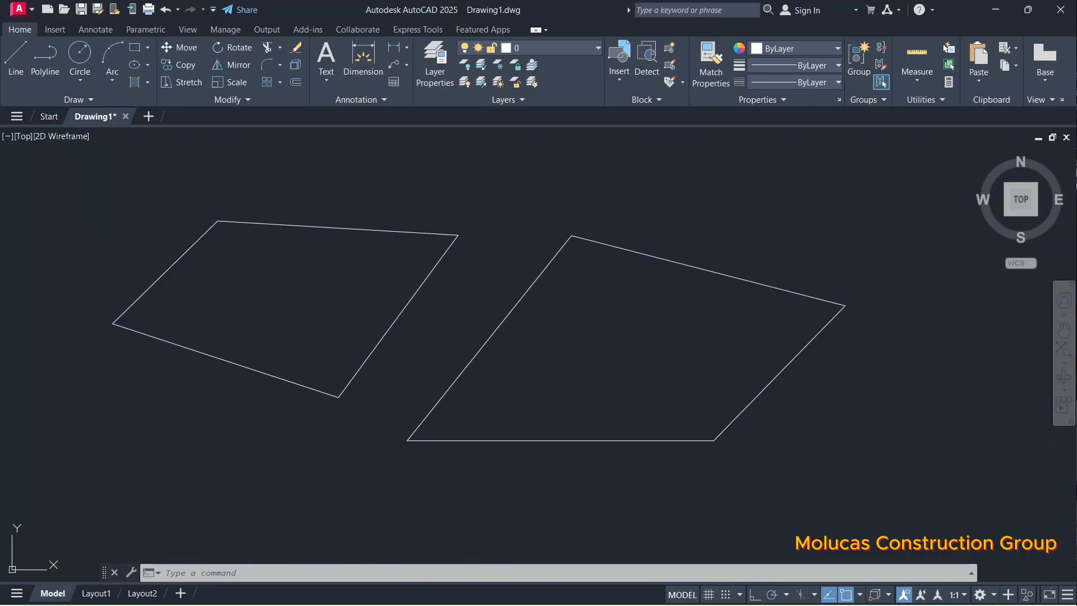
{"action": "key", "text": "Escape"}
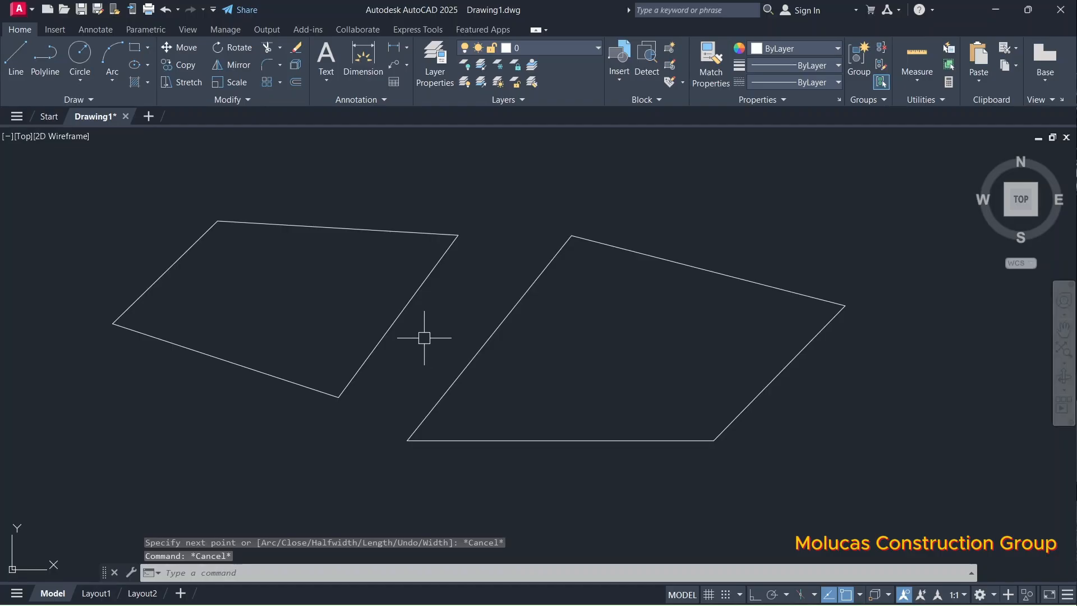
{"action": "left_click", "coordinate": [381, 336]}
{"action": "key", "text": "Escape"}
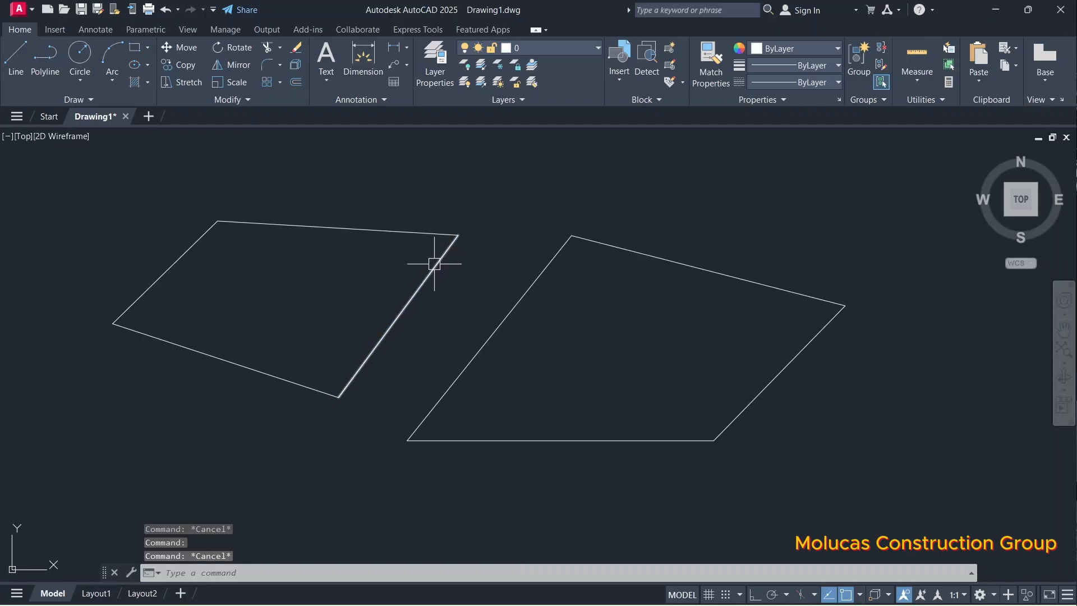
{"action": "left_click", "coordinate": [434, 264]}
{"action": "left_click", "coordinate": [347, 228]}
{"action": "key", "text": "Escape"}
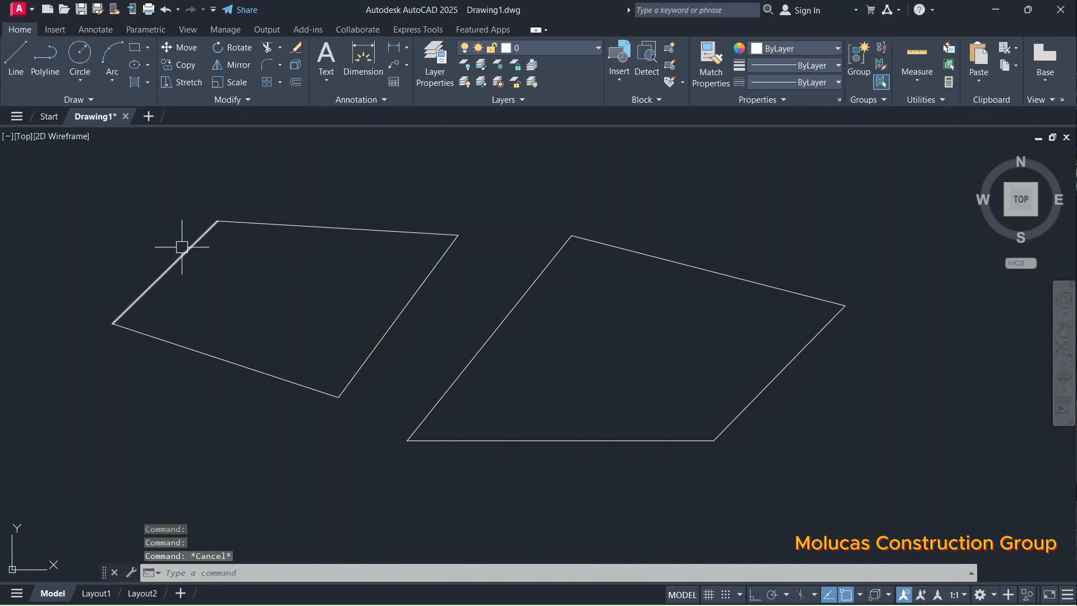
{"action": "left_click", "coordinate": [182, 247]}
{"action": "key", "text": "Escape"}
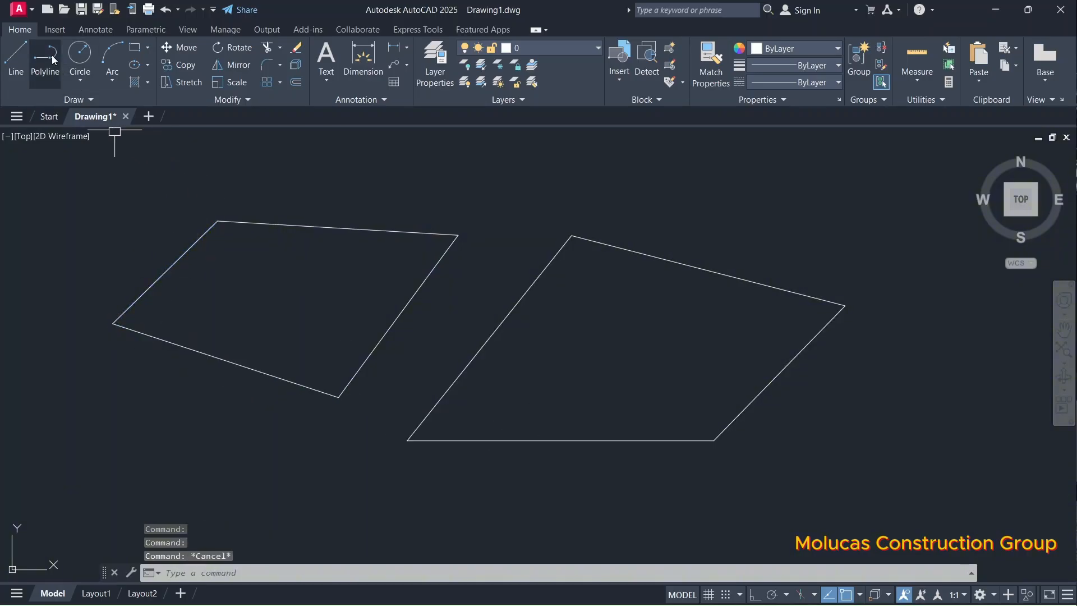
Step: Select the polyline shape by its lower edge to check whether it is a single object, and clear the selection
{"action": "left_click", "coordinate": [495, 440]}
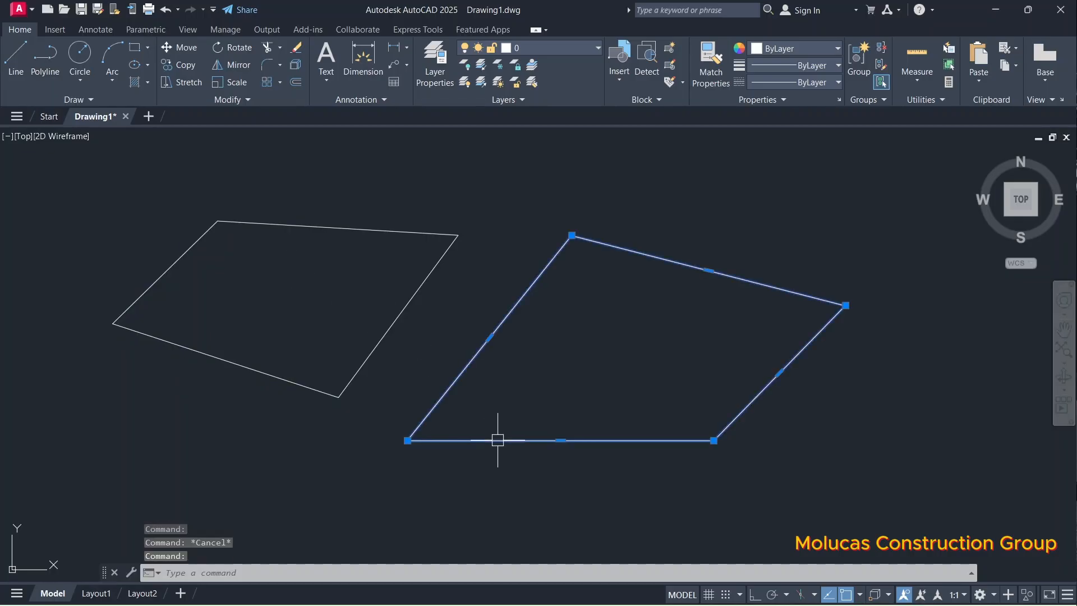
{"action": "key", "text": "Escape"}
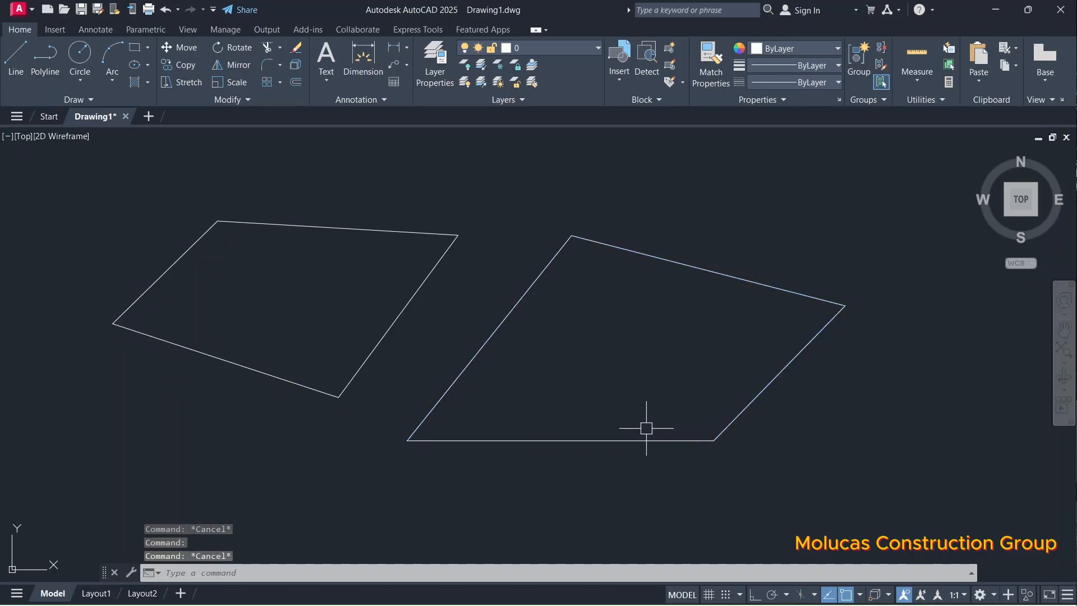
{"action": "left_click", "coordinate": [645, 440]}
{"action": "key", "text": "Escape"}
{"action": "left_click", "coordinate": [702, 365]}
{"action": "key", "text": "Escape"}
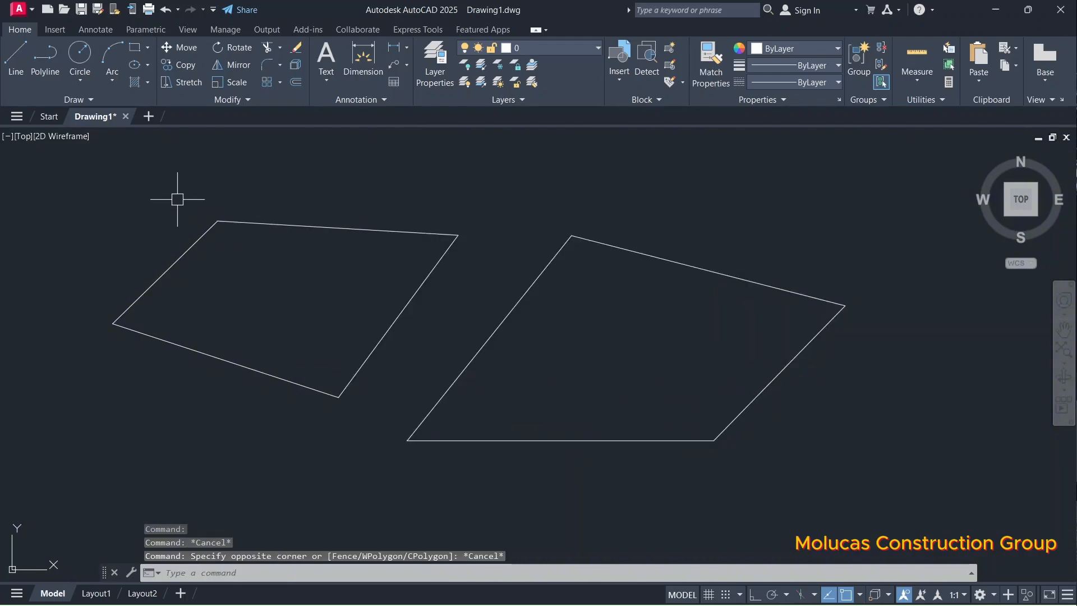
Step: Select both four-sided shapes with a window selection and a crossing selection, and clear the selection
{"action": "left_click", "coordinate": [119, 178]}
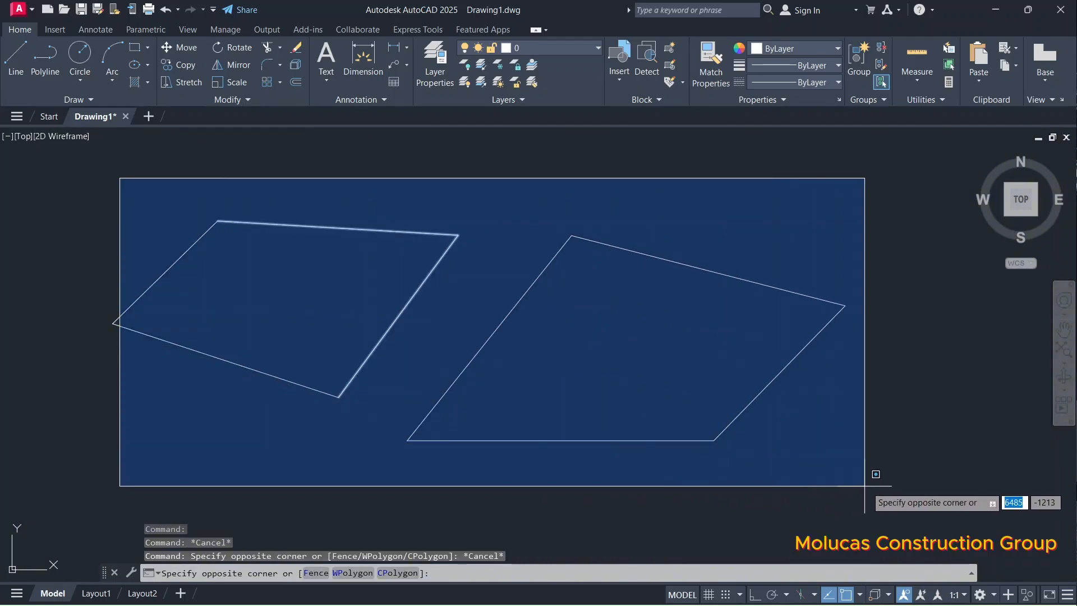
{"action": "left_click", "coordinate": [864, 486]}
{"action": "left_click", "coordinate": [911, 474]}
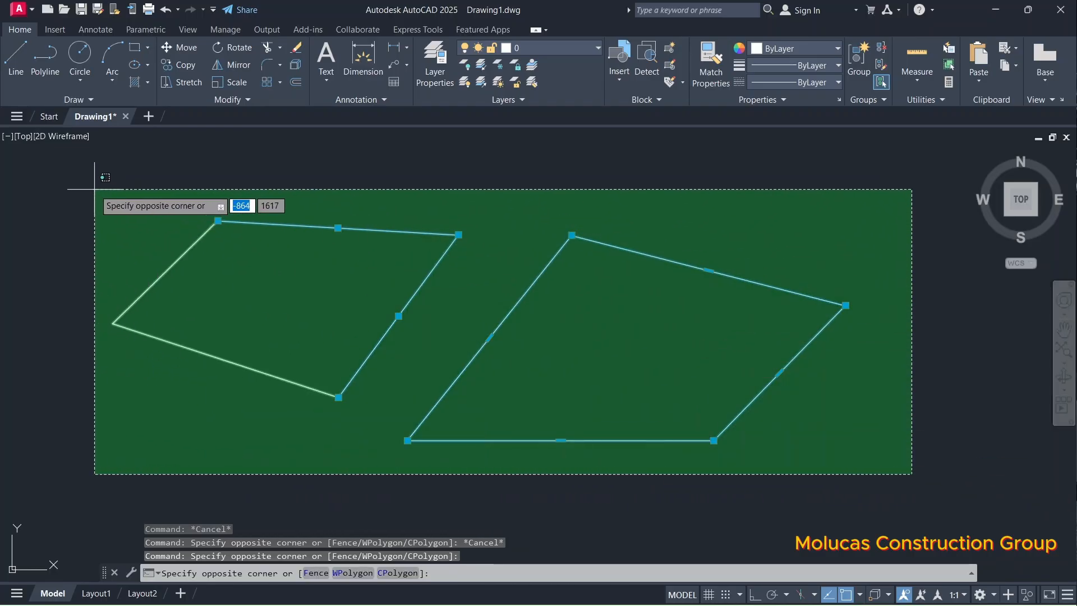
{"action": "key", "text": "Escape"}
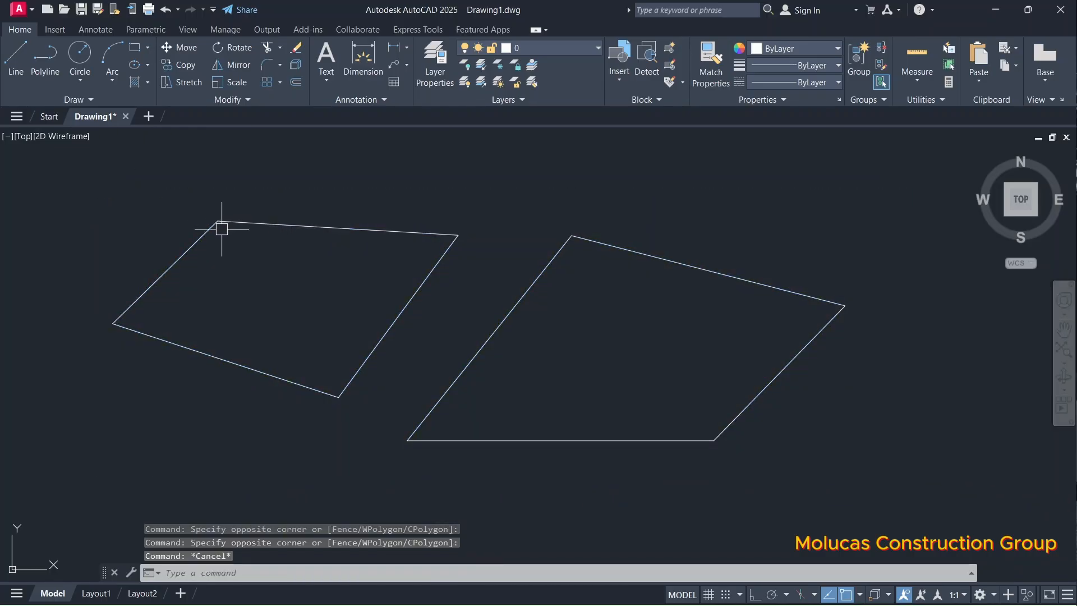
Step: Draw a circle with a radius of about 727 units to the right of the polyline shape, and a smaller circle inside it
{"action": "scroll", "coordinate": [221, 228], "scroll_direction": "down", "scroll_amount": 4}
{"action": "scroll", "coordinate": [385, 264], "scroll_direction": "up", "scroll_amount": 4}
{"action": "scroll", "coordinate": [204, 269], "scroll_direction": "down", "scroll_amount": 5}
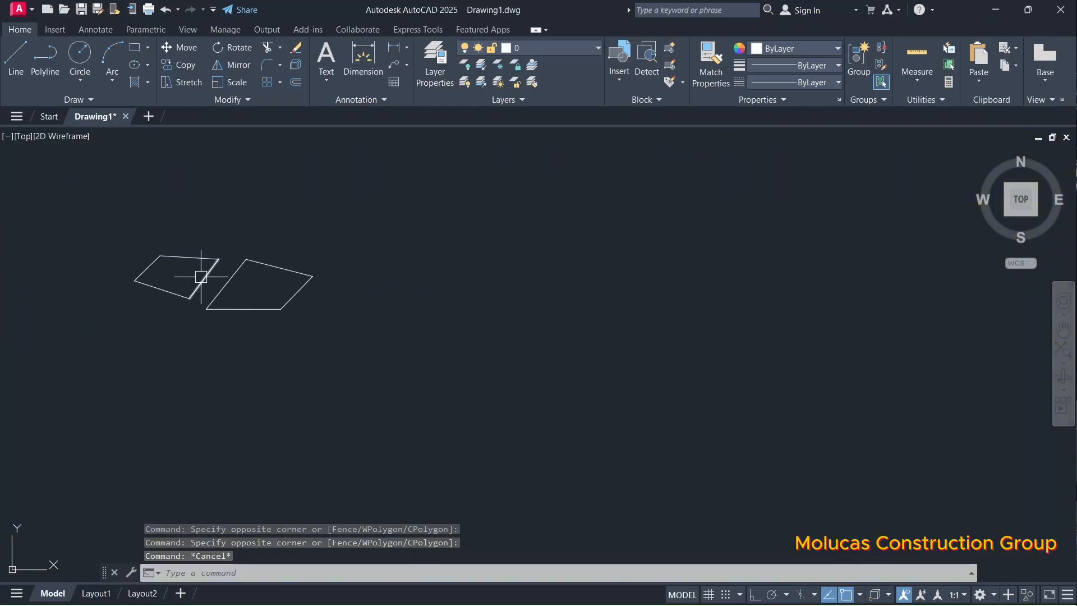
{"action": "scroll", "coordinate": [188, 269], "scroll_direction": "up", "scroll_amount": 4}
{"action": "scroll", "coordinate": [434, 271], "scroll_direction": "up", "scroll_amount": 4}
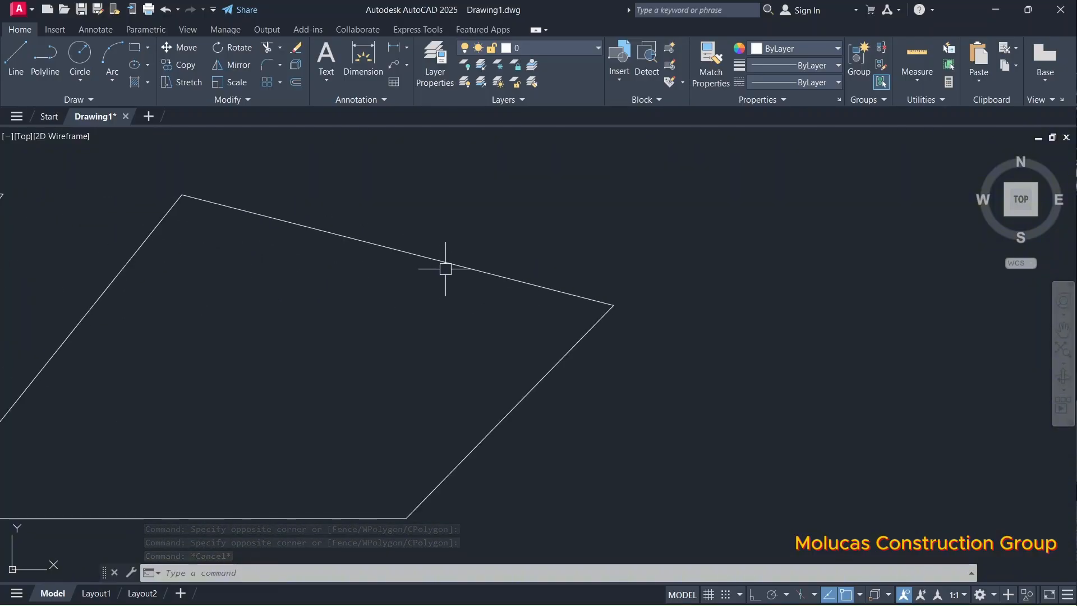
{"action": "scroll", "coordinate": [353, 250], "scroll_direction": "down", "scroll_amount": 2}
{"action": "type", "text": "c"}
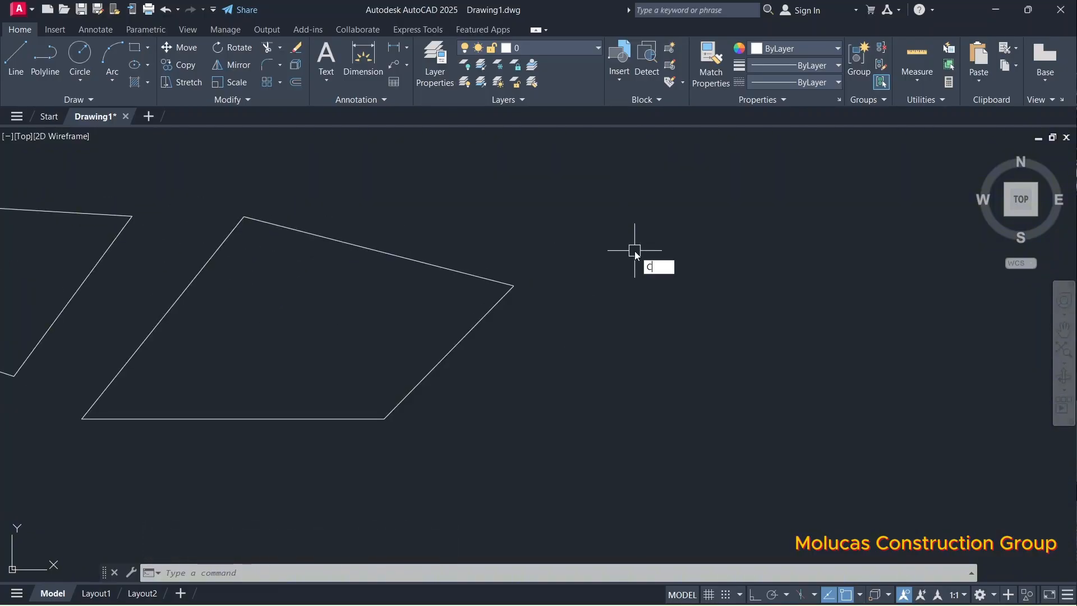
{"action": "key", "text": "Return"}
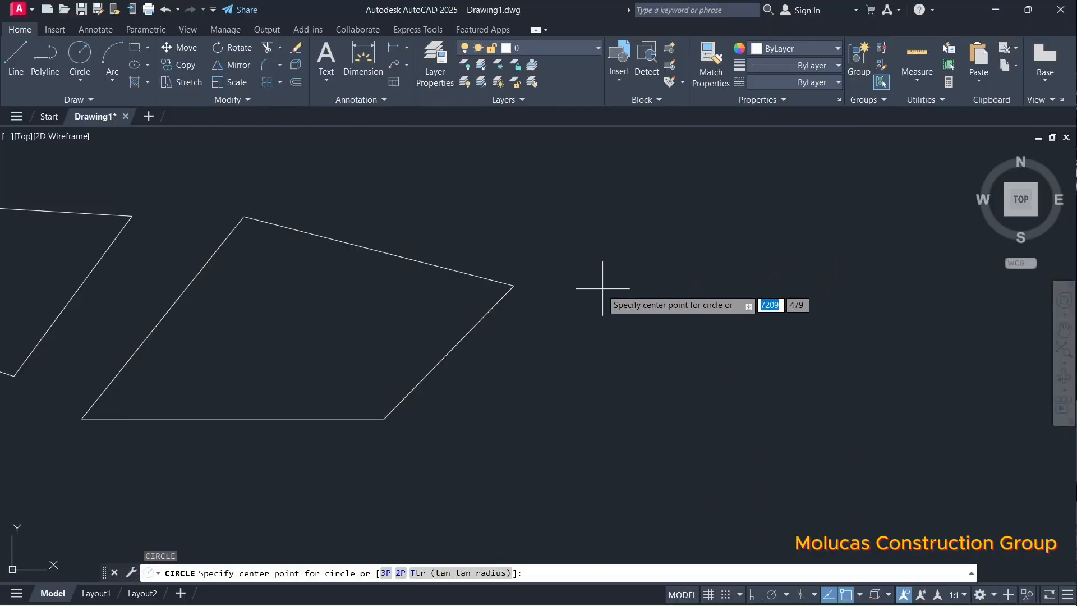
{"action": "left_click", "coordinate": [601, 289]}
{"action": "left_click", "coordinate": [630, 356]}
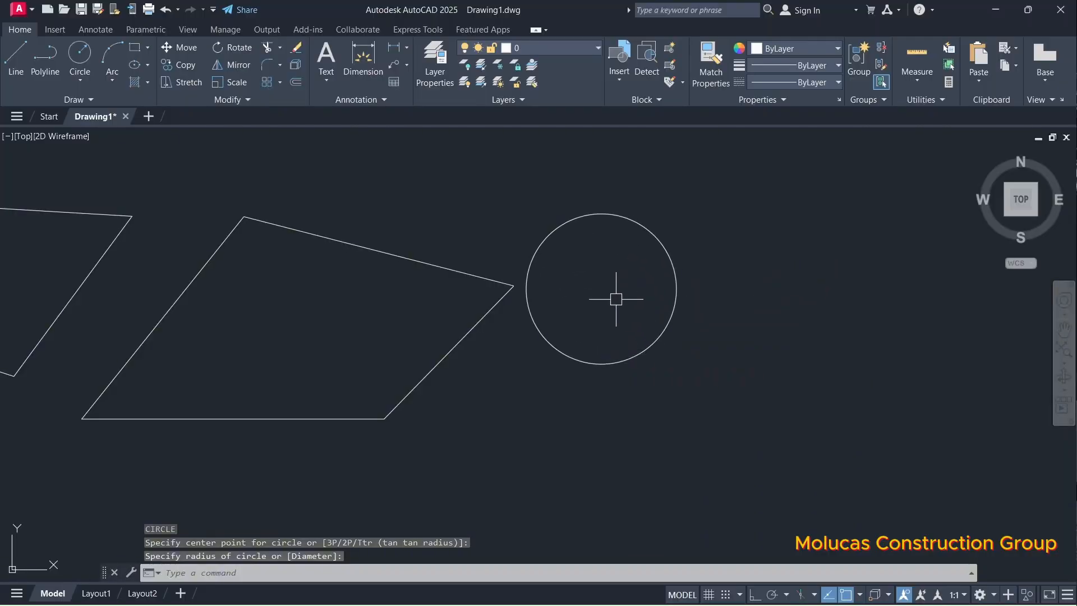
{"action": "key", "text": "Return"}
{"action": "left_click", "coordinate": [598, 284]}
{"action": "left_click", "coordinate": [621, 306]}
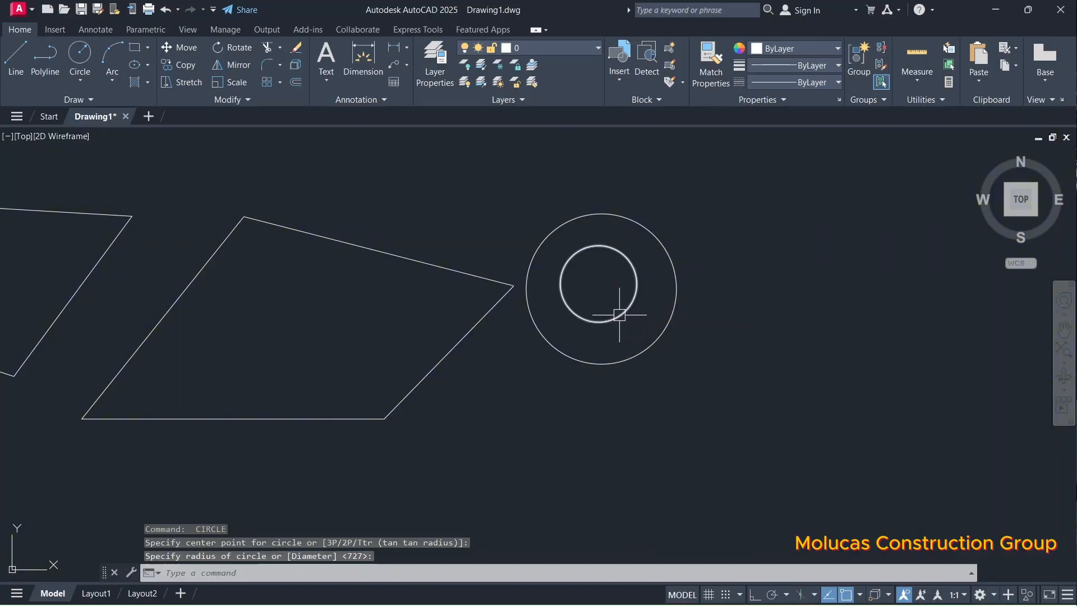
{"action": "scroll", "coordinate": [415, 269], "scroll_direction": "down", "scroll_amount": 4}
{"action": "scroll", "coordinate": [488, 250], "scroll_direction": "up", "scroll_amount": 2}
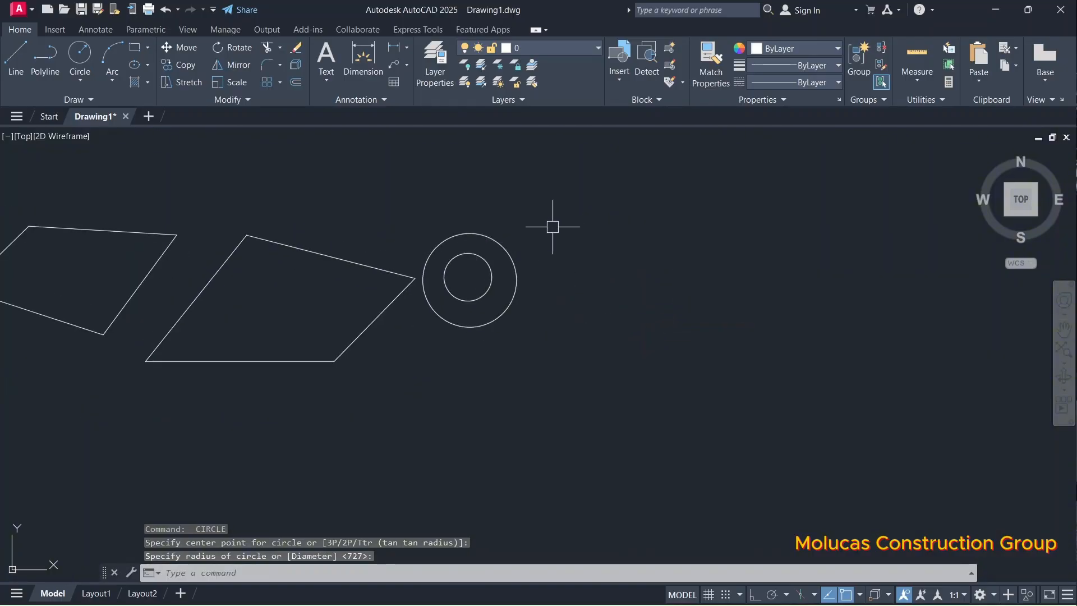
{"action": "key", "text": "Escape"}
Step: Draw an upright rectangle to the right of the circles with the Rectangle command, and a smaller rectangle inside it
{"action": "scroll", "coordinate": [561, 228], "scroll_direction": "up", "scroll_amount": 1}
{"action": "scroll", "coordinate": [482, 261], "scroll_direction": "down", "scroll_amount": 4}
{"action": "scroll", "coordinate": [524, 247], "scroll_direction": "up", "scroll_amount": 4}
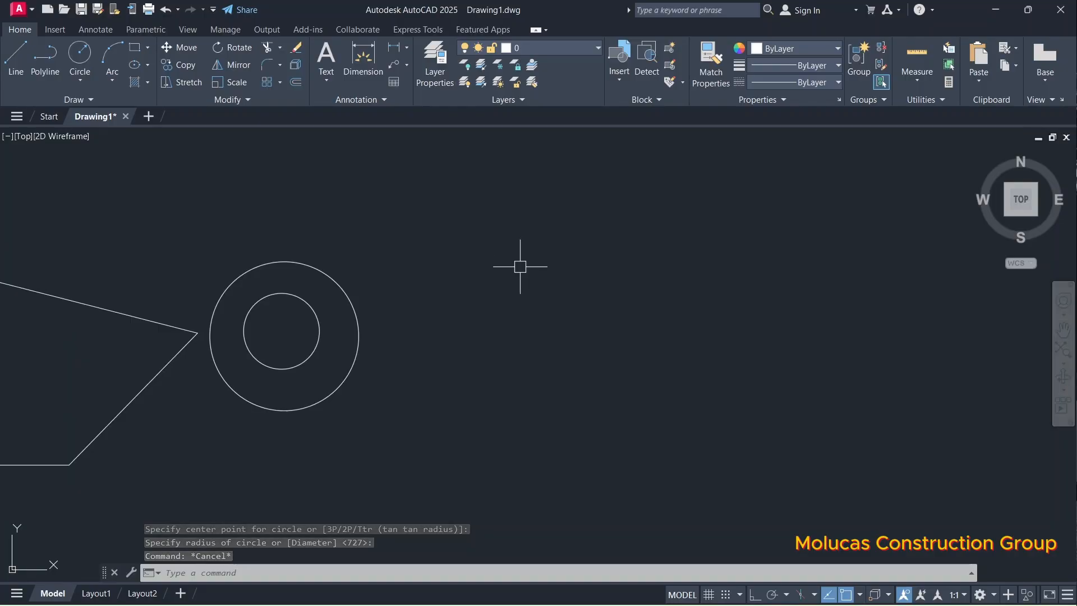
{"action": "type", "text": "REC"}
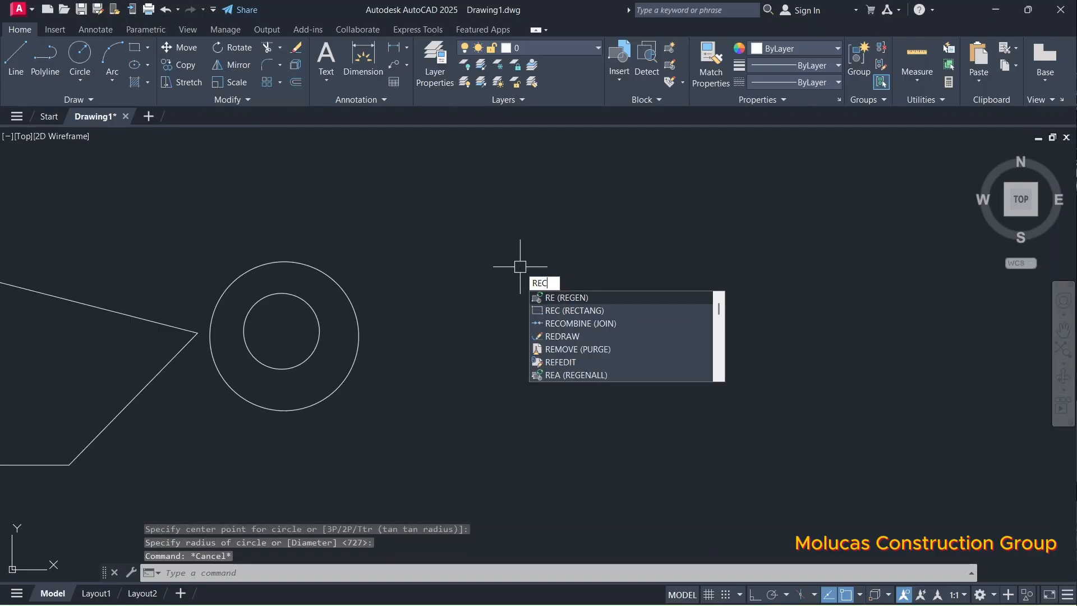
{"action": "left_click", "coordinate": [444, 223]}
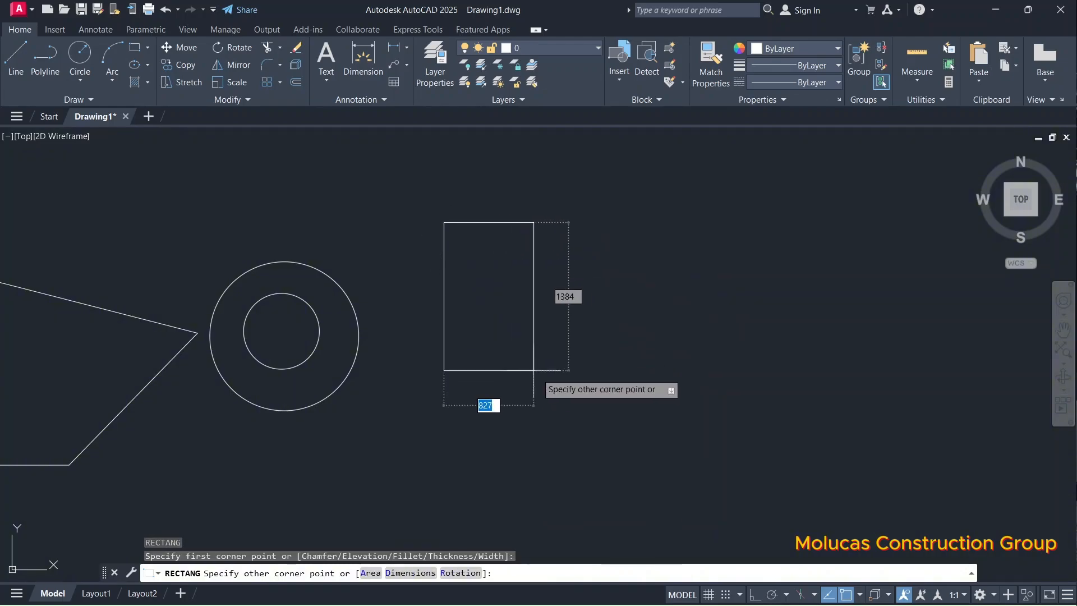
{"action": "left_click", "coordinate": [597, 397]}
{"action": "key", "text": "Return"}
{"action": "left_click", "coordinate": [477, 253]}
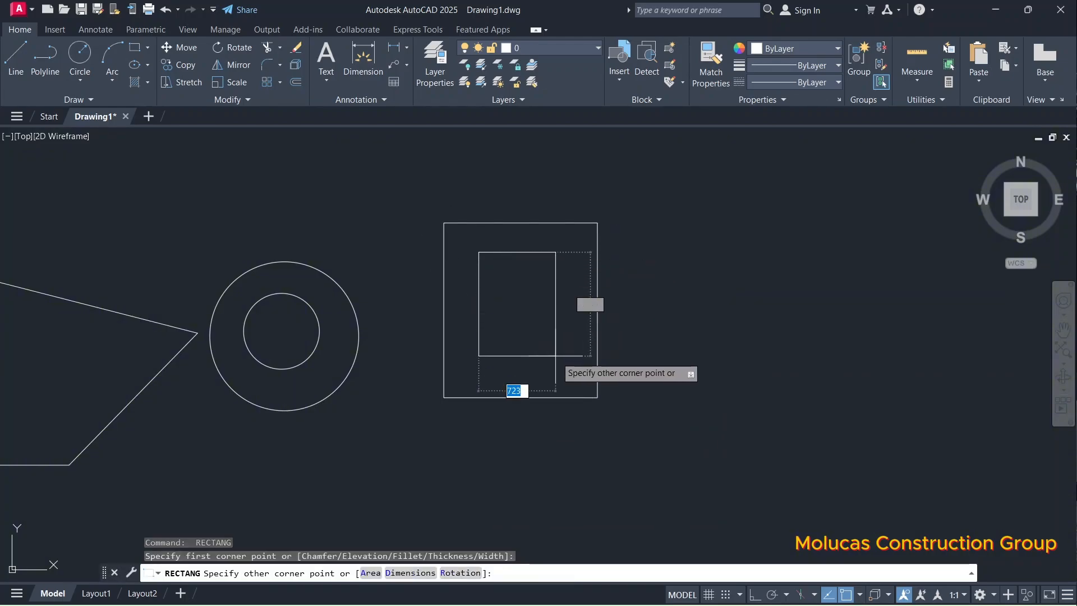
{"action": "left_click", "coordinate": [561, 355]}
Step: Review all the drawn shapes: the Line and Polyline shapes, the two circles and the two rectangles
{"action": "scroll", "coordinate": [519, 295], "scroll_direction": "down", "scroll_amount": 7}
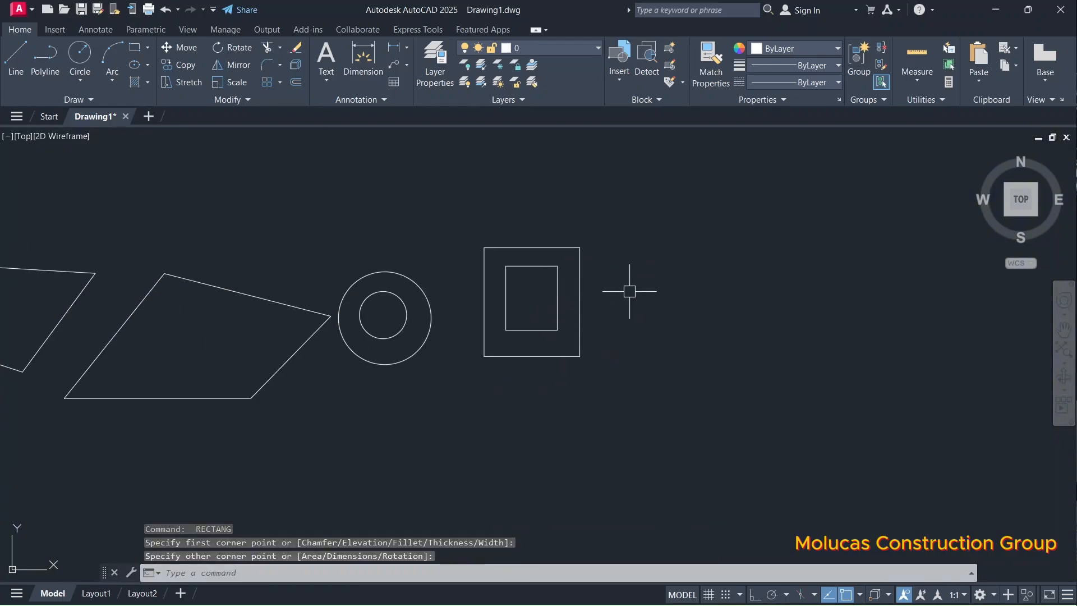
{"action": "scroll", "coordinate": [470, 298], "scroll_direction": "up", "scroll_amount": 4}
{"action": "scroll", "coordinate": [470, 298], "scroll_direction": "down", "scroll_amount": 3}
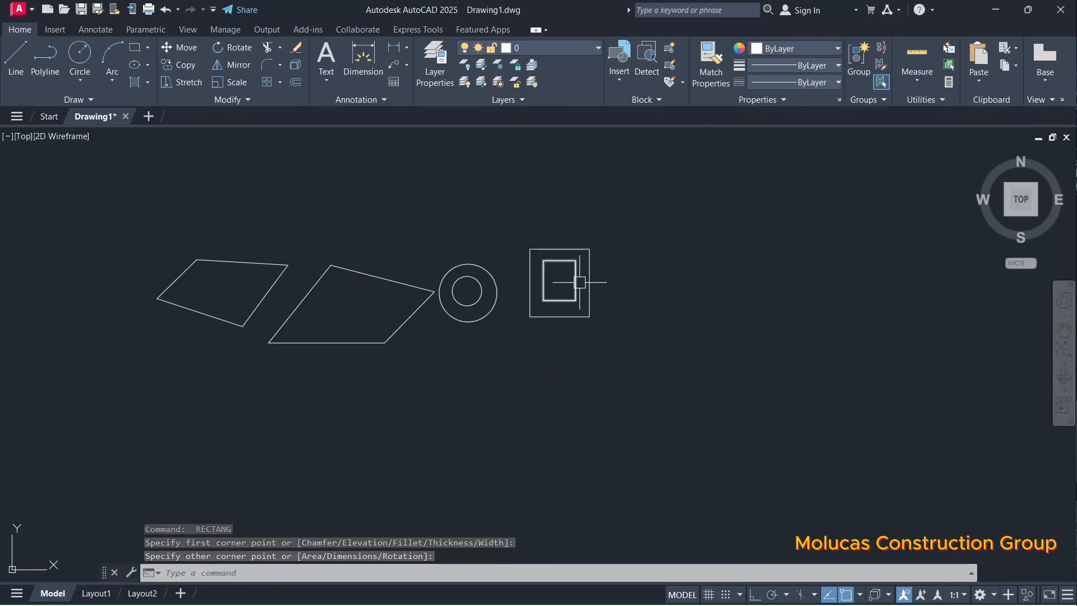
{"action": "scroll", "coordinate": [576, 283], "scroll_direction": "up", "scroll_amount": 3}
{"action": "key", "text": "Escape"}
{"action": "scroll", "coordinate": [534, 277], "scroll_direction": "down", "scroll_amount": 2}
{"action": "scroll", "coordinate": [540, 288], "scroll_direction": "down", "scroll_amount": 2}
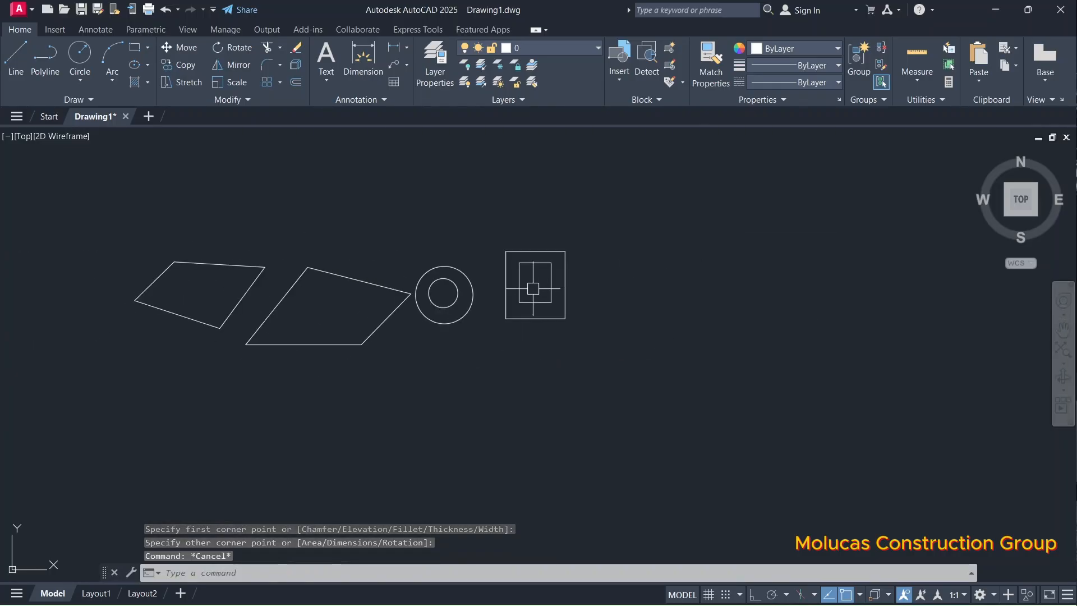
{"action": "scroll", "coordinate": [564, 256], "scroll_direction": "up", "scroll_amount": 2}
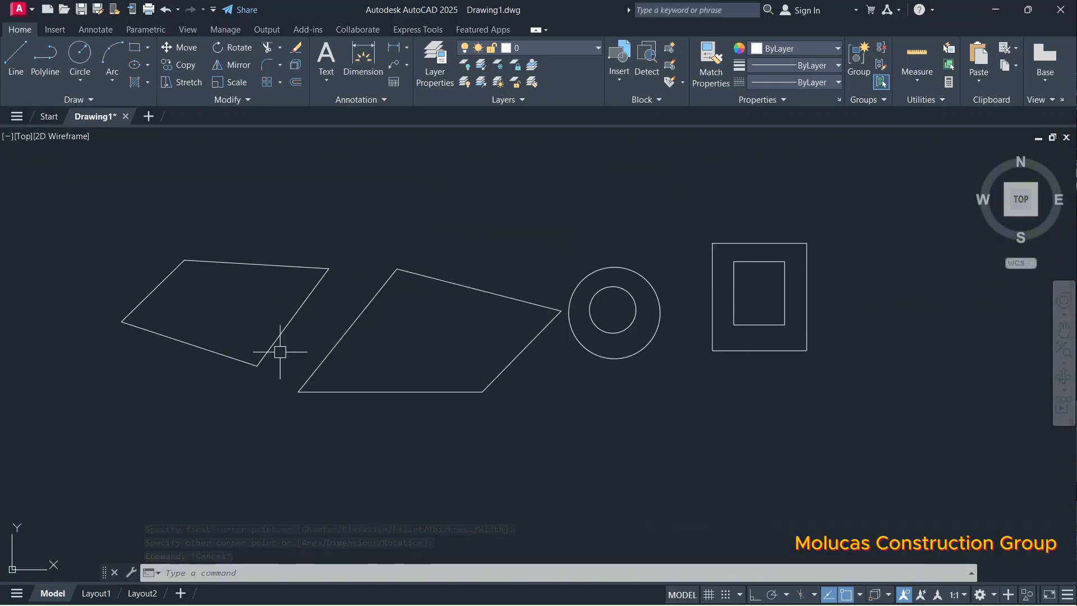
{"action": "scroll", "coordinate": [606, 288], "scroll_direction": "down", "scroll_amount": 6}
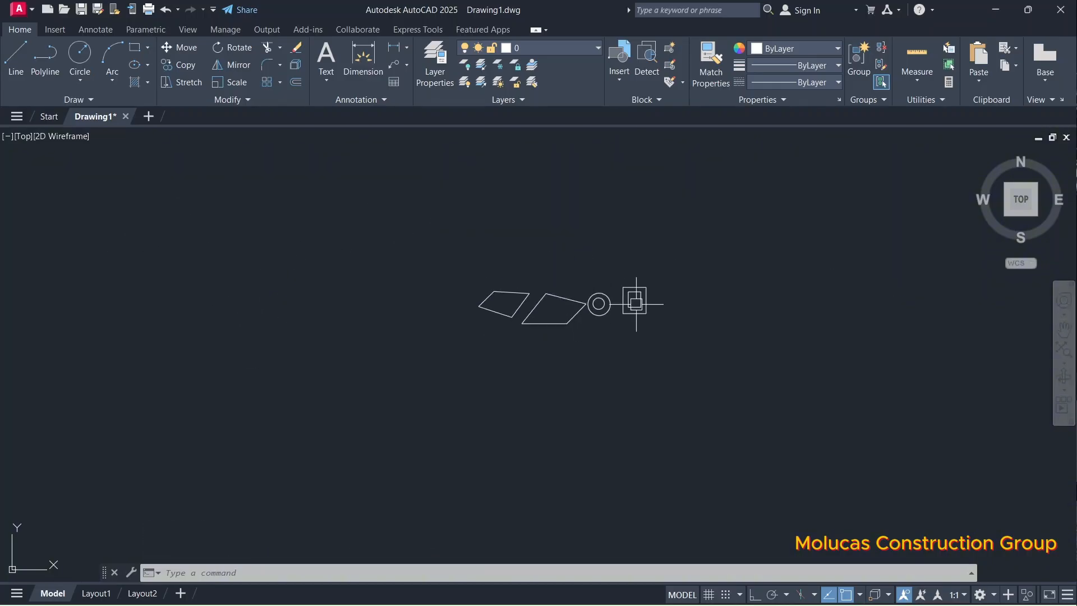
{"action": "scroll", "coordinate": [634, 298], "scroll_direction": "up", "scroll_amount": 6}
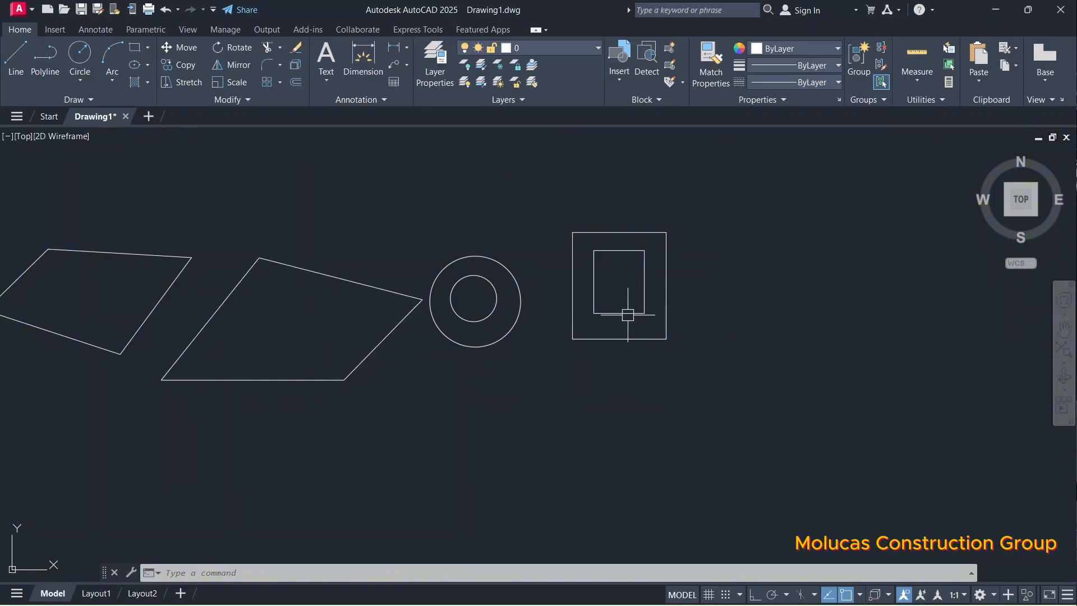
{"action": "scroll", "coordinate": [634, 312], "scroll_direction": "up", "scroll_amount": 4}
{"action": "scroll", "coordinate": [410, 329], "scroll_direction": "down", "scroll_amount": 4}
{"action": "scroll", "coordinate": [523, 288], "scroll_direction": "up", "scroll_amount": 4}
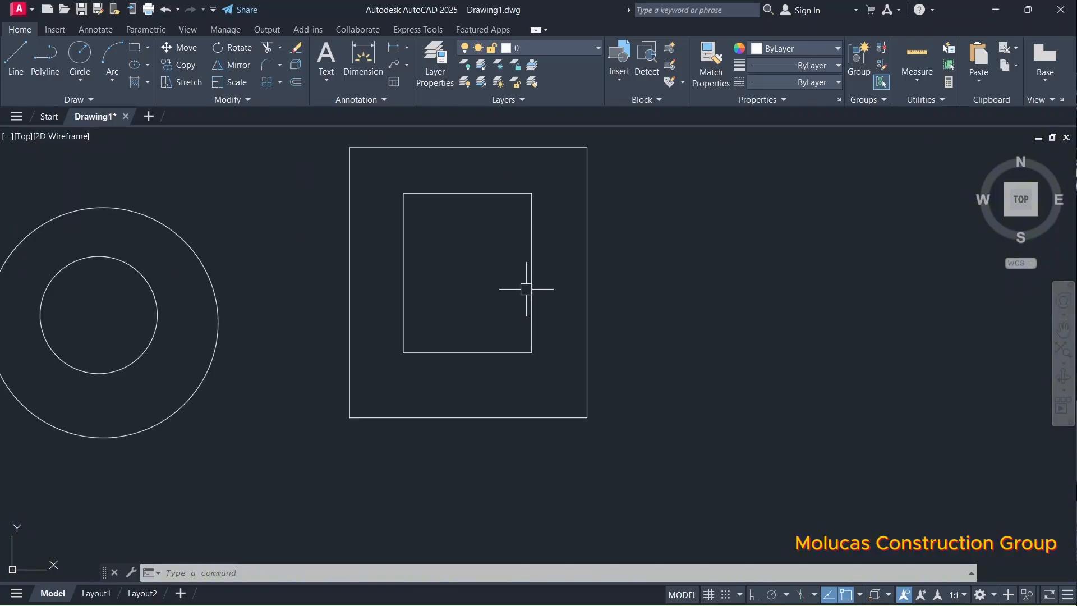
{"action": "left_click", "coordinate": [527, 289]}
{"action": "key", "text": "Escape"}
{"action": "key", "text": "Escape"}
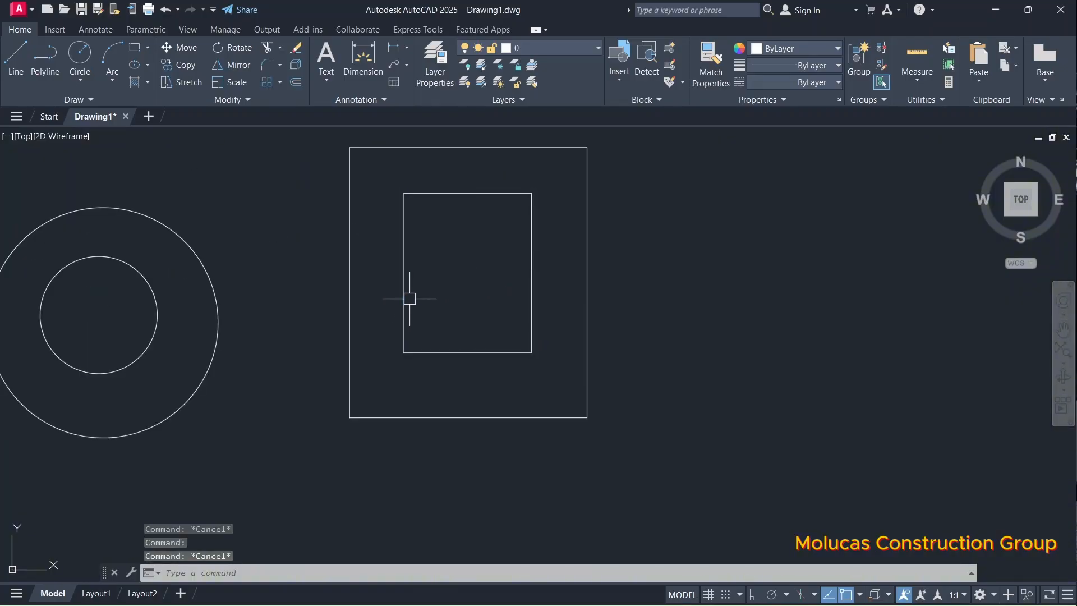
{"action": "scroll", "coordinate": [543, 295], "scroll_direction": "down", "scroll_amount": 5}
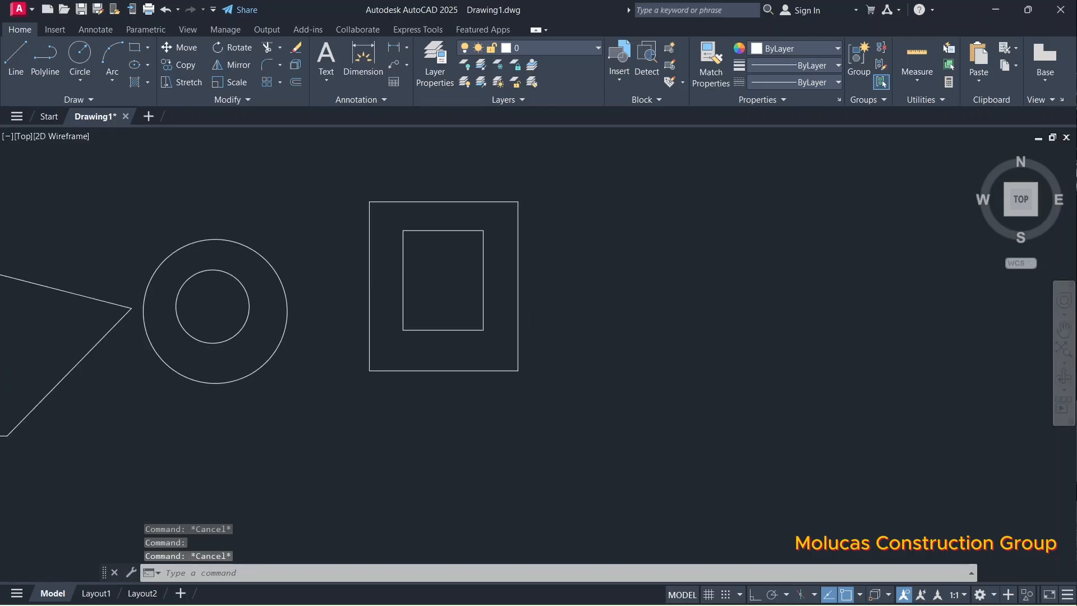
{"action": "scroll", "coordinate": [66, 258], "scroll_direction": "up", "scroll_amount": 2}
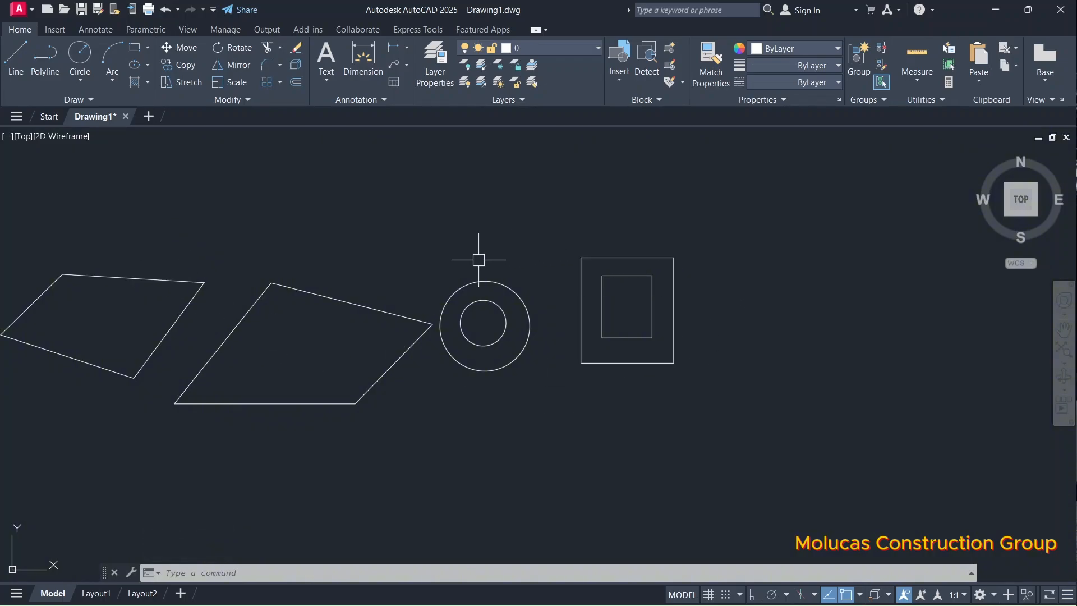
{"action": "scroll", "coordinate": [706, 349], "scroll_direction": "up", "scroll_amount": 4}
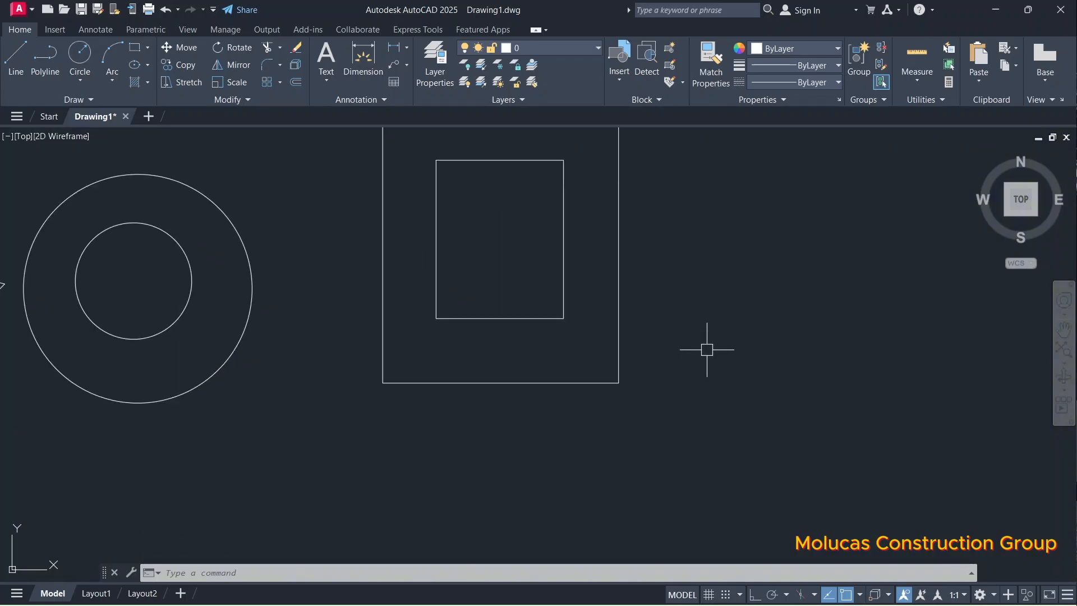
Step: Move the inner rectangle out of the larger one into the empty space to its right, using its lower-right corner as base point
{"action": "left_click", "coordinate": [566, 303]}
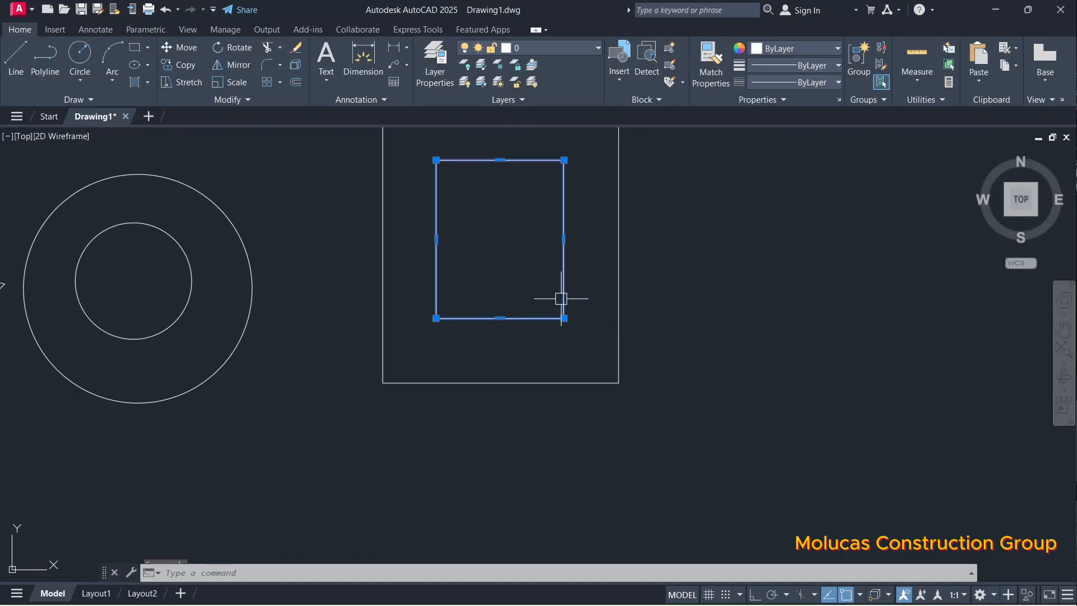
{"action": "scroll", "coordinate": [337, 370], "scroll_direction": "down", "scroll_amount": 6}
{"action": "scroll", "coordinate": [375, 342], "scroll_direction": "up", "scroll_amount": 4}
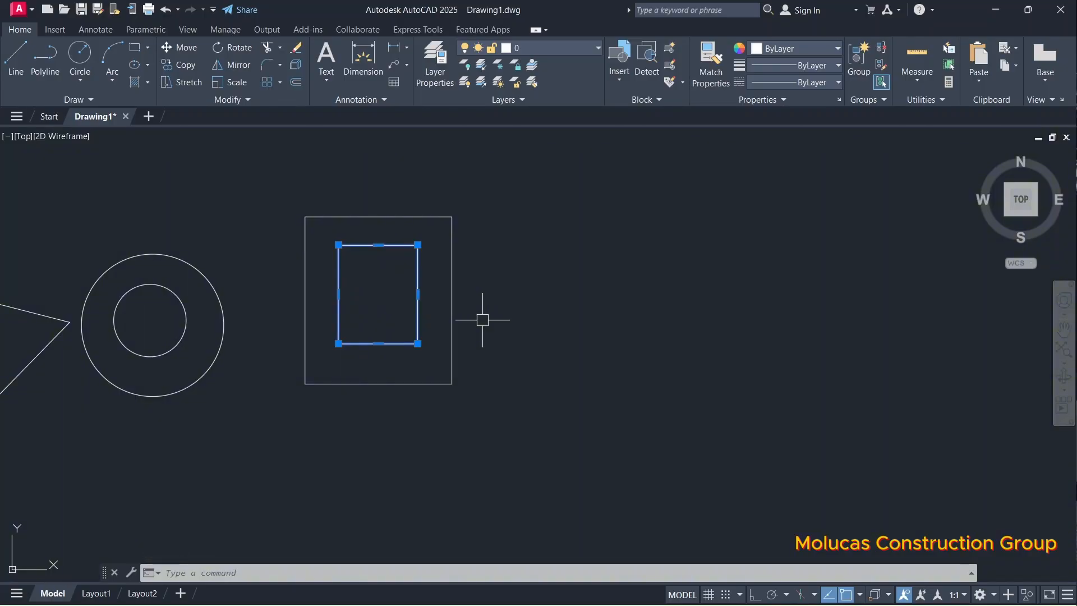
{"action": "type", "text": "M"}
{"action": "key", "text": "Return"}
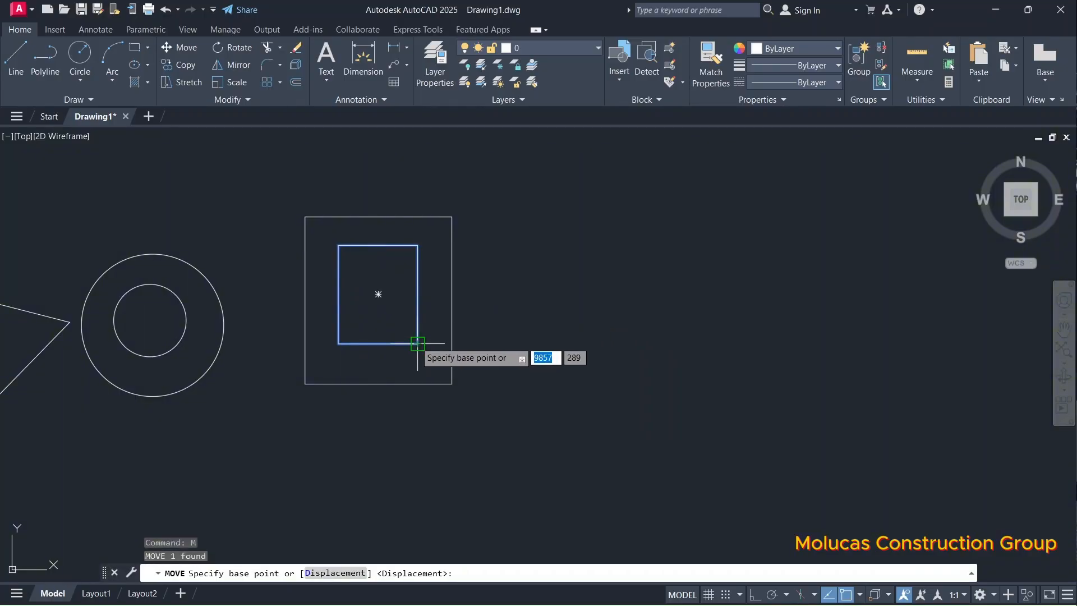
{"action": "left_click", "coordinate": [417, 343]}
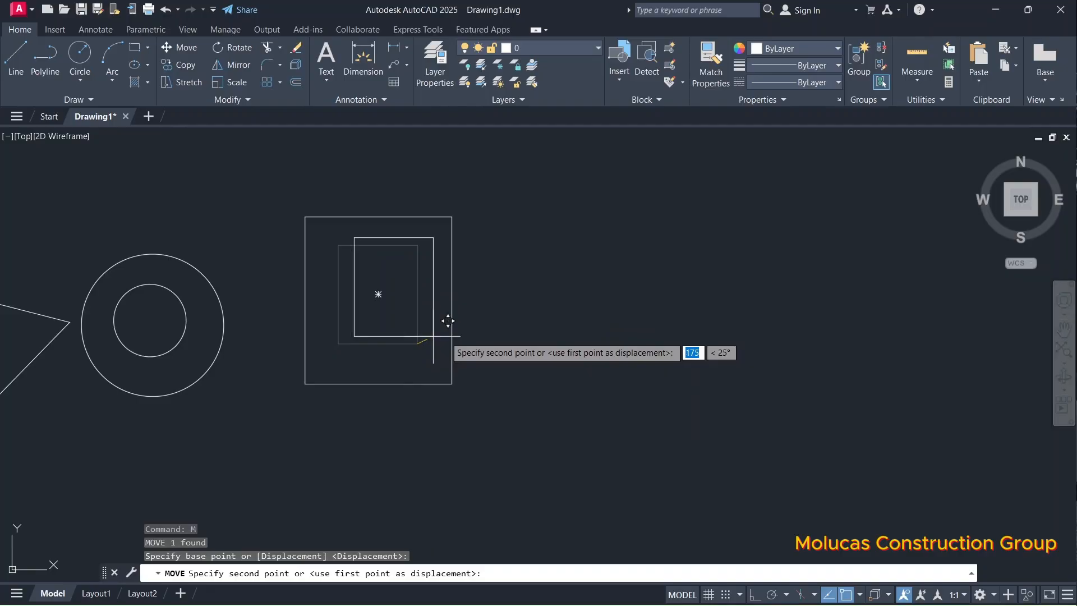
{"action": "left_click", "coordinate": [655, 332]}
{"action": "key", "text": "Escape"}
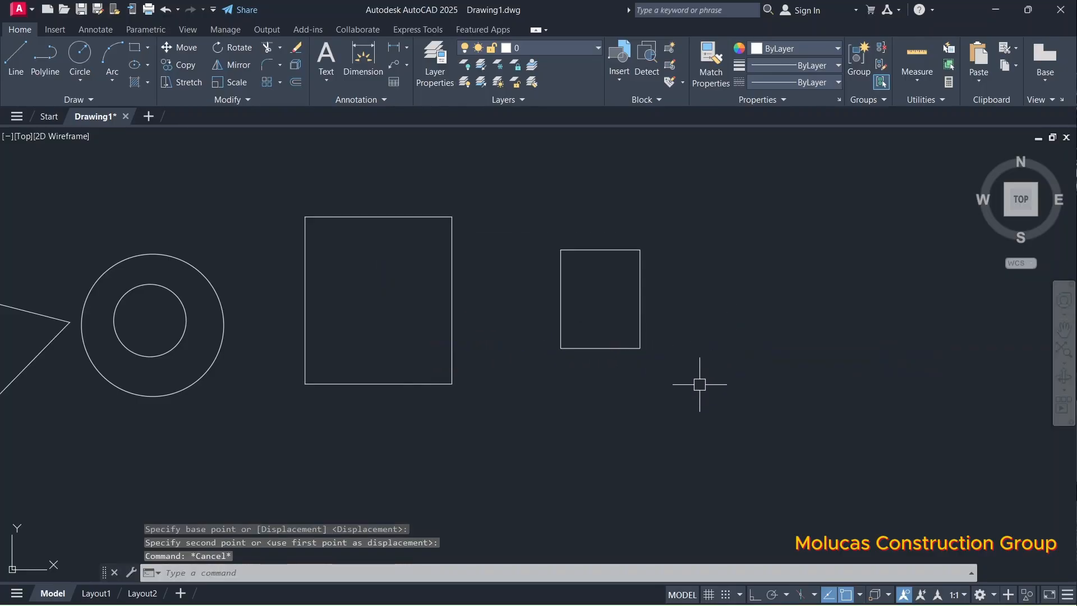
Step: Move the four-sided polyline shape horizontally past the small rectangle so it is the rightmost shape
{"action": "scroll", "coordinate": [413, 354], "scroll_direction": "down", "scroll_amount": 4}
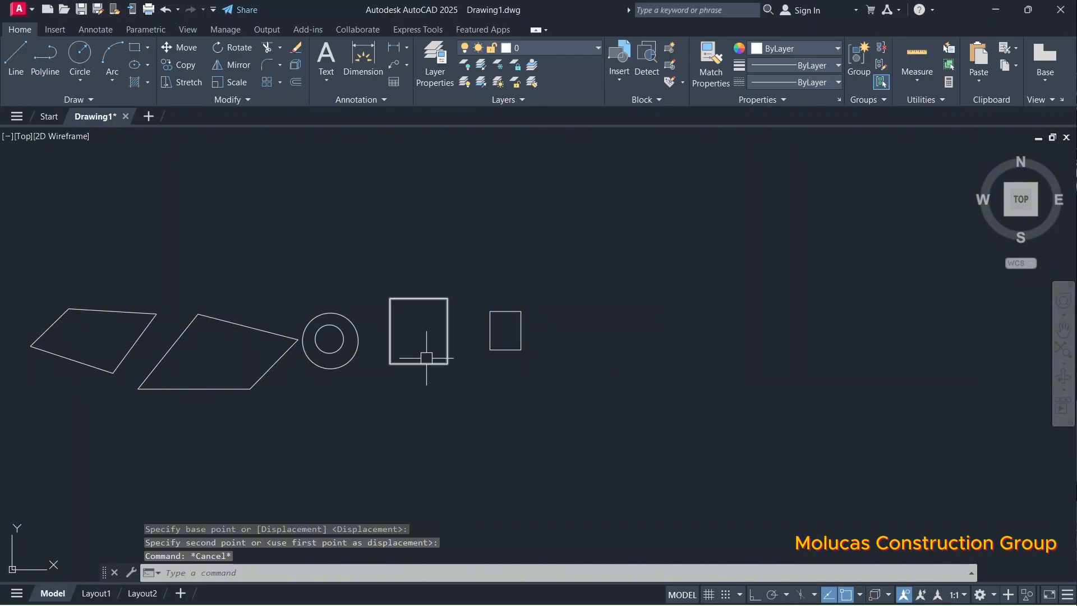
{"action": "scroll", "coordinate": [426, 358], "scroll_direction": "up", "scroll_amount": 4}
{"action": "scroll", "coordinate": [519, 329], "scroll_direction": "down", "scroll_amount": 4}
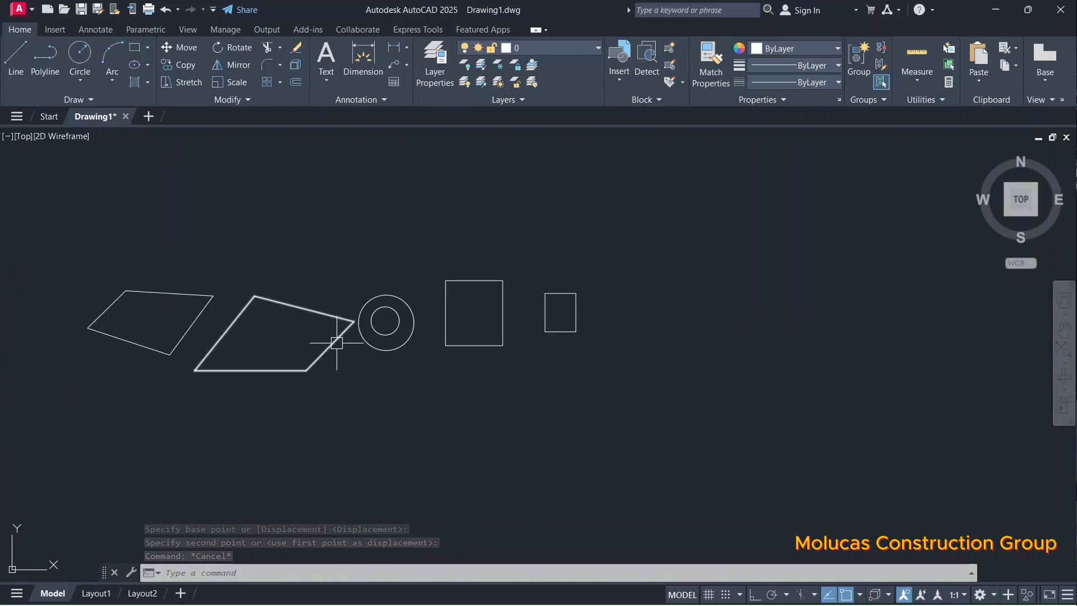
{"action": "left_click", "coordinate": [334, 344]}
{"action": "type", "text": "m"}
{"action": "key", "text": "Return"}
{"action": "left_click", "coordinate": [391, 385]}
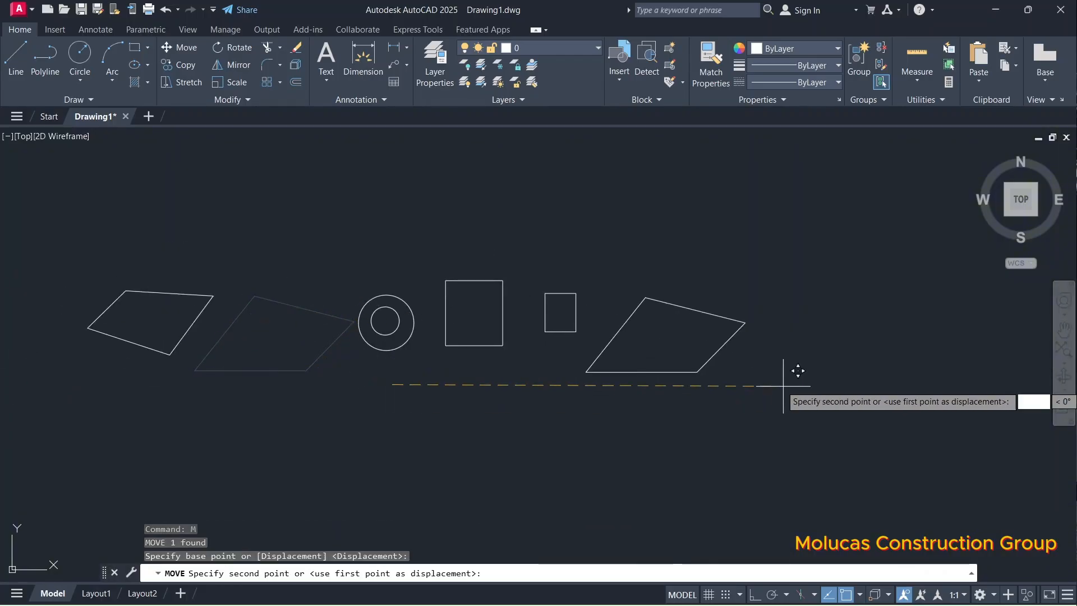
{"action": "left_click", "coordinate": [816, 378]}
Step: Select the moved polyline shape with a crossing selection and rotate it by about 202° around a point near its middle
{"action": "scroll", "coordinate": [808, 371], "scroll_direction": "up", "scroll_amount": 4}
{"action": "left_click", "coordinate": [648, 333]}
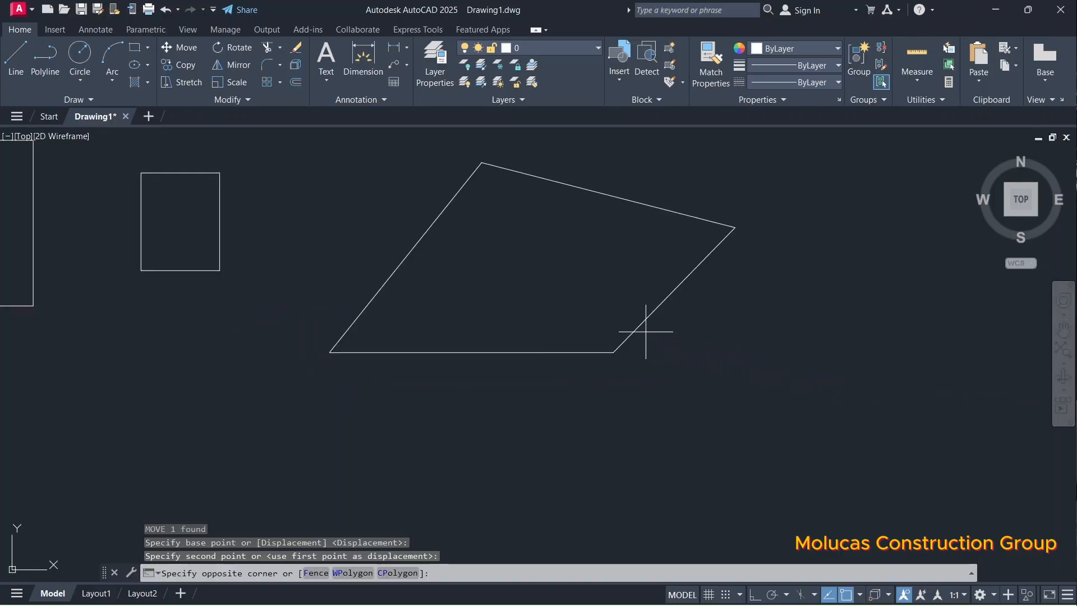
{"action": "left_click", "coordinate": [590, 319]}
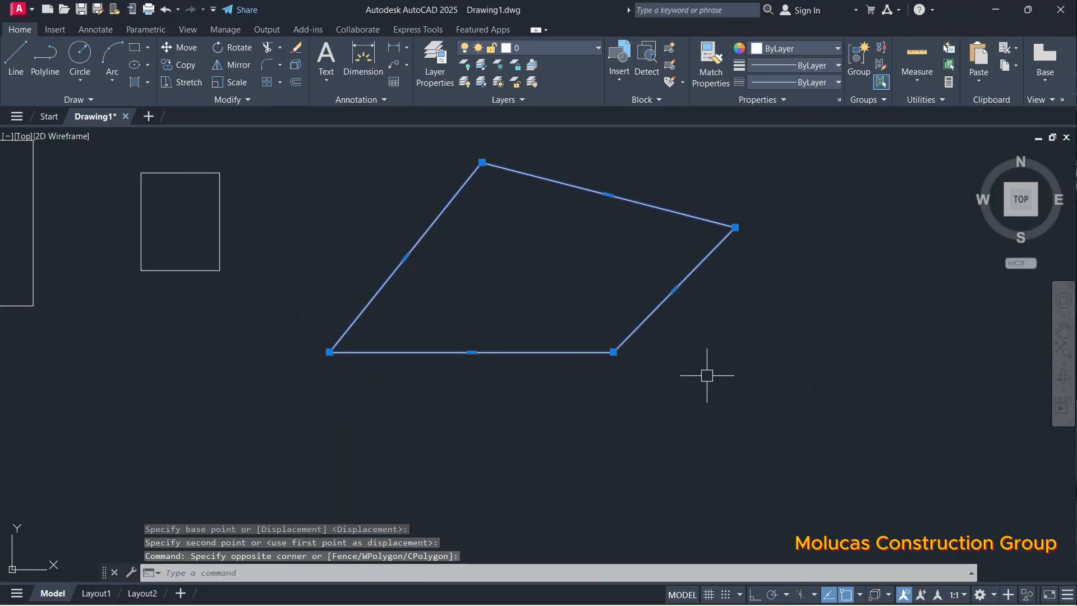
{"action": "type", "text": "RO"}
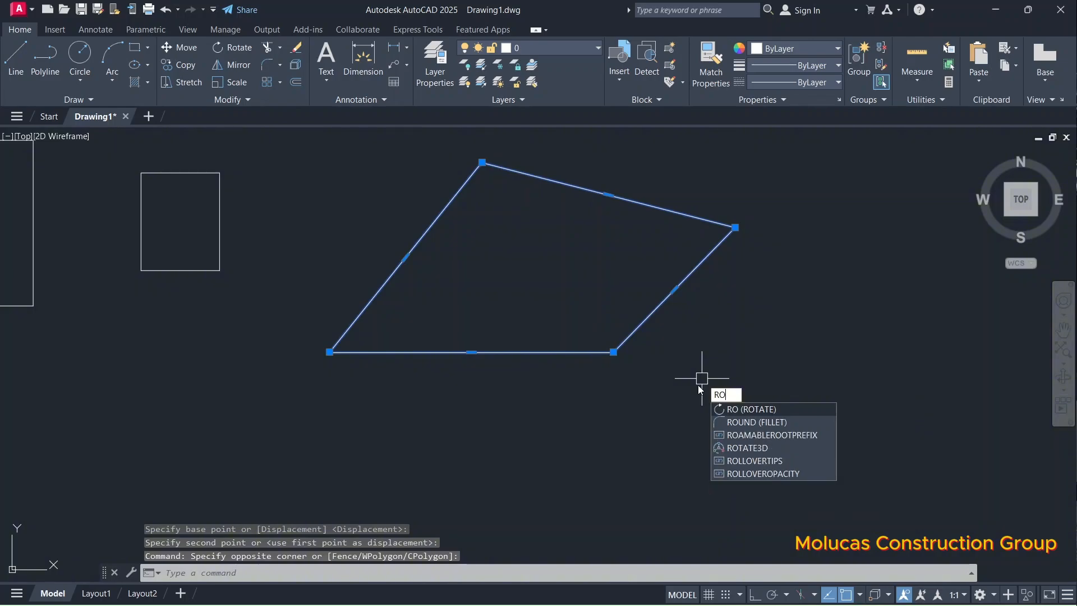
{"action": "key", "text": "Return"}
{"action": "left_click", "coordinate": [532, 270]}
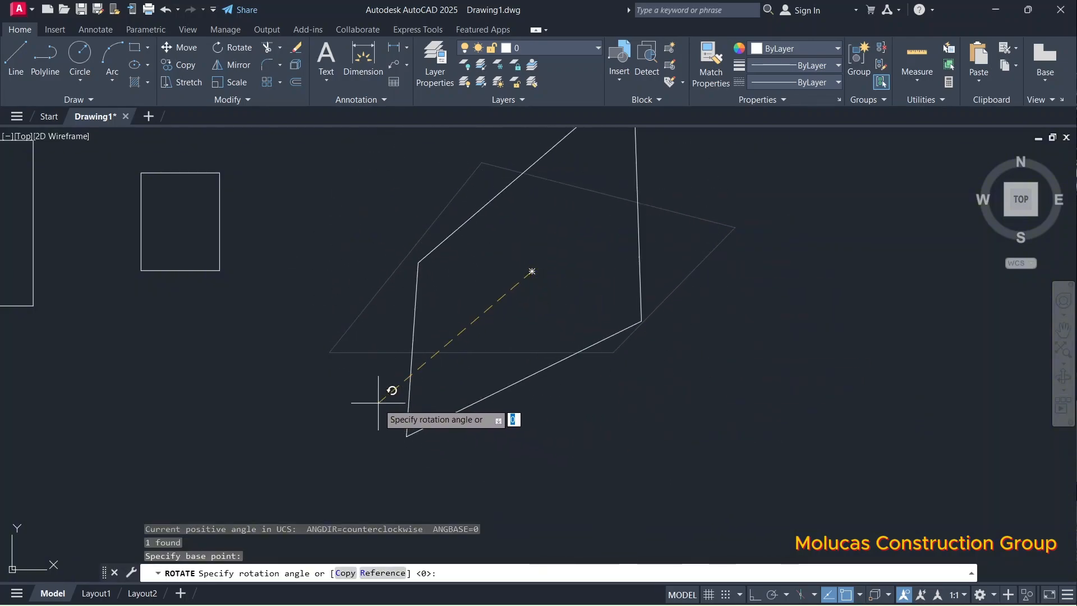
{"action": "left_click", "coordinate": [330, 352]}
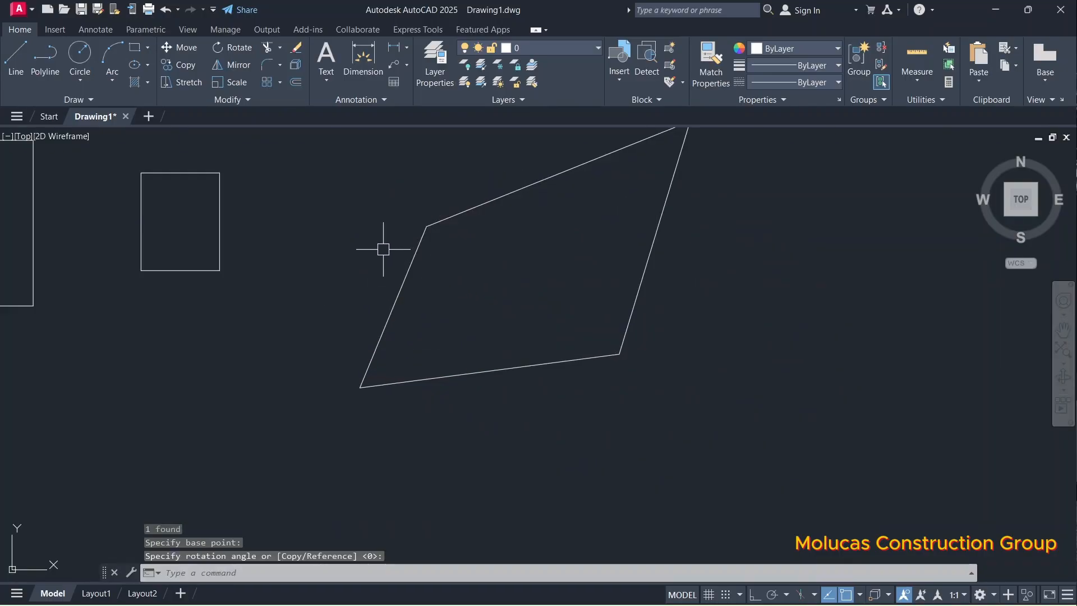
Step: Rotate the polyline shape a second time around the same point inside it
{"action": "left_click", "coordinate": [411, 260]}
{"action": "type", "text": "o"}
{"action": "key", "text": "Return"}
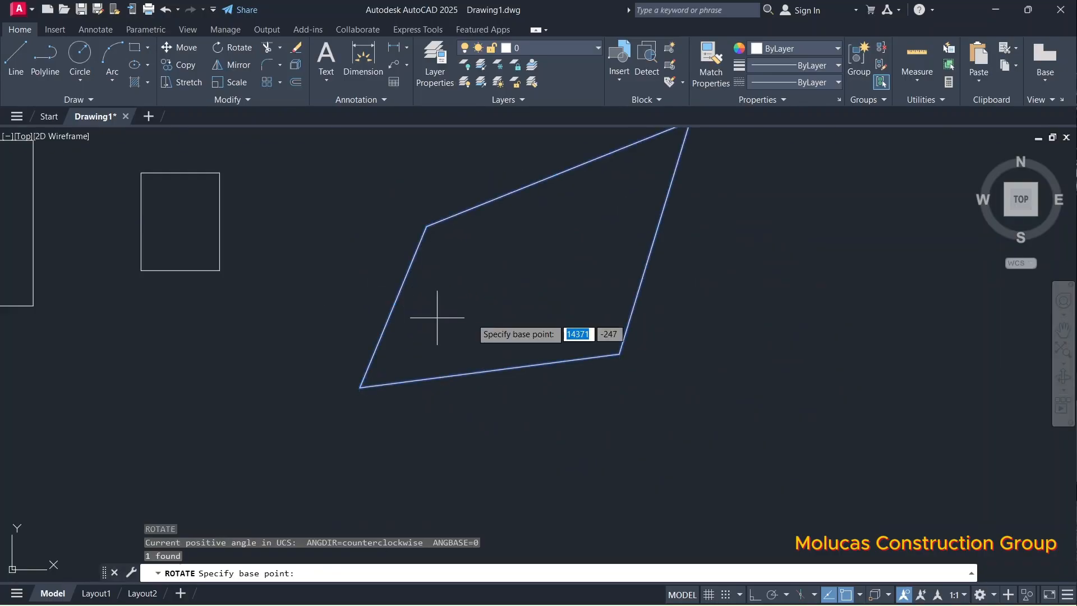
{"action": "left_click", "coordinate": [532, 271]}
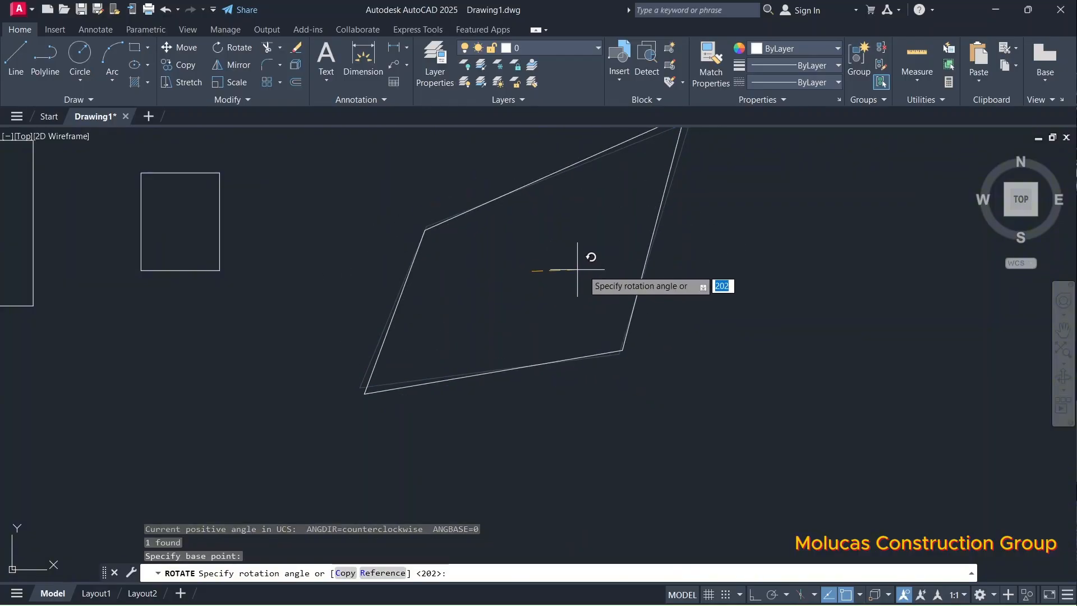
{"action": "left_click", "coordinate": [218, 272]}
{"action": "key", "text": "Escape"}
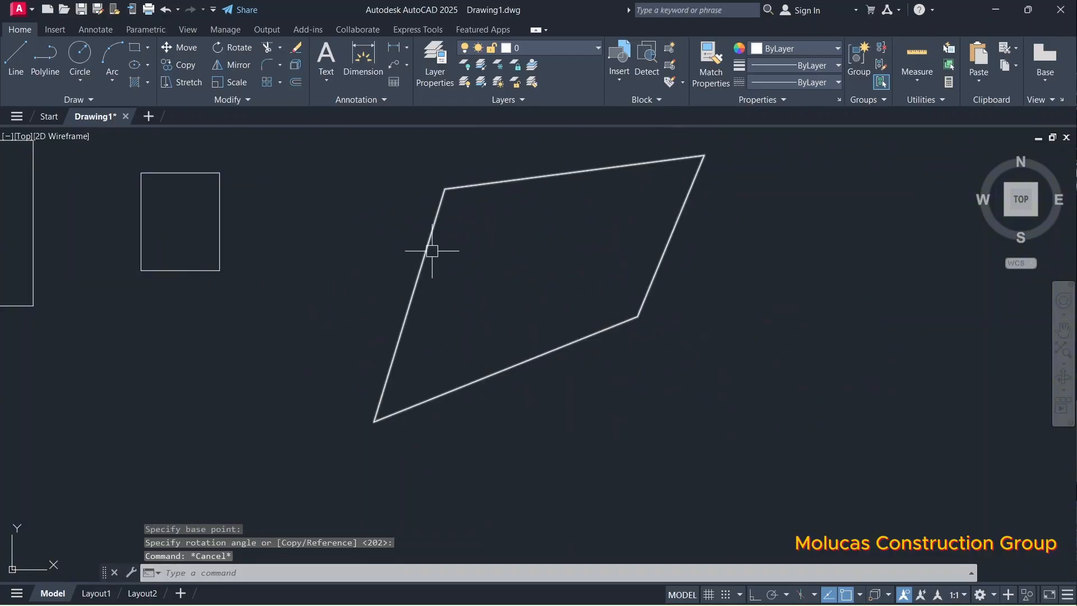
{"action": "left_click", "coordinate": [431, 246]}
{"action": "key", "text": "Escape"}
{"action": "scroll", "coordinate": [344, 274], "scroll_direction": "down", "scroll_amount": 1}
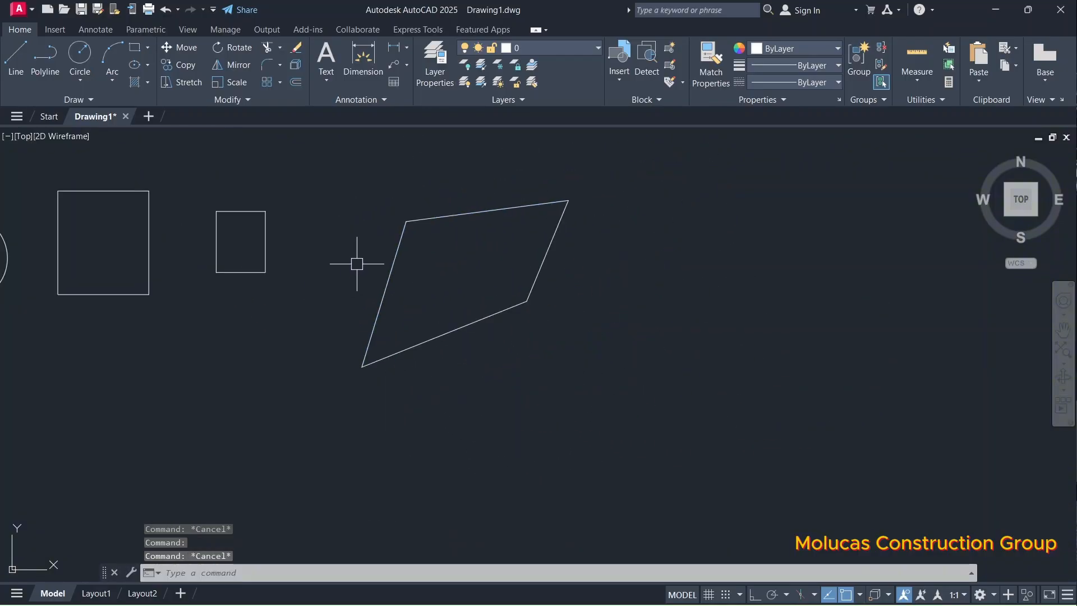
{"action": "scroll", "coordinate": [390, 259], "scroll_direction": "up", "scroll_amount": 2}
{"action": "left_click", "coordinate": [392, 281]}
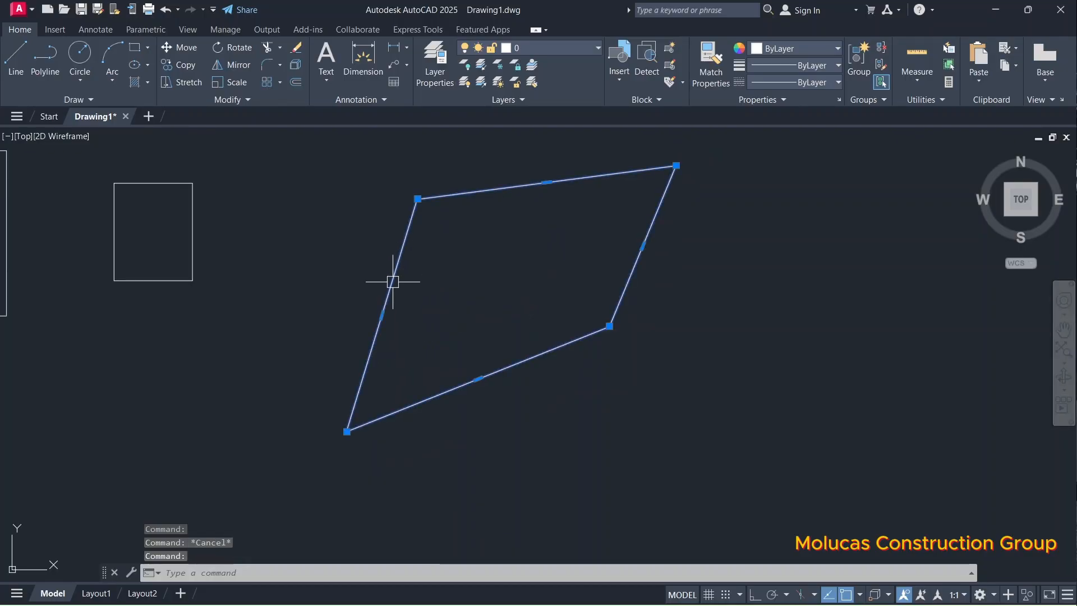
{"action": "scroll", "coordinate": [390, 294], "scroll_direction": "down", "scroll_amount": 2}
{"action": "key", "text": "Escape"}
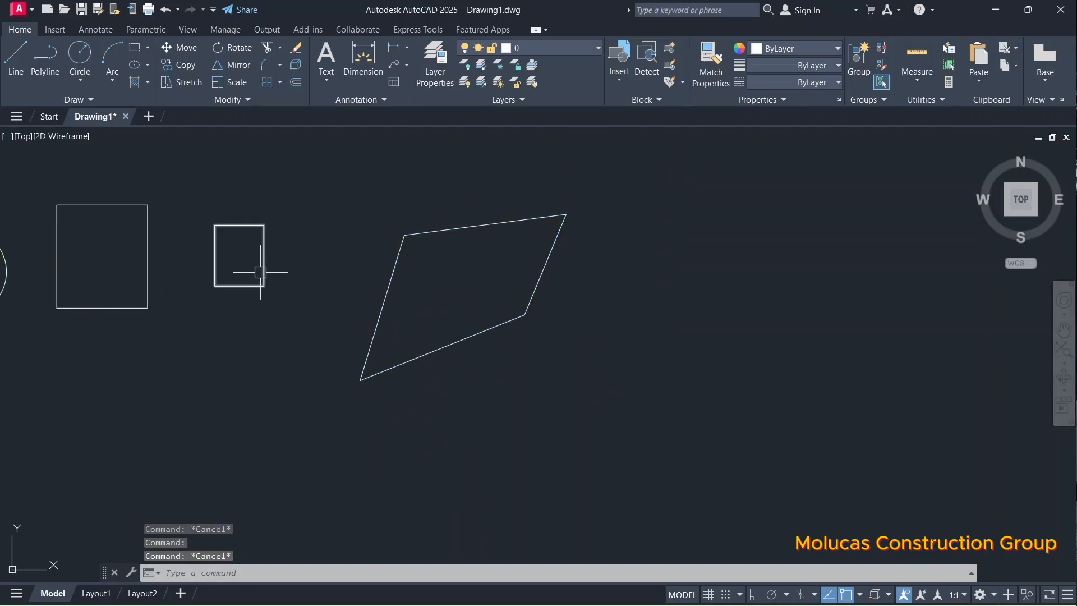
{"action": "left_click", "coordinate": [394, 268]}
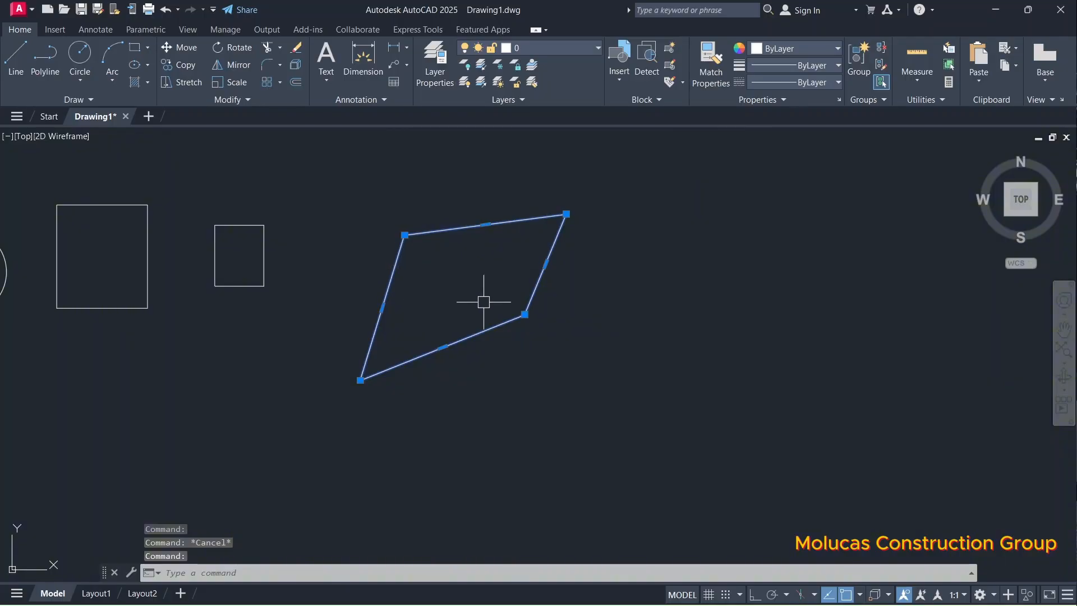
{"action": "type", "text": "CO"}
{"action": "key", "text": "Return"}
{"action": "key", "text": "Escape"}
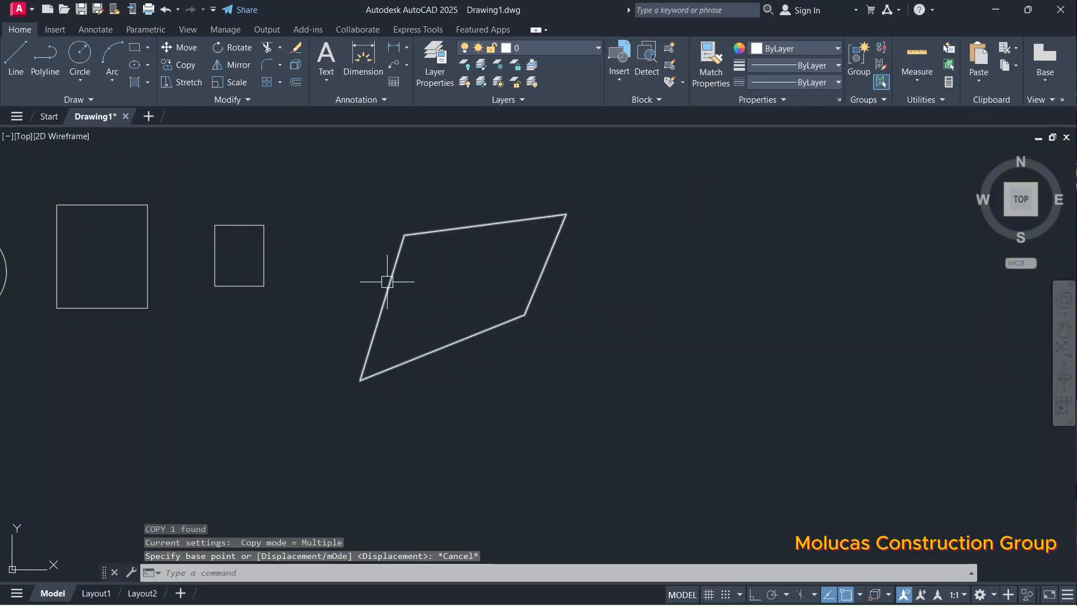
Step: Make five copies of the rotated polyline shape from a base point inside it, placing them around and to the right of the original
{"action": "left_click", "coordinate": [394, 277]}
{"action": "type", "text": "CO"}
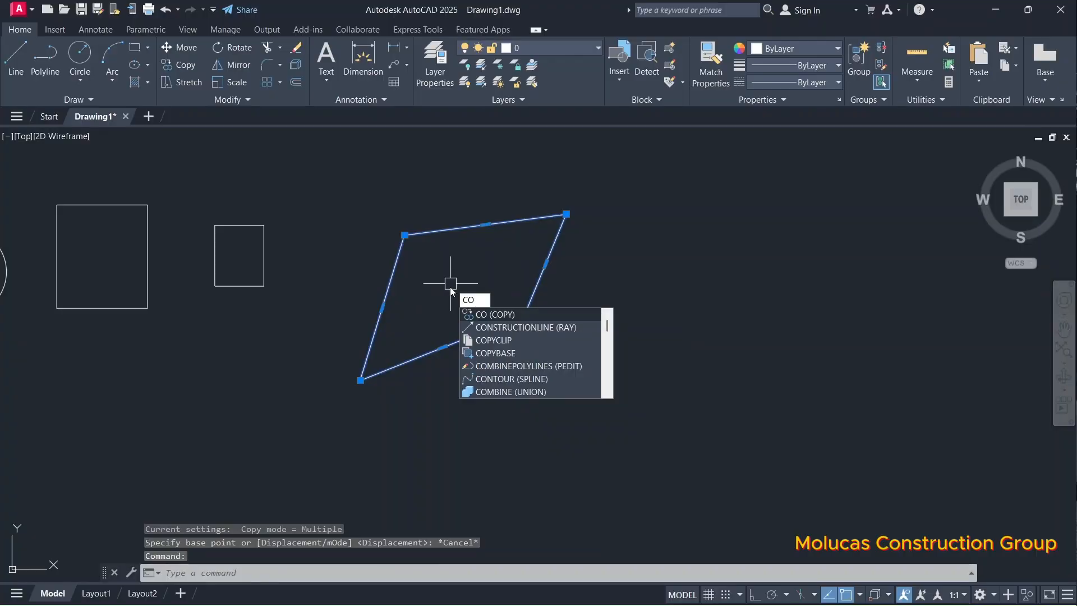
{"action": "key", "text": "Return"}
{"action": "left_click", "coordinate": [491, 278]}
{"action": "scroll", "coordinate": [494, 278], "scroll_direction": "down", "scroll_amount": 4}
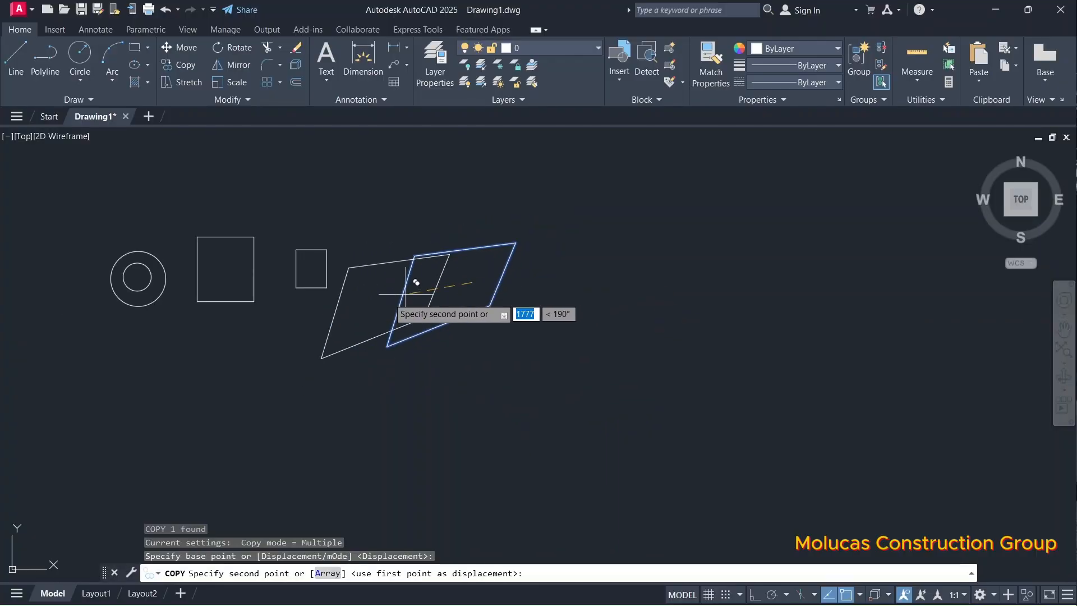
{"action": "scroll", "coordinate": [555, 280], "scroll_direction": "up", "scroll_amount": 4}
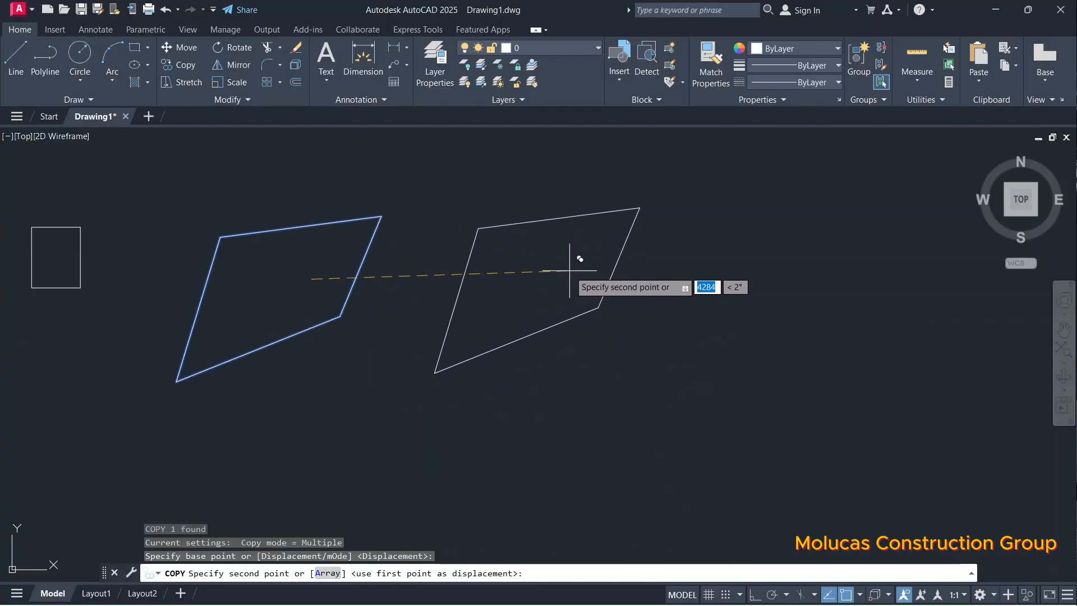
{"action": "left_click", "coordinate": [568, 271]}
{"action": "left_click", "coordinate": [803, 249]}
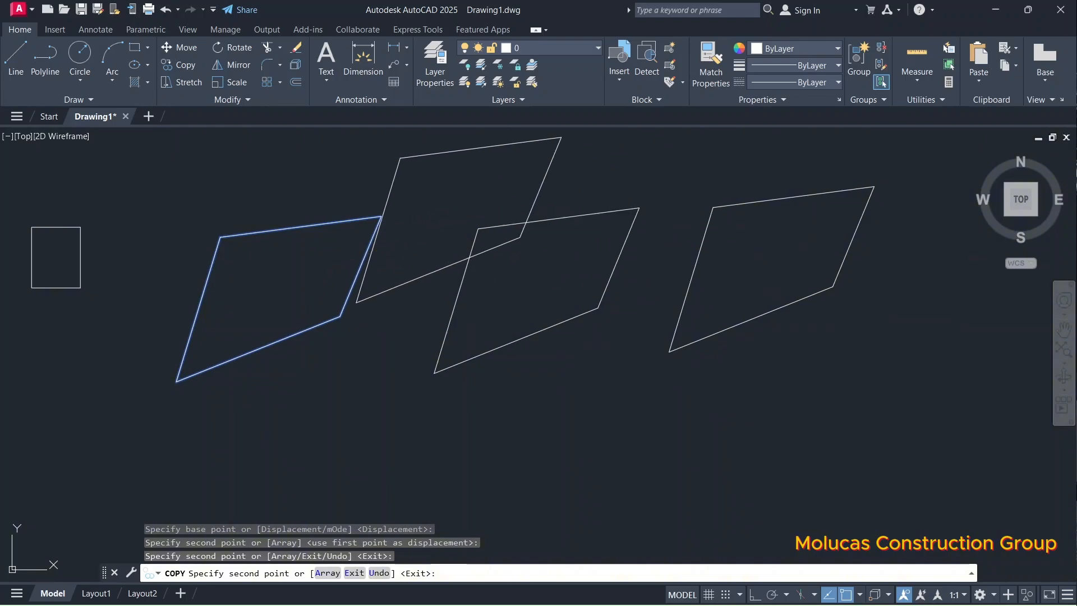
{"action": "left_click", "coordinate": [492, 200]}
{"action": "left_click", "coordinate": [650, 324]}
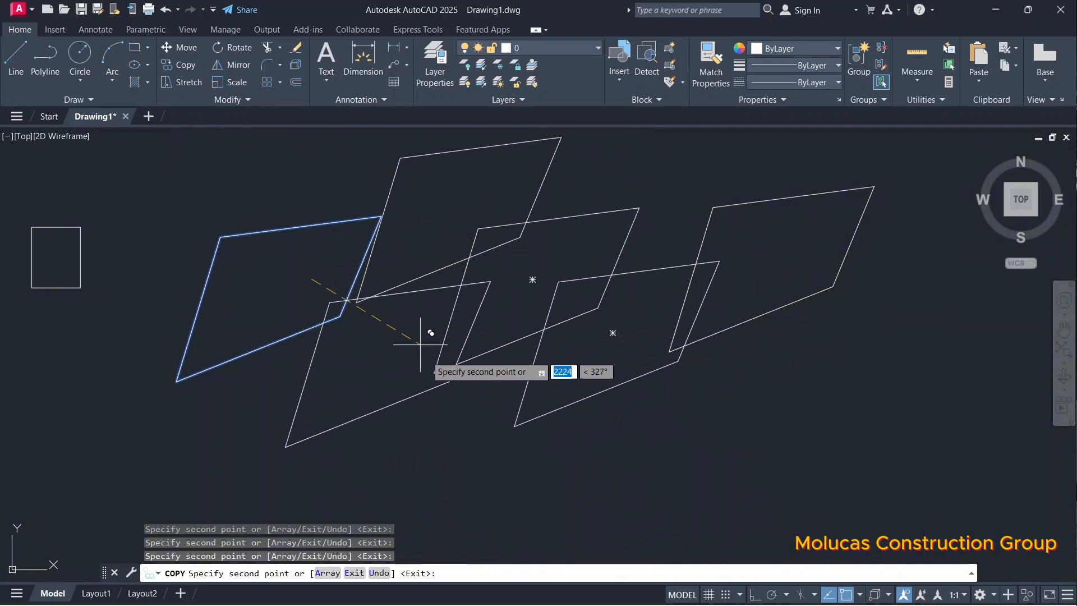
{"action": "left_click", "coordinate": [445, 365]}
{"action": "scroll", "coordinate": [703, 334], "scroll_direction": "down", "scroll_amount": 5}
{"action": "key", "text": "Escape"}
Step: Select the group of copied shapes with a crossing selection and clear the selection
{"action": "left_click", "coordinate": [794, 392]}
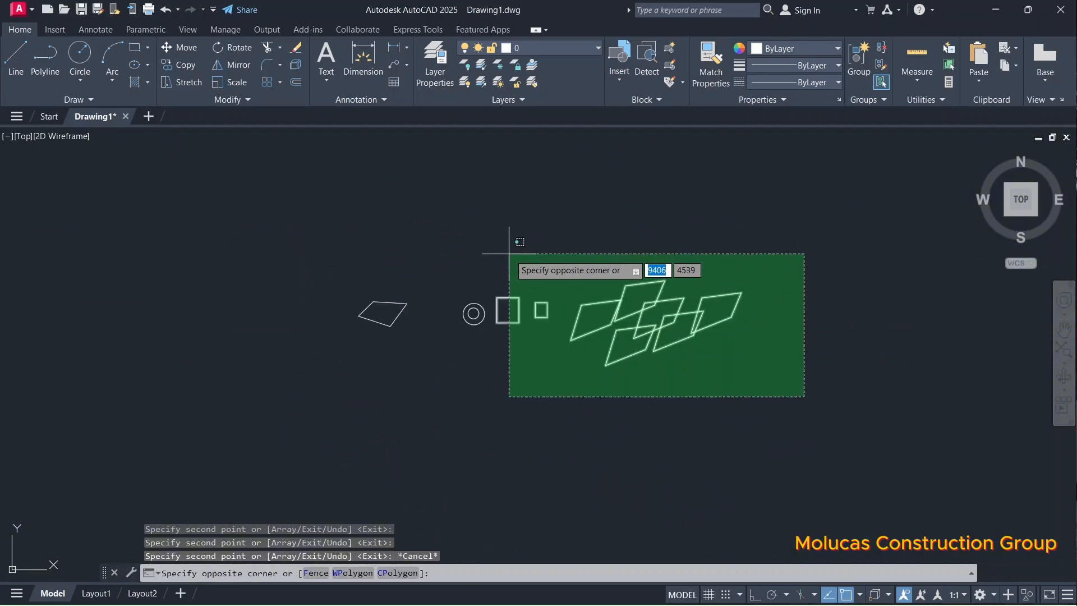
{"action": "scroll", "coordinate": [560, 241], "scroll_direction": "up", "scroll_amount": 2}
{"action": "scroll", "coordinate": [566, 248], "scroll_direction": "up", "scroll_amount": 2}
{"action": "left_click", "coordinate": [567, 247]}
{"action": "scroll", "coordinate": [536, 273], "scroll_direction": "down", "scroll_amount": 6}
{"action": "key", "text": "Escape"}
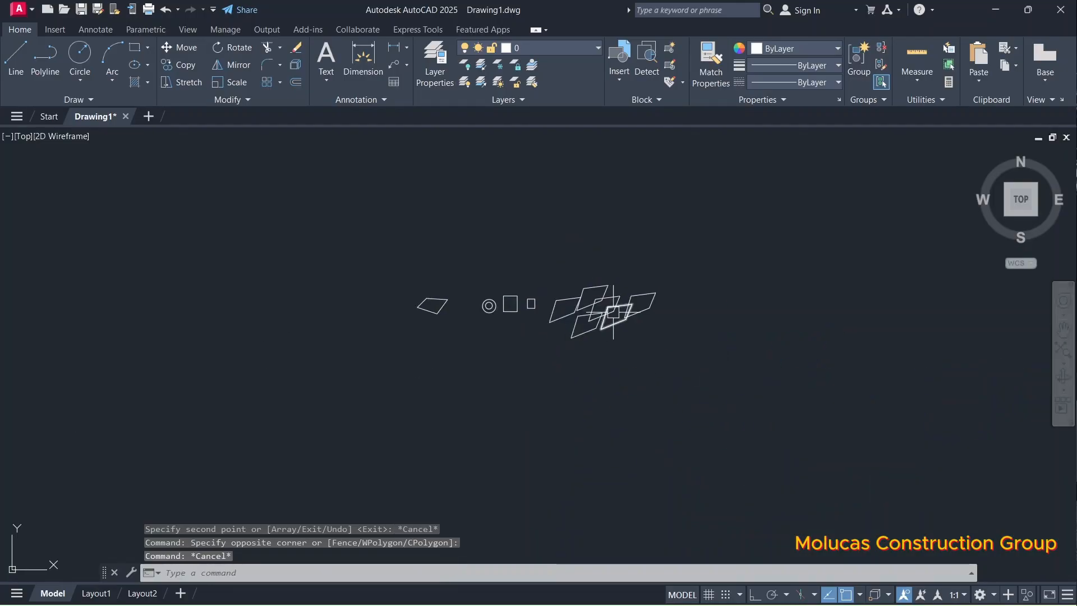
{"action": "scroll", "coordinate": [614, 309], "scroll_direction": "up", "scroll_amount": 6}
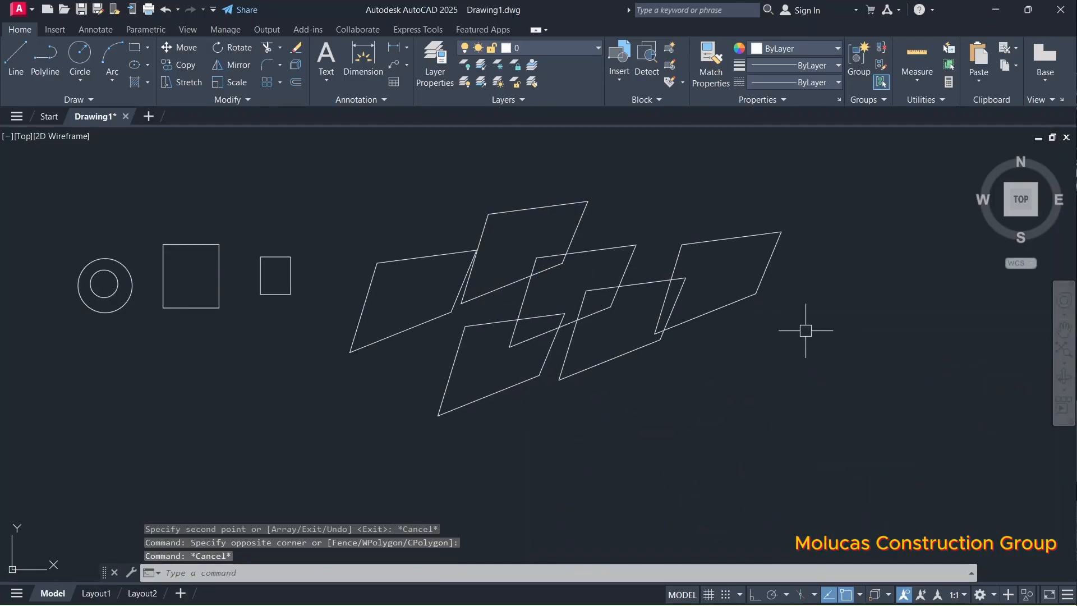
{"action": "scroll", "coordinate": [818, 342], "scroll_direction": "down", "scroll_amount": 3}
{"action": "scroll", "coordinate": [636, 331], "scroll_direction": "up", "scroll_amount": 3}
{"action": "scroll", "coordinate": [413, 310], "scroll_direction": "down", "scroll_amount": 4}
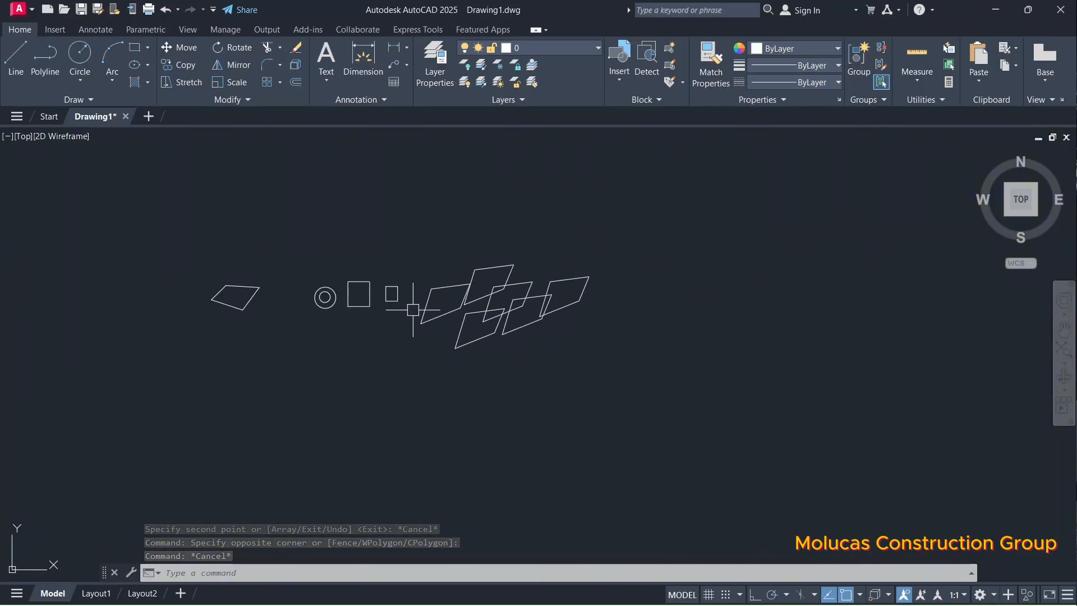
{"action": "scroll", "coordinate": [612, 318], "scroll_direction": "up", "scroll_amount": 3}
{"action": "scroll", "coordinate": [625, 356], "scroll_direction": "down", "scroll_amount": 2}
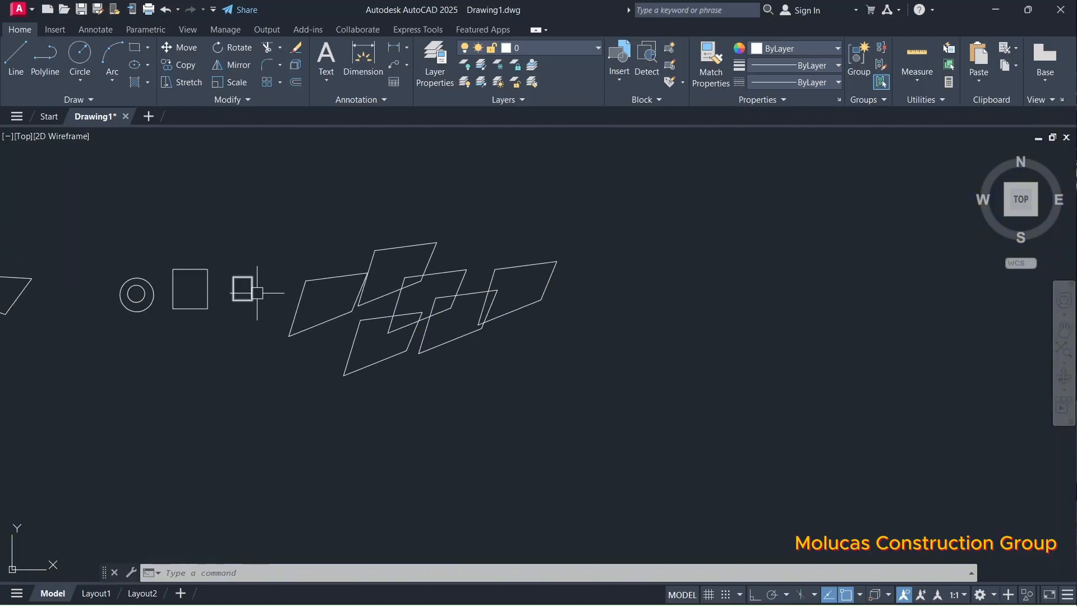
{"action": "scroll", "coordinate": [257, 292], "scroll_direction": "up", "scroll_amount": 2}
{"action": "left_click", "coordinate": [790, 417]}
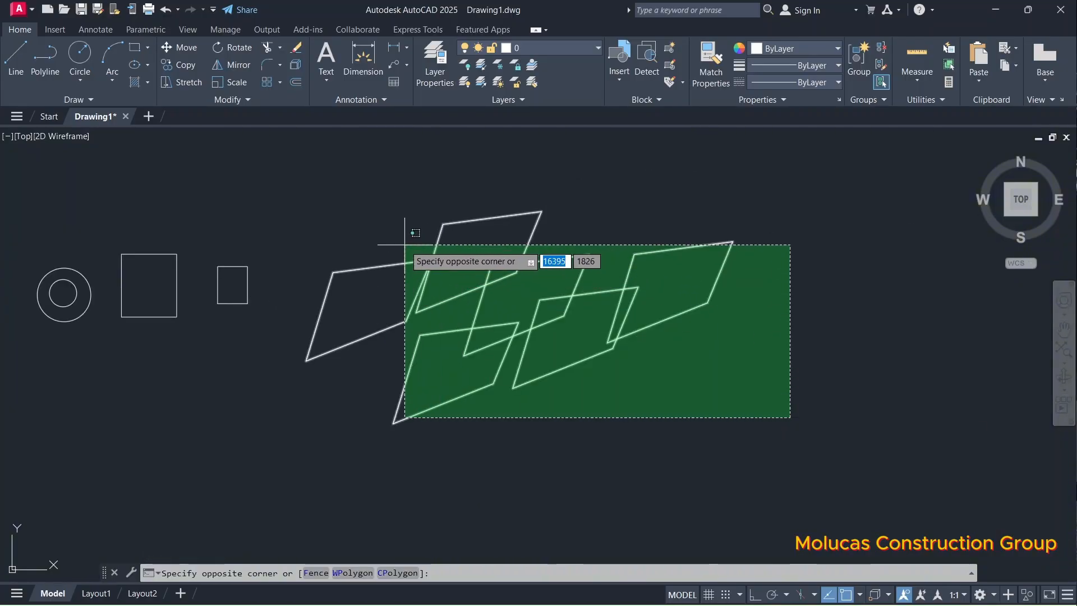
{"action": "key", "text": "Escape"}
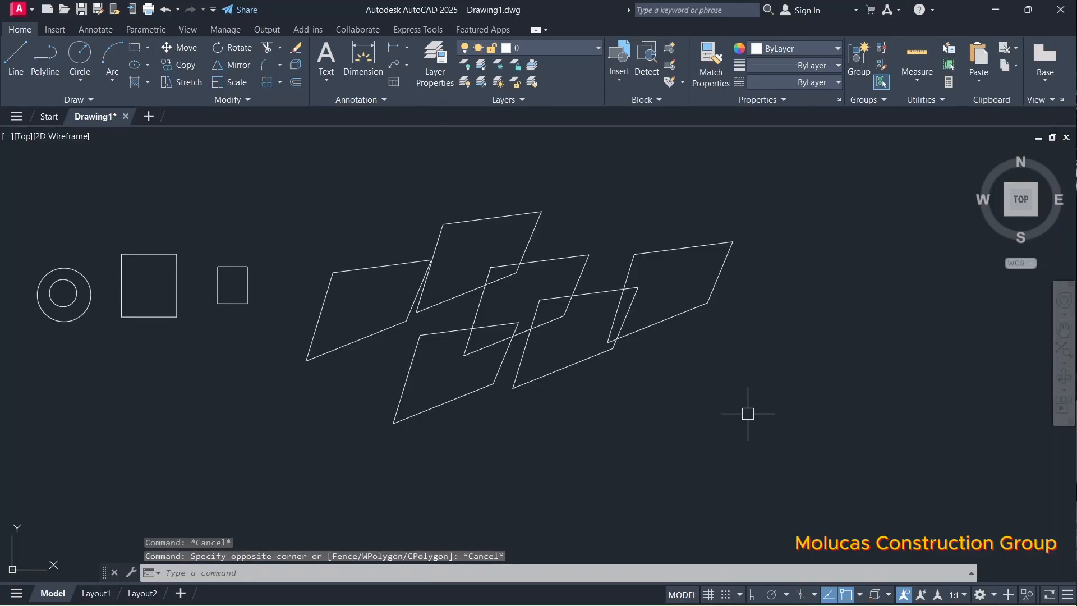
{"action": "left_click", "coordinate": [747, 413]}
{"action": "key", "text": "Escape"}
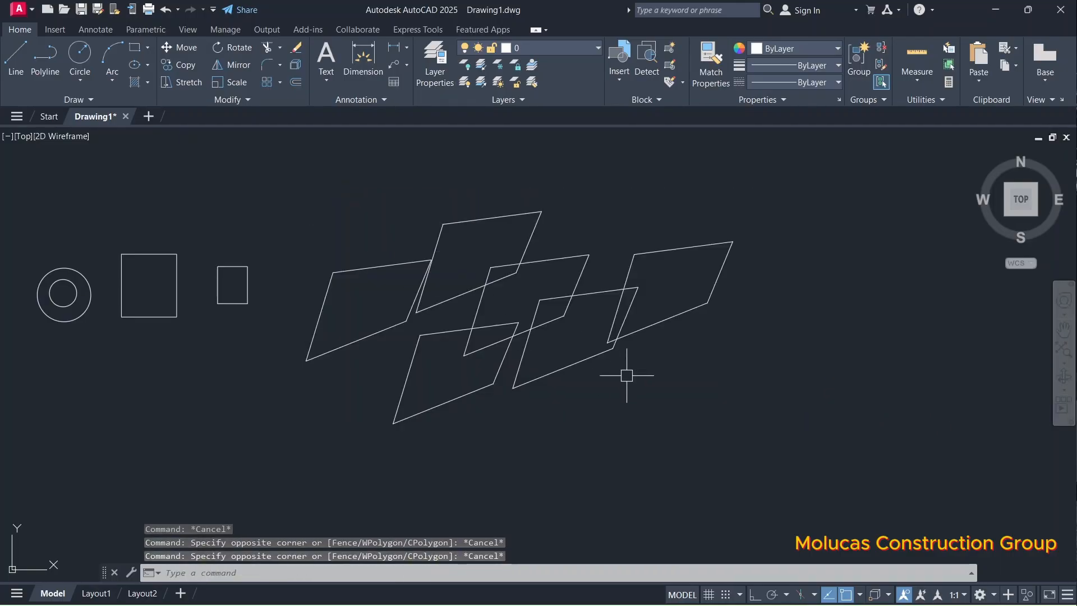
{"action": "left_click", "coordinate": [760, 429]}
{"action": "left_click", "coordinate": [399, 240]}
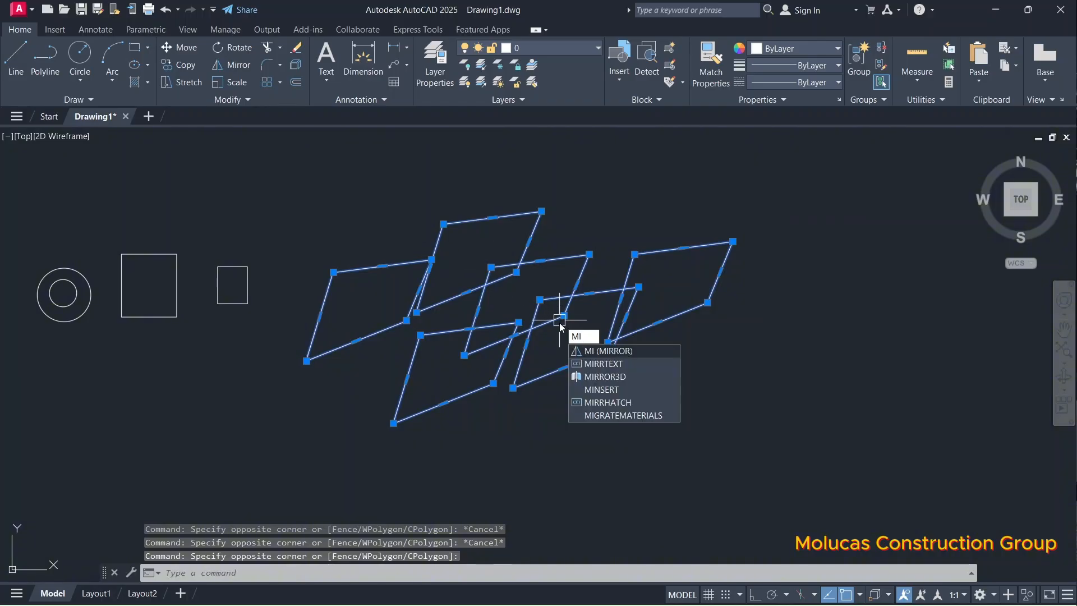
{"action": "key", "text": "Escape"}
Step: Mirror the six overlapping quadrilaterals about a vertical line through the rightmost shape's upper corner, keeping the source objects
{"action": "left_click", "coordinate": [808, 418]}
{"action": "left_click", "coordinate": [359, 216]}
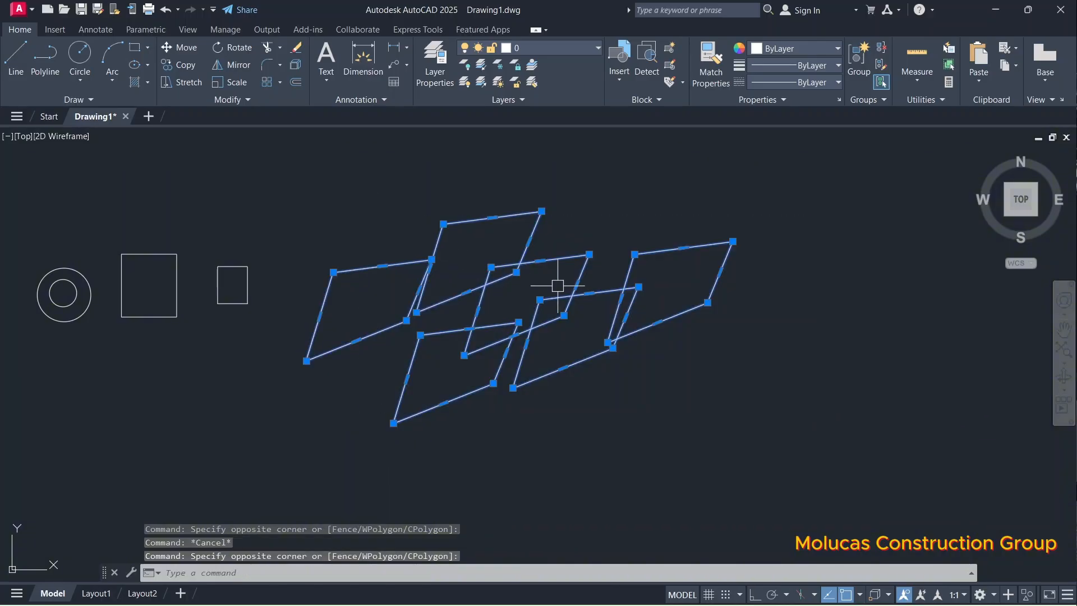
{"action": "key", "text": "Return"}
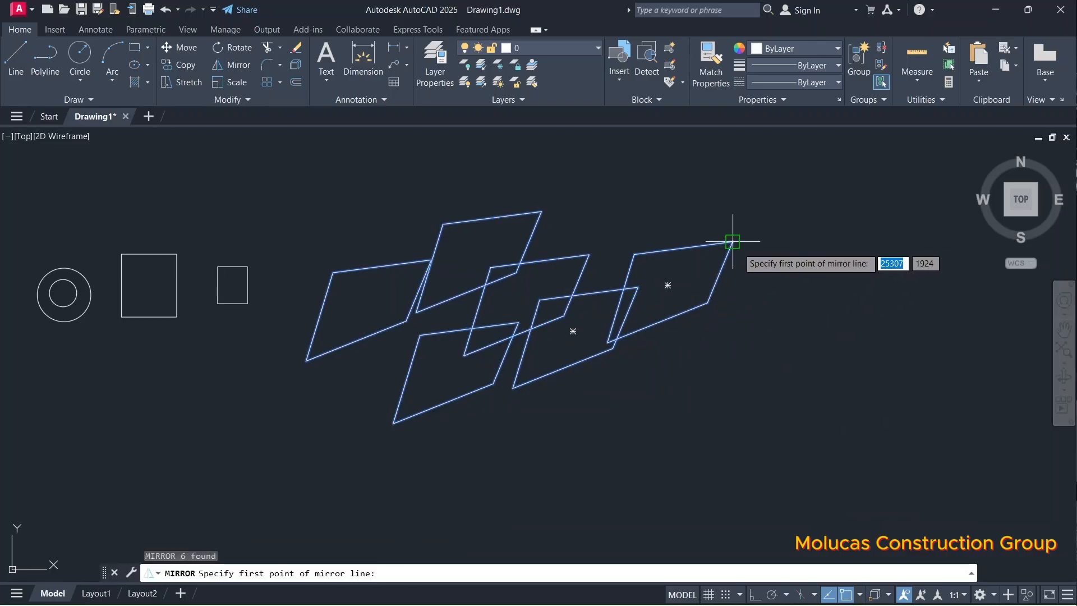
{"action": "left_click", "coordinate": [732, 242]}
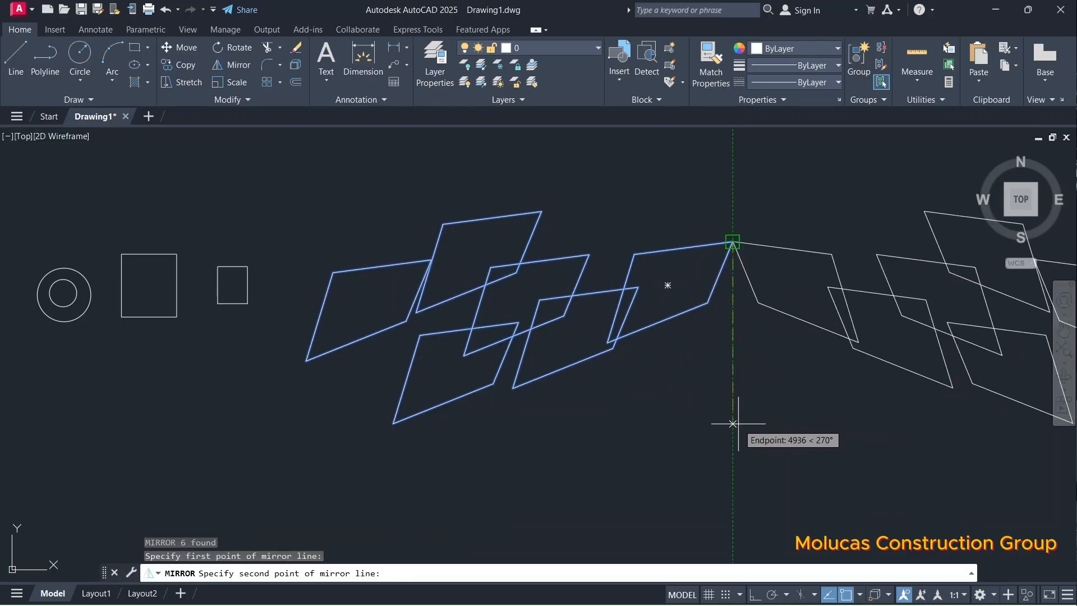
{"action": "left_click", "coordinate": [732, 423]}
{"action": "key", "text": "Return"}
{"action": "scroll", "coordinate": [577, 391], "scroll_direction": "down", "scroll_amount": 5}
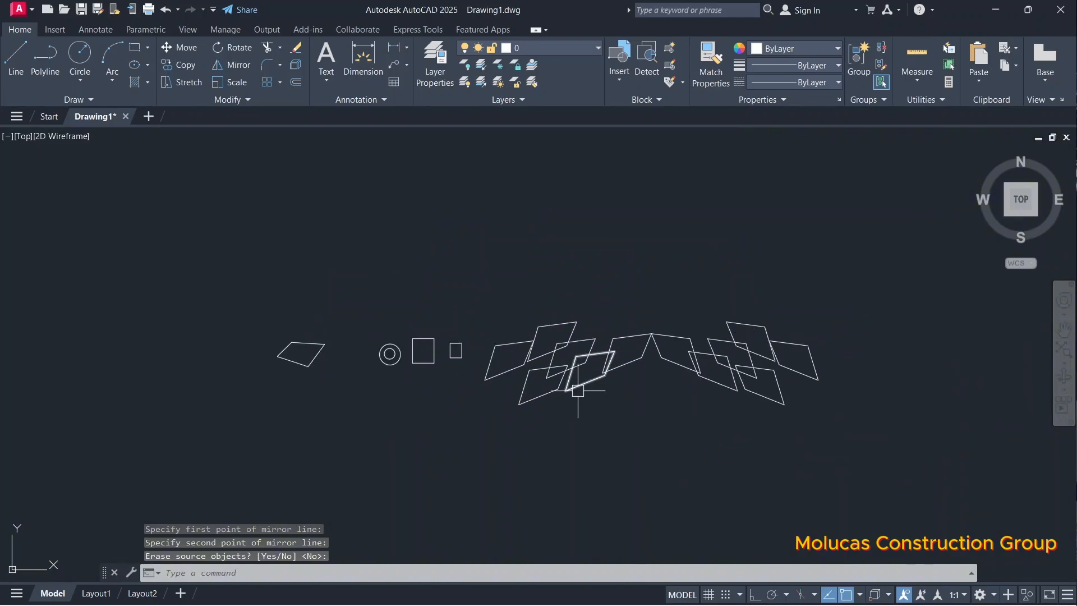
{"action": "scroll", "coordinate": [773, 385], "scroll_direction": "up", "scroll_amount": 2}
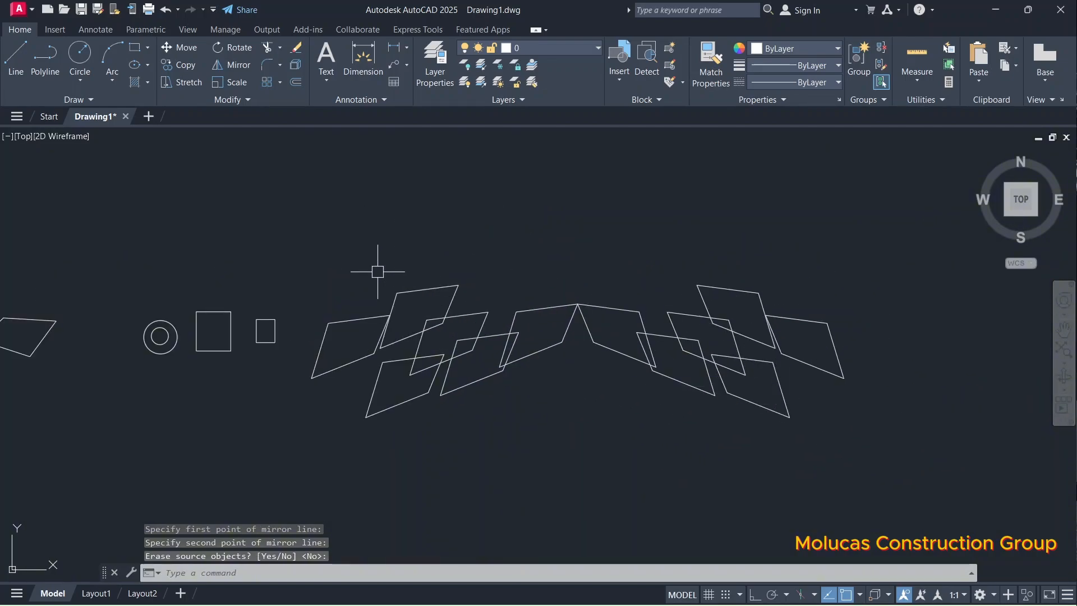
{"action": "left_click", "coordinate": [371, 256]}
{"action": "left_click", "coordinate": [561, 446]}
{"action": "key", "text": "Escape"}
{"action": "left_click", "coordinate": [961, 476]}
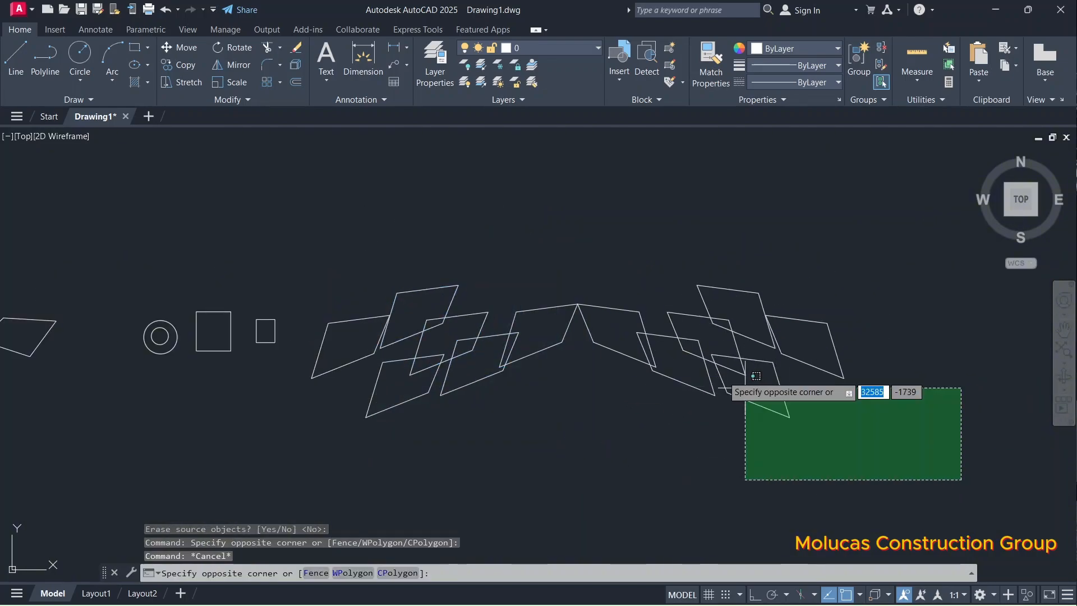
{"action": "left_click", "coordinate": [572, 224]}
{"action": "key", "text": "Escape"}
{"action": "left_click", "coordinate": [637, 420]}
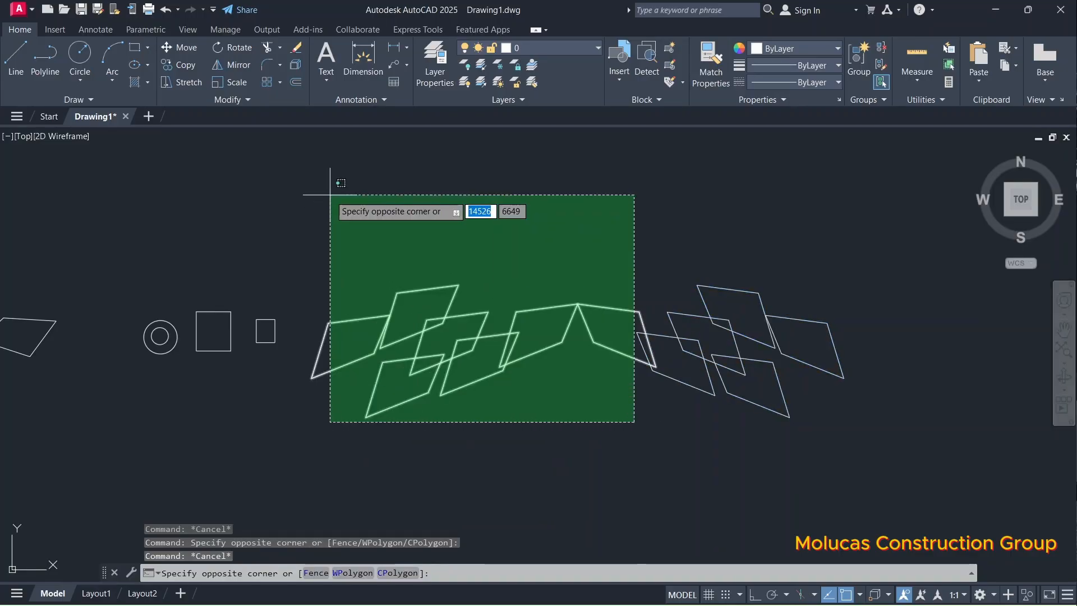
{"action": "key", "text": "Escape"}
{"action": "left_click", "coordinate": [926, 457]}
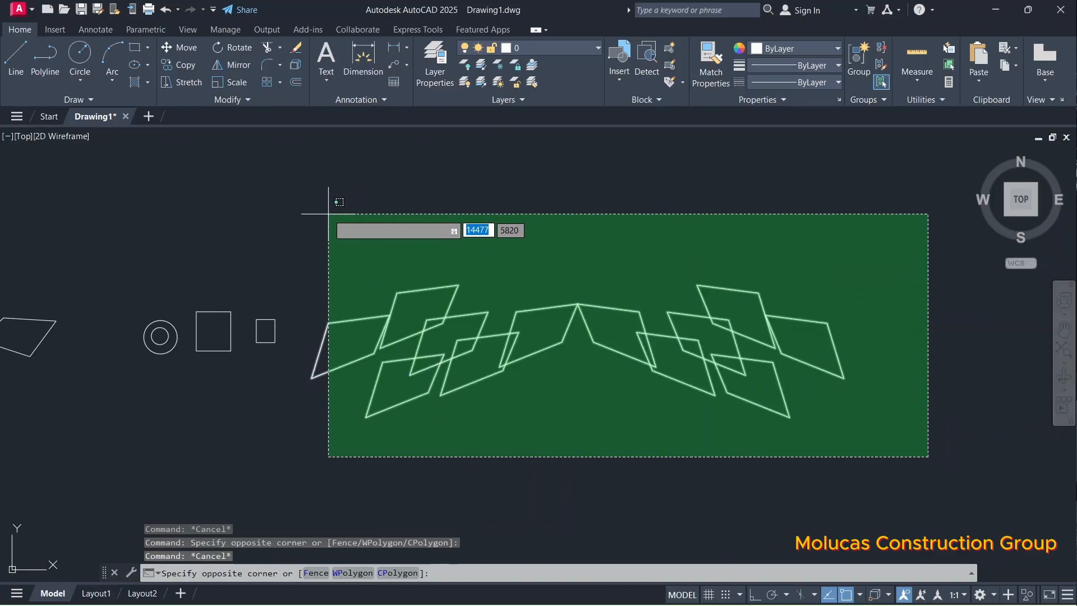
{"action": "key", "text": "Escape"}
Step: Examine the original and mirrored groups up close, focusing on where the edges of the original shapes cross
{"action": "scroll", "coordinate": [502, 245], "scroll_direction": "down", "scroll_amount": 5}
{"action": "scroll", "coordinate": [409, 262], "scroll_direction": "up", "scroll_amount": 5}
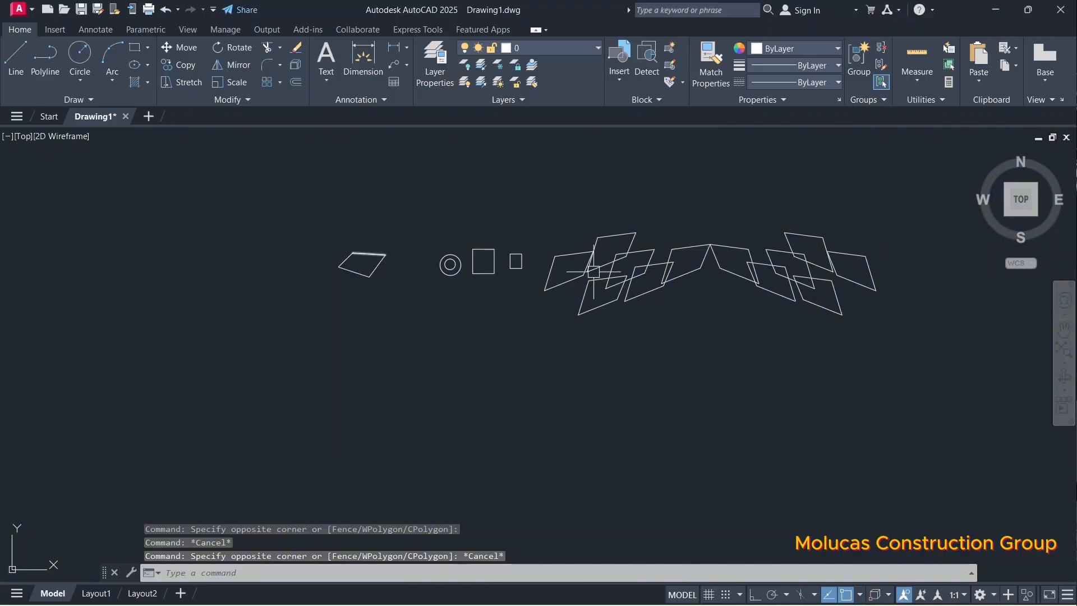
{"action": "scroll", "coordinate": [785, 309], "scroll_direction": "up", "scroll_amount": 4}
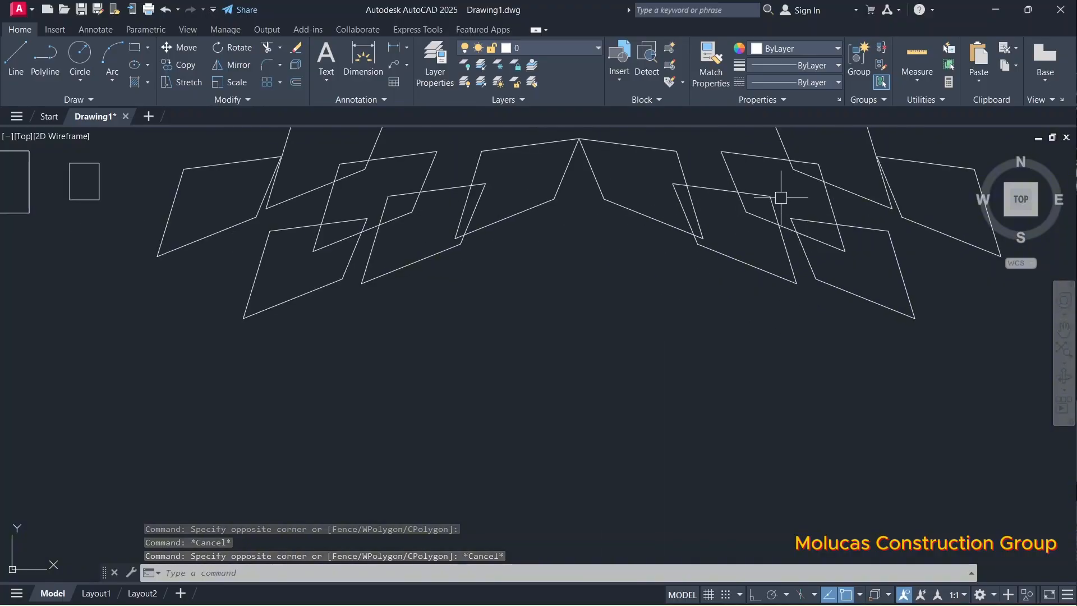
{"action": "scroll", "coordinate": [712, 241], "scroll_direction": "down", "scroll_amount": 3}
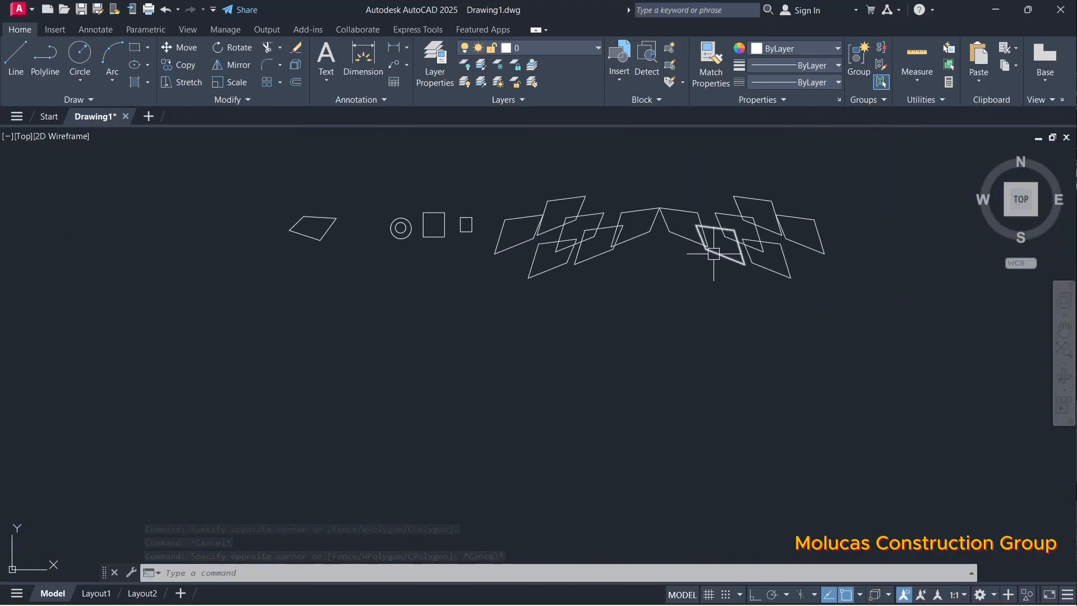
{"action": "scroll", "coordinate": [617, 232], "scroll_direction": "up", "scroll_amount": 3}
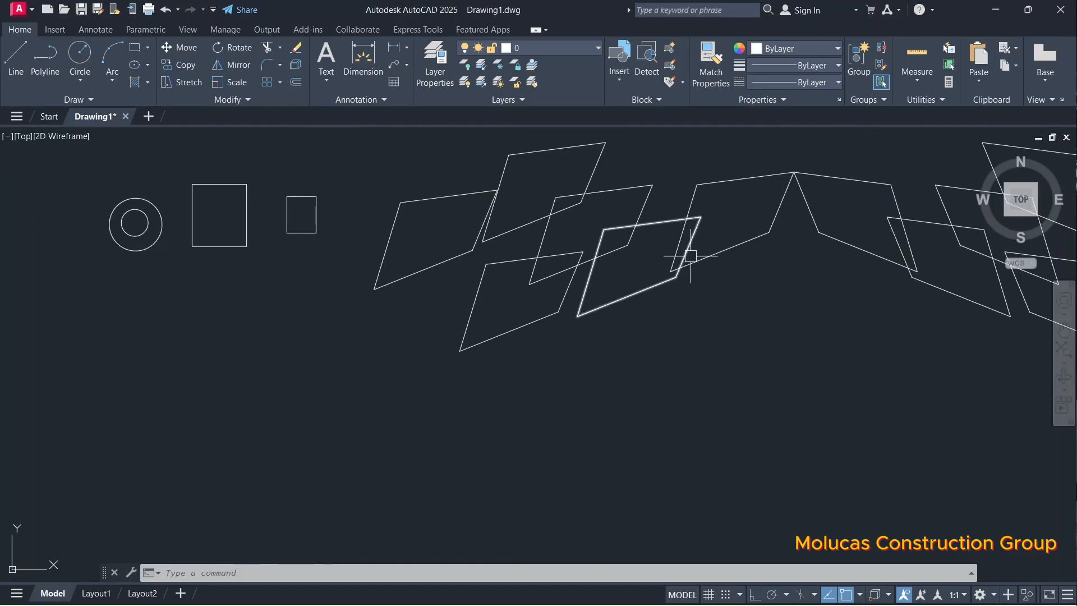
{"action": "scroll", "coordinate": [572, 192], "scroll_direction": "up", "scroll_amount": 5}
{"action": "scroll", "coordinate": [620, 193], "scroll_direction": "up", "scroll_amount": 4}
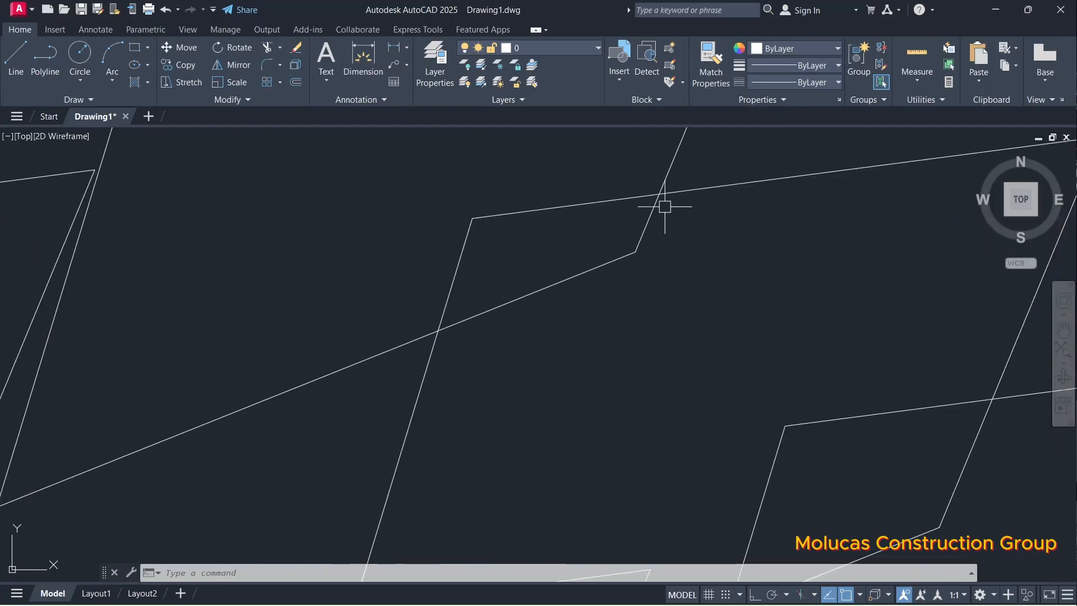
{"action": "scroll", "coordinate": [566, 224], "scroll_direction": "down", "scroll_amount": 4}
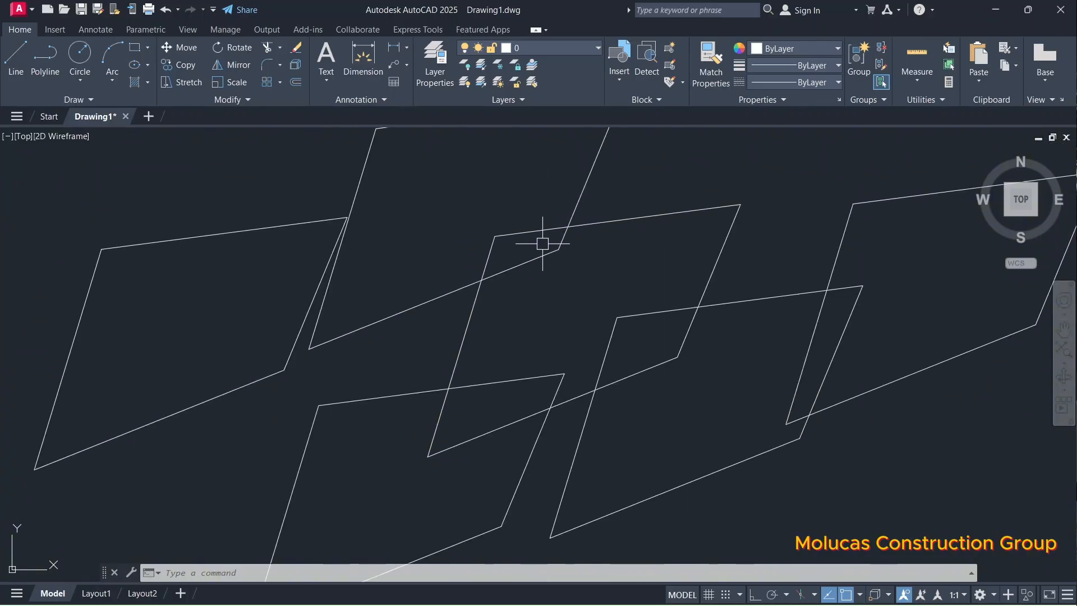
{"action": "scroll", "coordinate": [499, 230], "scroll_direction": "down", "scroll_amount": 2}
{"action": "scroll", "coordinate": [487, 236], "scroll_direction": "up", "scroll_amount": 2}
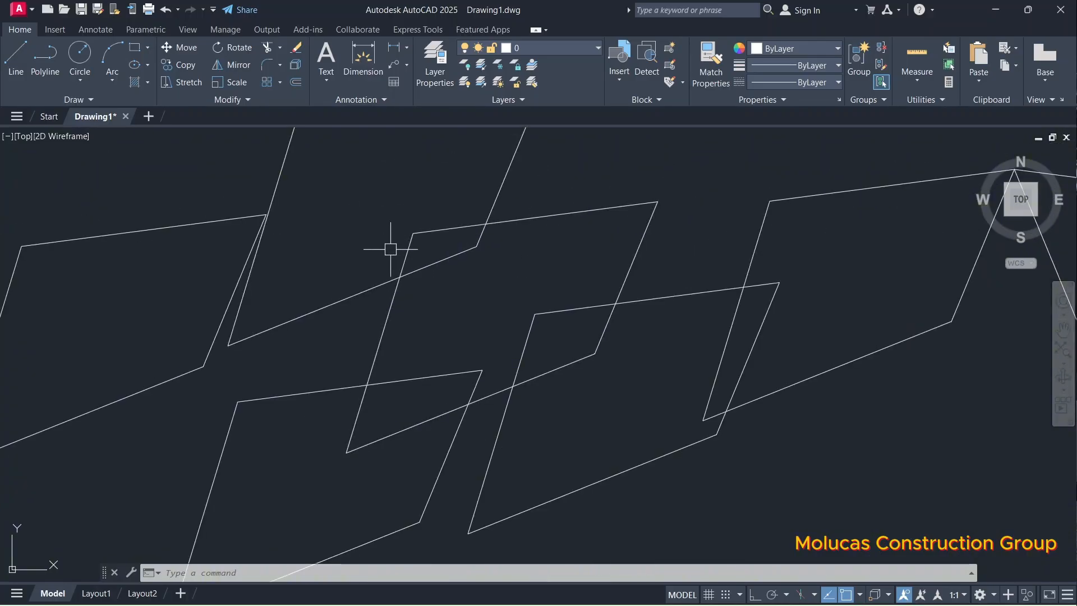
{"action": "left_click", "coordinate": [520, 264]}
{"action": "key", "text": "Escape"}
{"action": "key", "text": "Escape"}
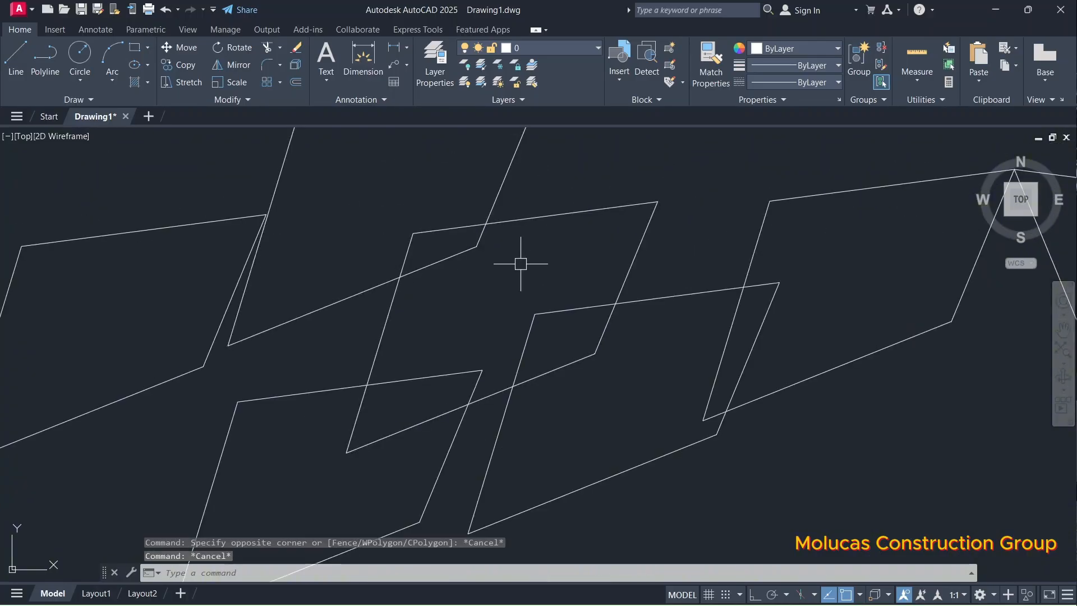
Step: Trim away the edge segments that lie inside neighbouring shapes in the original group, leaving the mirrored group alone
{"action": "type", "text": "tr"}
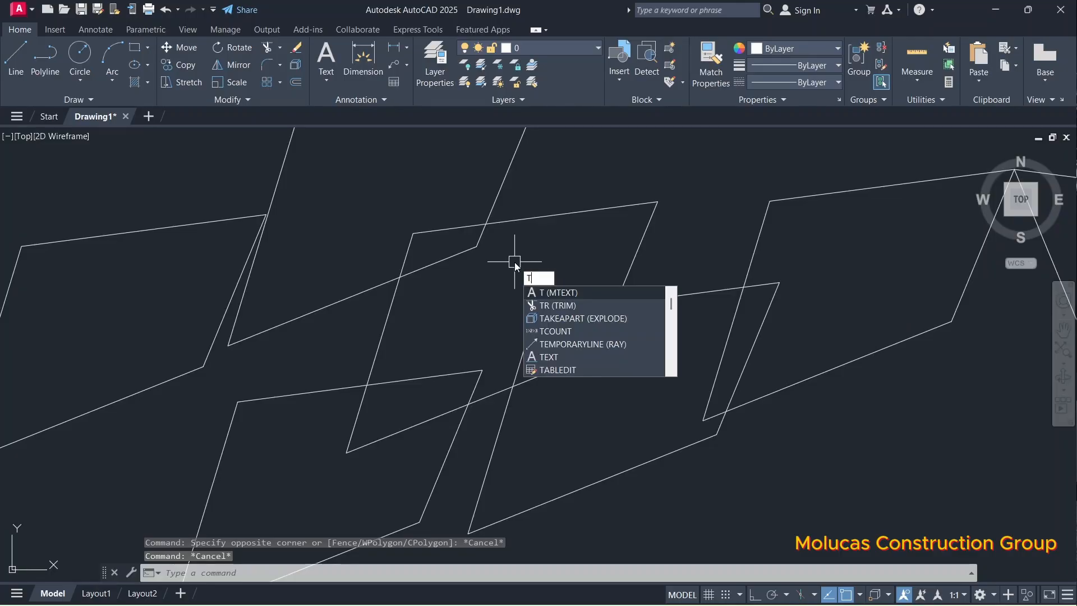
{"action": "key", "text": "Return"}
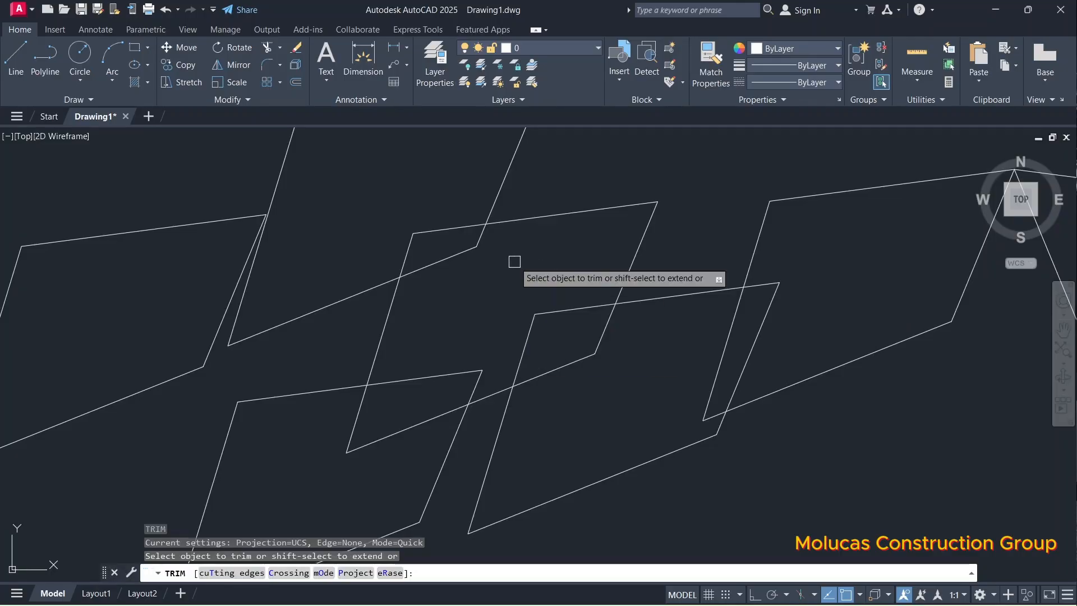
{"action": "left_click", "coordinate": [448, 228]}
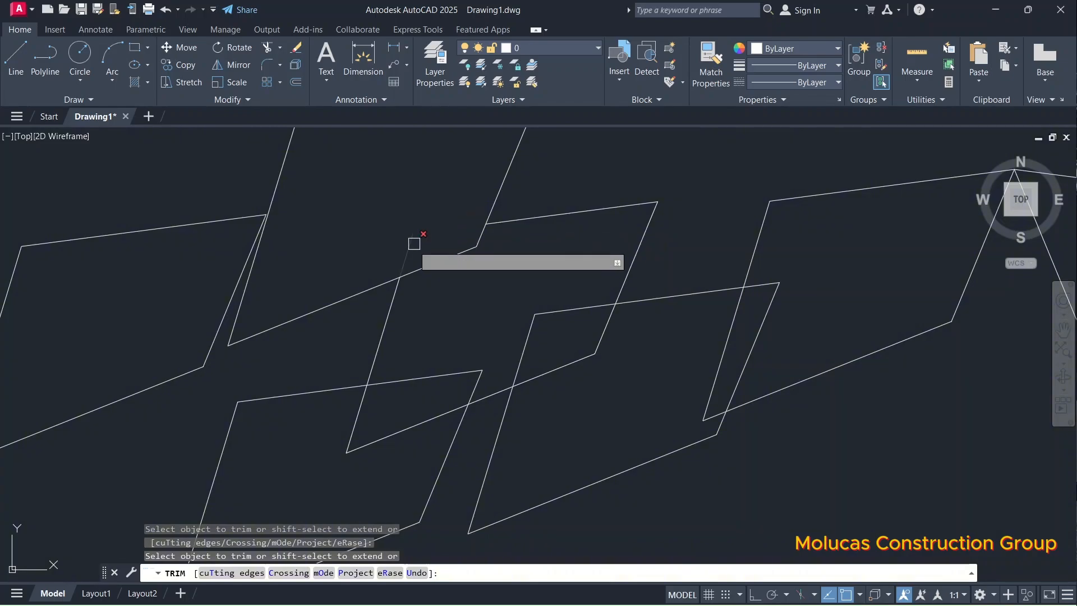
{"action": "left_click", "coordinate": [562, 311]}
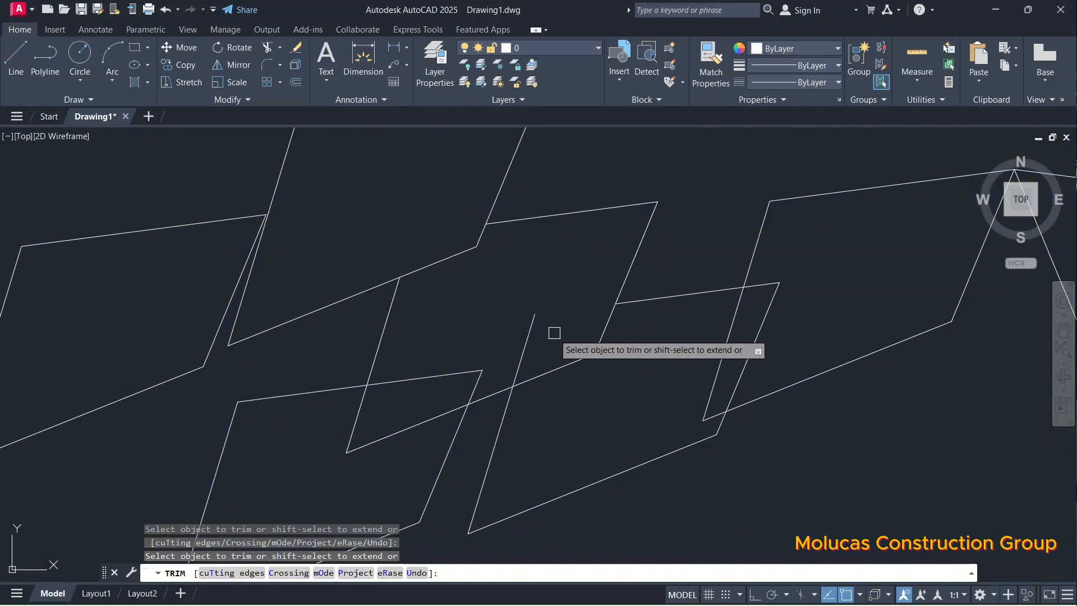
{"action": "left_click", "coordinate": [533, 340]}
{"action": "scroll", "coordinate": [513, 306], "scroll_direction": "down", "scroll_amount": 5}
{"action": "scroll", "coordinate": [583, 325], "scroll_direction": "up", "scroll_amount": 5}
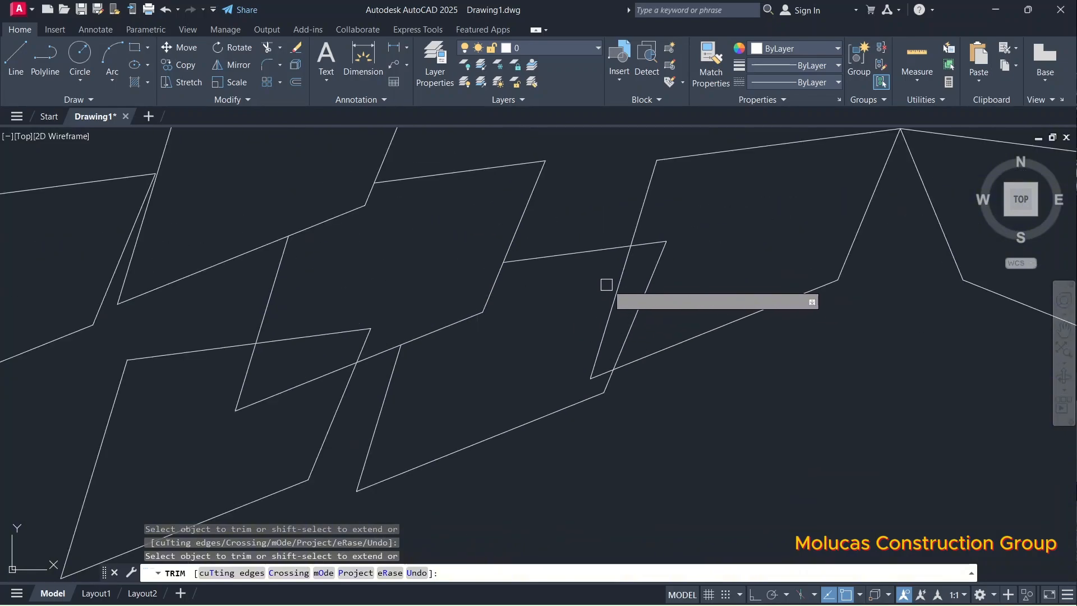
{"action": "scroll", "coordinate": [557, 358], "scroll_direction": "down", "scroll_amount": 5}
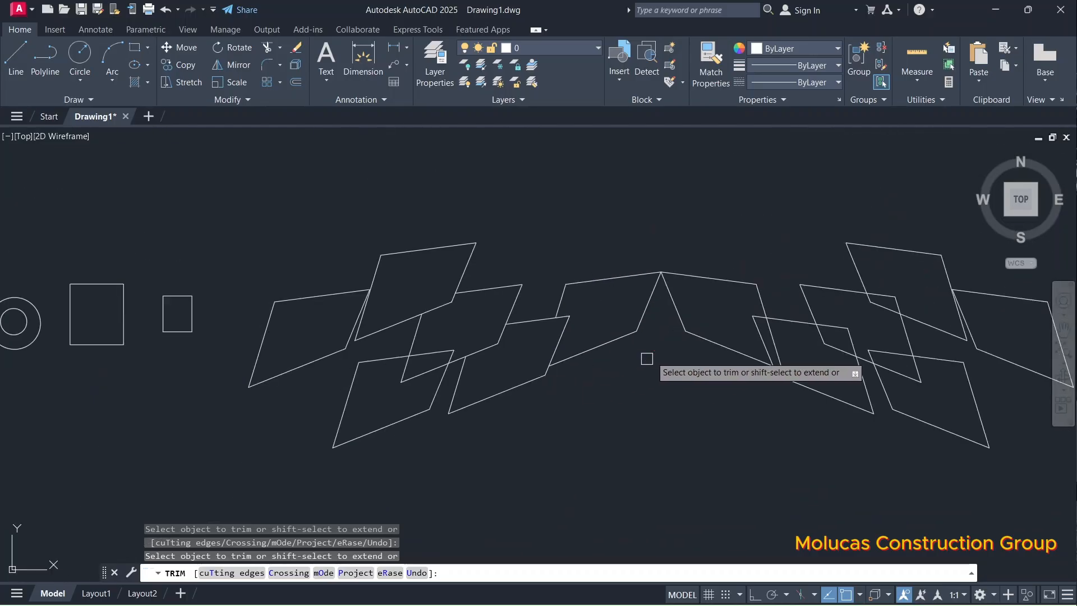
{"action": "scroll", "coordinate": [425, 391], "scroll_direction": "up", "scroll_amount": 3}
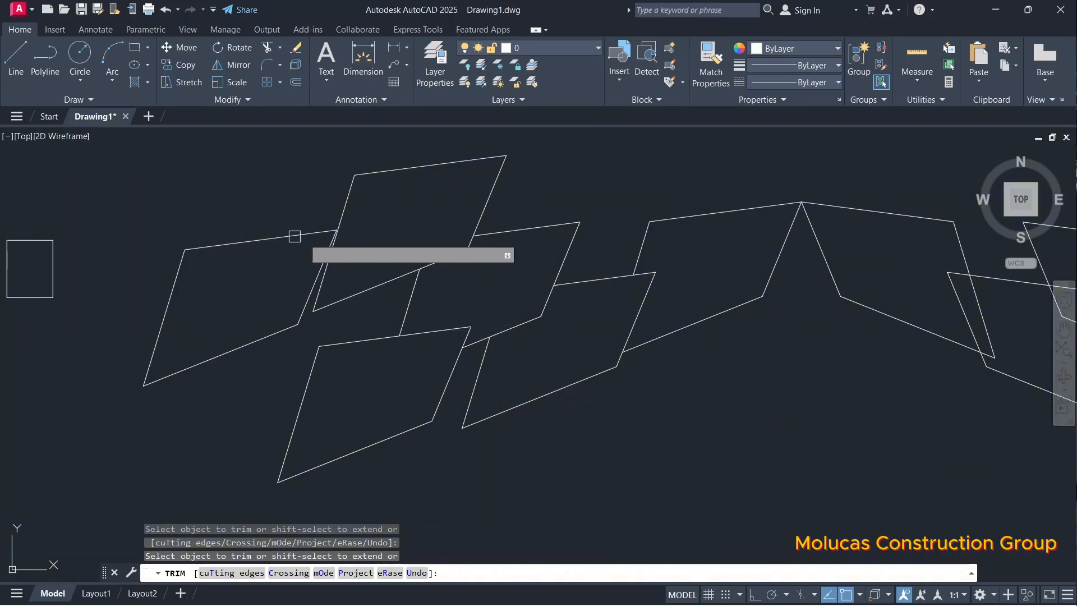
{"action": "scroll", "coordinate": [326, 235], "scroll_direction": "up", "scroll_amount": 5}
{"action": "scroll", "coordinate": [326, 234], "scroll_direction": "down", "scroll_amount": 5}
{"action": "key", "text": "Escape"}
Step: Examine the trimmed edges and junctions of the original group from close up and from a distance
{"action": "scroll", "coordinate": [372, 257], "scroll_direction": "up", "scroll_amount": 6}
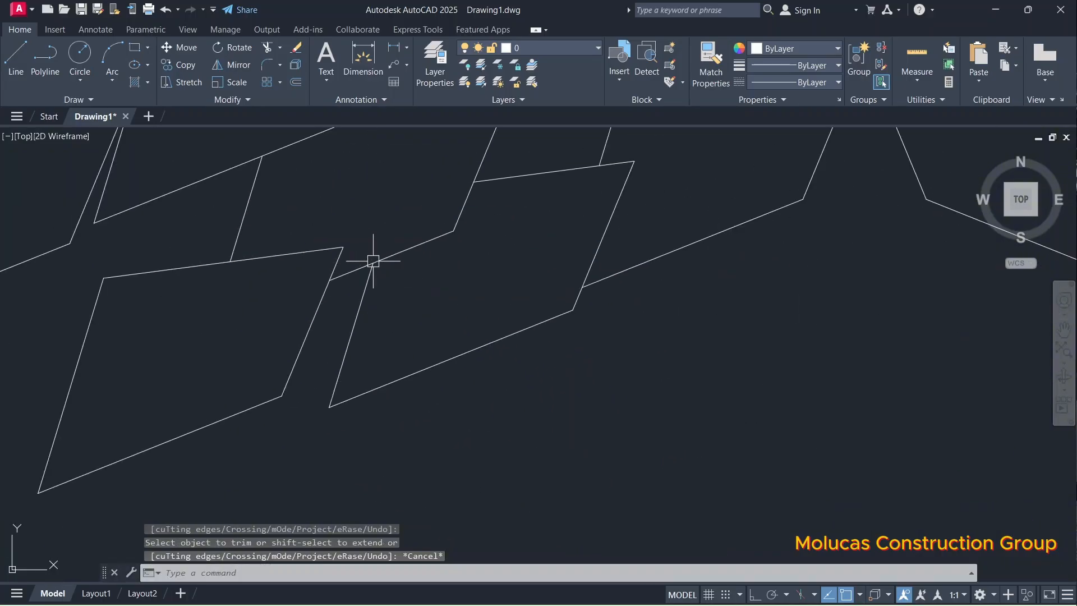
{"action": "scroll", "coordinate": [536, 312], "scroll_direction": "down", "scroll_amount": 5}
{"action": "scroll", "coordinate": [589, 312], "scroll_direction": "up", "scroll_amount": 4}
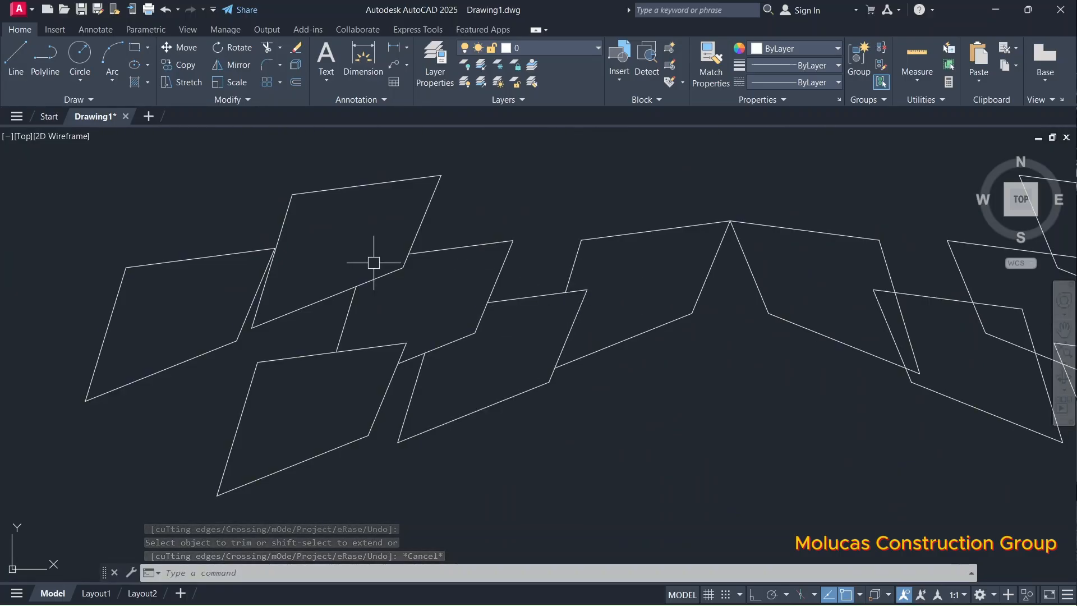
{"action": "scroll", "coordinate": [396, 281], "scroll_direction": "down", "scroll_amount": 5}
{"action": "scroll", "coordinate": [320, 301], "scroll_direction": "up", "scroll_amount": 3}
{"action": "scroll", "coordinate": [294, 320], "scroll_direction": "up", "scroll_amount": 2}
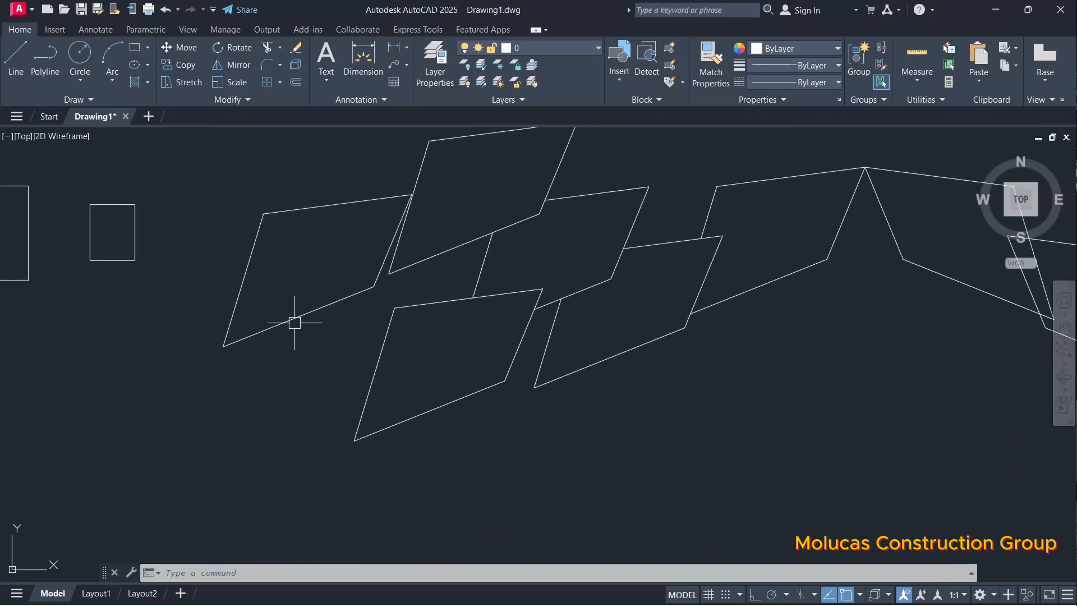
{"action": "scroll", "coordinate": [392, 348], "scroll_direction": "up", "scroll_amount": 1}
{"action": "scroll", "coordinate": [494, 313], "scroll_direction": "down", "scroll_amount": 3}
Step: Trim the lower edge of the uppermost original shape between its lower-right corner and its junction with the middle shape
{"action": "scroll", "coordinate": [514, 298], "scroll_direction": "up", "scroll_amount": 3}
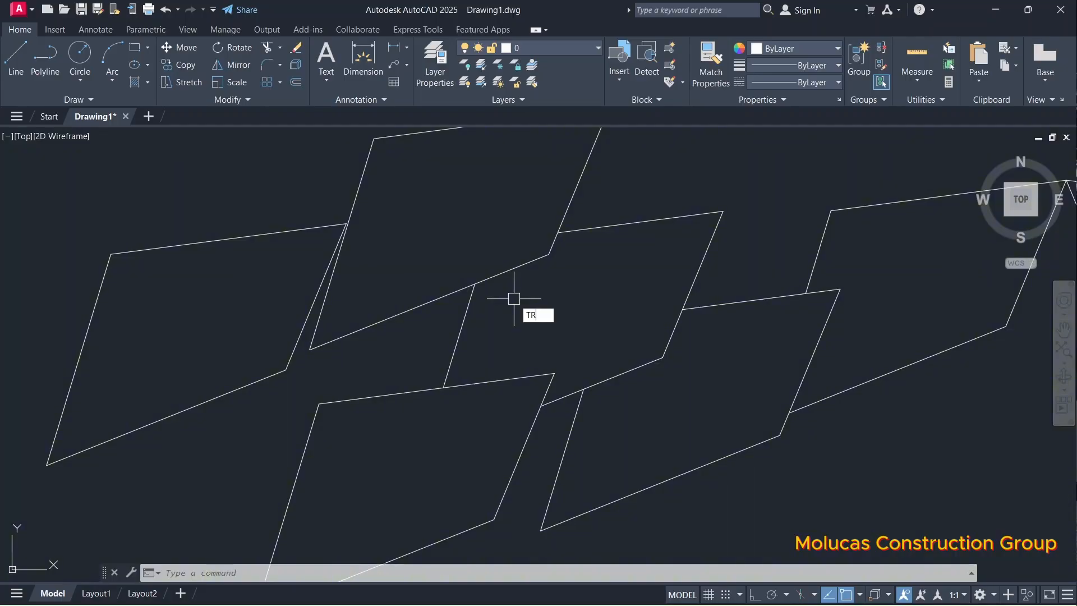
{"action": "key", "text": "Return"}
{"action": "left_click", "coordinate": [524, 267]}
{"action": "key", "text": "Escape"}
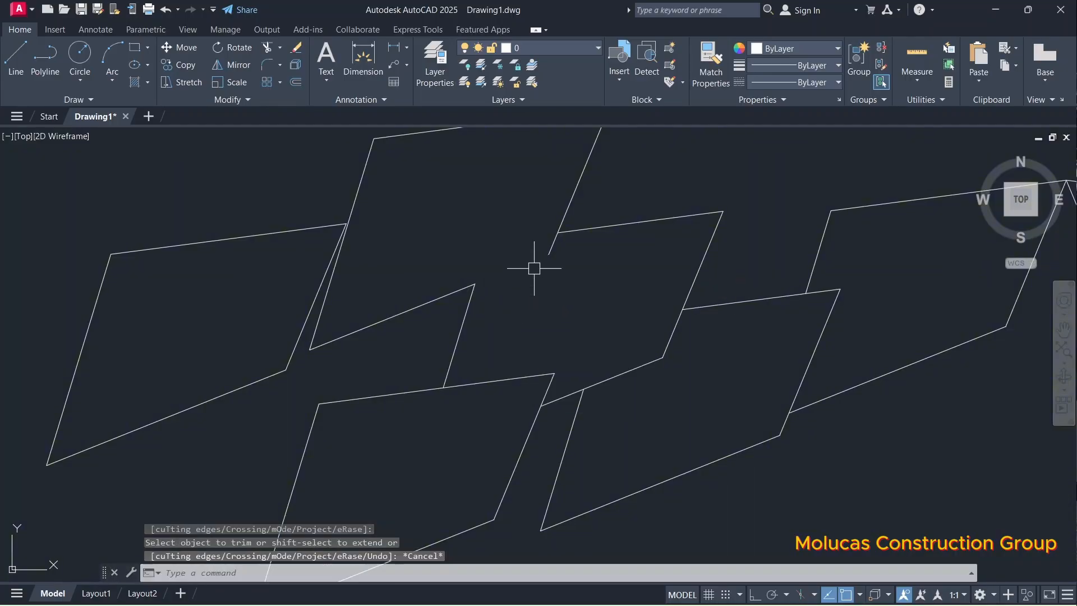
Step: Erase the trimmed original shapes, keeping only the two nearest the mirrored group
{"action": "scroll", "coordinate": [534, 268], "scroll_direction": "down", "scroll_amount": 3}
{"action": "scroll", "coordinate": [449, 313], "scroll_direction": "up", "scroll_amount": 2}
{"action": "left_click", "coordinate": [461, 309]}
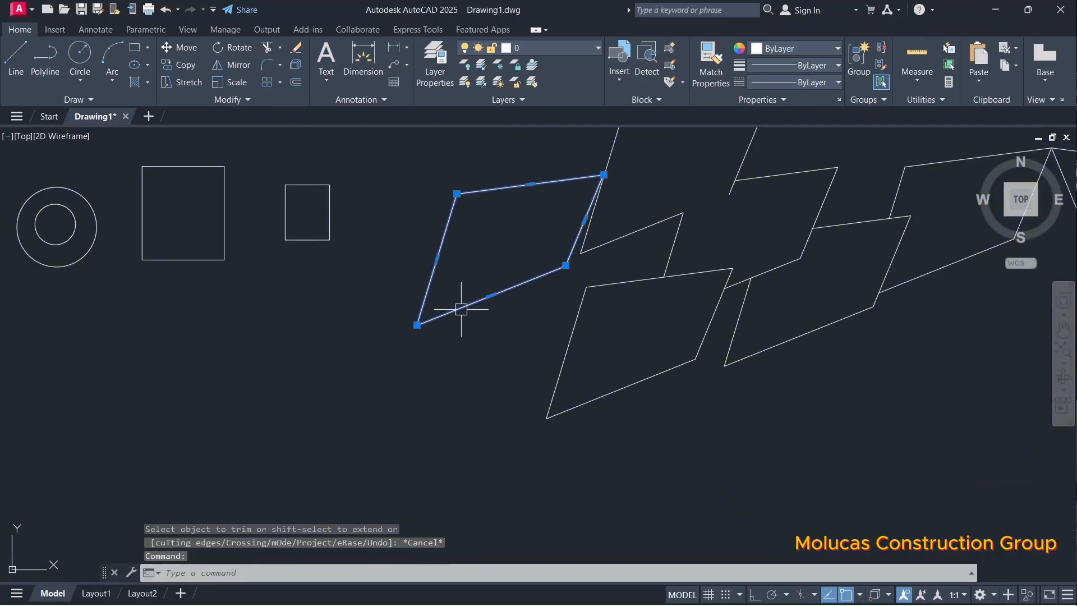
{"action": "left_click", "coordinate": [578, 305]}
{"action": "scroll", "coordinate": [537, 299], "scroll_direction": "down", "scroll_amount": 2}
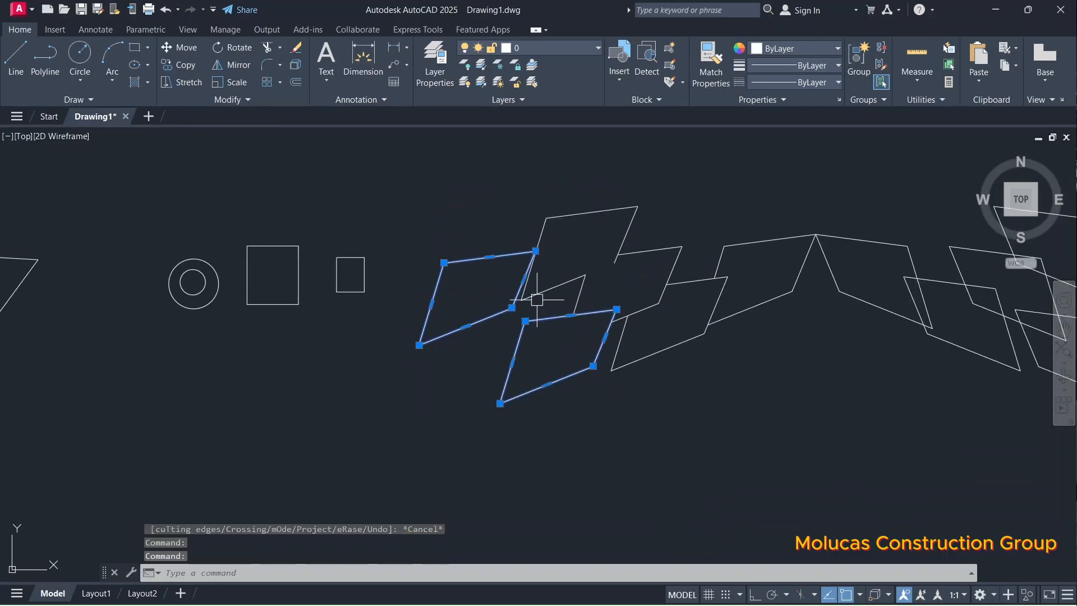
{"action": "left_click", "coordinate": [601, 227]}
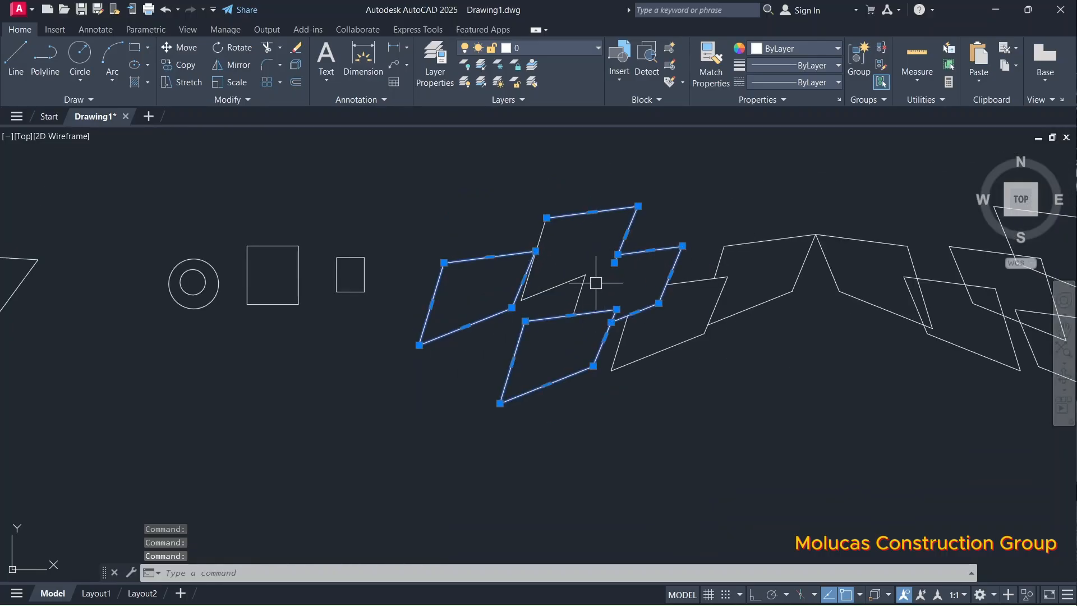
{"action": "left_click", "coordinate": [579, 292]}
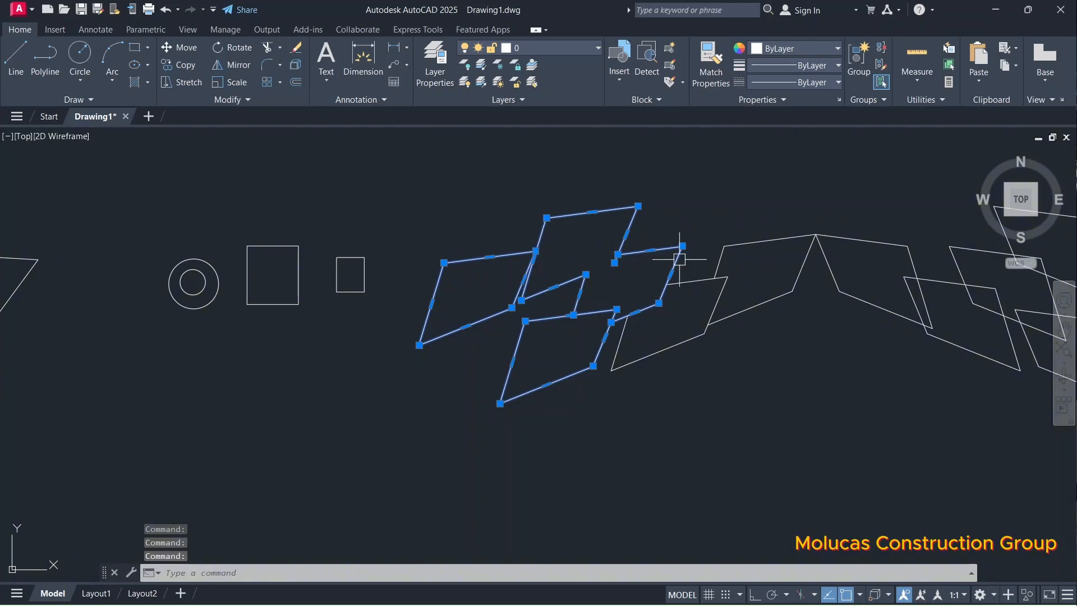
{"action": "scroll", "coordinate": [715, 264], "scroll_direction": "up", "scroll_amount": 3}
{"action": "scroll", "coordinate": [678, 262], "scroll_direction": "down", "scroll_amount": 4}
{"action": "scroll", "coordinate": [499, 284], "scroll_direction": "up", "scroll_amount": 3}
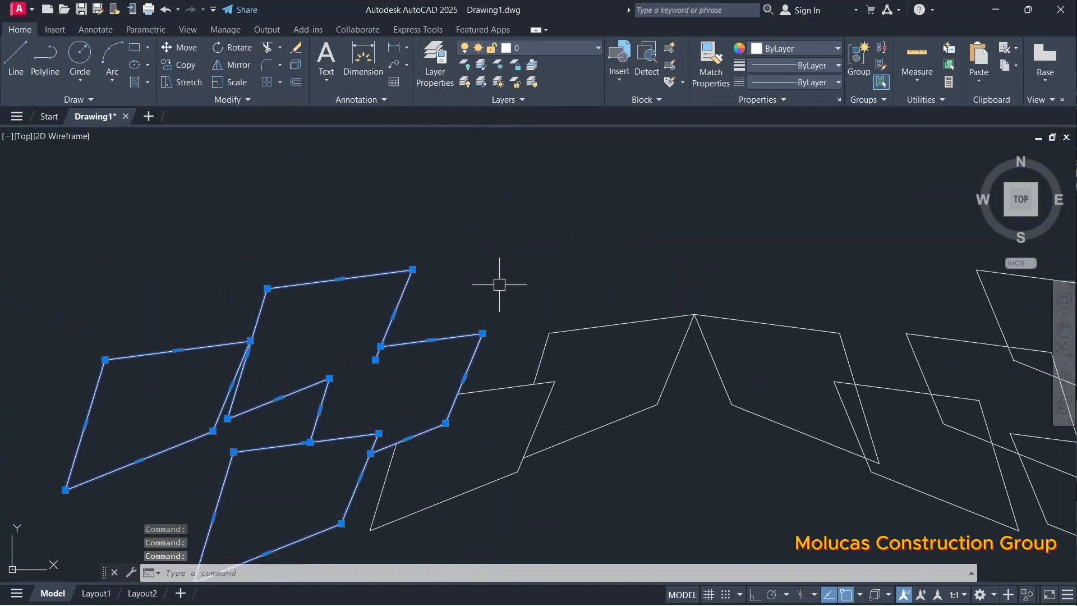
{"action": "type", "text": "E"}
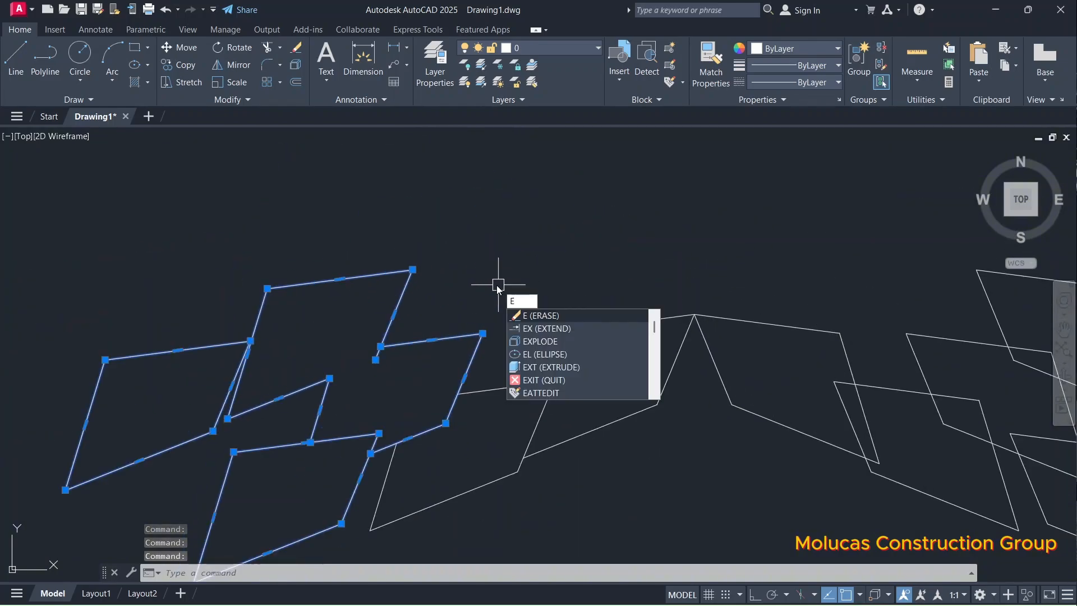
{"action": "key", "text": "Return"}
Step: Erase the two remaining original shapes, including the separate edge segment left by trimming, beside the mirrored group
{"action": "scroll", "coordinate": [497, 291], "scroll_direction": "down", "scroll_amount": 3}
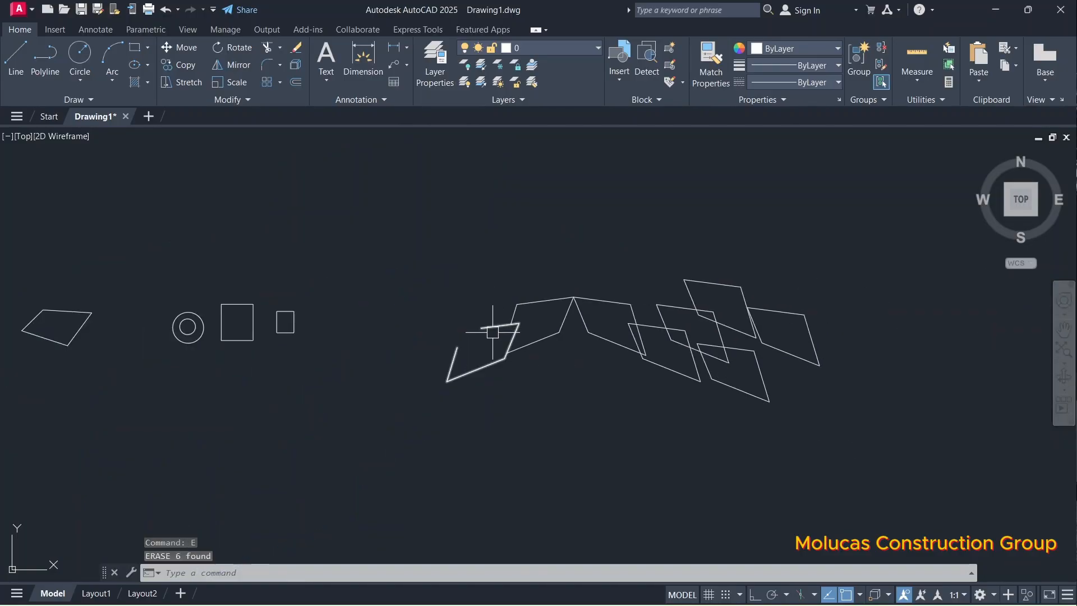
{"action": "scroll", "coordinate": [491, 330], "scroll_direction": "up", "scroll_amount": 4}
{"action": "key", "text": "Escape"}
{"action": "type", "text": "E"}
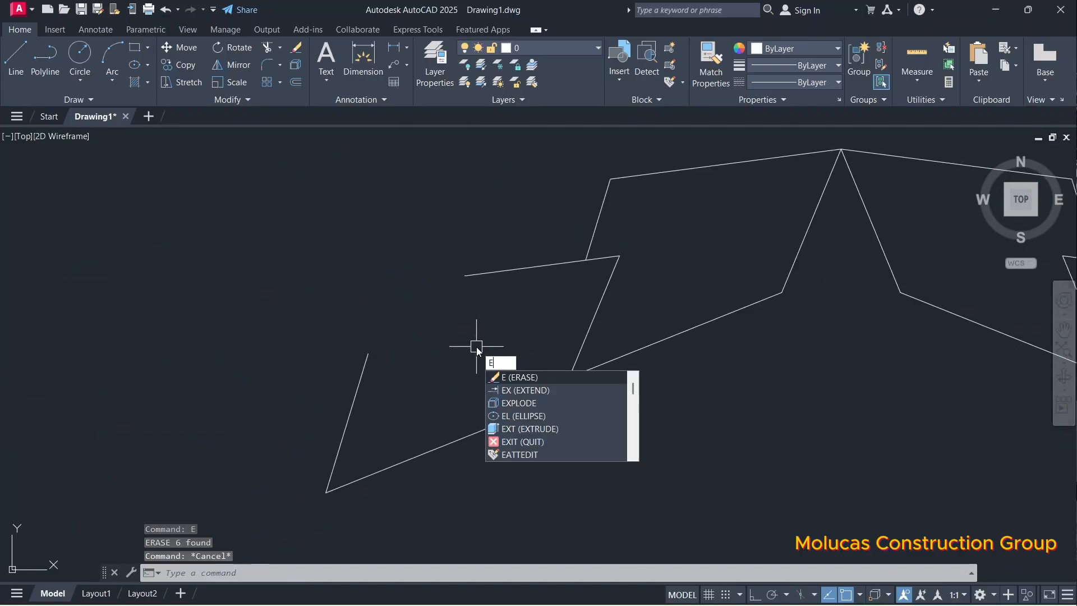
{"action": "key", "text": "Return"}
{"action": "left_click", "coordinate": [522, 267]}
{"action": "left_click", "coordinate": [599, 212]}
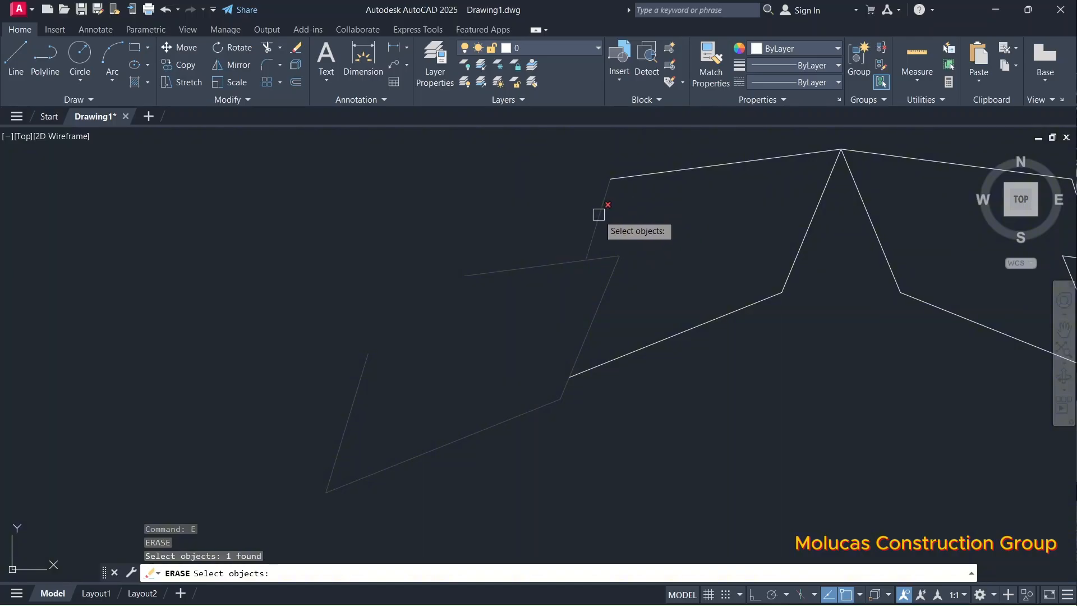
{"action": "left_click", "coordinate": [811, 216]}
{"action": "scroll", "coordinate": [729, 283], "scroll_direction": "down", "scroll_amount": 3}
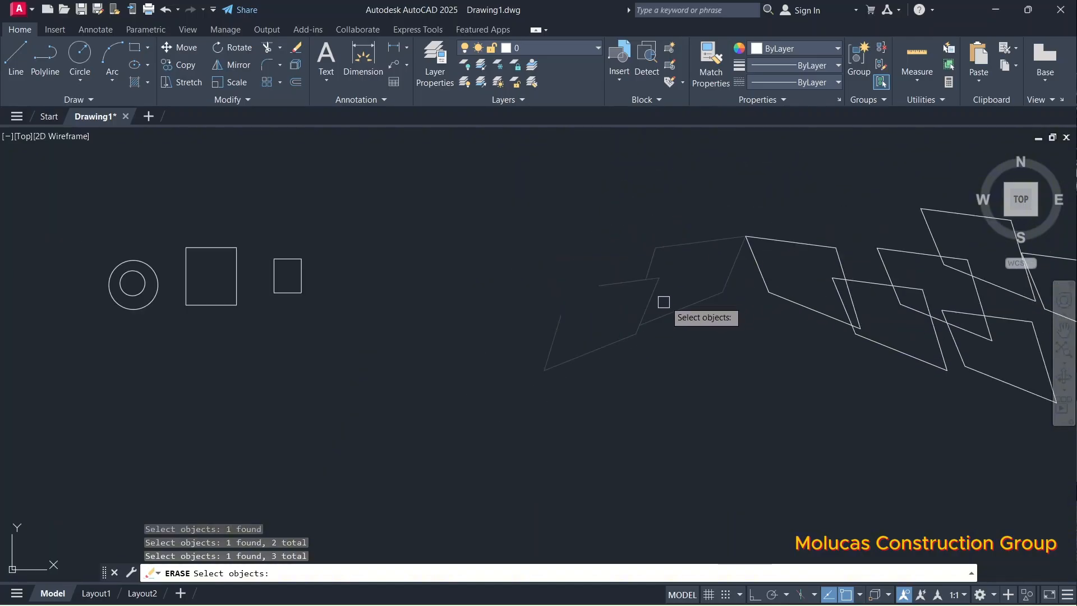
{"action": "key", "text": "Escape"}
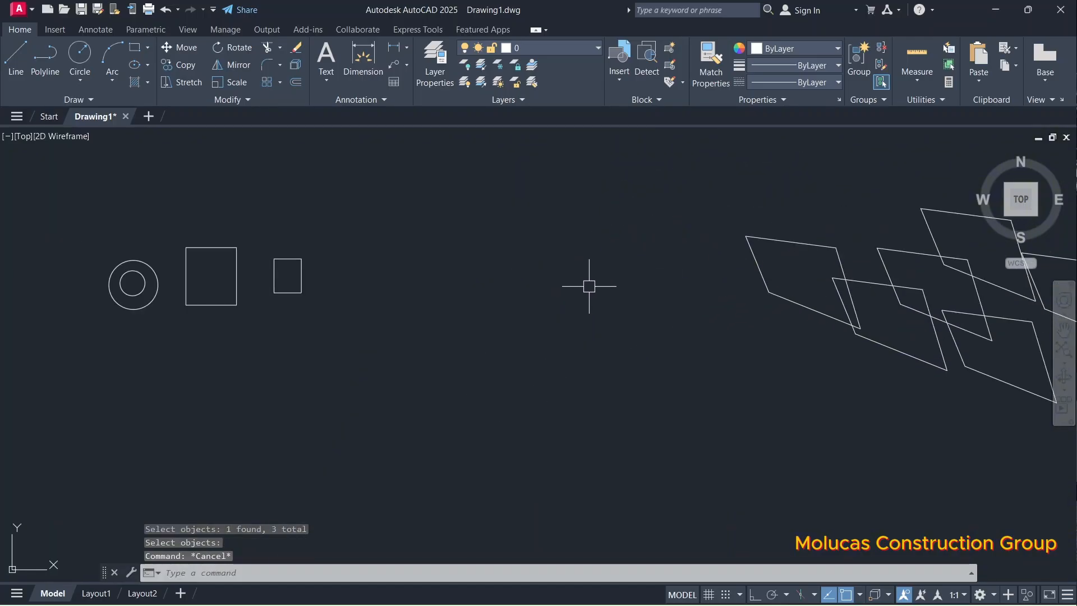
Step: Erase the entire mirrored group of overlapping shapes
{"action": "scroll", "coordinate": [586, 285], "scroll_direction": "down", "scroll_amount": 5}
{"action": "scroll", "coordinate": [616, 297], "scroll_direction": "up", "scroll_amount": 2}
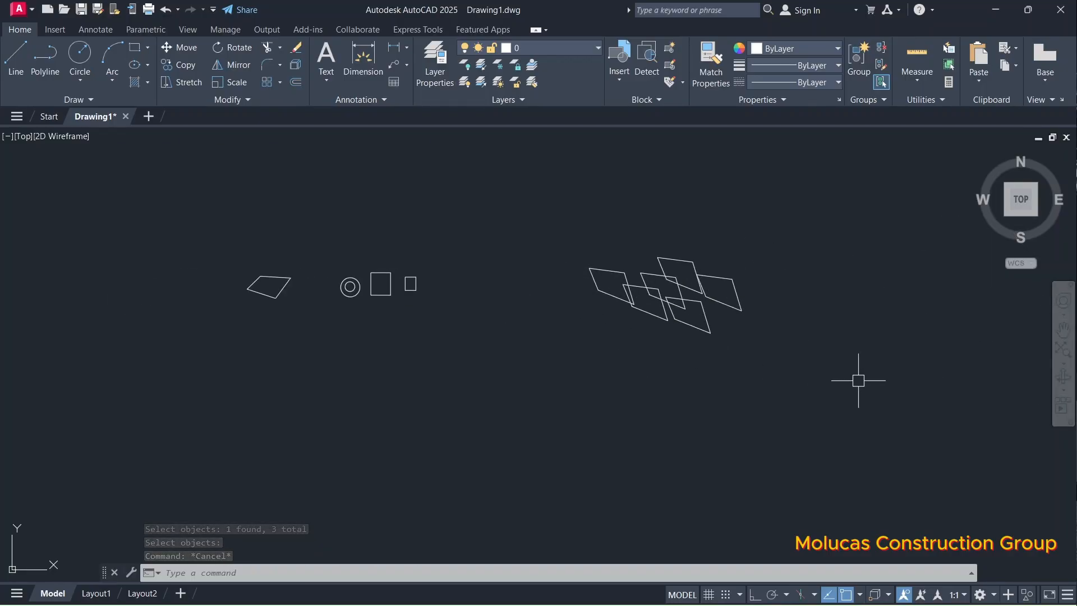
{"action": "left_click", "coordinate": [858, 380]}
{"action": "left_click", "coordinate": [498, 219]}
{"action": "type", "text": "e"}
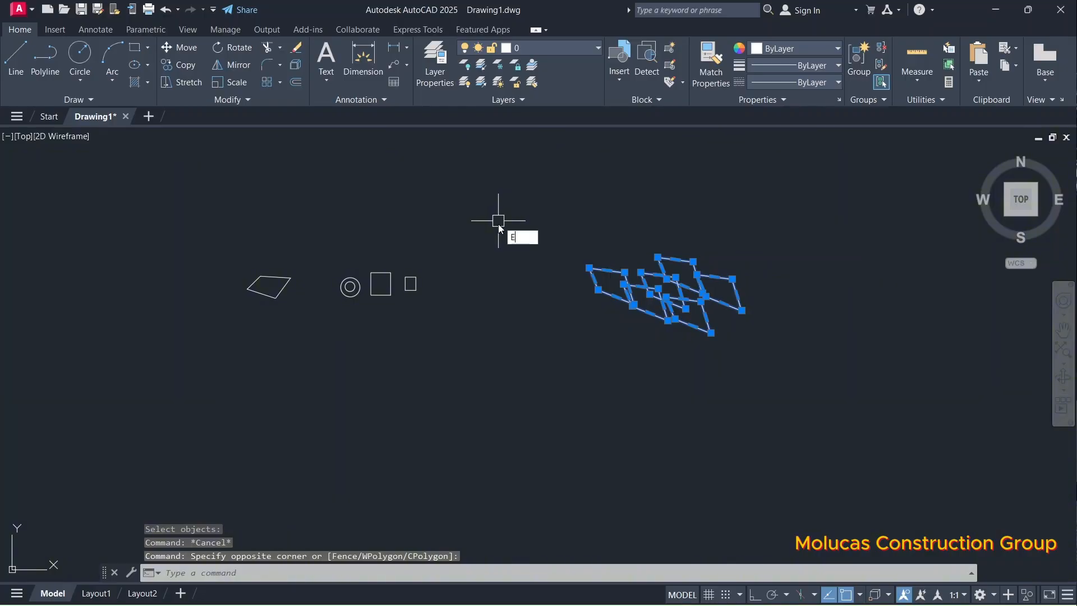
{"action": "key", "text": "Return"}
Step: Erase the remaining quadrilateral, concentric circles and two rectangles to clear the drawing
{"action": "left_click", "coordinate": [567, 332]}
{"action": "left_click", "coordinate": [216, 225]}
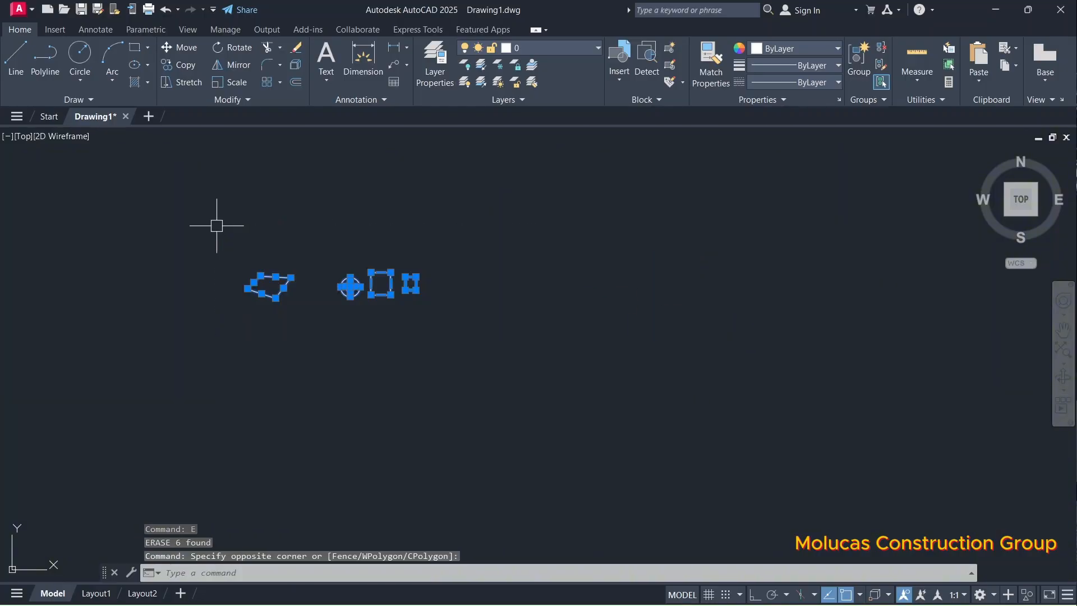
{"action": "key", "text": "Return"}
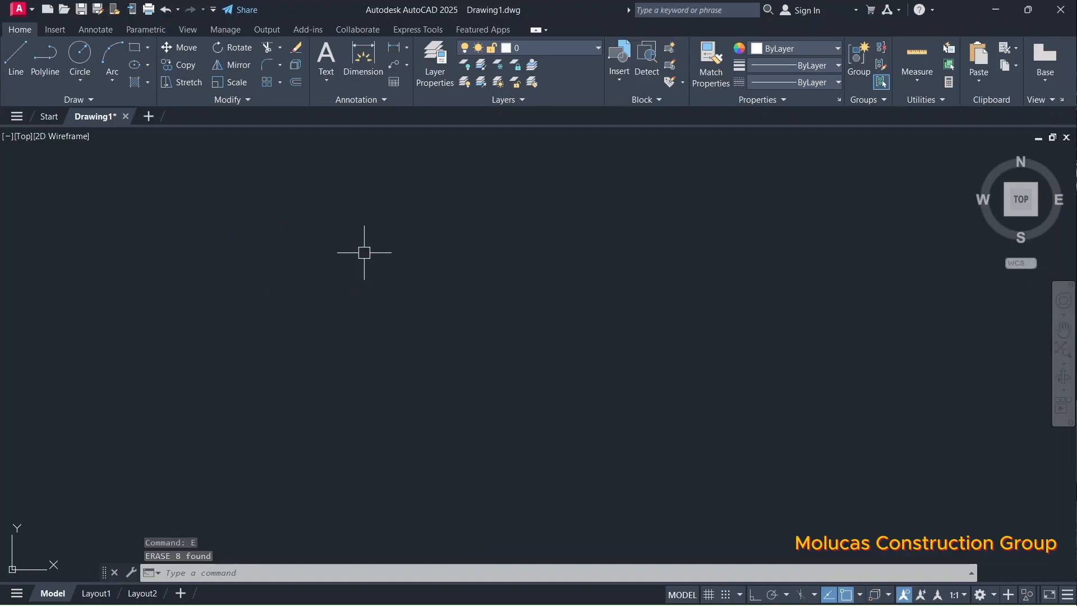
{"action": "key", "text": "Escape"}
{"action": "key", "text": "Escape"}
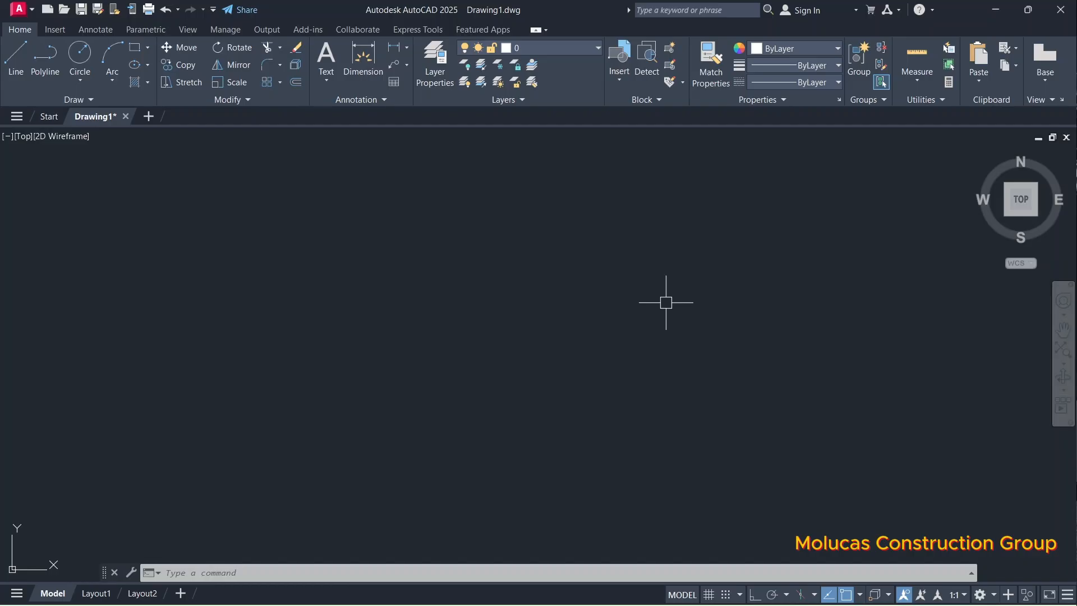
{"action": "key", "text": "Escape"}
{"action": "key", "text": "Escape"}
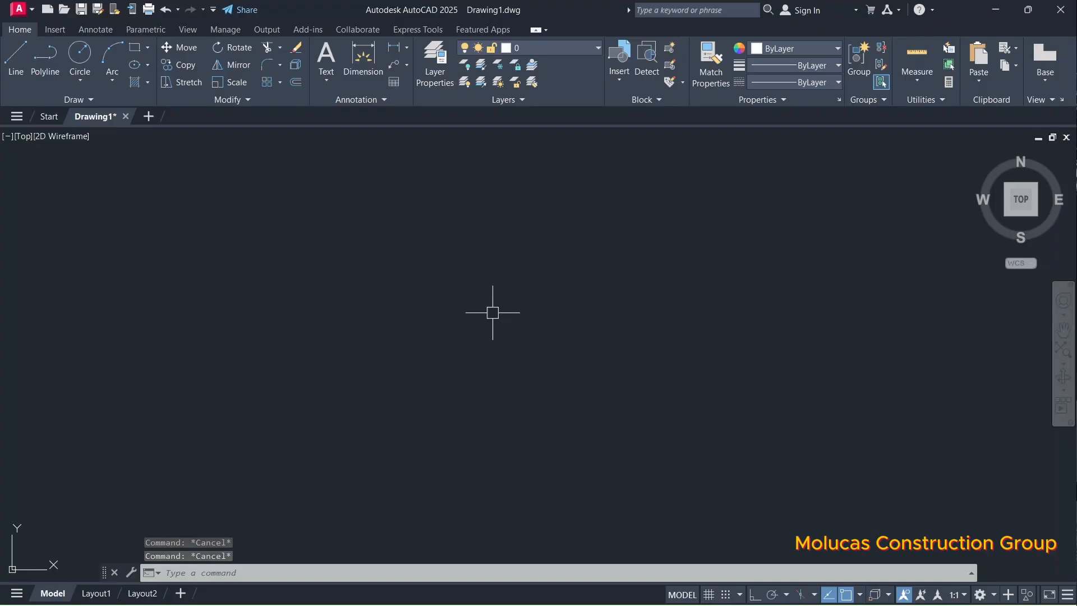
Step: Draw a 400 by 400 square with the Rectangle command in the empty drawing area
{"action": "type", "text": "REC"}
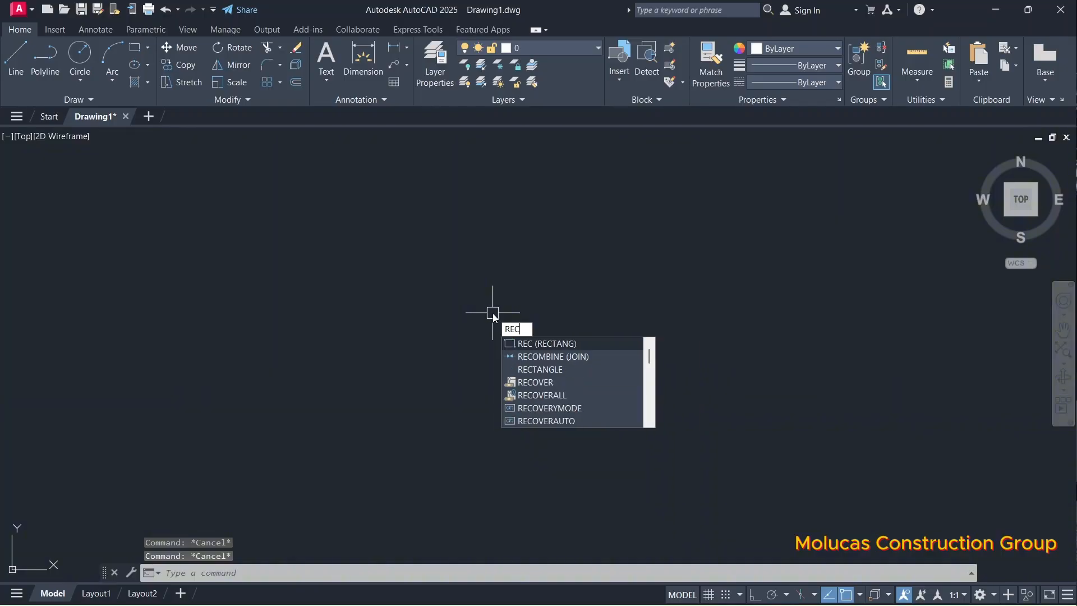
{"action": "key", "text": "Return"}
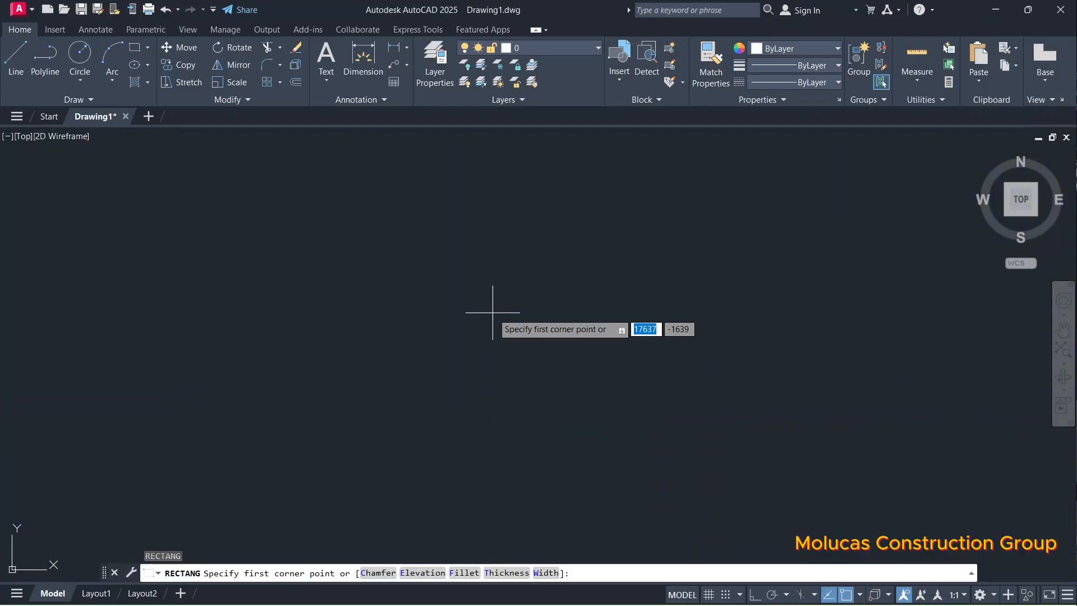
{"action": "left_click", "coordinate": [336, 223]}
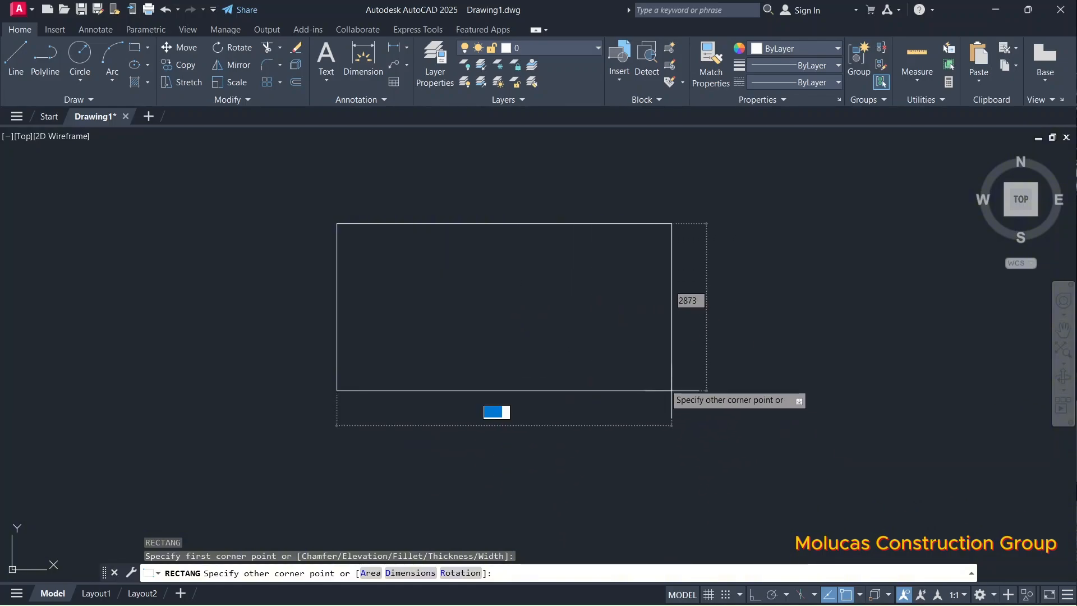
{"action": "scroll", "coordinate": [421, 323], "scroll_direction": "up", "scroll_amount": 3}
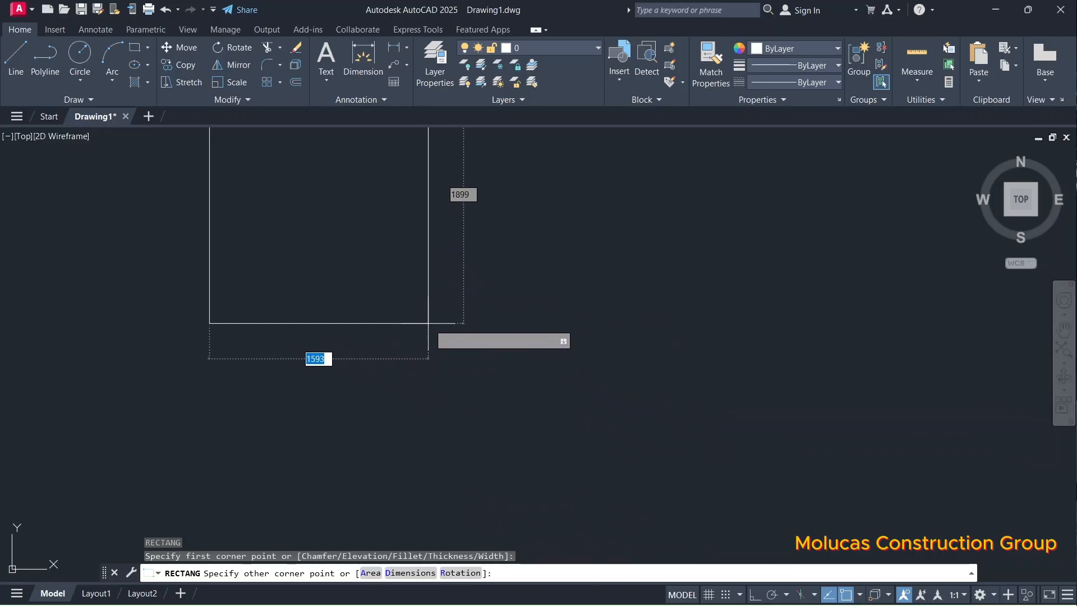
{"action": "scroll", "coordinate": [546, 353], "scroll_direction": "down", "scroll_amount": 2}
{"action": "scroll", "coordinate": [537, 343], "scroll_direction": "up", "scroll_amount": 1}
{"action": "scroll", "coordinate": [507, 343], "scroll_direction": "down", "scroll_amount": 2}
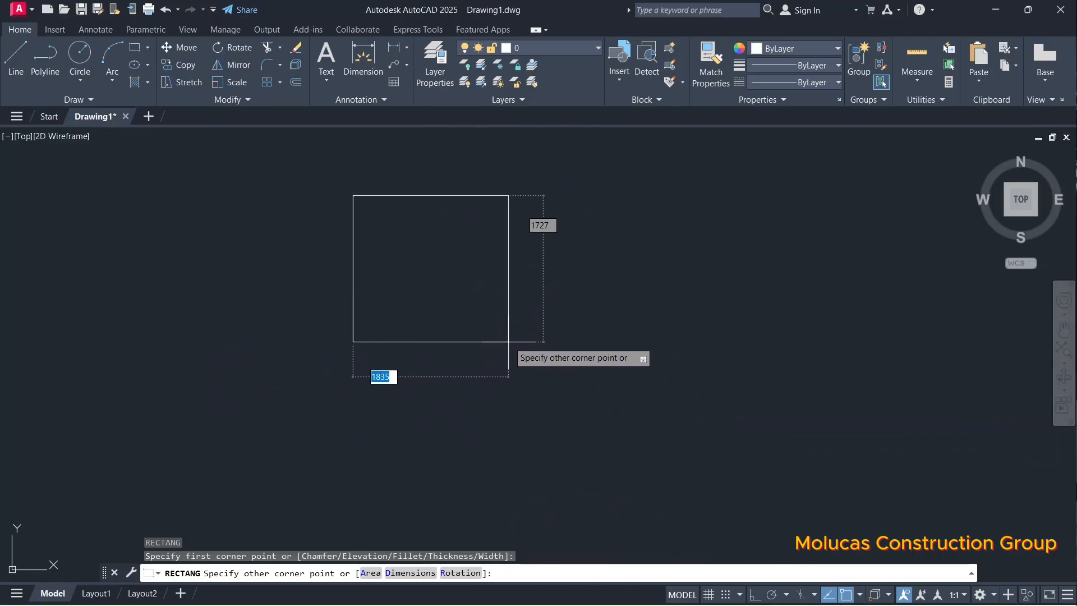
{"action": "scroll", "coordinate": [508, 341], "scroll_direction": "up", "scroll_amount": 2}
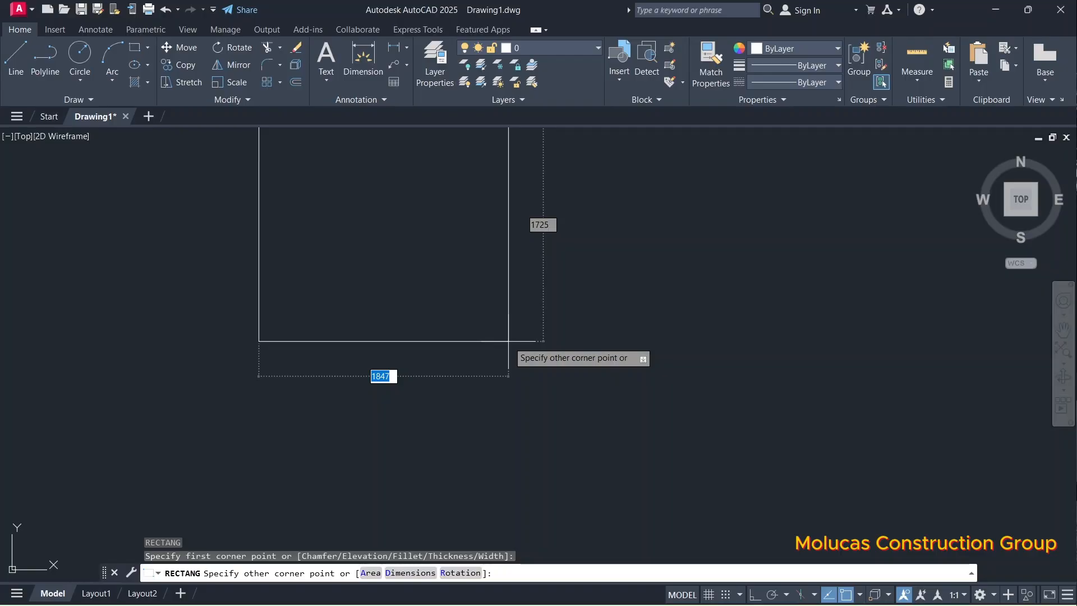
{"action": "type", "text": "4"}
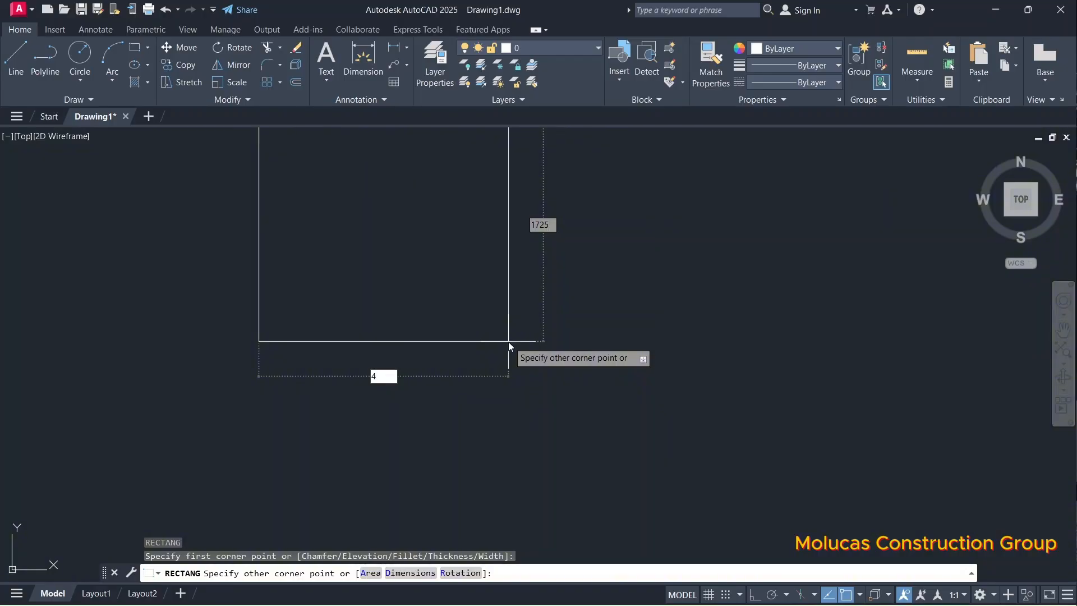
{"action": "type", "text": "00"}
{"action": "key", "text": "Tab"}
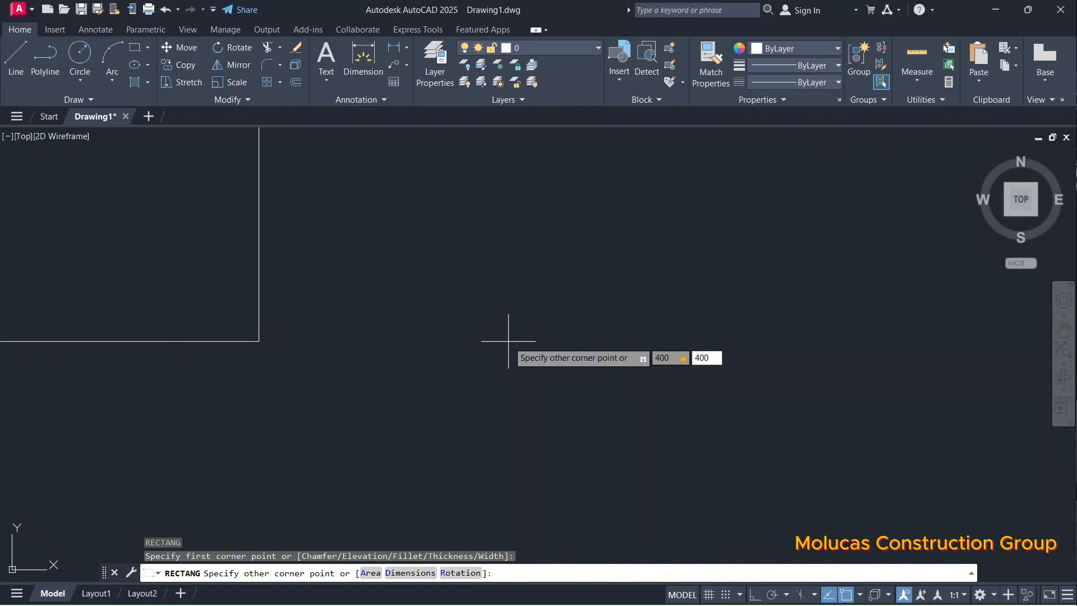
{"action": "key", "text": "Return"}
{"action": "scroll", "coordinate": [508, 341], "scroll_direction": "down", "scroll_amount": 3}
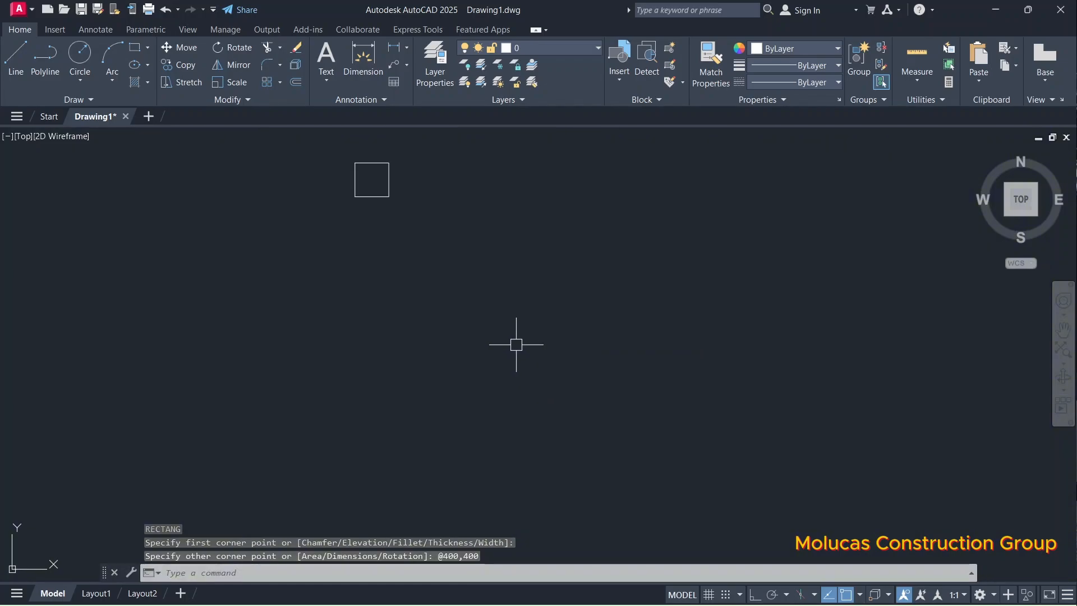
Step: Examine the new square's edges and corners from close up and from a distance
{"action": "scroll", "coordinate": [449, 283], "scroll_direction": "up", "scroll_amount": 4}
{"action": "scroll", "coordinate": [449, 283], "scroll_direction": "up", "scroll_amount": 3}
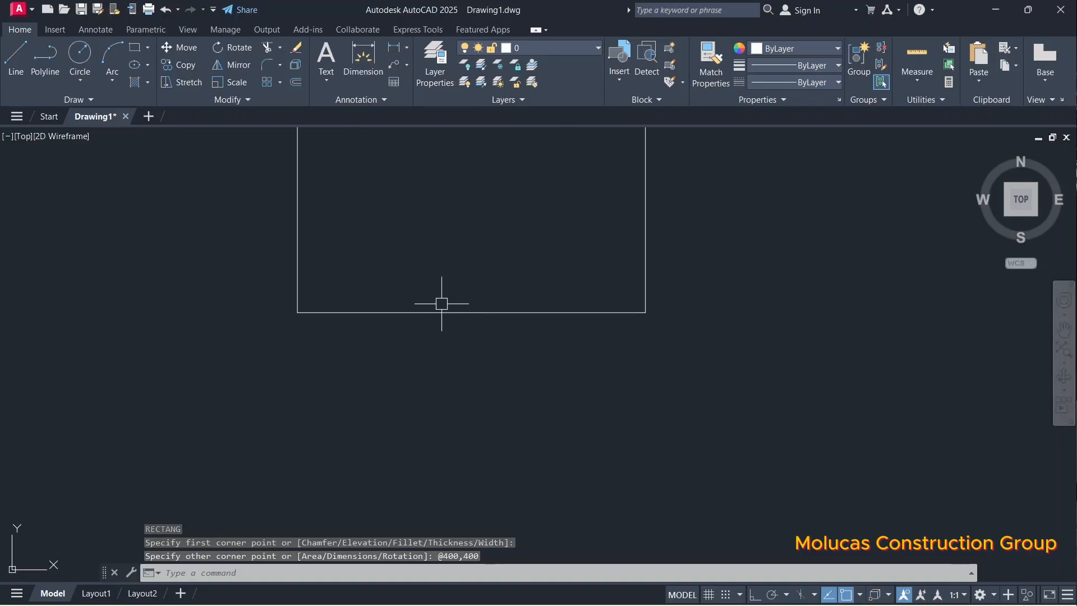
{"action": "scroll", "coordinate": [436, 314], "scroll_direction": "down", "scroll_amount": 2}
{"action": "left_click", "coordinate": [433, 331]}
{"action": "scroll", "coordinate": [411, 331], "scroll_direction": "up", "scroll_amount": 1}
{"action": "scroll", "coordinate": [409, 324], "scroll_direction": "up", "scroll_amount": 4}
{"action": "scroll", "coordinate": [443, 370], "scroll_direction": "down", "scroll_amount": 8}
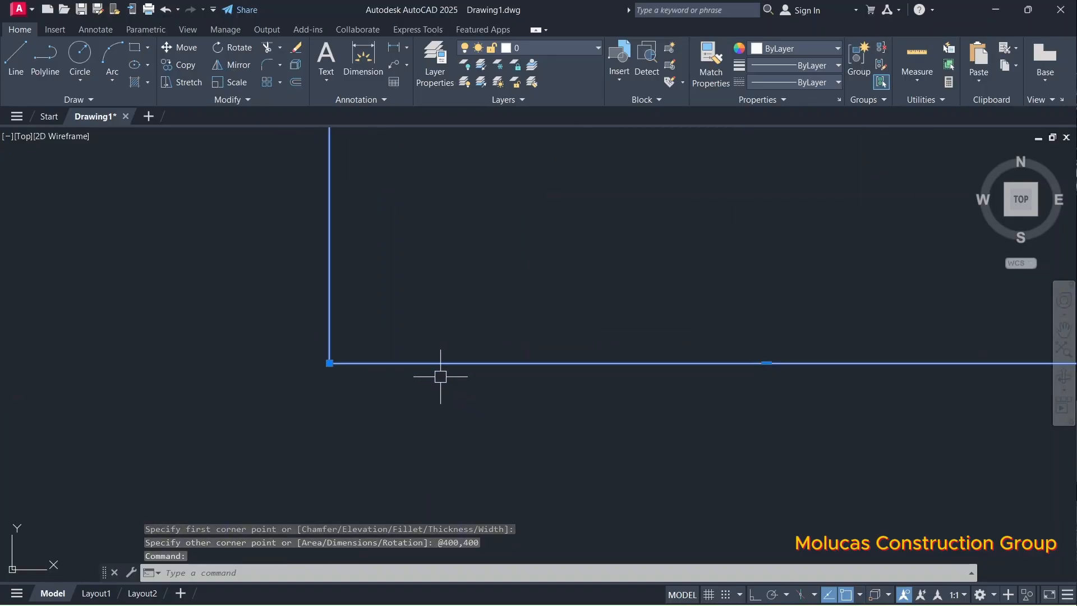
{"action": "scroll", "coordinate": [477, 269], "scroll_direction": "up", "scroll_amount": 6}
{"action": "scroll", "coordinate": [478, 266], "scroll_direction": "down", "scroll_amount": 4}
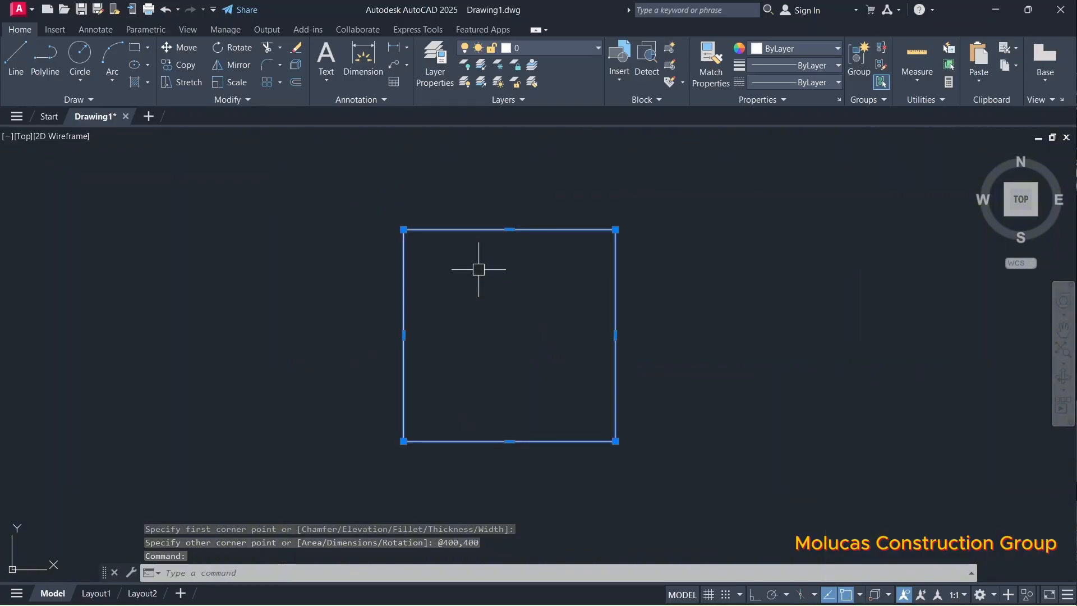
{"action": "scroll", "coordinate": [479, 267], "scroll_direction": "up", "scroll_amount": 4}
{"action": "key", "text": "Escape"}
{"action": "scroll", "coordinate": [479, 266], "scroll_direction": "down", "scroll_amount": 4}
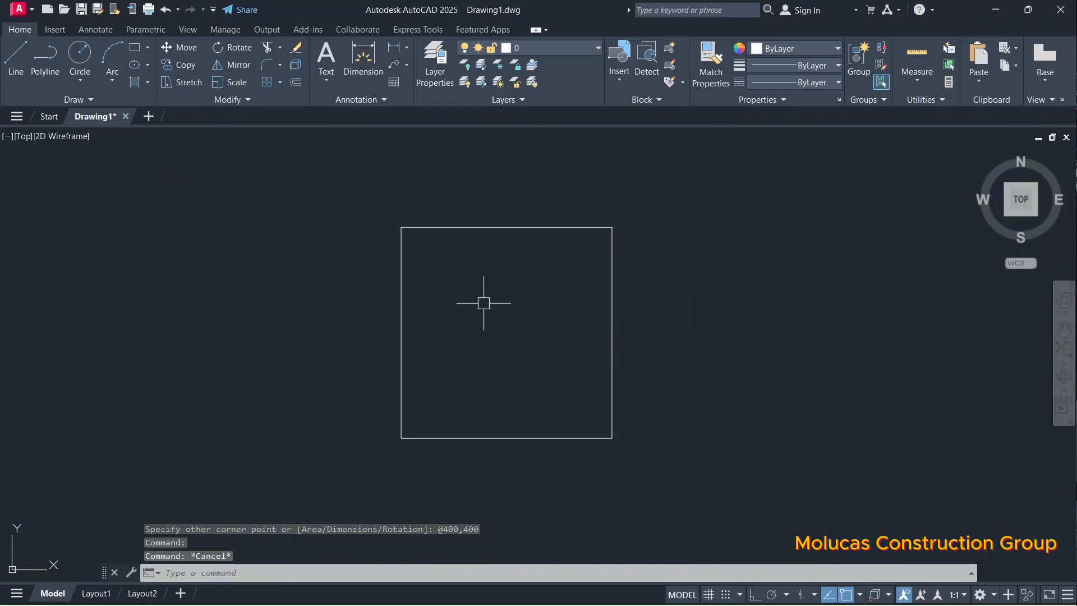
Step: Draw a 10 by 10 square inside the 400 by 400 square with the Rectangle command
{"action": "scroll", "coordinate": [494, 336], "scroll_direction": "up", "scroll_amount": 2}
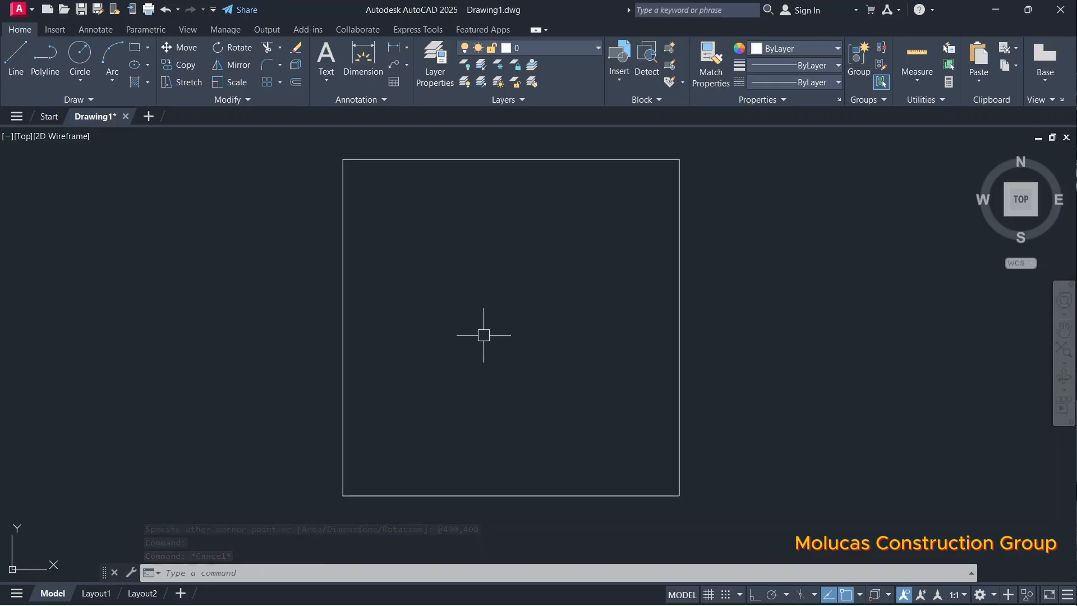
{"action": "type", "text": "rec"}
{"action": "key", "text": "Return"}
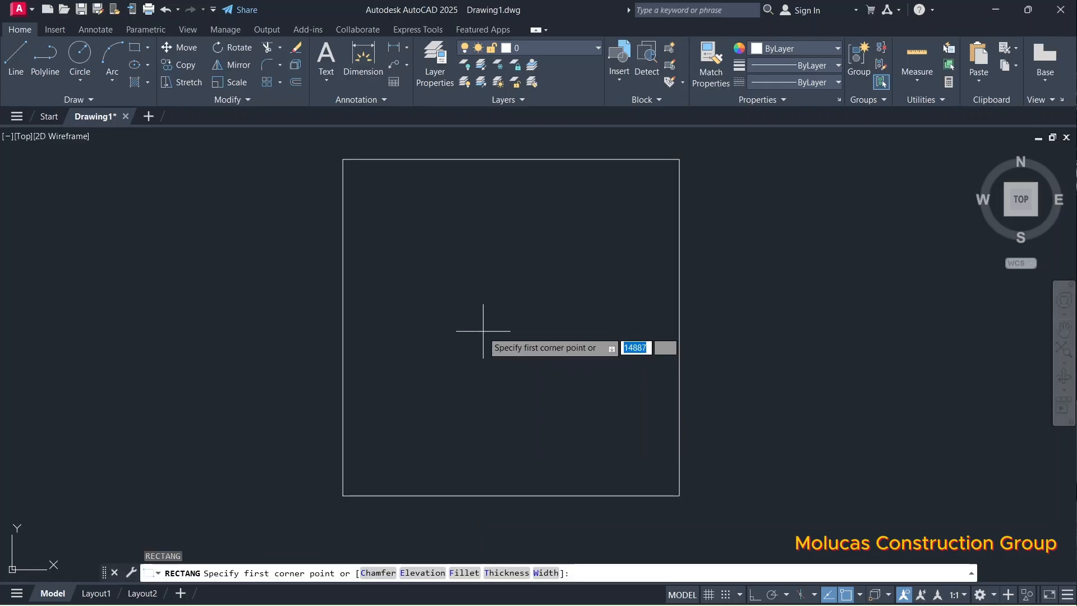
{"action": "left_click", "coordinate": [432, 249]}
{"action": "scroll", "coordinate": [437, 275], "scroll_direction": "up", "scroll_amount": 4}
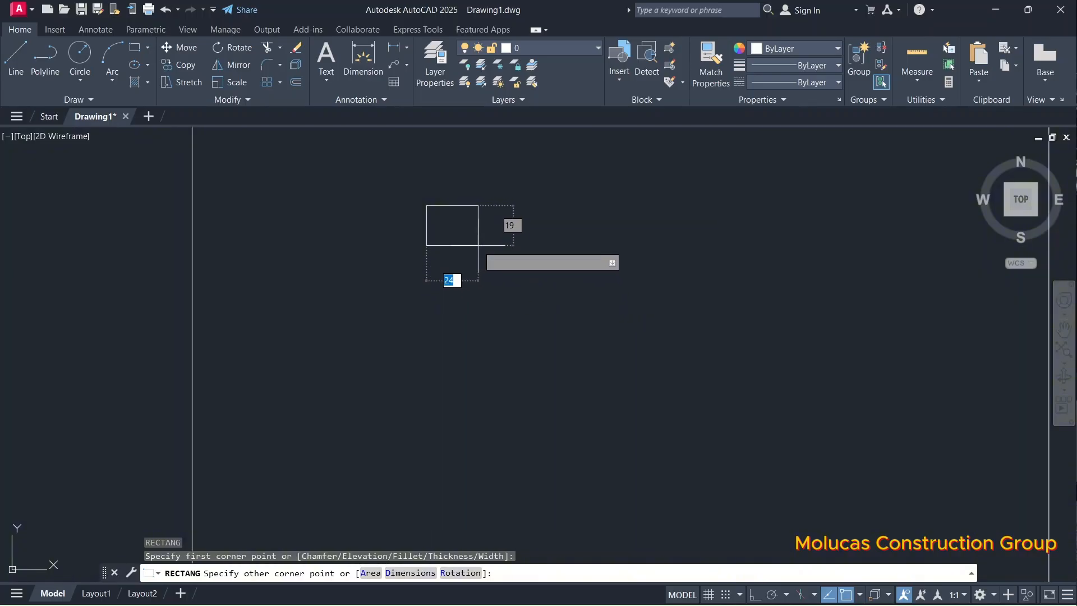
{"action": "scroll", "coordinate": [465, 237], "scroll_direction": "up", "scroll_amount": 2}
{"action": "scroll", "coordinate": [457, 310], "scroll_direction": "down", "scroll_amount": 1}
{"action": "scroll", "coordinate": [442, 269], "scroll_direction": "up", "scroll_amount": 2}
{"action": "scroll", "coordinate": [493, 286], "scroll_direction": "down", "scroll_amount": 2}
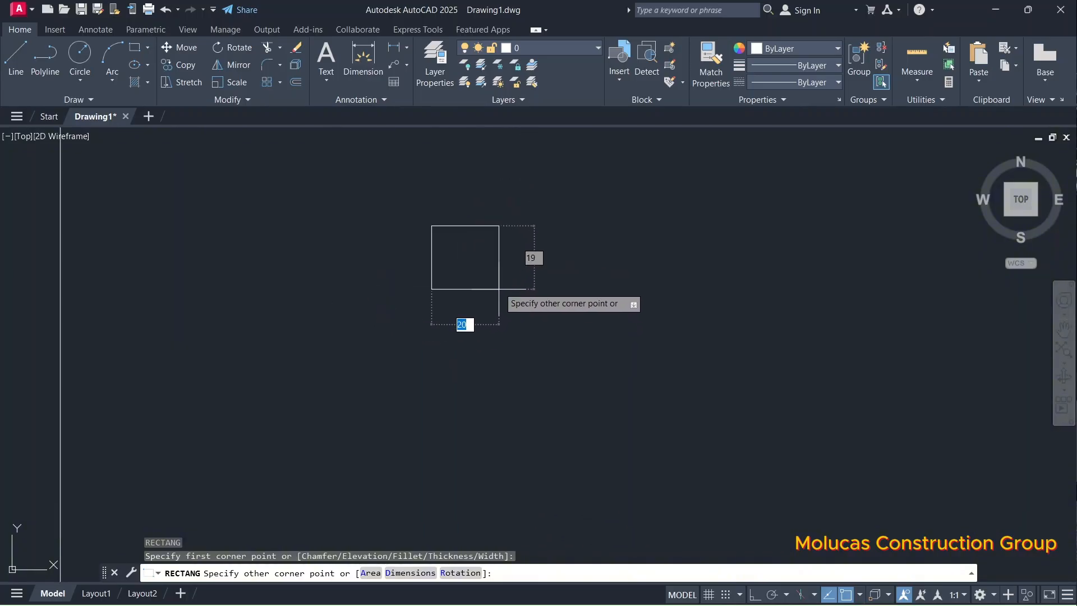
{"action": "scroll", "coordinate": [499, 289], "scroll_direction": "up", "scroll_amount": 3}
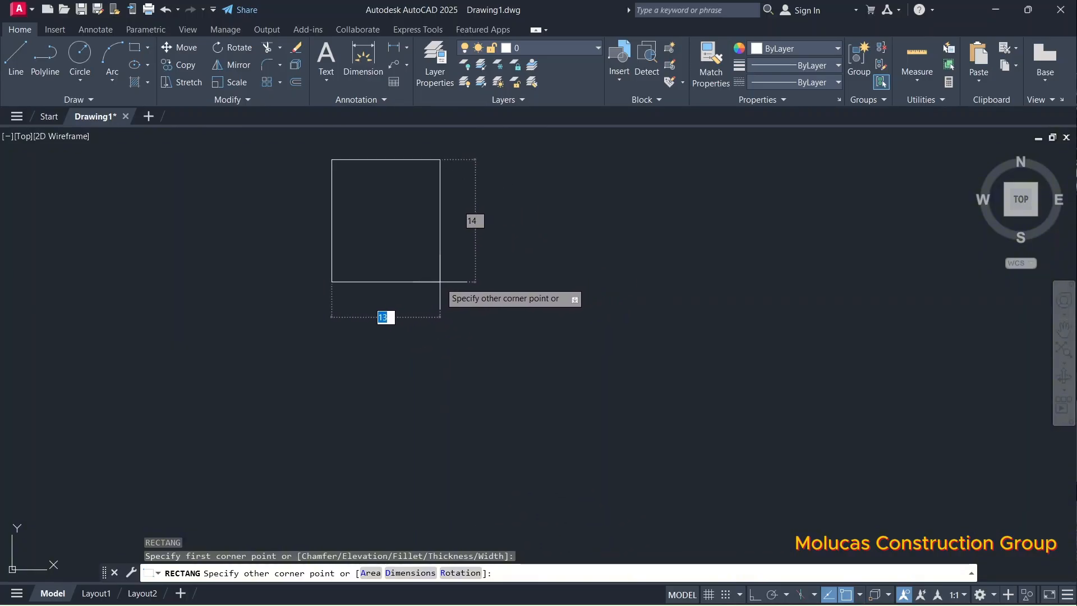
{"action": "type", "text": "10"}
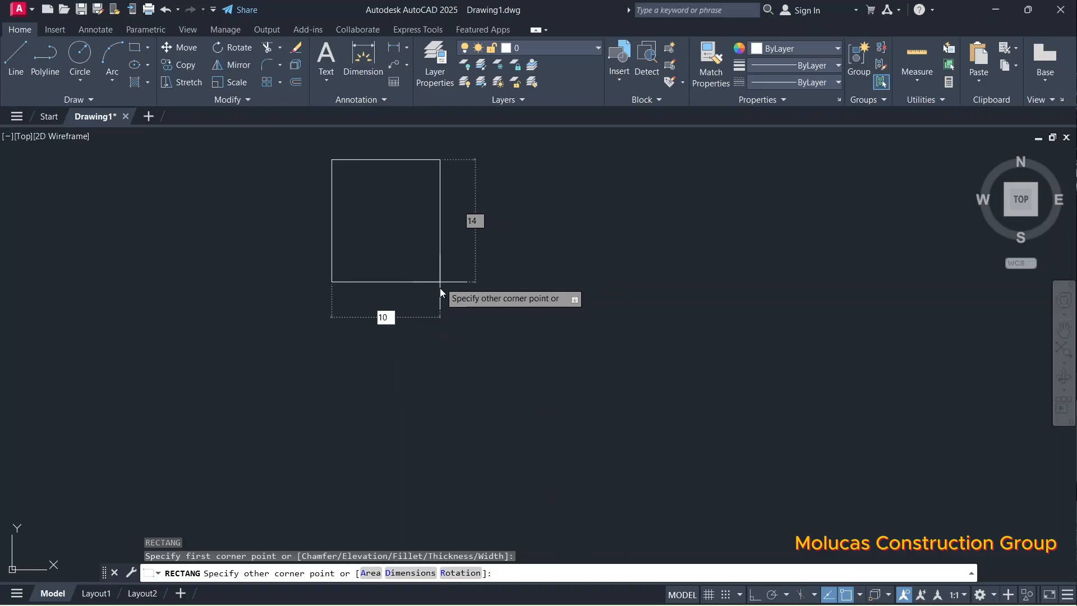
{"action": "key", "text": "Tab"}
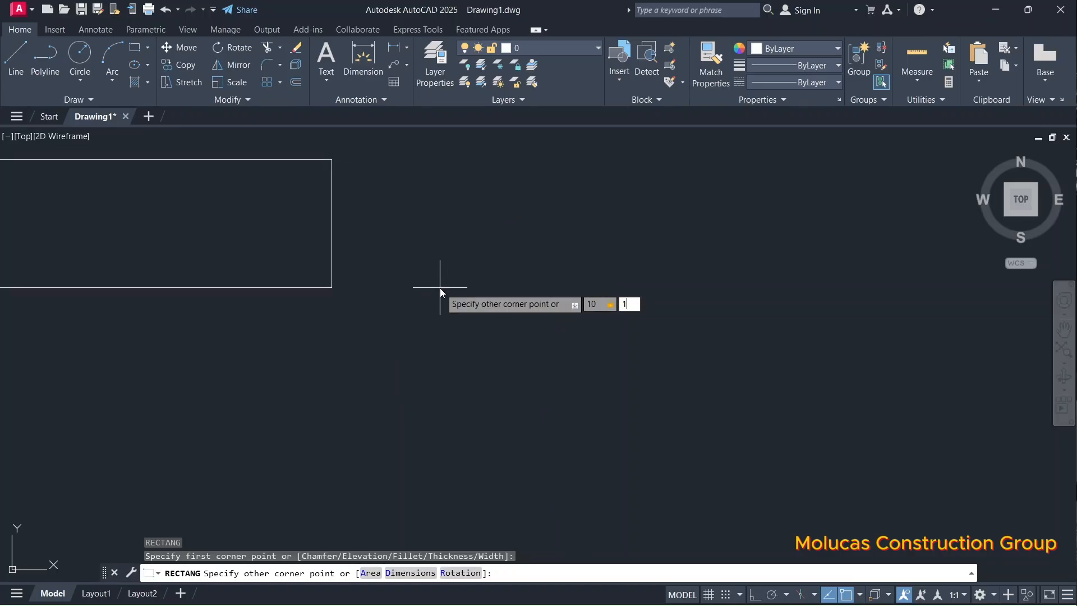
{"action": "key", "text": "Return"}
{"action": "scroll", "coordinate": [475, 358], "scroll_direction": "down", "scroll_amount": 2}
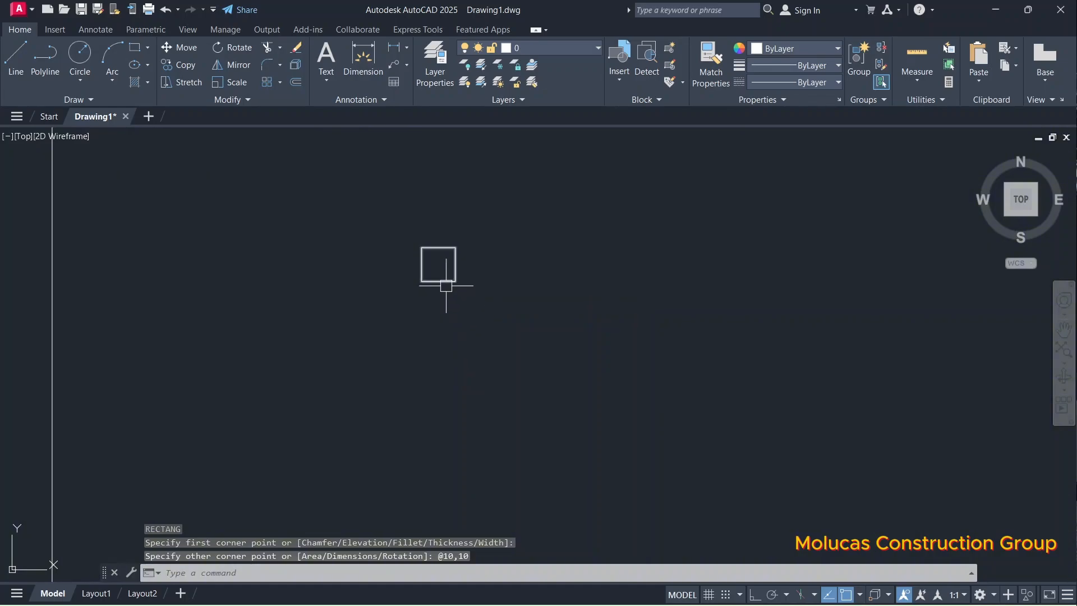
Step: Copy the small square from its centre onto each of the four corners of the large square
{"action": "left_click", "coordinate": [446, 285]}
{"action": "type", "text": "co"}
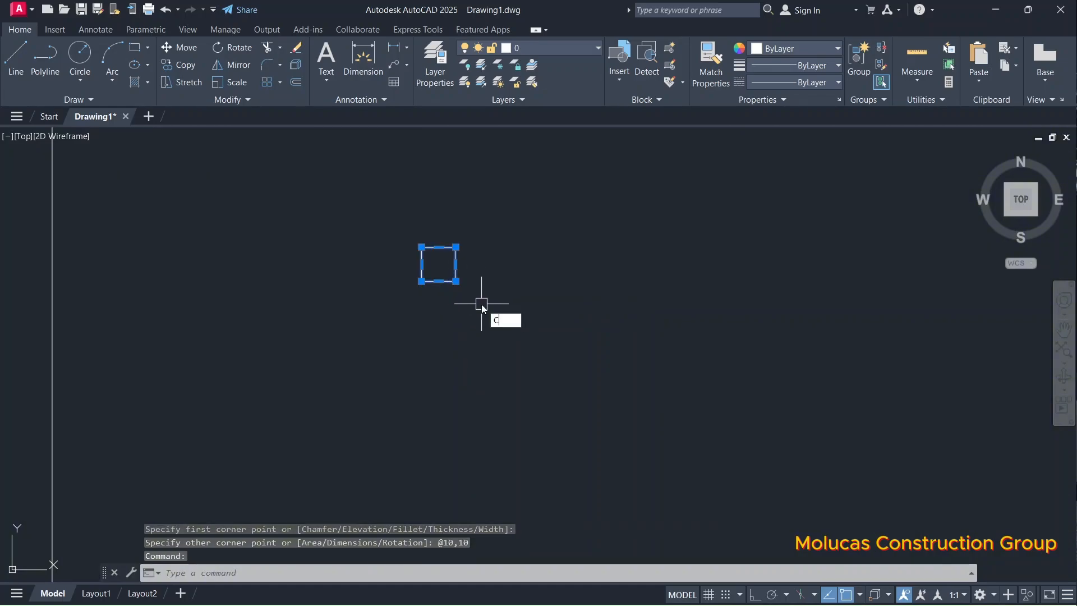
{"action": "key", "text": "Return"}
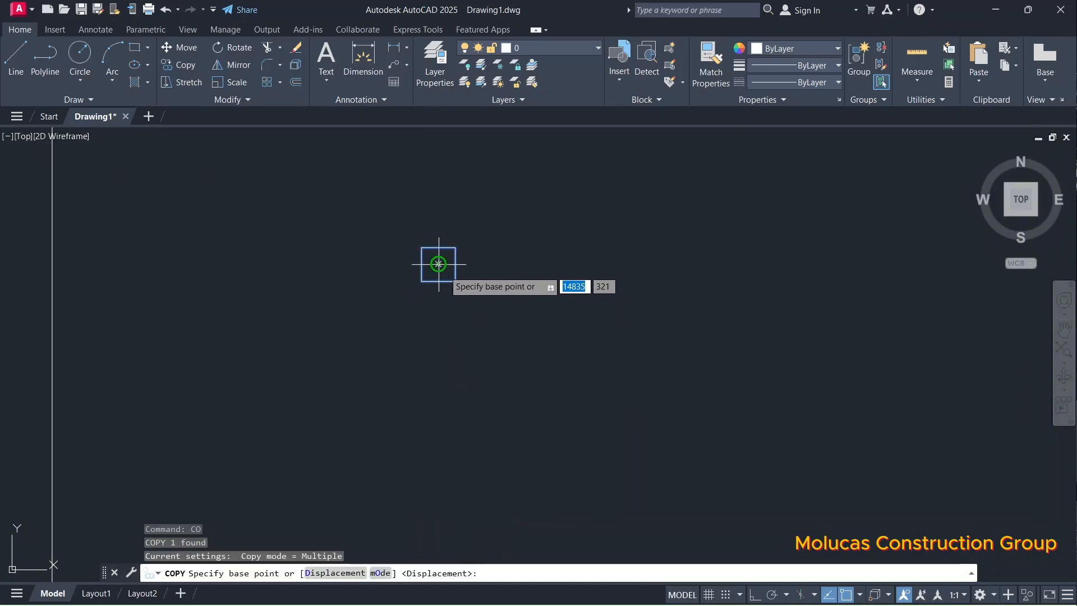
{"action": "left_click", "coordinate": [439, 263]}
{"action": "scroll", "coordinate": [649, 173], "scroll_direction": "up", "scroll_amount": 6}
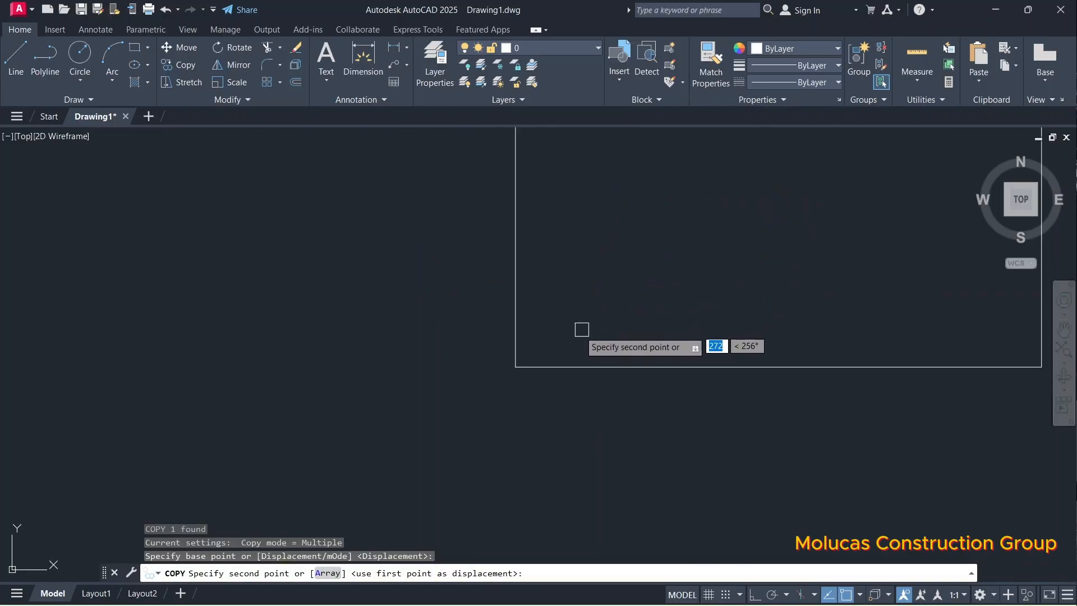
{"action": "left_click", "coordinate": [481, 387]}
{"action": "scroll", "coordinate": [386, 364], "scroll_direction": "down", "scroll_amount": 6}
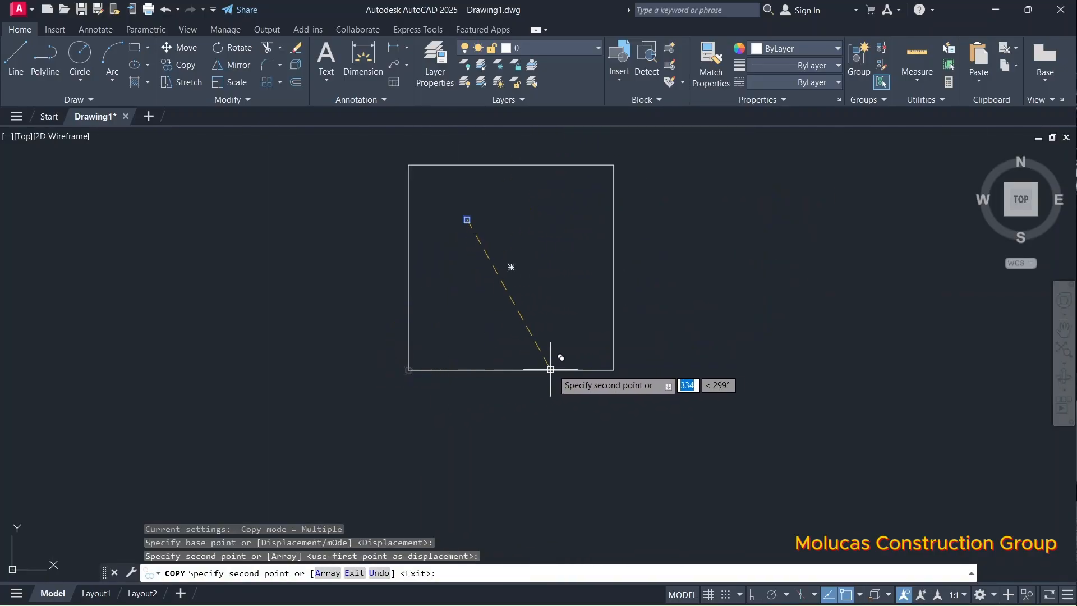
{"action": "scroll", "coordinate": [558, 363], "scroll_direction": "up", "scroll_amount": 6}
{"action": "left_click", "coordinate": [763, 385]}
{"action": "scroll", "coordinate": [696, 392], "scroll_direction": "down", "scroll_amount": 6}
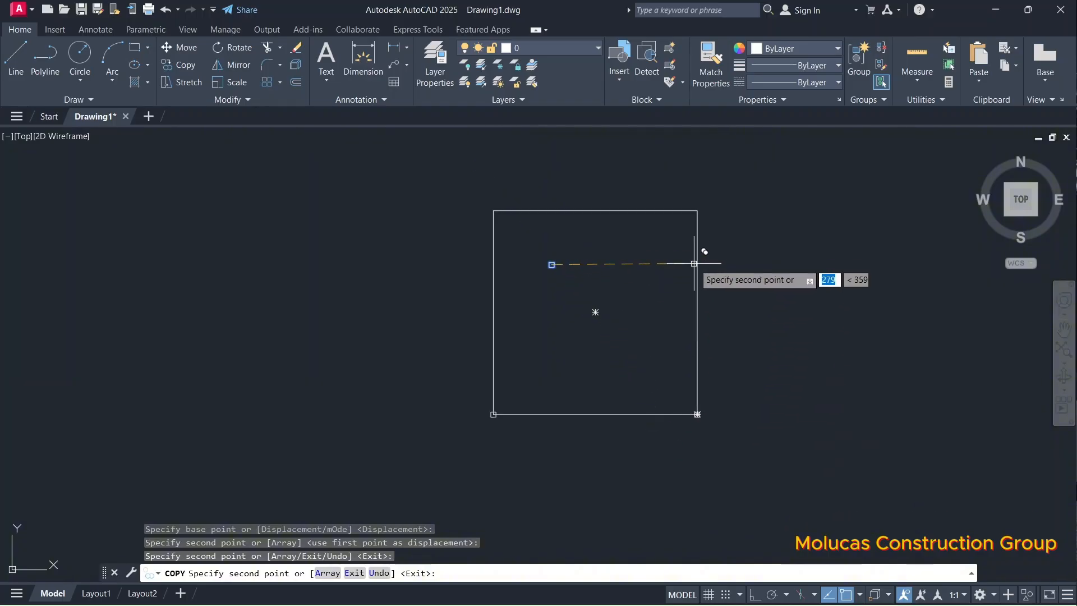
{"action": "scroll", "coordinate": [698, 224], "scroll_direction": "up", "scroll_amount": 6}
{"action": "left_click", "coordinate": [711, 209]}
{"action": "scroll", "coordinate": [524, 308], "scroll_direction": "down", "scroll_amount": 6}
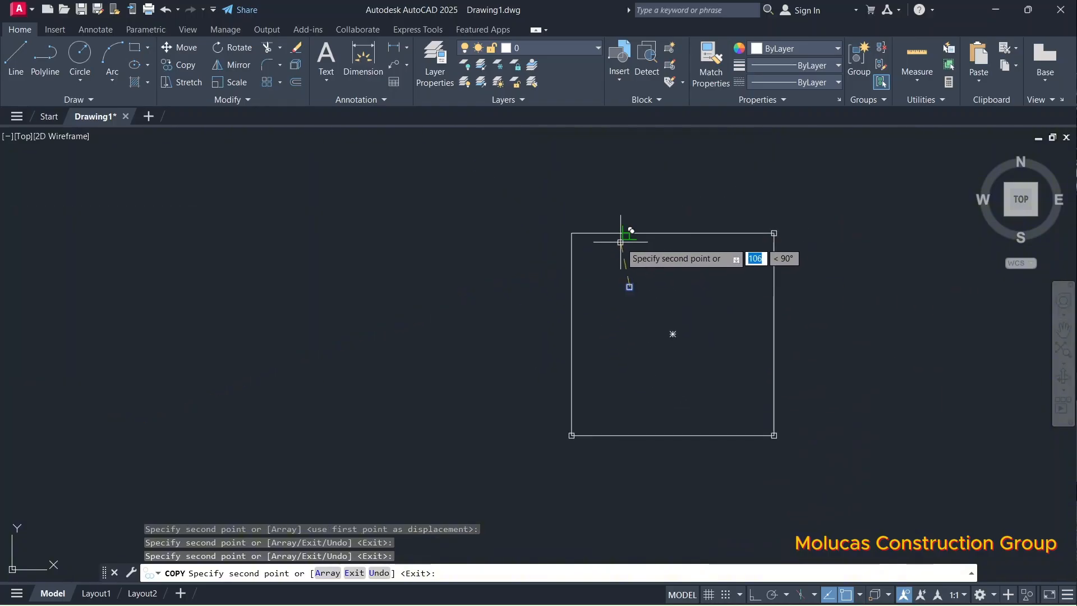
{"action": "scroll", "coordinate": [630, 233], "scroll_direction": "up", "scroll_amount": 6}
{"action": "left_click", "coordinate": [395, 213]}
{"action": "scroll", "coordinate": [394, 214], "scroll_direction": "down", "scroll_amount": 5}
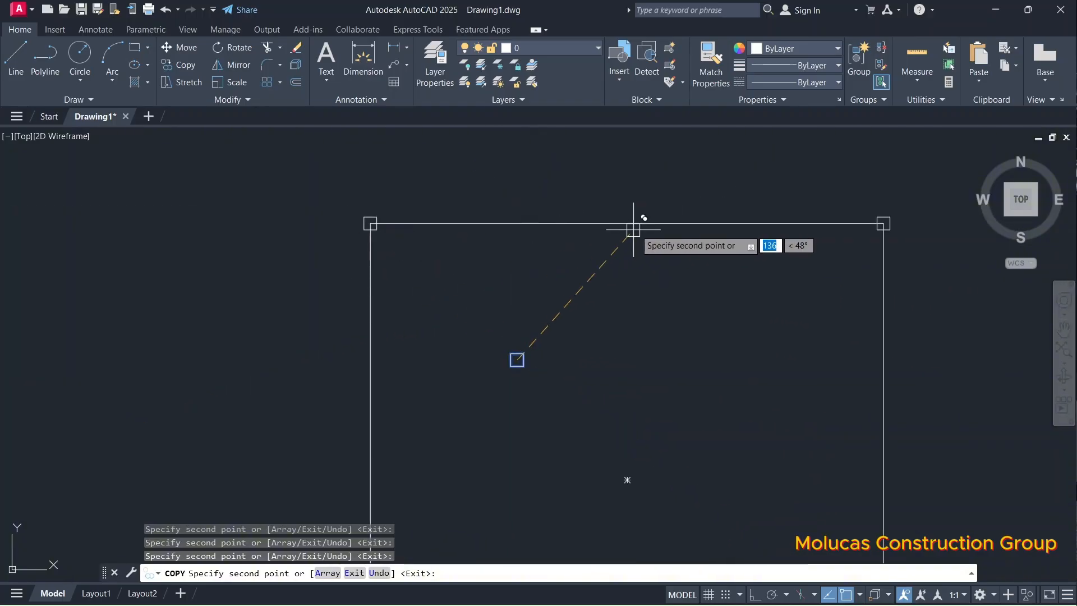
Step: Place further copies of the small square centred on the midpoints of the large square's four edges and finish copying
{"action": "left_click", "coordinate": [626, 224]}
{"action": "scroll", "coordinate": [595, 209], "scroll_direction": "down", "scroll_amount": 6}
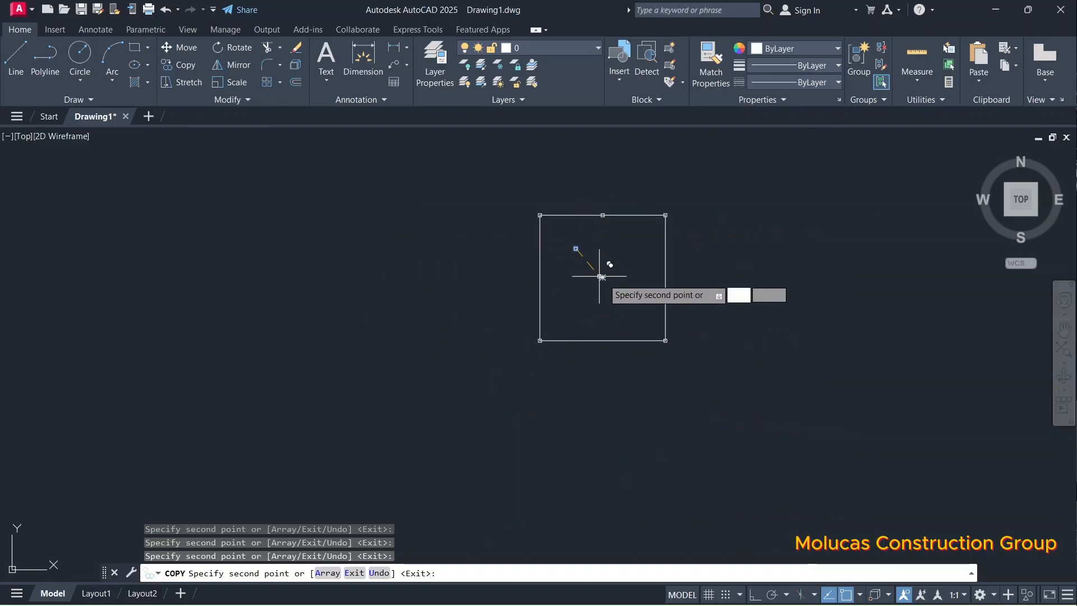
{"action": "scroll", "coordinate": [668, 275], "scroll_direction": "up", "scroll_amount": 4}
{"action": "left_click", "coordinate": [667, 278]}
{"action": "scroll", "coordinate": [745, 278], "scroll_direction": "down", "scroll_amount": 2}
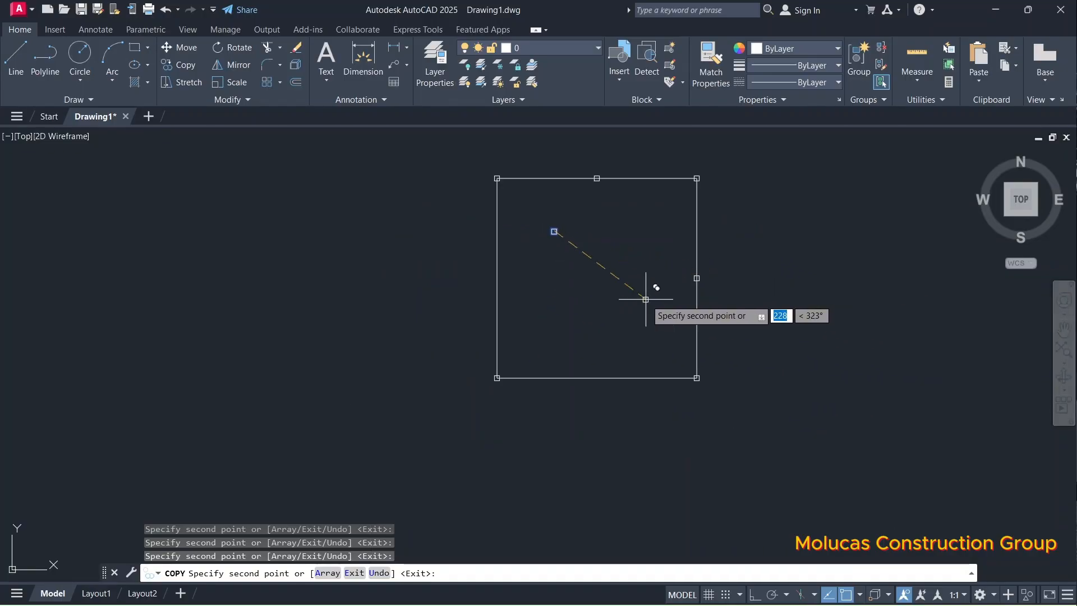
{"action": "left_click", "coordinate": [496, 278]}
{"action": "scroll", "coordinate": [597, 377], "scroll_direction": "up", "scroll_amount": 4}
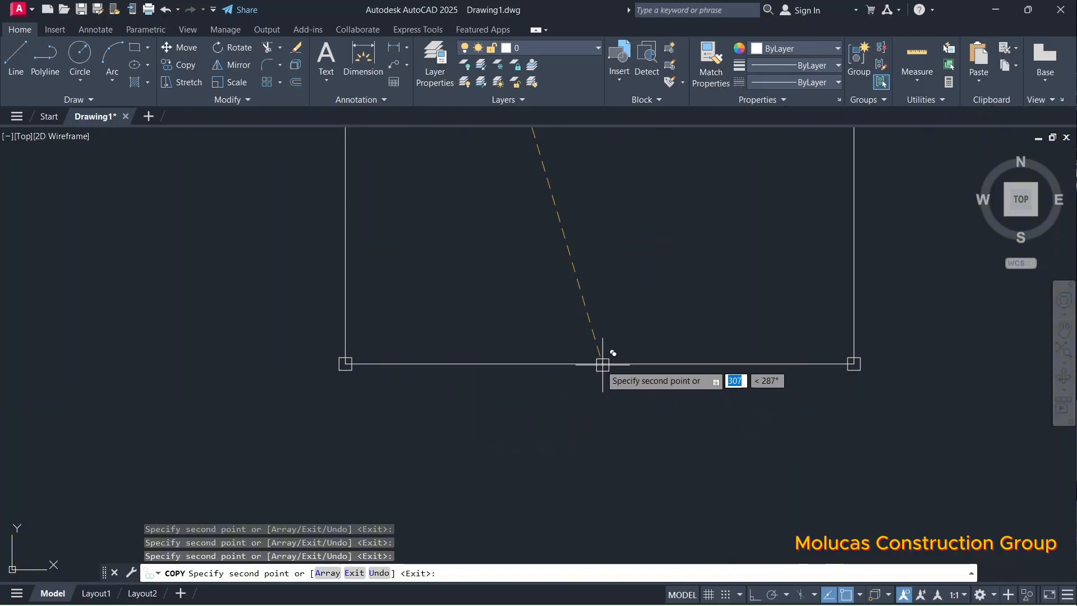
{"action": "left_click", "coordinate": [599, 363]}
{"action": "scroll", "coordinate": [545, 389], "scroll_direction": "down", "scroll_amount": 1}
{"action": "key", "text": "Escape"}
Step: Erase the original 10 by 10 square inside the large square
{"action": "scroll", "coordinate": [548, 371], "scroll_direction": "down", "scroll_amount": 1}
{"action": "scroll", "coordinate": [526, 264], "scroll_direction": "up", "scroll_amount": 1}
{"action": "left_click", "coordinate": [598, 278]}
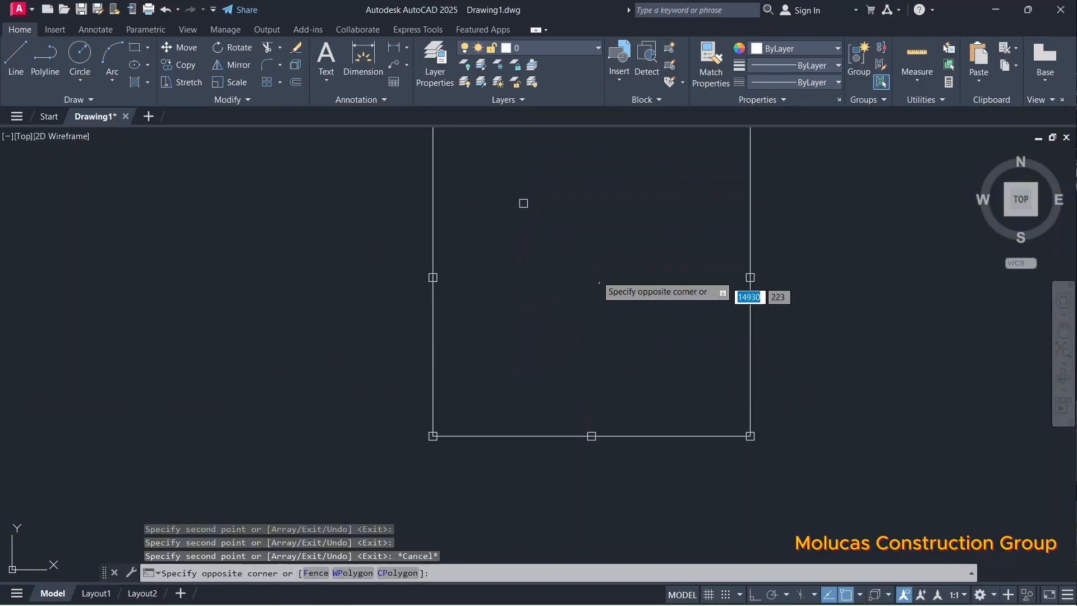
{"action": "left_click", "coordinate": [507, 186]}
{"action": "scroll", "coordinate": [507, 185], "scroll_direction": "up", "scroll_amount": 3}
{"action": "type", "text": "E"}
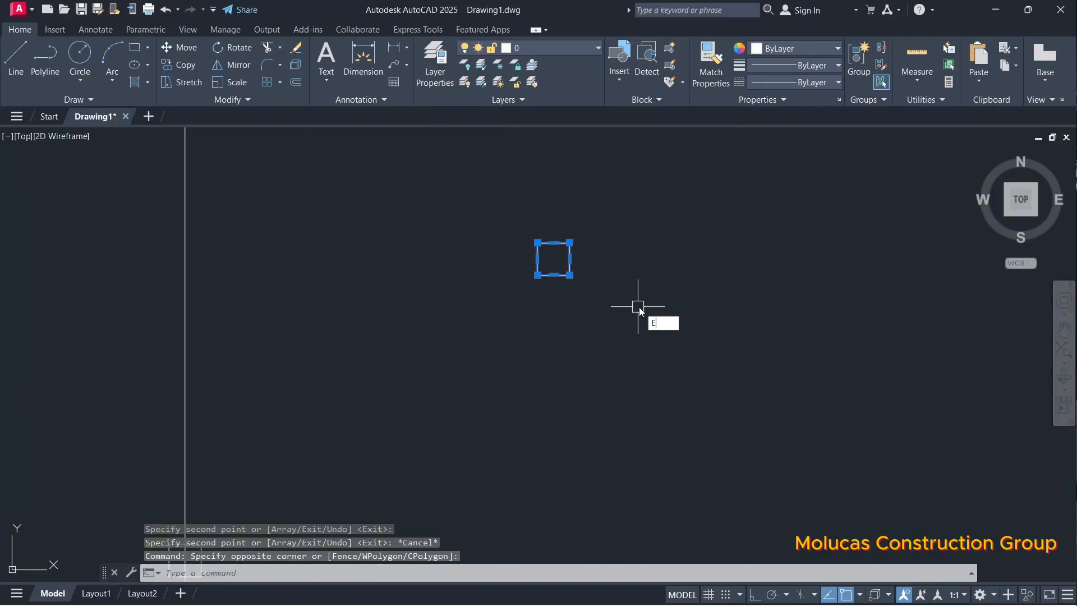
{"action": "key", "text": "Return"}
{"action": "scroll", "coordinate": [584, 372], "scroll_direction": "down", "scroll_amount": 3}
{"action": "key", "text": "Escape"}
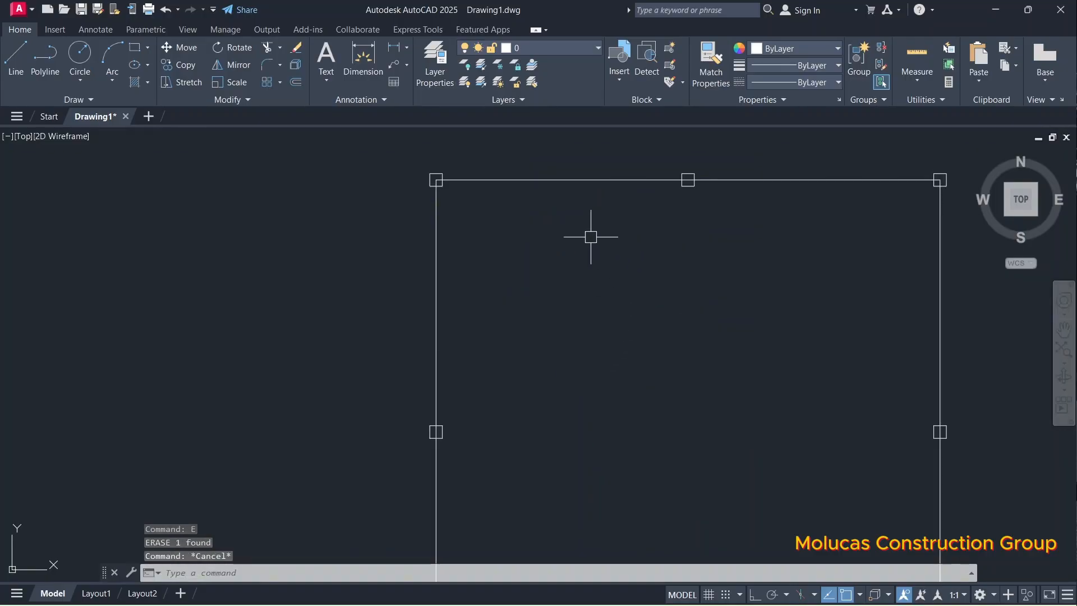
Step: Examine the small squares at the corners and edge midpoints of the large square from close up and from a distance
{"action": "scroll", "coordinate": [605, 291], "scroll_direction": "down", "scroll_amount": 2}
{"action": "scroll", "coordinate": [627, 286], "scroll_direction": "up", "scroll_amount": 6}
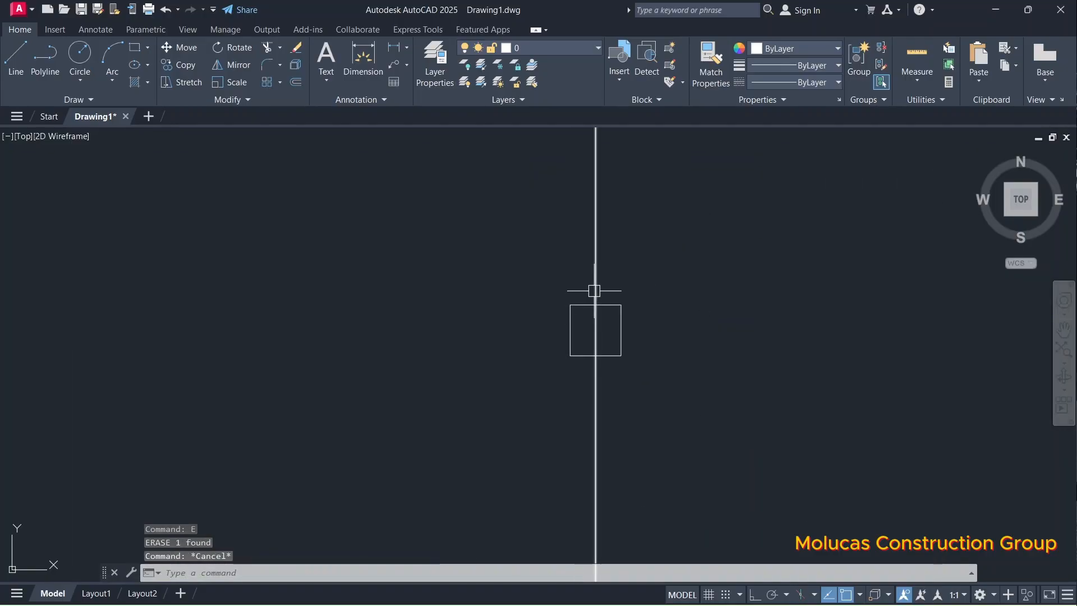
{"action": "left_click", "coordinate": [633, 352]}
{"action": "scroll", "coordinate": [613, 373], "scroll_direction": "down", "scroll_amount": 5}
{"action": "key", "text": "Escape"}
{"action": "scroll", "coordinate": [435, 269], "scroll_direction": "up", "scroll_amount": 5}
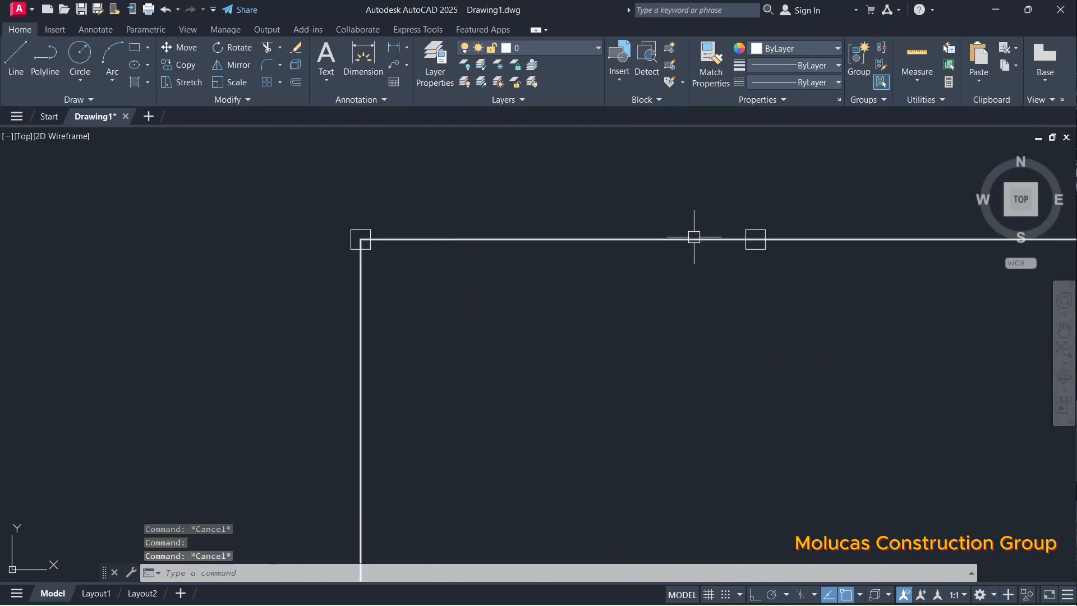
{"action": "left_click", "coordinate": [695, 237]}
{"action": "scroll", "coordinate": [353, 247], "scroll_direction": "down", "scroll_amount": 6}
{"action": "key", "text": "Escape"}
{"action": "scroll", "coordinate": [424, 395], "scroll_direction": "up", "scroll_amount": 3}
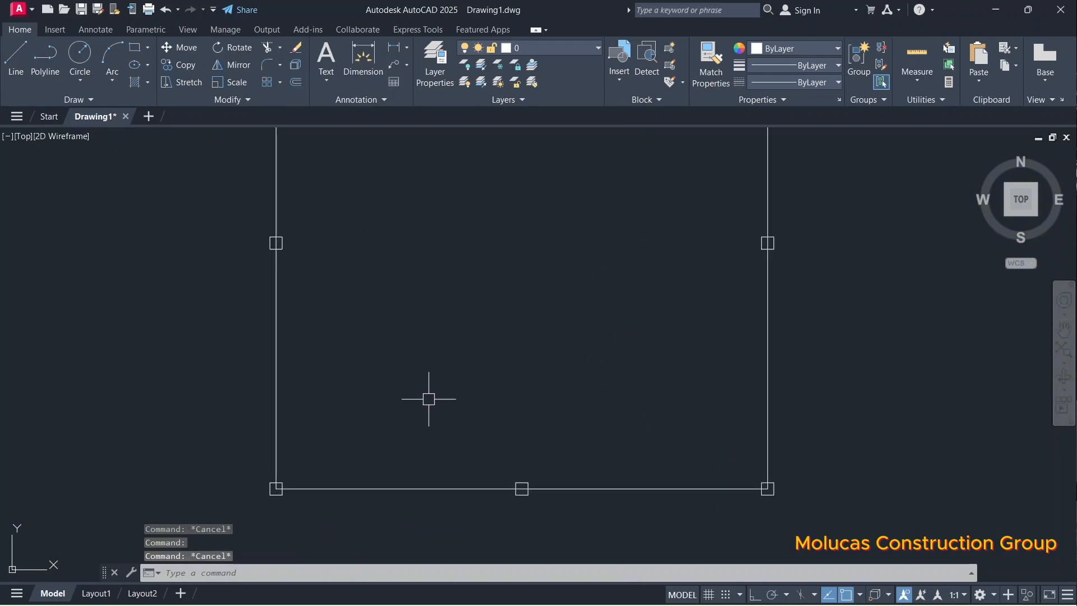
{"action": "scroll", "coordinate": [549, 398], "scroll_direction": "down", "scroll_amount": 3}
{"action": "scroll", "coordinate": [631, 294], "scroll_direction": "up", "scroll_amount": 3}
{"action": "scroll", "coordinate": [634, 252], "scroll_direction": "down", "scroll_amount": 4}
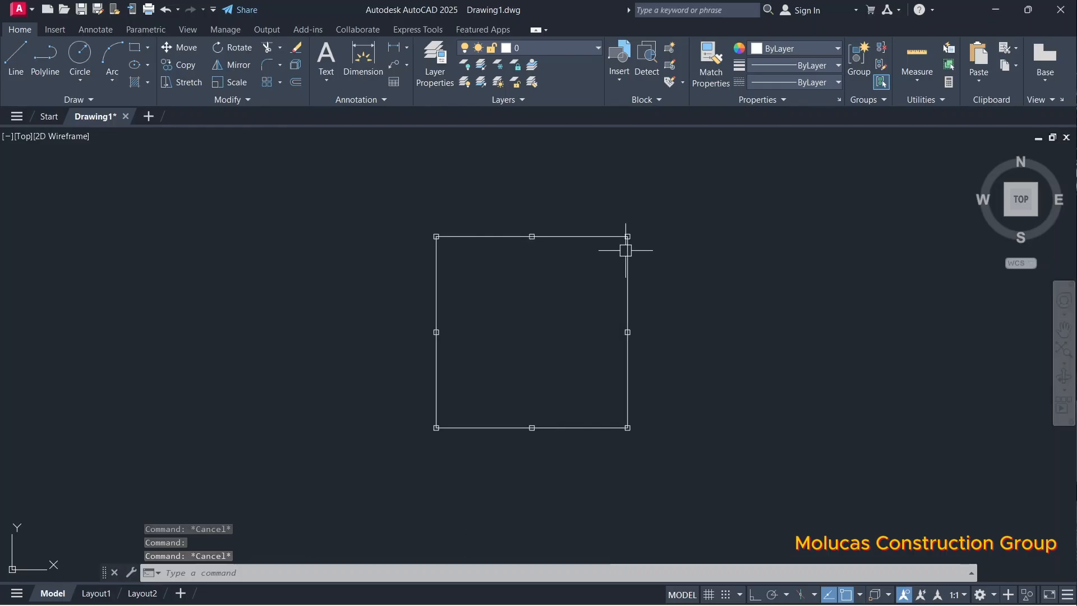
{"action": "scroll", "coordinate": [460, 243], "scroll_direction": "up", "scroll_amount": 3}
{"action": "scroll", "coordinate": [431, 282], "scroll_direction": "down", "scroll_amount": 1}
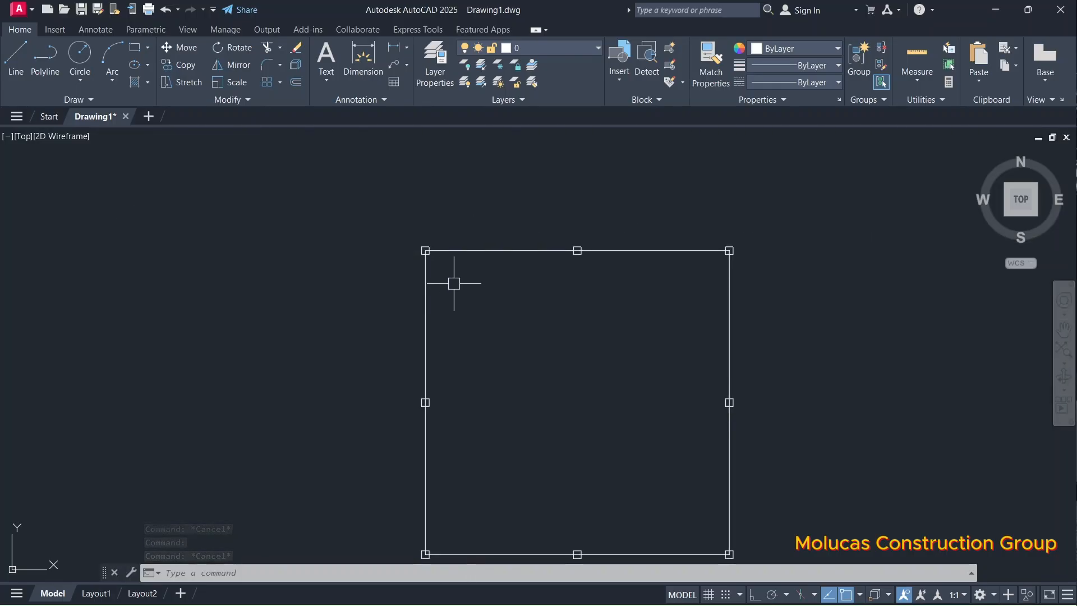
{"action": "scroll", "coordinate": [452, 284], "scroll_direction": "up", "scroll_amount": 4}
{"action": "key", "text": "Escape"}
{"action": "scroll", "coordinate": [577, 293], "scroll_direction": "down", "scroll_amount": 4}
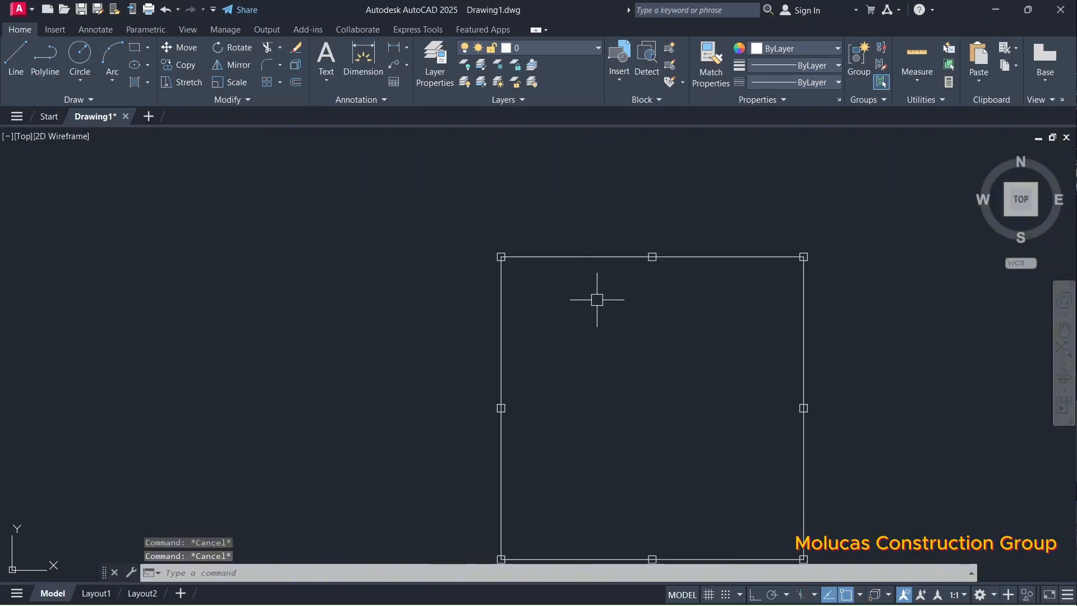
Step: Draw an 8 by 30 upright rectangle inside the large square near its upper-left corner
{"action": "scroll", "coordinate": [593, 306], "scroll_direction": "up", "scroll_amount": 4}
{"action": "type", "text": "REC"}
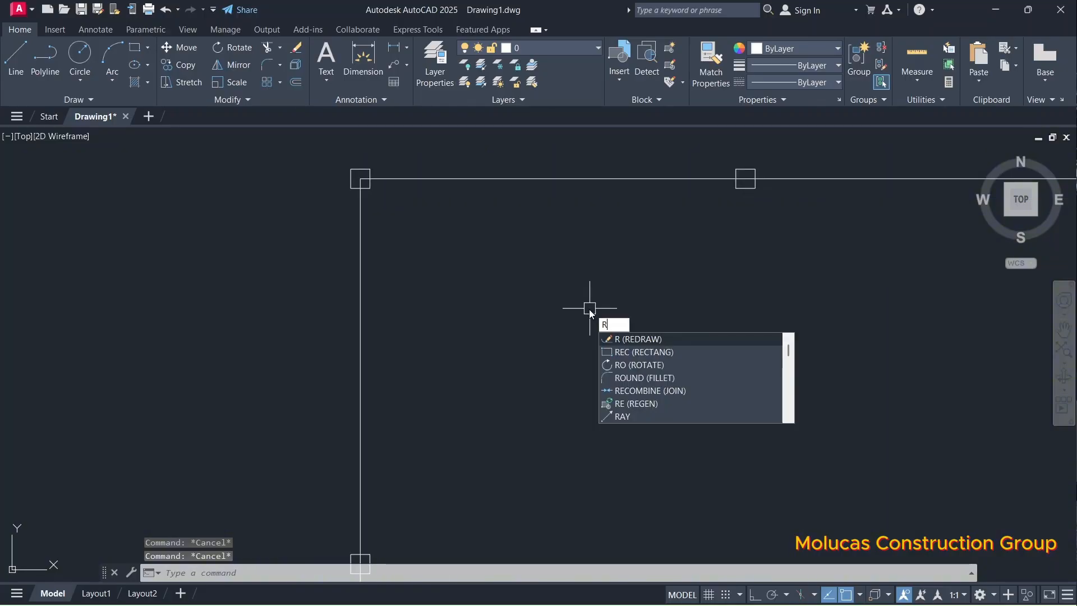
{"action": "key", "text": "Return"}
{"action": "scroll", "coordinate": [558, 260], "scroll_direction": "up", "scroll_amount": 4}
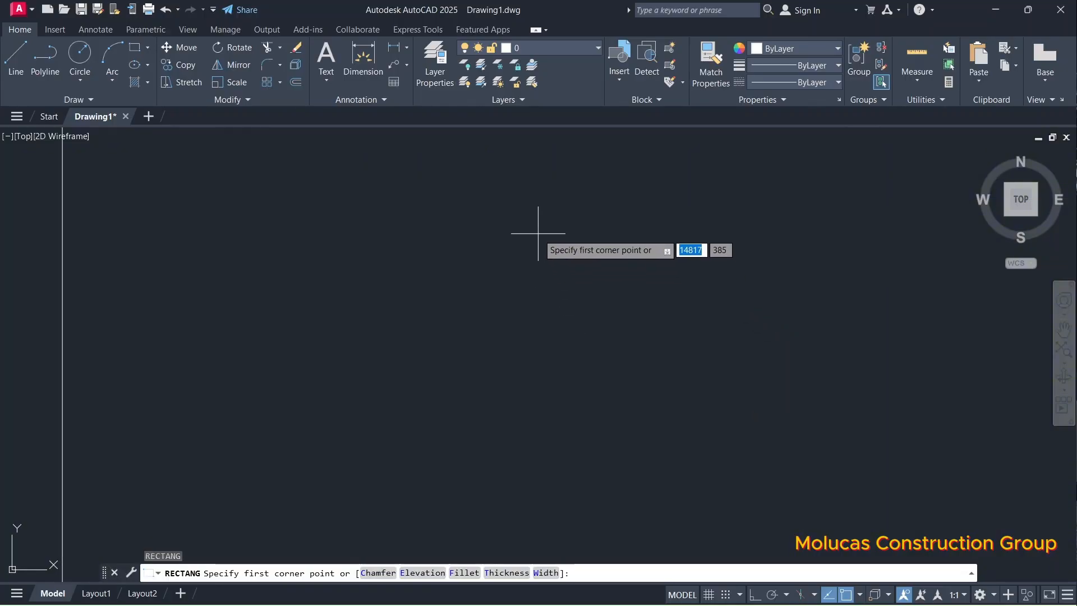
{"action": "left_click", "coordinate": [537, 225]}
{"action": "scroll", "coordinate": [575, 301], "scroll_direction": "down", "scroll_amount": 2}
{"action": "scroll", "coordinate": [577, 421], "scroll_direction": "up", "scroll_amount": 2}
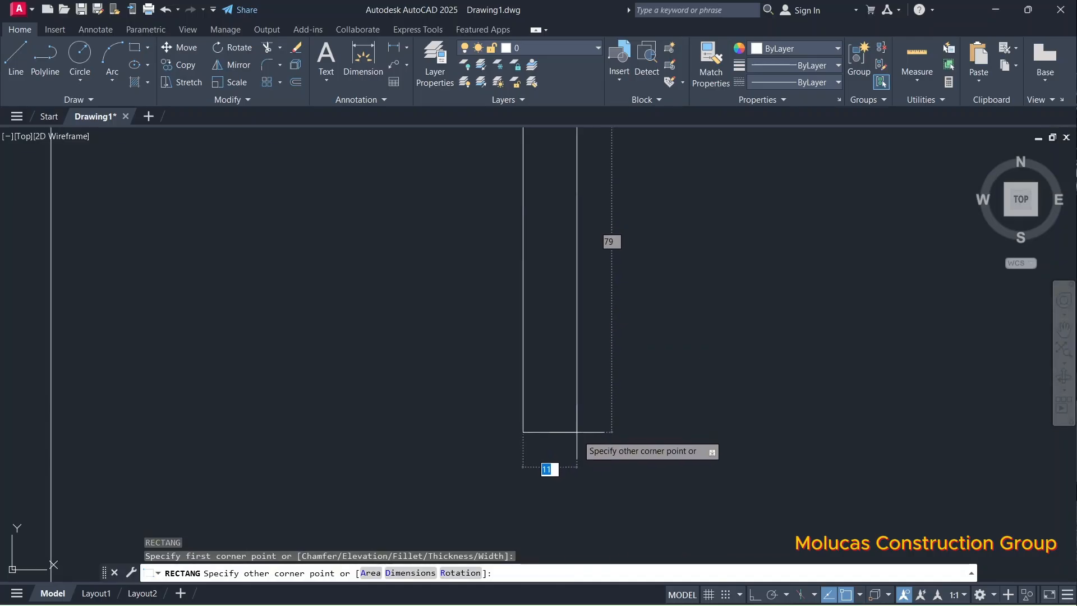
{"action": "scroll", "coordinate": [577, 435], "scroll_direction": "down", "scroll_amount": 1}
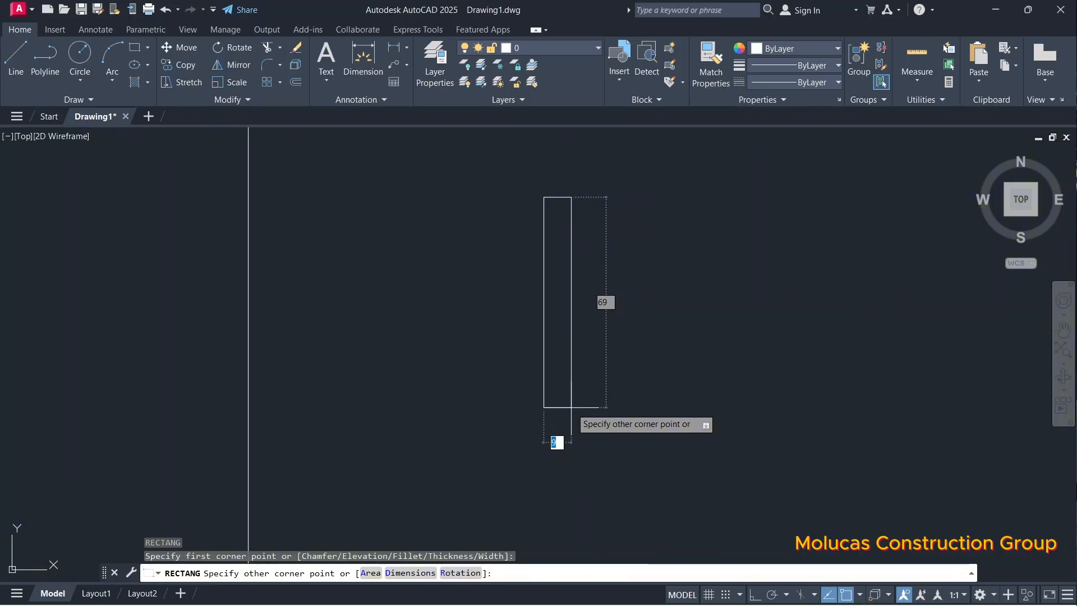
{"action": "type", "text": "8"}
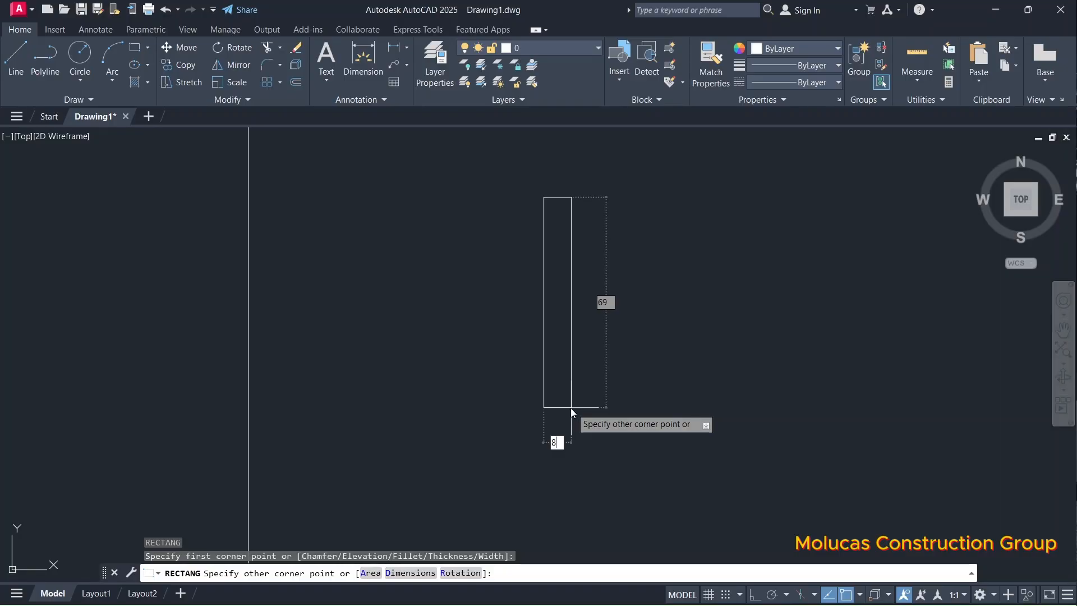
{"action": "key", "text": "Tab"}
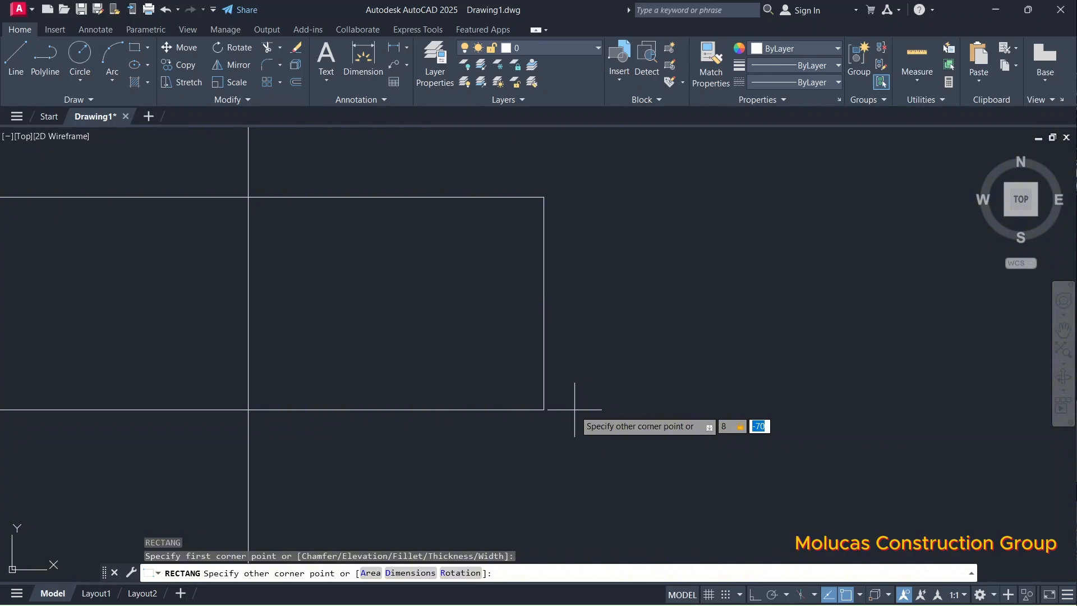
{"action": "type", "text": "30"}
{"action": "key", "text": "Return"}
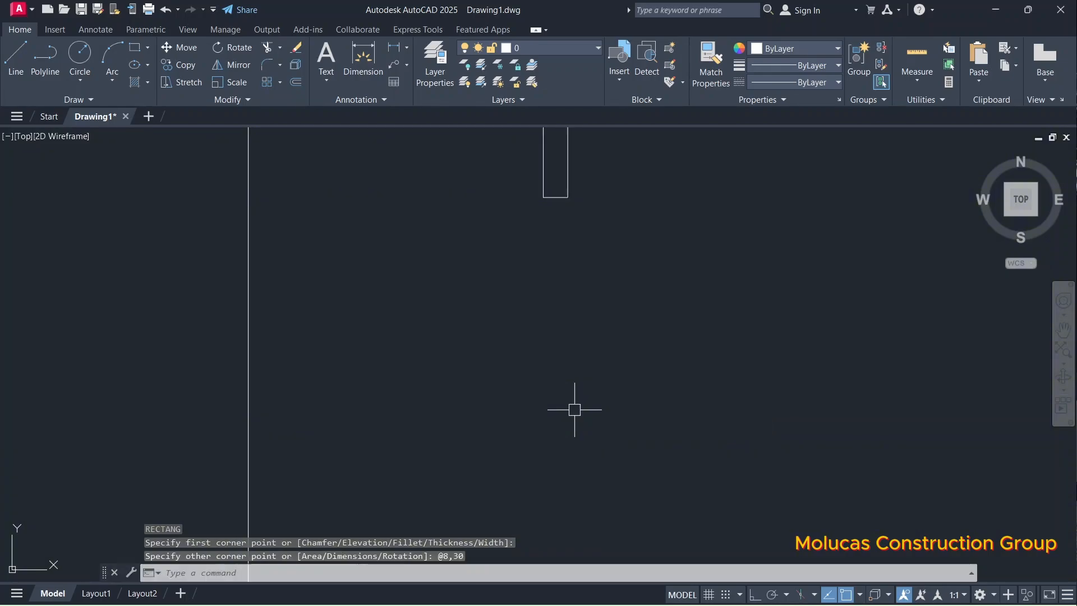
{"action": "scroll", "coordinate": [574, 416], "scroll_direction": "down", "scroll_amount": 2}
Step: Move the 8 by 30 rectangle about 60 units down inside the large square
{"action": "scroll", "coordinate": [563, 304], "scroll_direction": "up", "scroll_amount": 5}
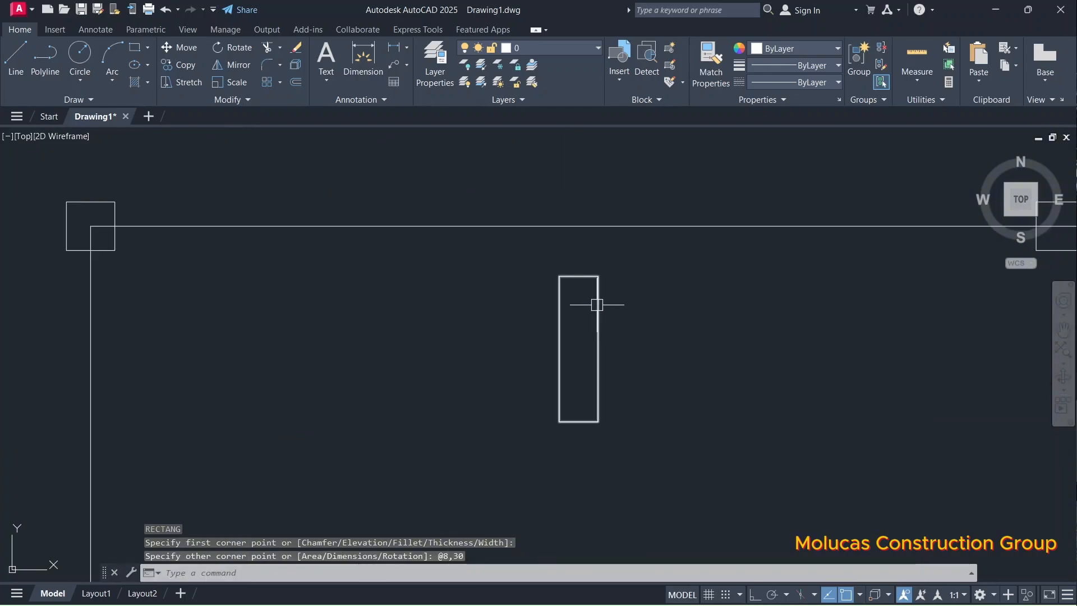
{"action": "left_click", "coordinate": [560, 302]}
{"action": "type", "text": "m"}
{"action": "key", "text": "Return"}
{"action": "left_click", "coordinate": [667, 319]}
{"action": "scroll", "coordinate": [659, 280], "scroll_direction": "down", "scroll_amount": 3}
{"action": "scroll", "coordinate": [659, 357], "scroll_direction": "up", "scroll_amount": 3}
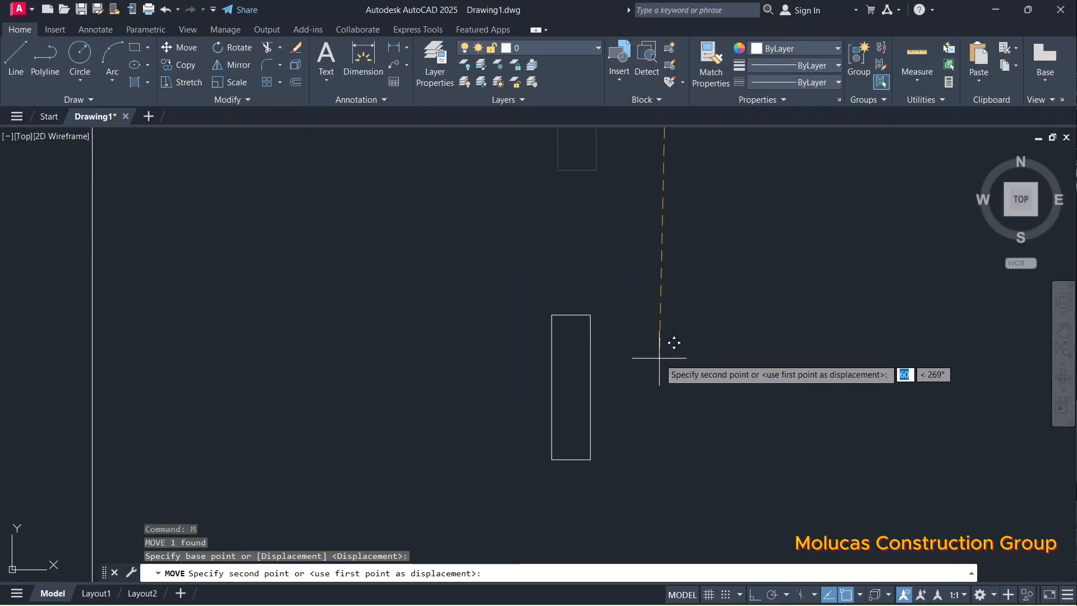
{"action": "left_click", "coordinate": [658, 357]}
{"action": "scroll", "coordinate": [591, 360], "scroll_direction": "up", "scroll_amount": 3}
{"action": "scroll", "coordinate": [594, 284], "scroll_direction": "down", "scroll_amount": 3}
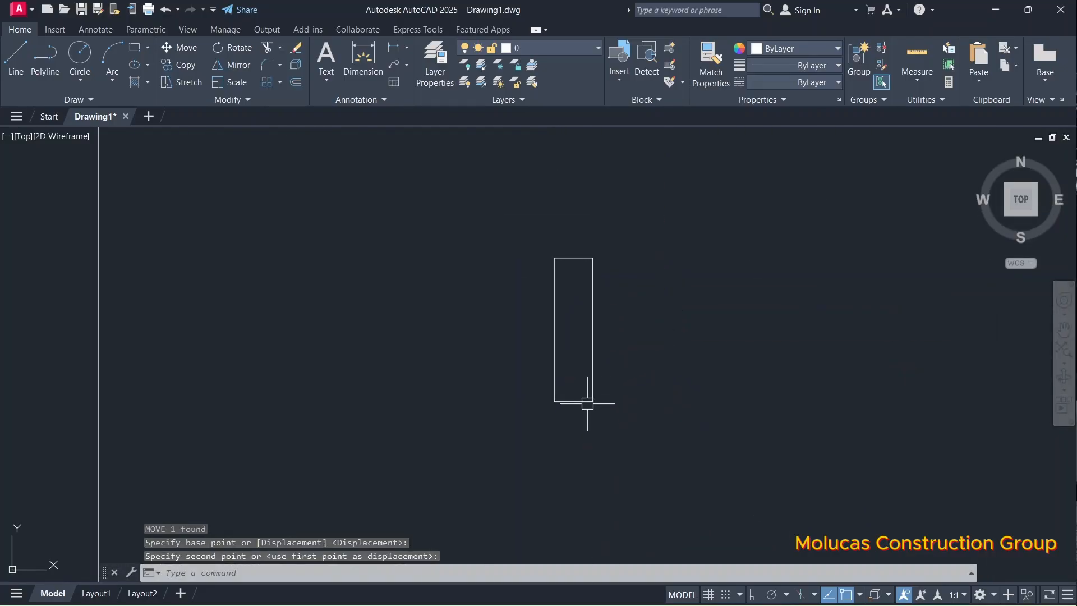
{"action": "scroll", "coordinate": [588, 402], "scroll_direction": "up", "scroll_amount": 3}
{"action": "scroll", "coordinate": [532, 467], "scroll_direction": "down", "scroll_amount": 3}
{"action": "scroll", "coordinate": [571, 400], "scroll_direction": "up", "scroll_amount": 1}
{"action": "scroll", "coordinate": [583, 391], "scroll_direction": "up", "scroll_amount": 2}
{"action": "scroll", "coordinate": [574, 379], "scroll_direction": "down", "scroll_amount": 2}
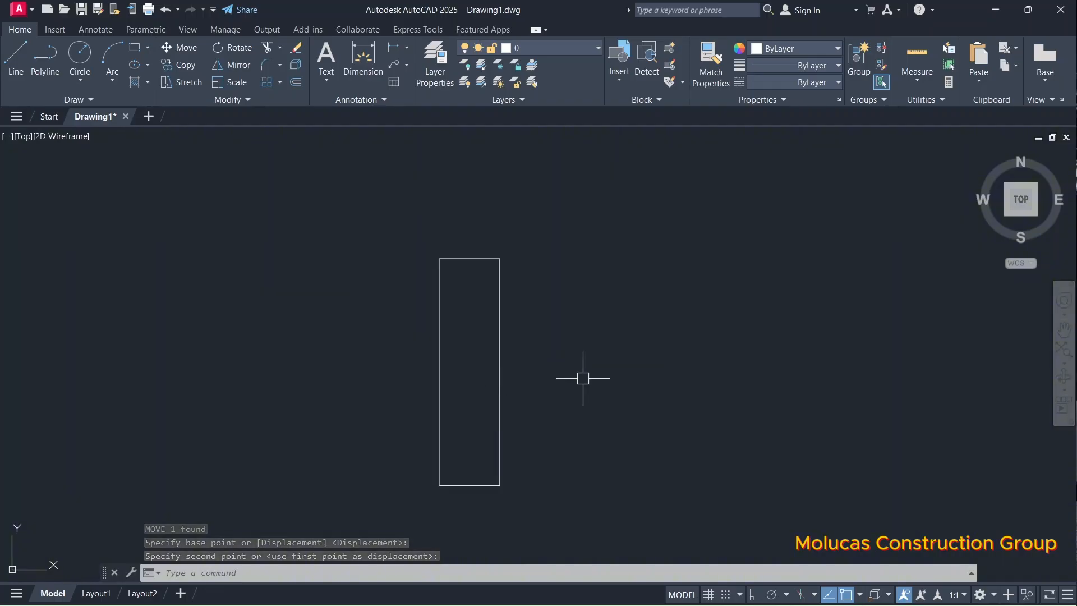
Step: Start the Rectangle command to draw another rectangle near the 8 by 30 one
{"action": "key", "text": "Escape"}
{"action": "key", "text": "Escape"}
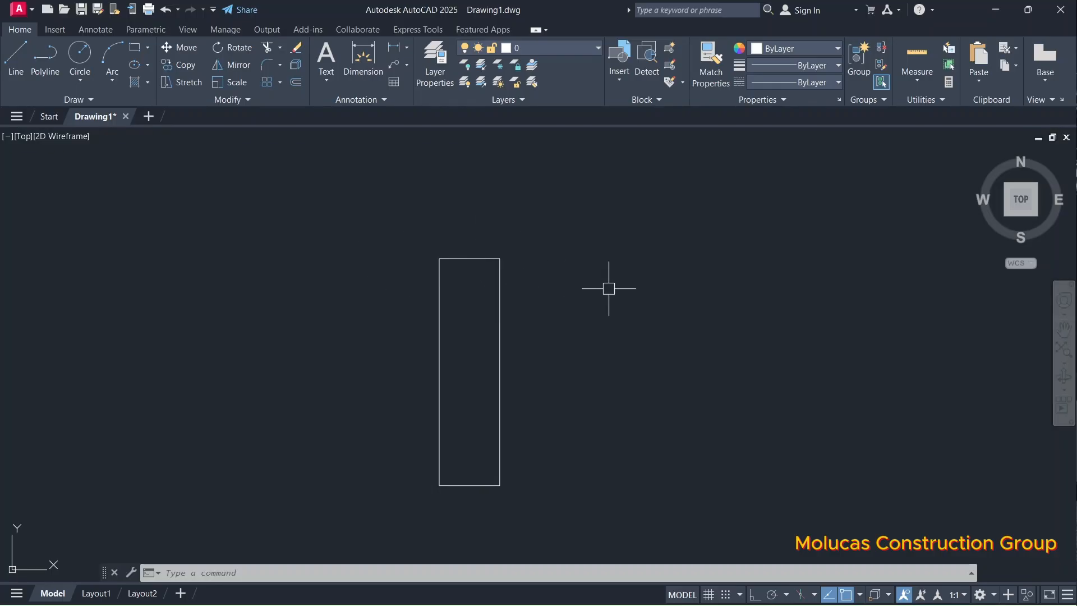
{"action": "type", "text": "RE"}
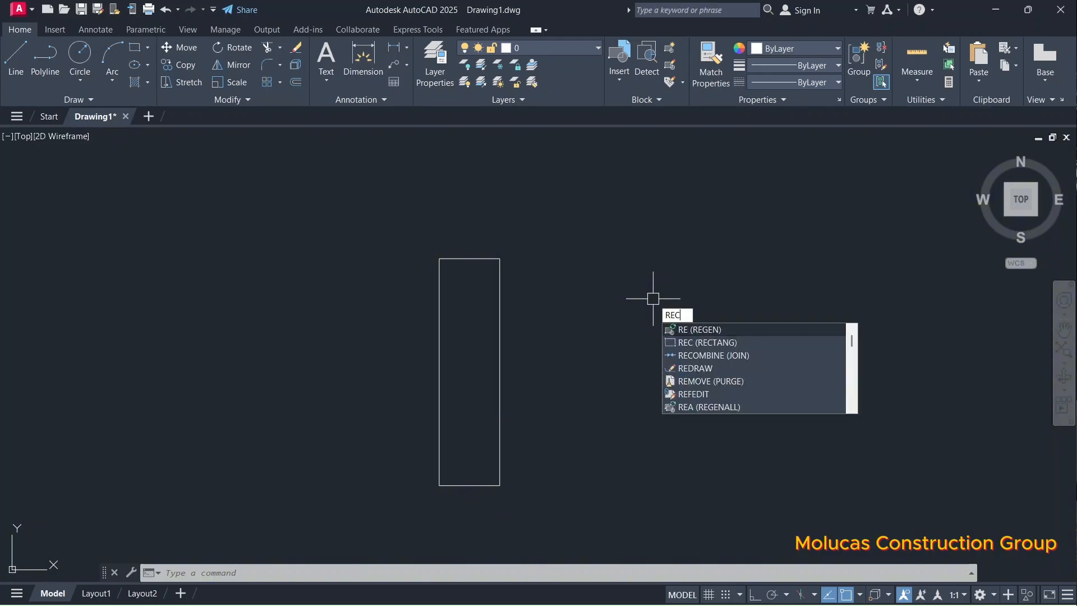
Step: Draw a rectangle 10 wide and 30 high beside the existing narrow rectangle
{"action": "type", "text": "C"}
{"action": "key", "text": "Return"}
{"action": "left_click", "coordinate": [631, 252]}
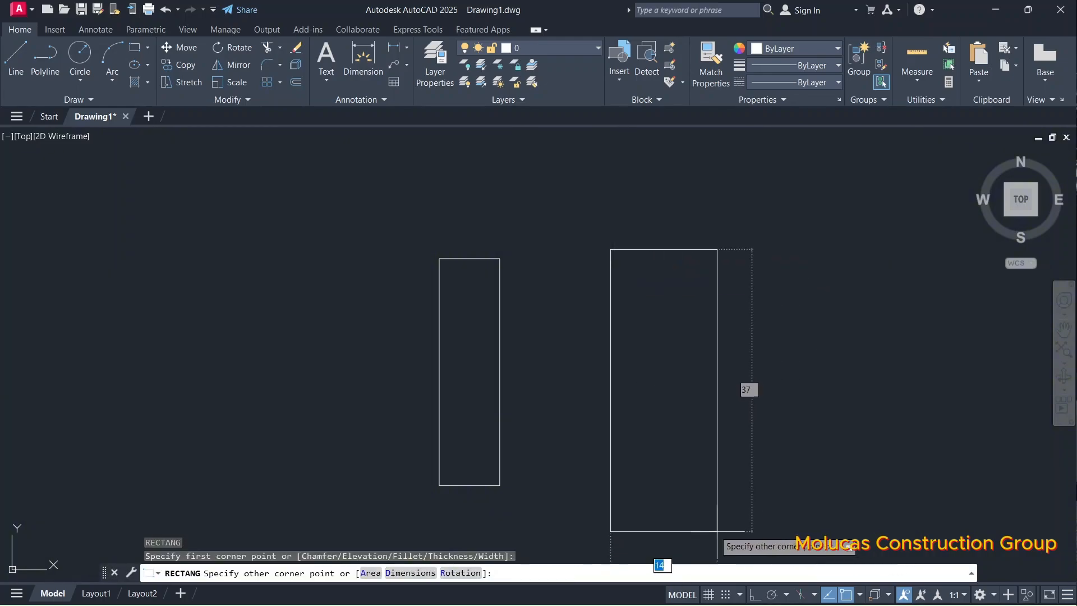
{"action": "type", "text": "10"}
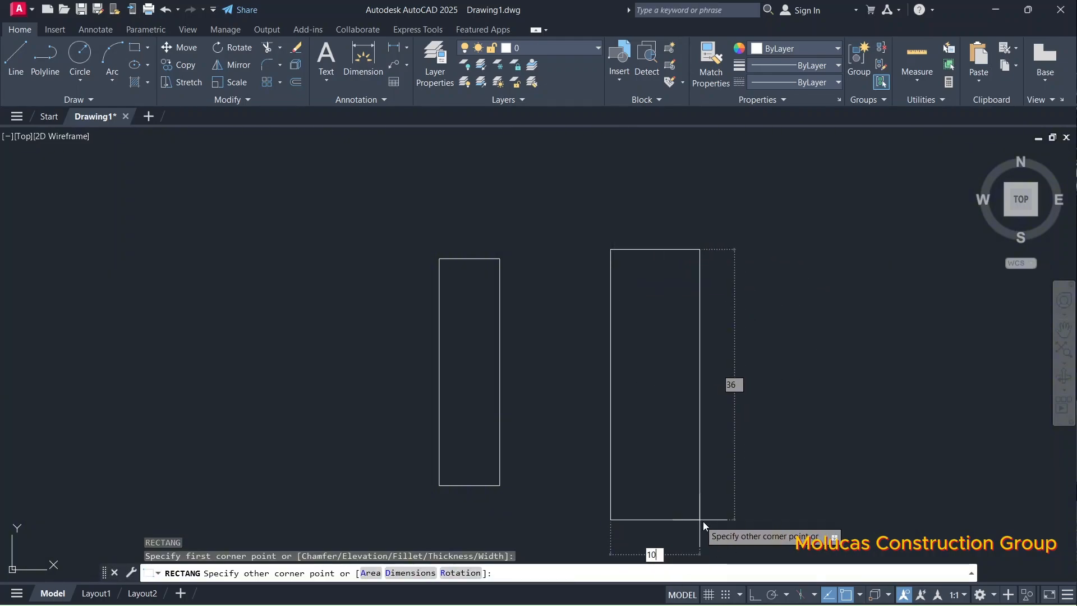
{"action": "key", "text": "Tab"}
{"action": "type", "text": "30"}
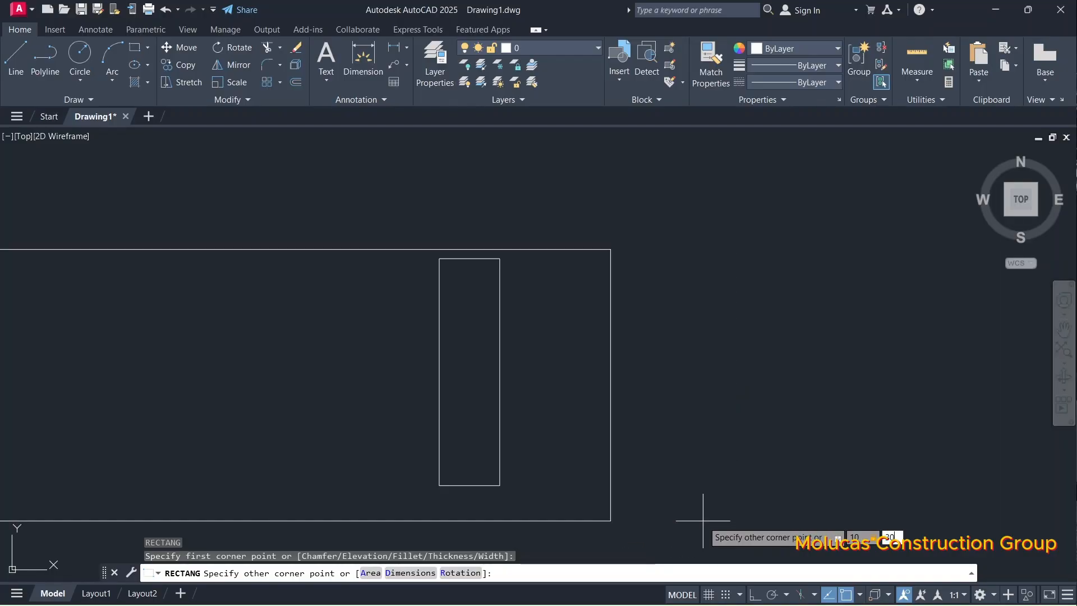
{"action": "key", "text": "Return"}
Step: Move the 10 by 30 rectangle by its top-edge midpoint onto the top-edge midpoint of the narrow rectangle
{"action": "scroll", "coordinate": [644, 463], "scroll_direction": "down", "scroll_amount": 4}
{"action": "left_click", "coordinate": [651, 382]}
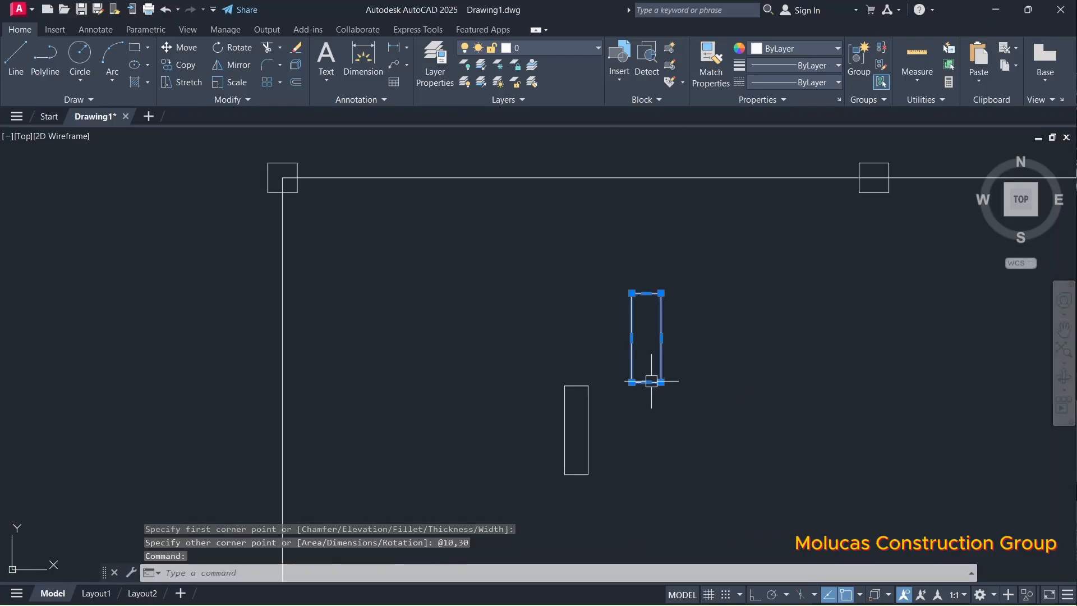
{"action": "scroll", "coordinate": [673, 352], "scroll_direction": "up", "scroll_amount": 4}
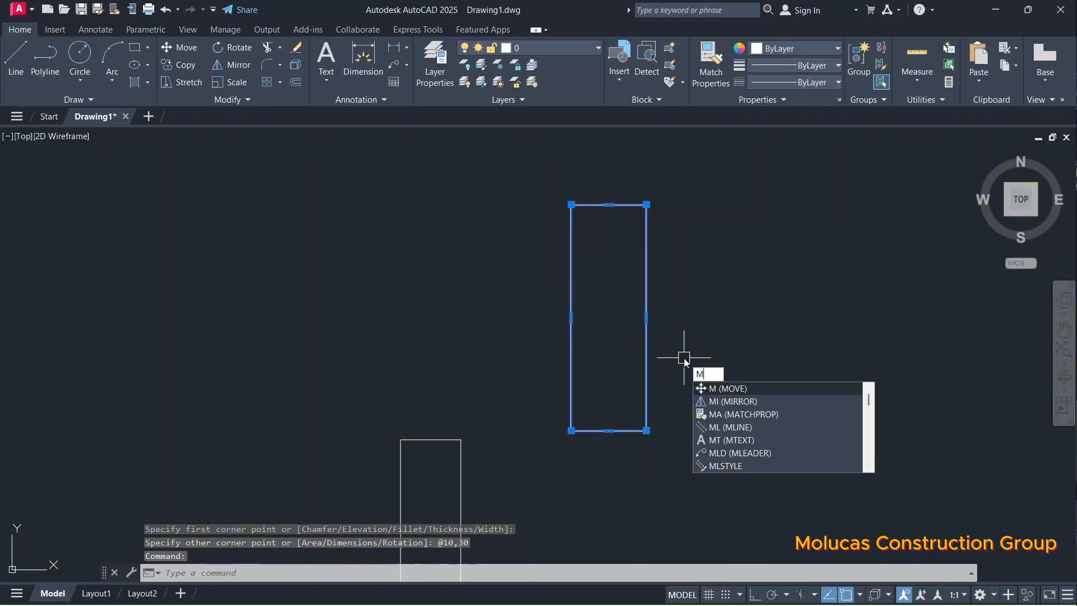
{"action": "key", "text": "Return"}
{"action": "left_click", "coordinate": [608, 203]}
{"action": "scroll", "coordinate": [704, 168], "scroll_direction": "down", "scroll_amount": 6}
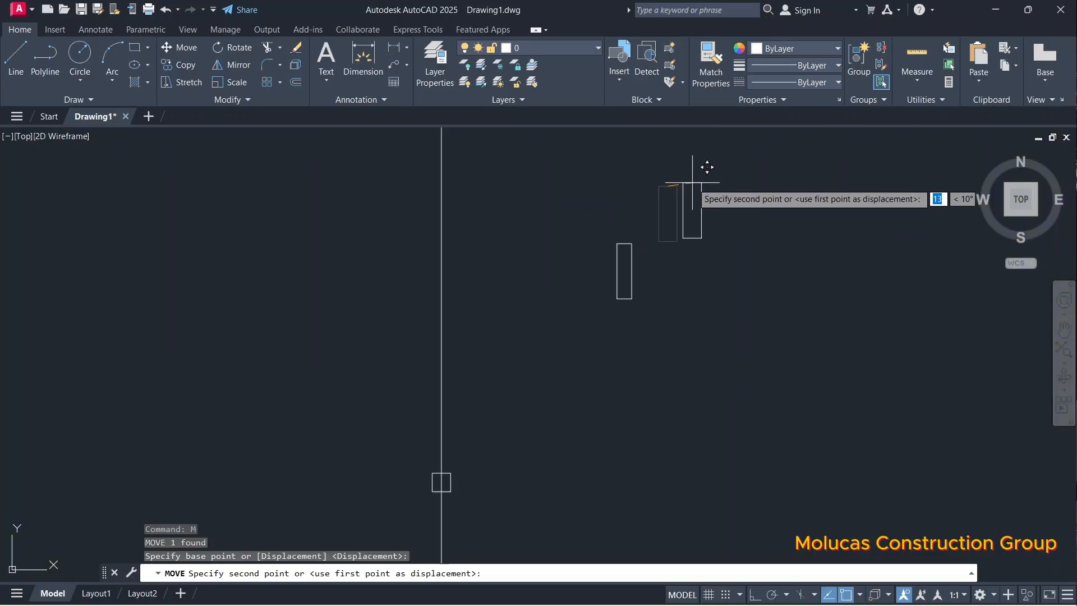
{"action": "scroll", "coordinate": [637, 240], "scroll_direction": "up", "scroll_amount": 6}
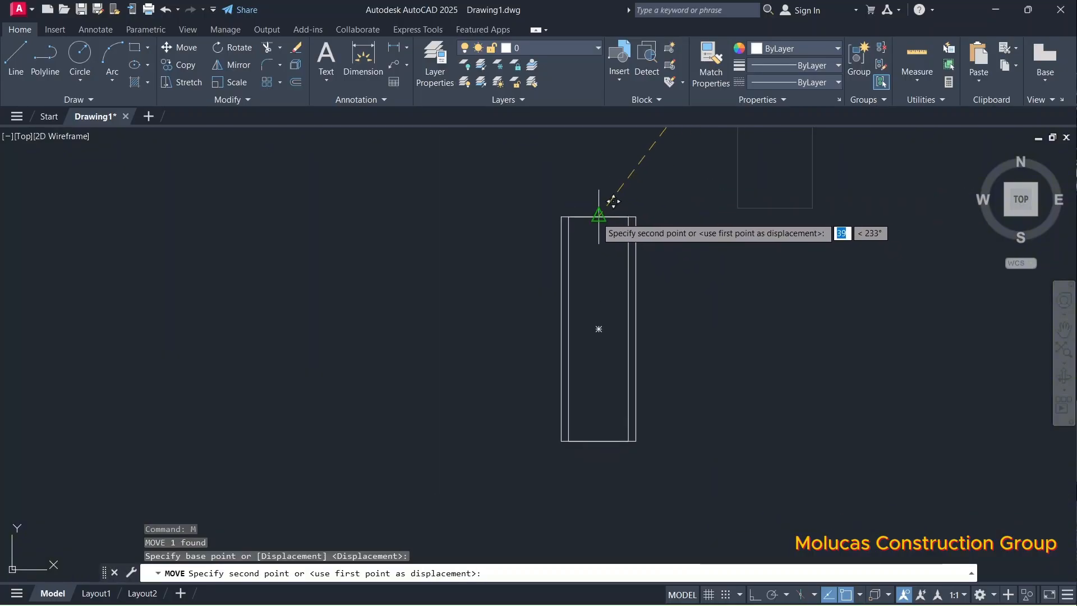
{"action": "left_click", "coordinate": [598, 215]}
{"action": "scroll", "coordinate": [617, 418], "scroll_direction": "up", "scroll_amount": 4}
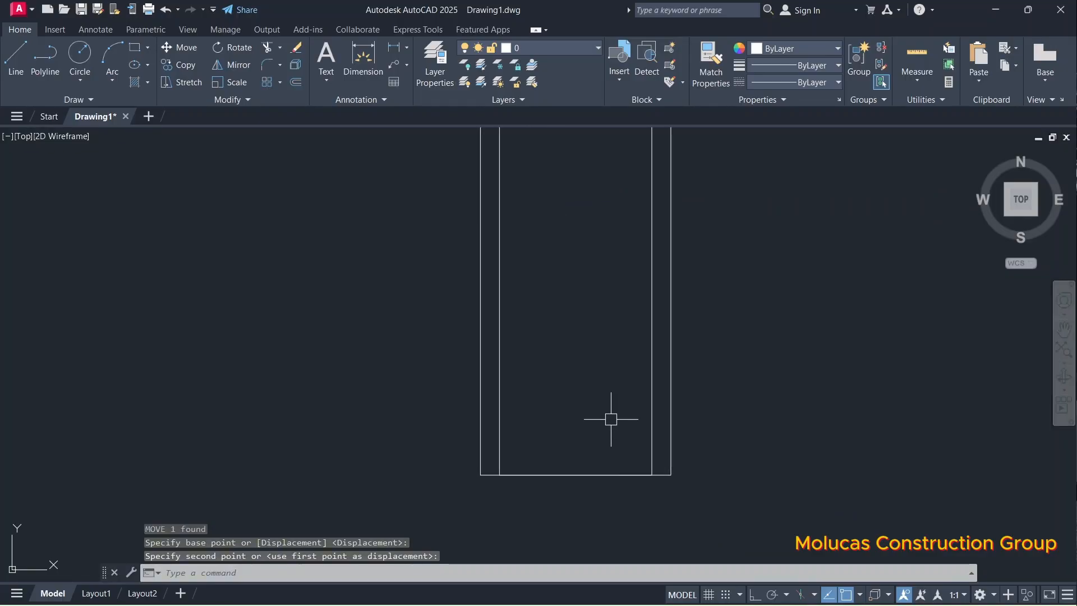
{"action": "scroll", "coordinate": [567, 370], "scroll_direction": "down", "scroll_amount": 6}
{"action": "key", "text": "Escape"}
{"action": "scroll", "coordinate": [594, 362], "scroll_direction": "up", "scroll_amount": 2}
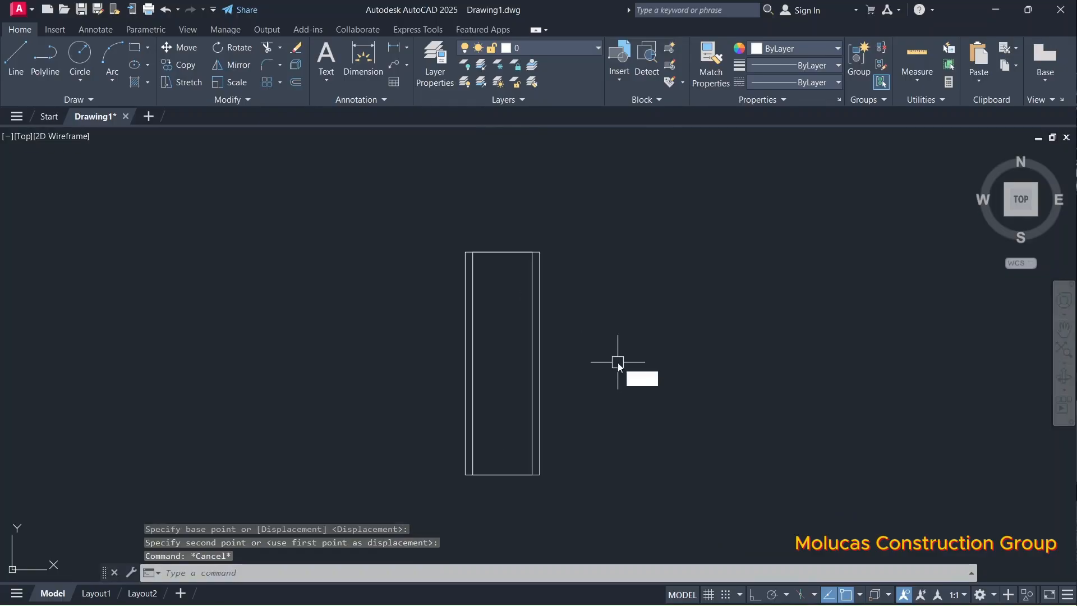
Step: Hatch the inside of the inner rectangle with the ANSI31 pattern
{"action": "type", "text": "h"}
{"action": "key", "text": "Return"}
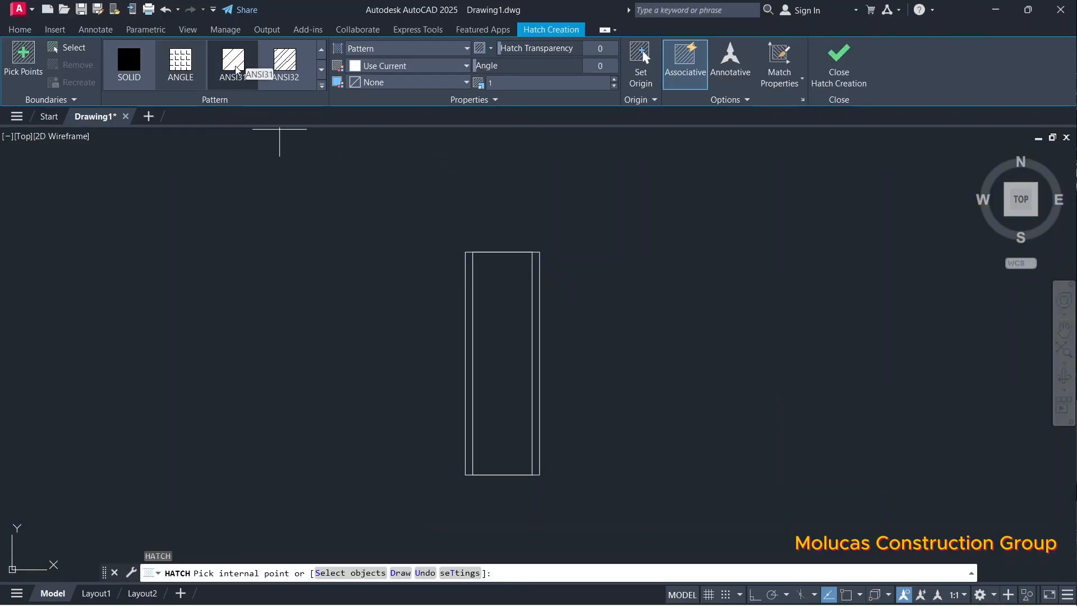
{"action": "left_click", "coordinate": [233, 57]}
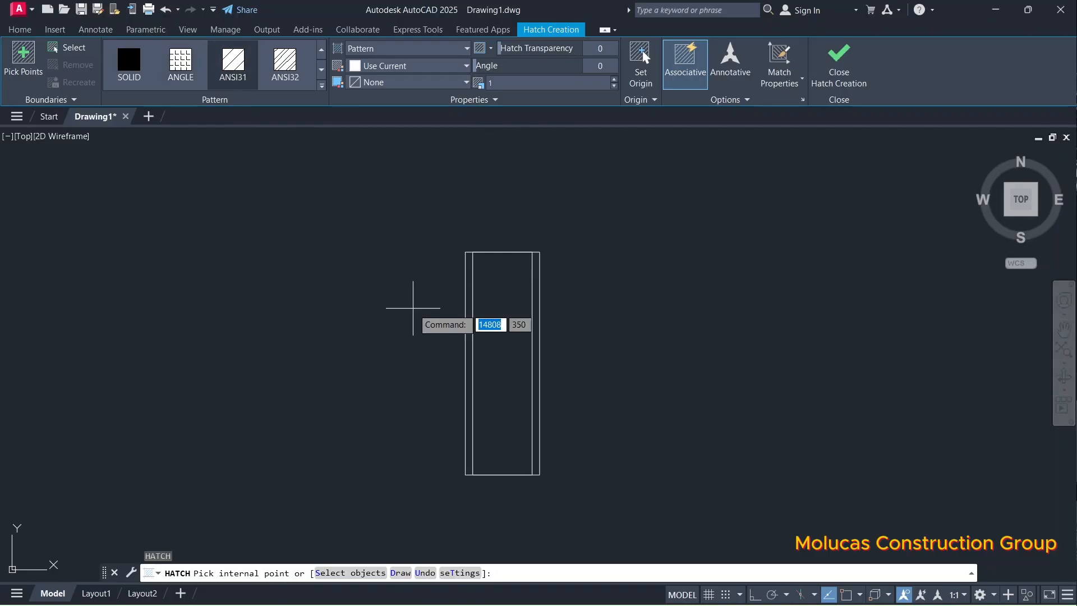
{"action": "left_click", "coordinate": [505, 345]}
{"action": "key", "text": "Escape"}
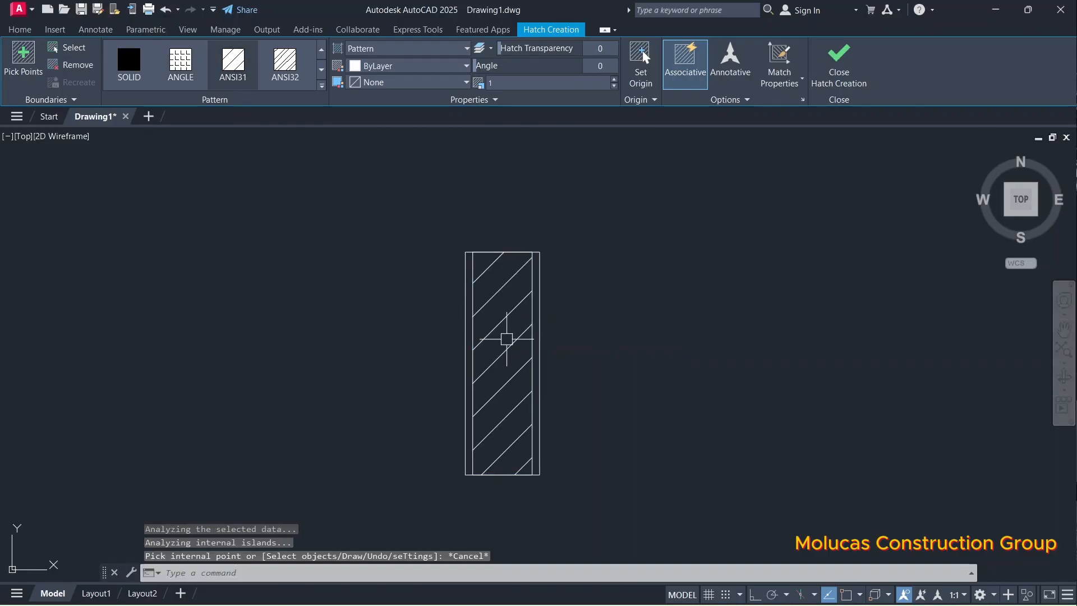
{"action": "scroll", "coordinate": [531, 365], "scroll_direction": "down", "scroll_amount": 3}
{"action": "scroll", "coordinate": [531, 369], "scroll_direction": "up", "scroll_amount": 2}
{"action": "scroll", "coordinate": [524, 369], "scroll_direction": "up", "scroll_amount": 2}
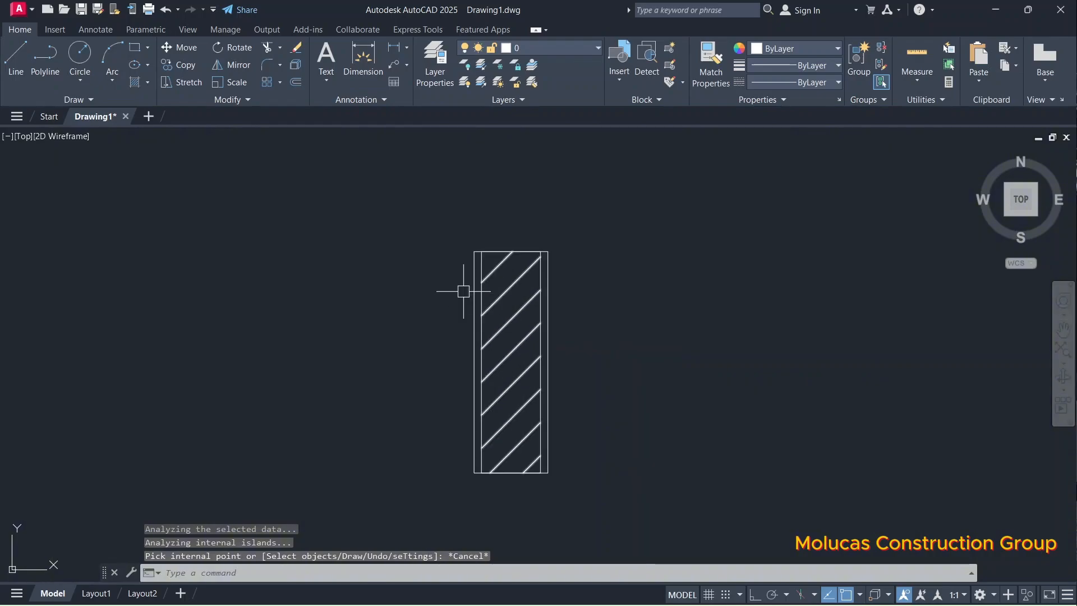
{"action": "left_click", "coordinate": [421, 199]}
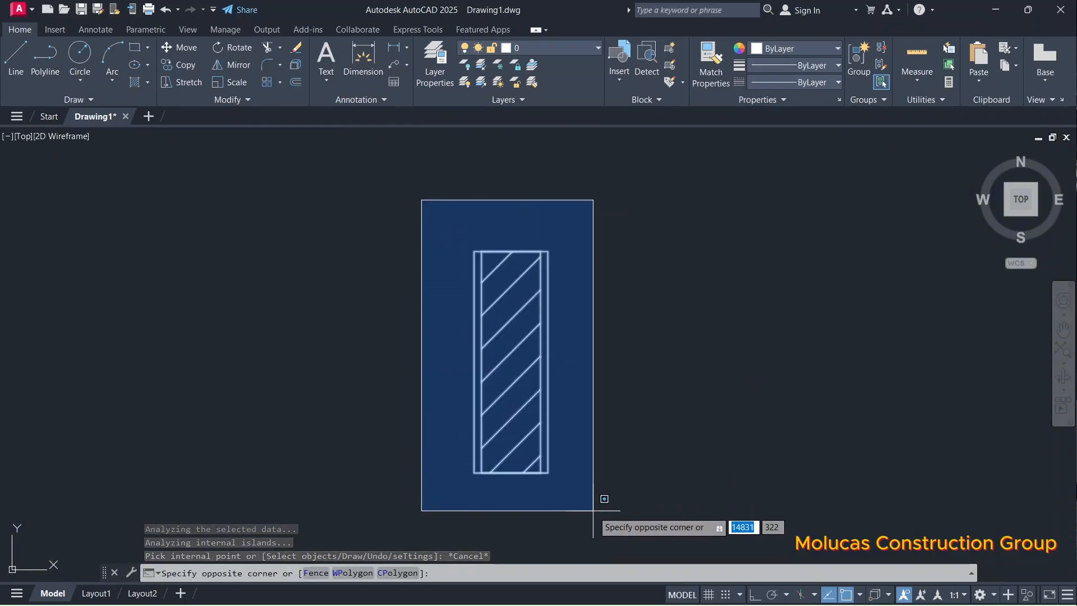
{"action": "left_click", "coordinate": [597, 510]}
{"action": "key", "text": "Escape"}
{"action": "left_click", "coordinate": [403, 219]}
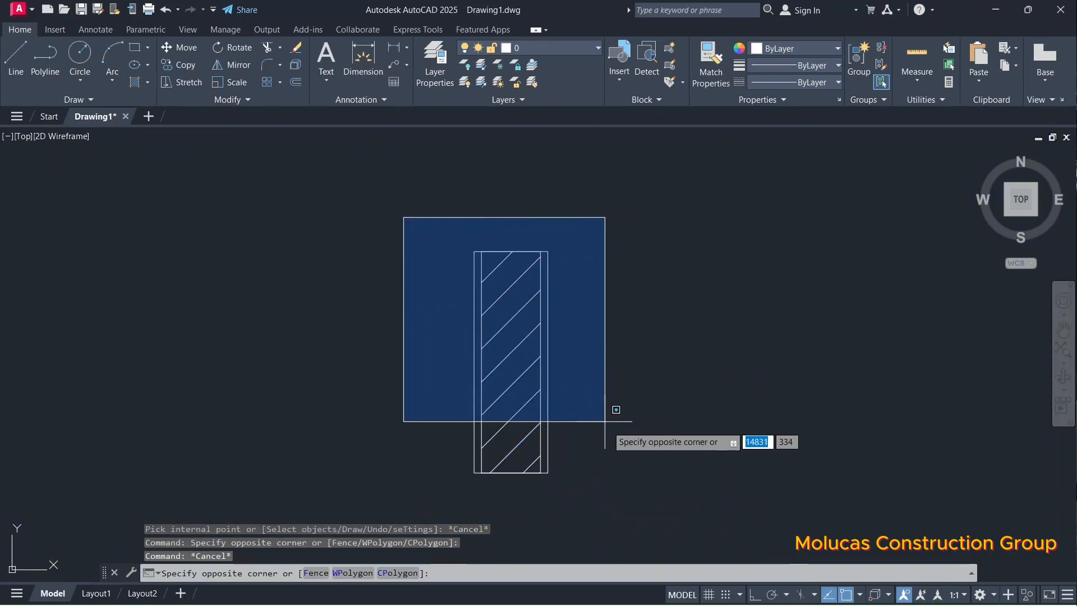
{"action": "key", "text": "Escape"}
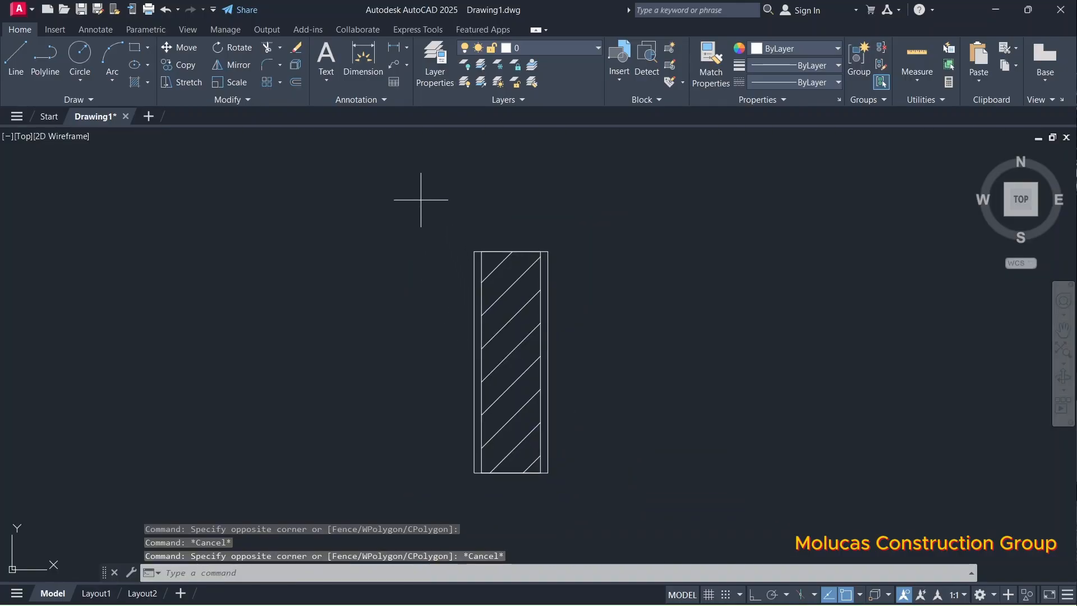
Step: Convert both rectangles and the hatch into a block named DYNAMIC BLOCK DINDING, with centimeters as the block unit
{"action": "left_click", "coordinate": [421, 200]}
{"action": "left_click", "coordinate": [612, 497]}
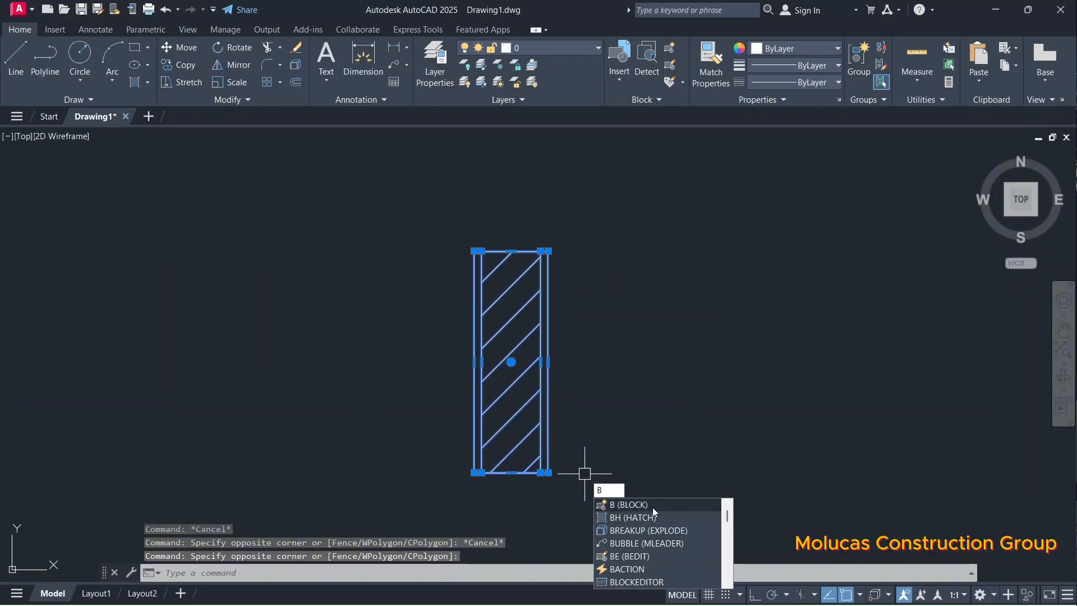
{"action": "left_click", "coordinate": [651, 504]}
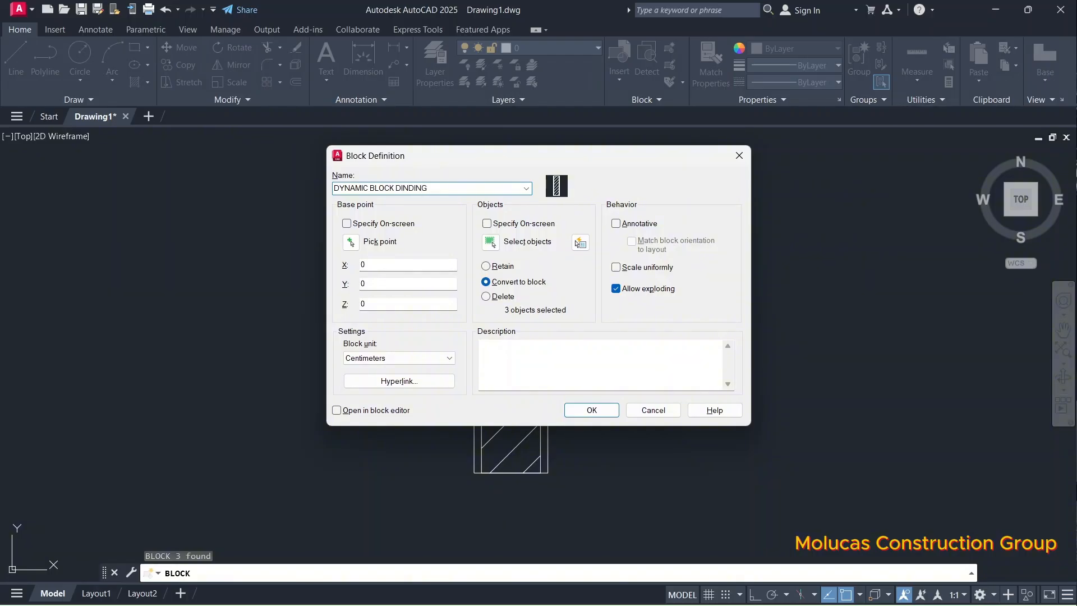
{"action": "left_click", "coordinate": [592, 410]}
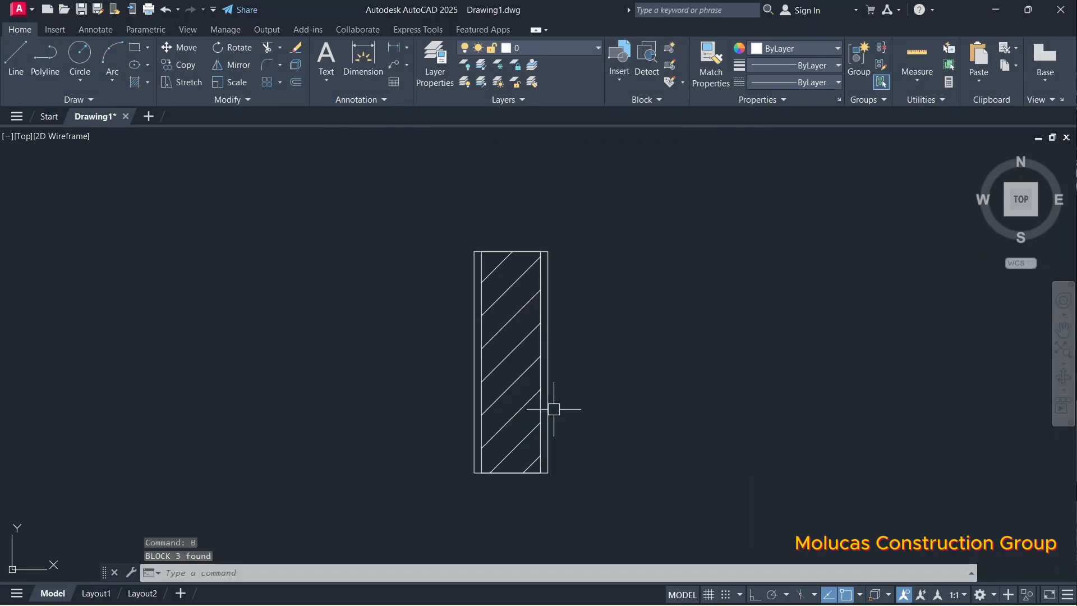
Step: Check that the hatched wall segment can be selected as a single block
{"action": "scroll", "coordinate": [553, 404], "scroll_direction": "down", "scroll_amount": 3}
{"action": "scroll", "coordinate": [553, 408], "scroll_direction": "up", "scroll_amount": 3}
{"action": "scroll", "coordinate": [549, 384], "scroll_direction": "down", "scroll_amount": 4}
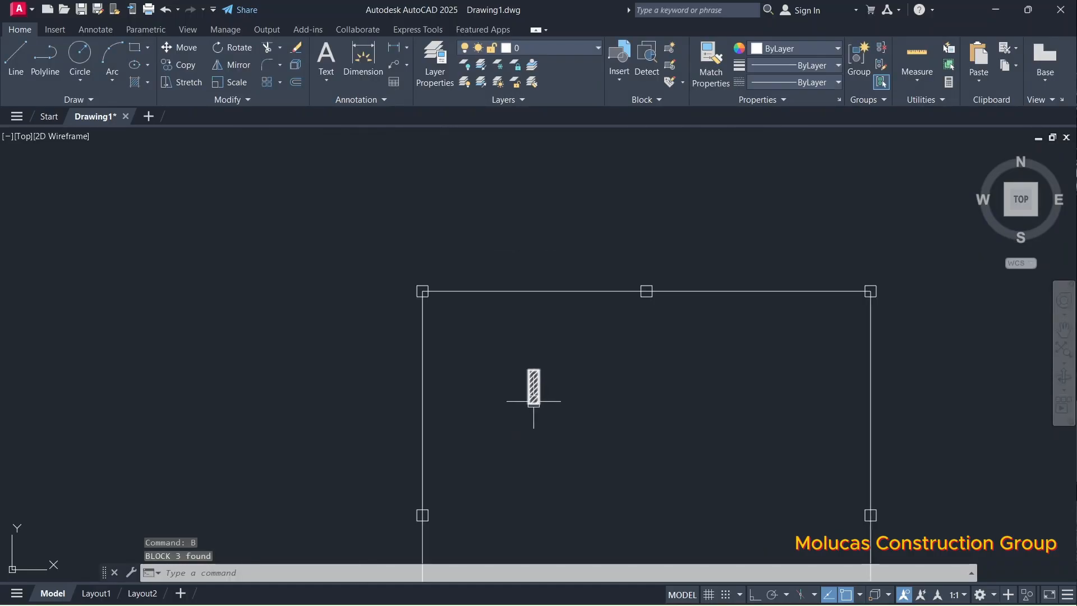
{"action": "scroll", "coordinate": [533, 399], "scroll_direction": "up", "scroll_amount": 2}
{"action": "left_click", "coordinate": [538, 371]}
{"action": "scroll", "coordinate": [538, 371], "scroll_direction": "up", "scroll_amount": 4}
{"action": "key", "text": "Escape"}
{"action": "scroll", "coordinate": [539, 371], "scroll_direction": "down", "scroll_amount": 1}
{"action": "scroll", "coordinate": [529, 346], "scroll_direction": "down", "scroll_amount": 5}
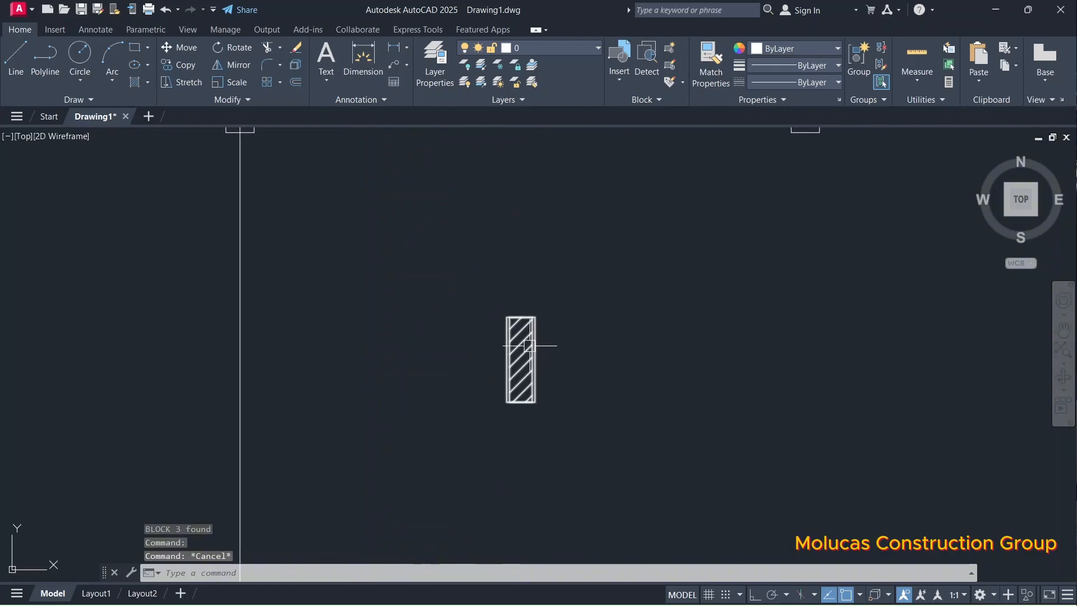
Step: Open the DYNAMIC BLOCK DINDING definition in the block editor
{"action": "double_click", "coordinate": [528, 346]}
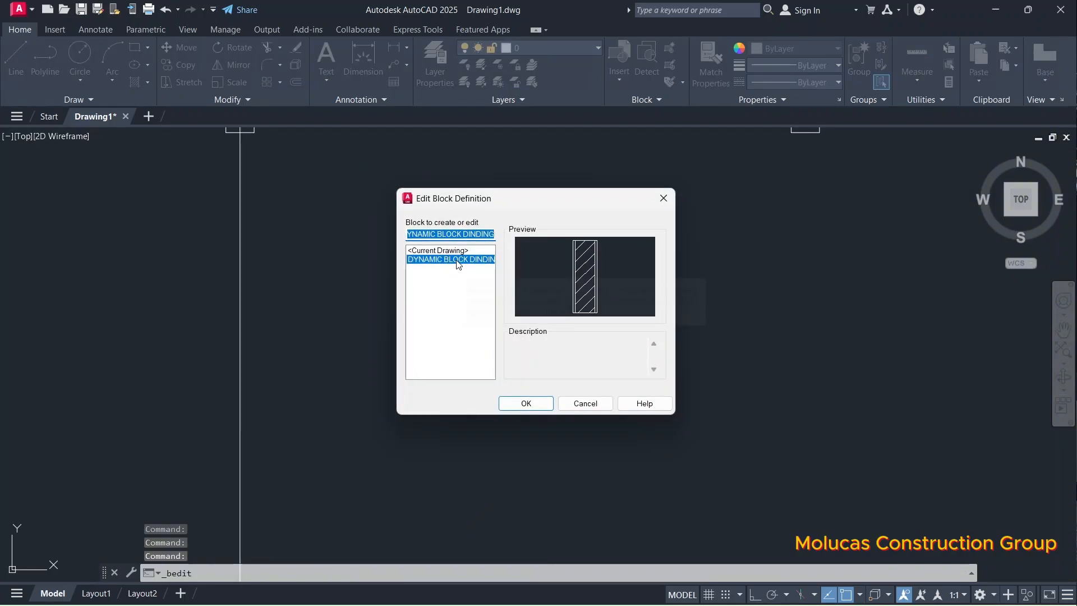
{"action": "left_click", "coordinate": [441, 259]}
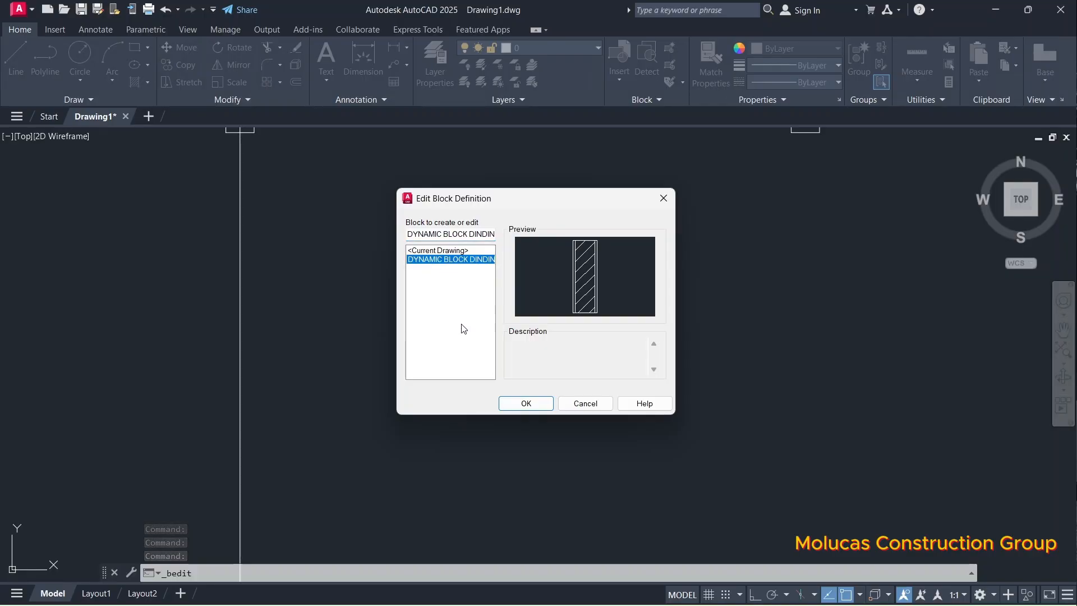
{"action": "left_click", "coordinate": [525, 403]}
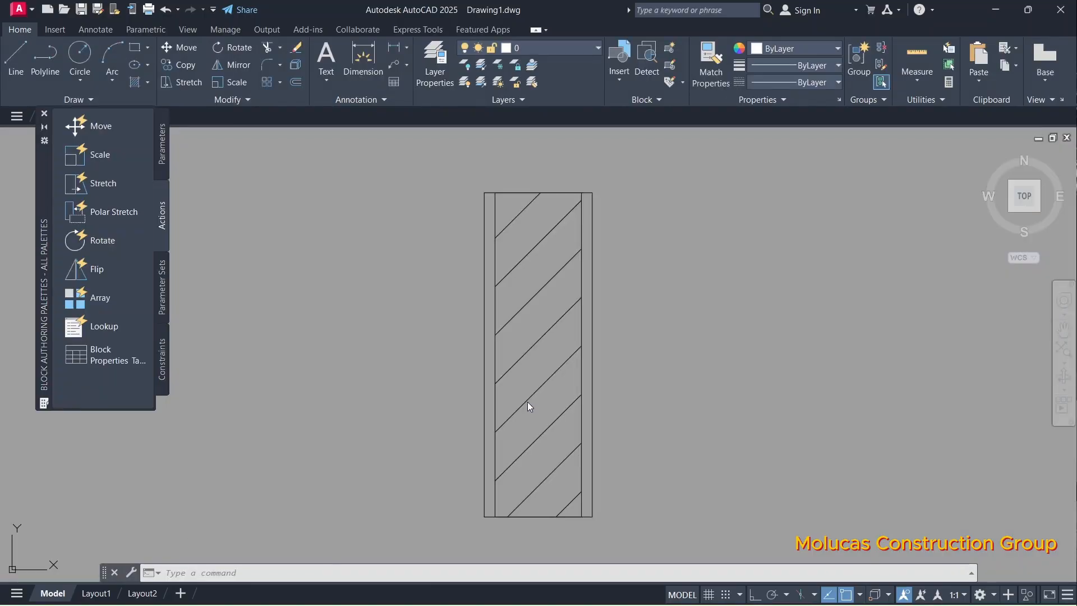
{"action": "scroll", "coordinate": [595, 227], "scroll_direction": "down", "scroll_amount": 3}
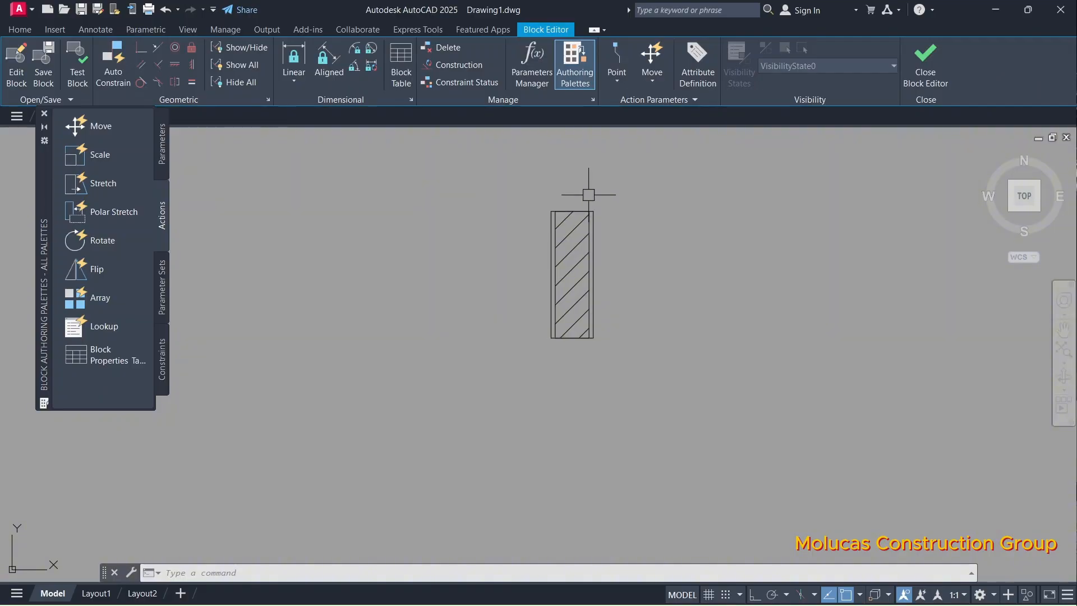
{"action": "scroll", "coordinate": [589, 189], "scroll_direction": "up", "scroll_amount": 2}
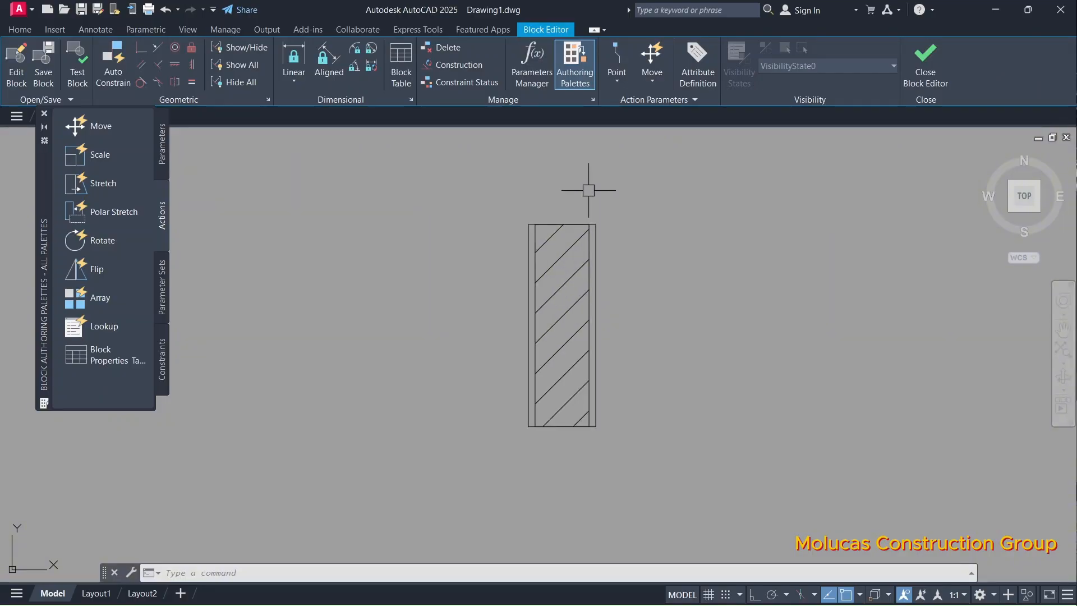
{"action": "scroll", "coordinate": [591, 300], "scroll_direction": "up", "scroll_amount": 2}
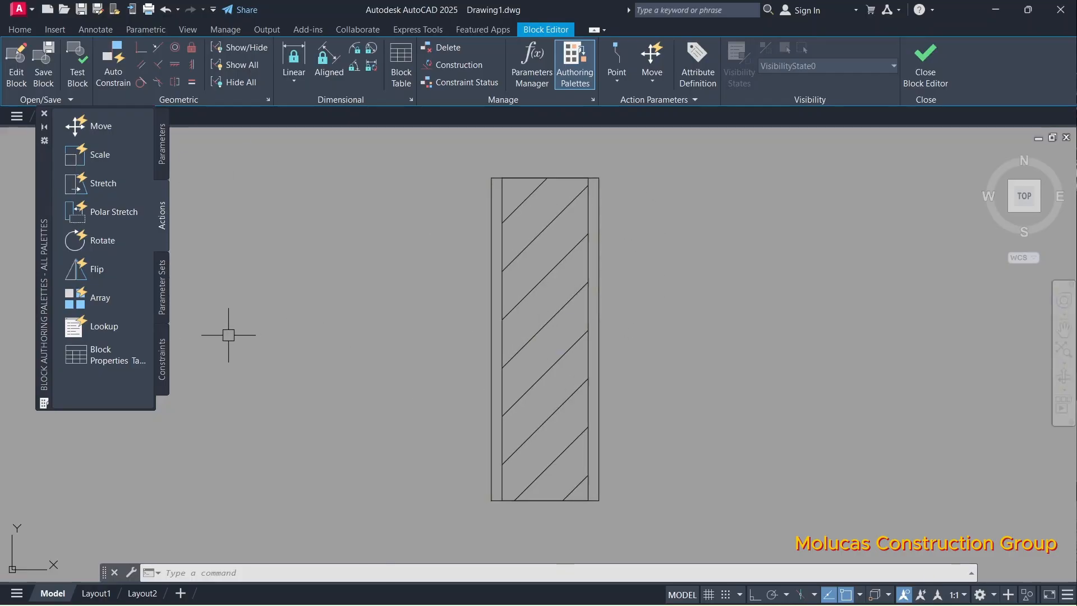
{"action": "left_click", "coordinate": [163, 370]}
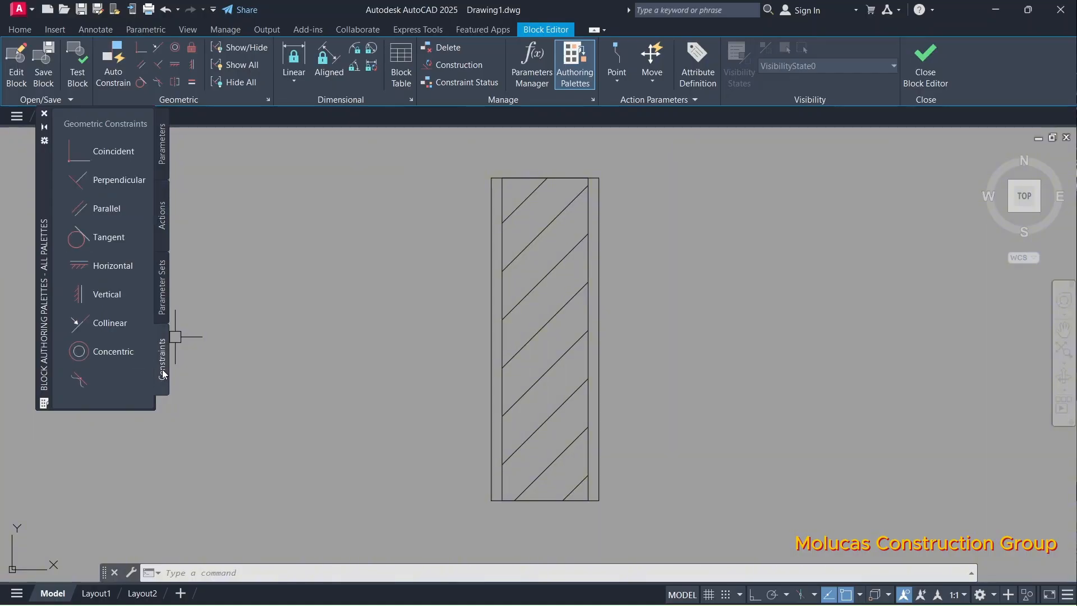
{"action": "left_click", "coordinate": [164, 301]}
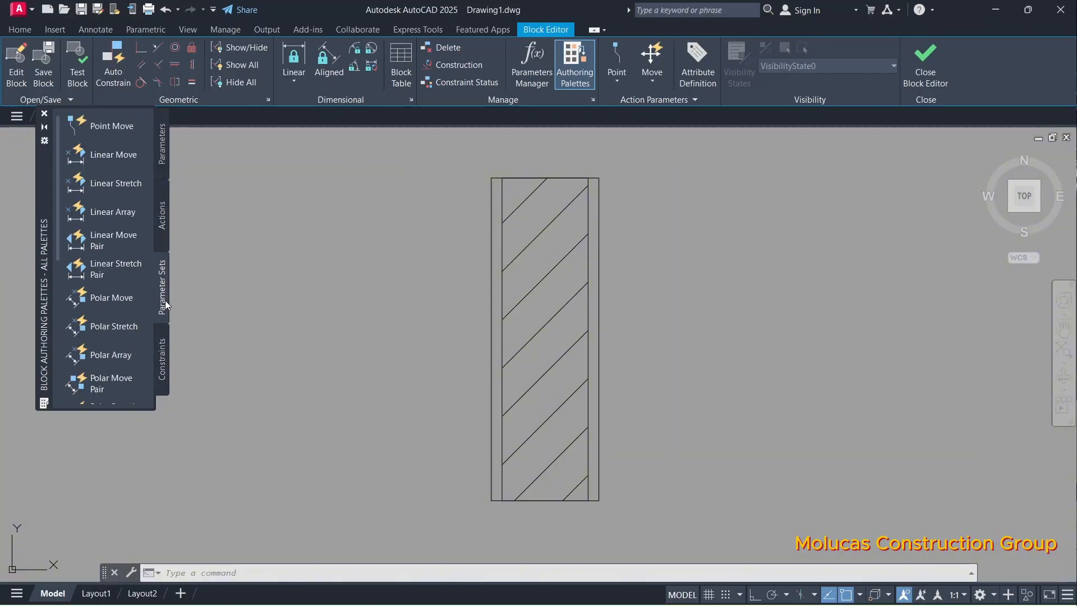
{"action": "left_click", "coordinate": [162, 221]}
{"action": "left_click", "coordinate": [161, 154]}
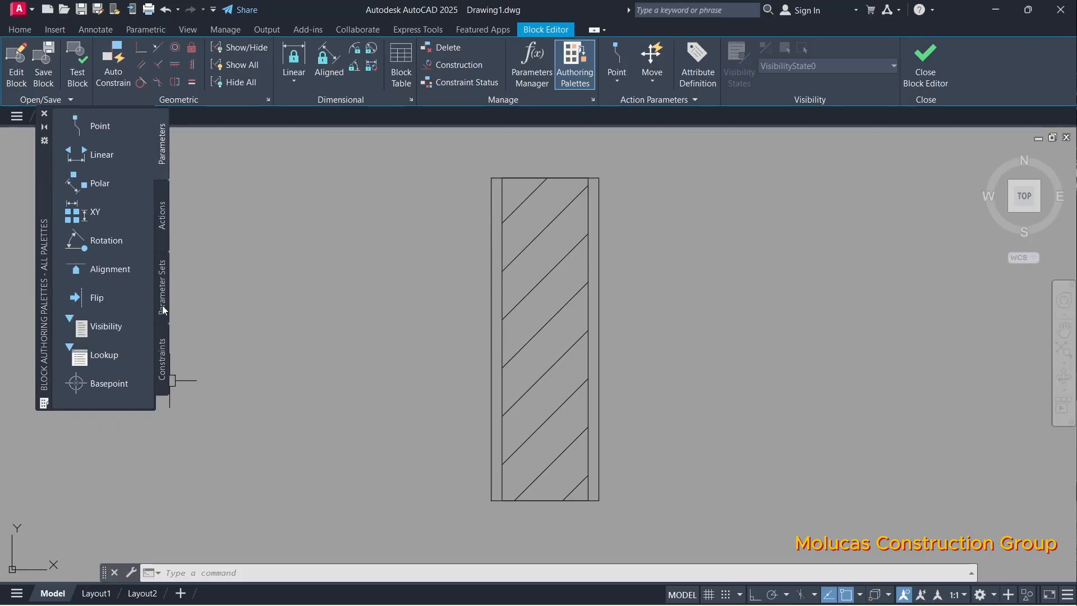
Step: Add a Linear Stretch Pair parameter set from the wall's bottom midpoint to its top midpoint, with its label to the right of the wall
{"action": "left_click", "coordinate": [162, 289]}
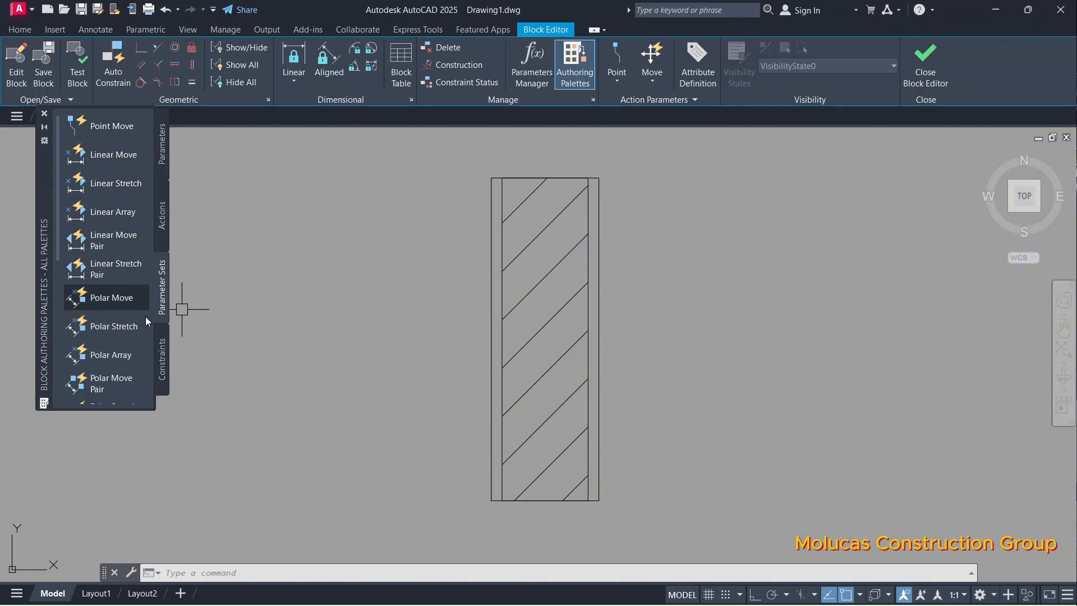
{"action": "left_click", "coordinate": [113, 268]}
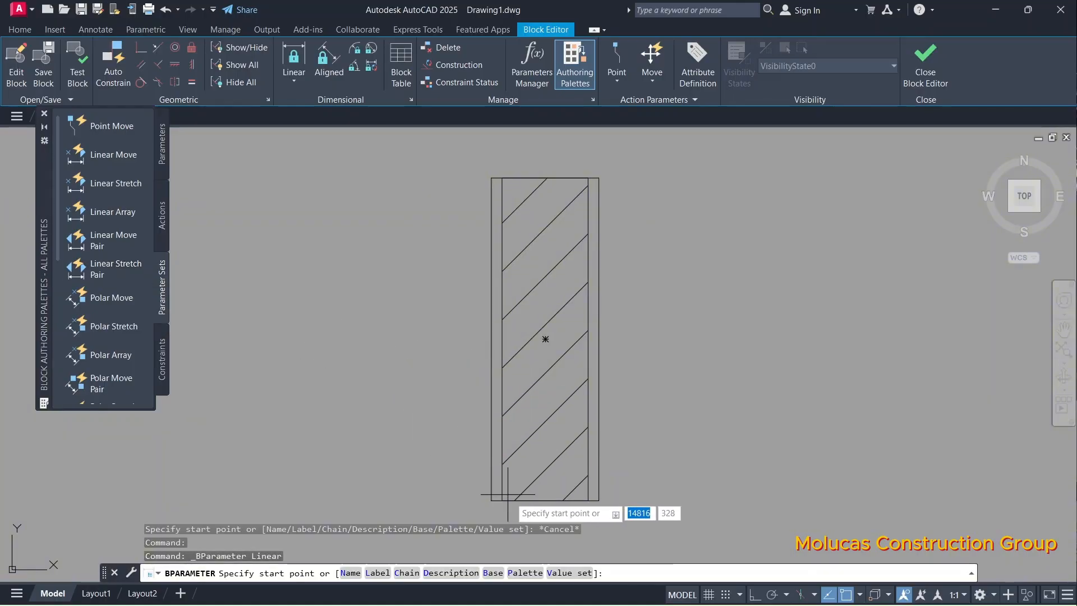
{"action": "left_click", "coordinate": [545, 498]}
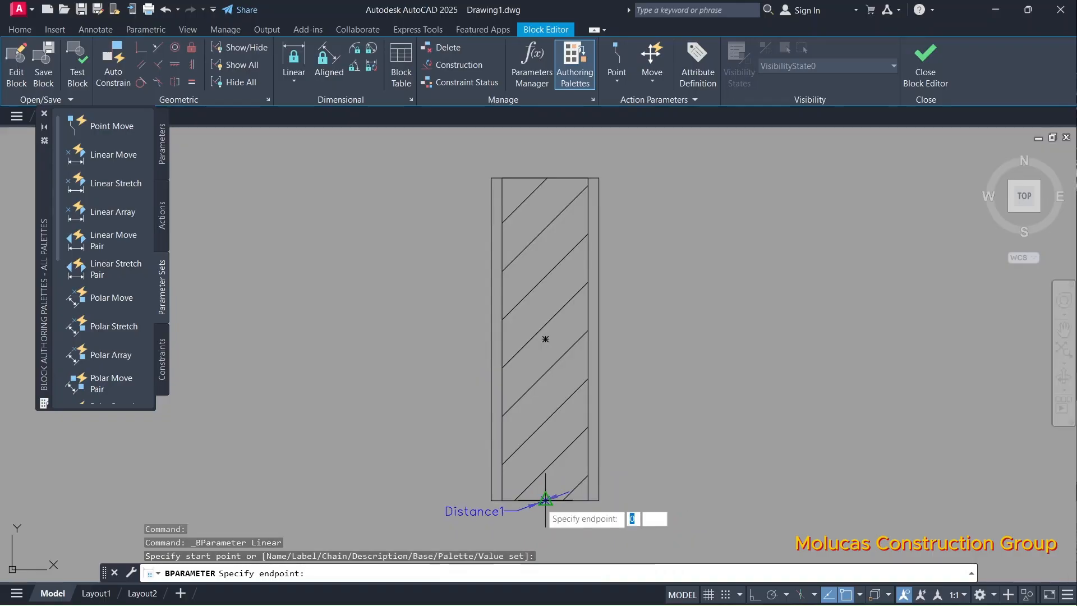
{"action": "left_click", "coordinate": [545, 178]}
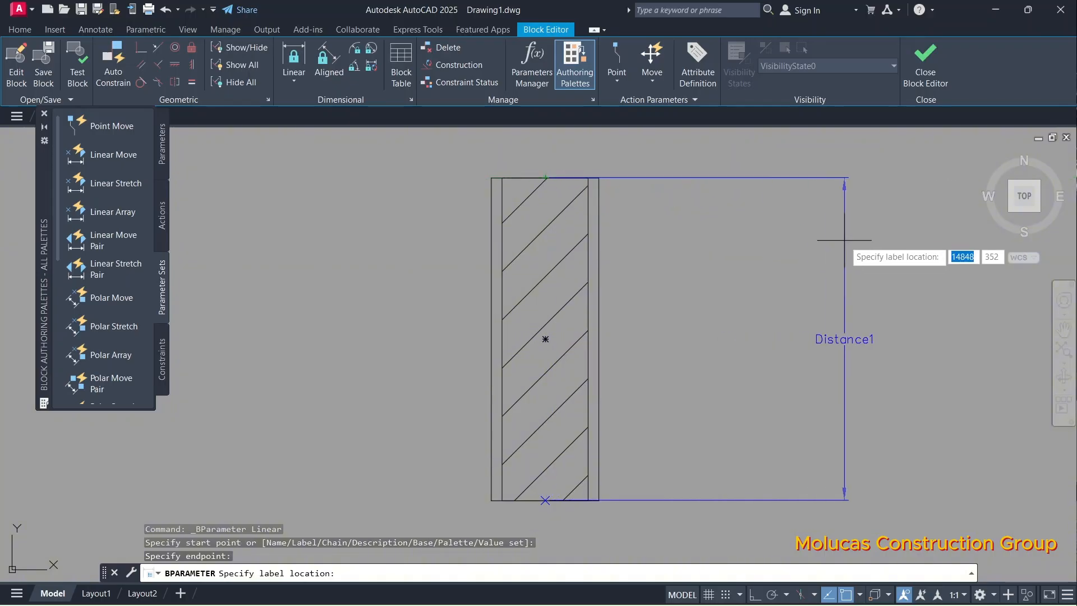
{"action": "scroll", "coordinate": [692, 251], "scroll_direction": "up", "scroll_amount": 1}
{"action": "scroll", "coordinate": [692, 249], "scroll_direction": "down", "scroll_amount": 2}
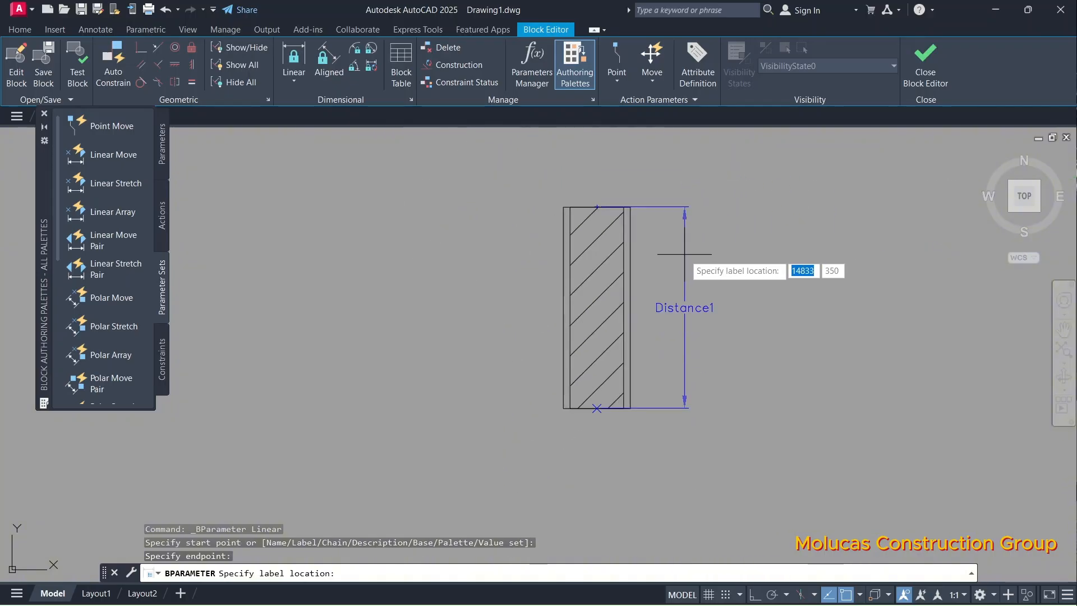
{"action": "scroll", "coordinate": [691, 259], "scroll_direction": "up", "scroll_amount": 2}
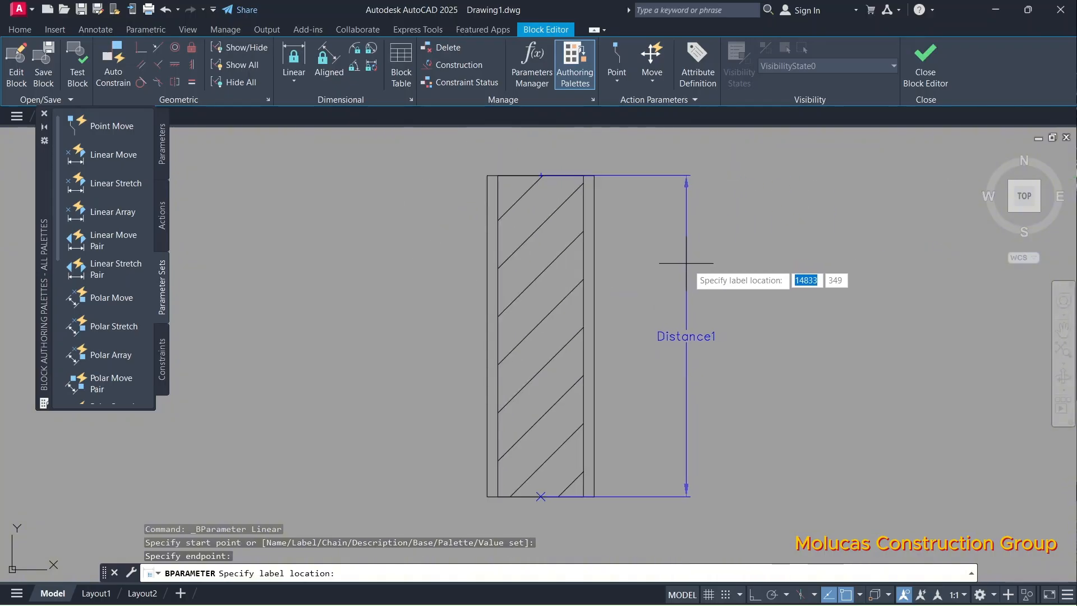
{"action": "left_click", "coordinate": [696, 261]}
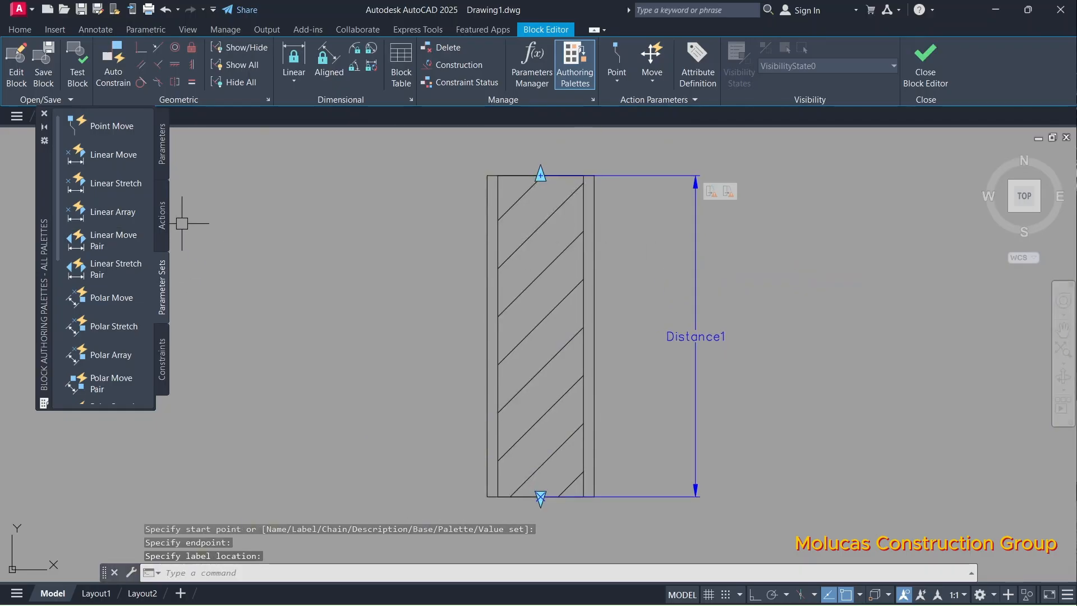
Step: Start a Stretch action on the linear parameter's start point and frame the lower end of the wall
{"action": "left_click", "coordinate": [161, 223]}
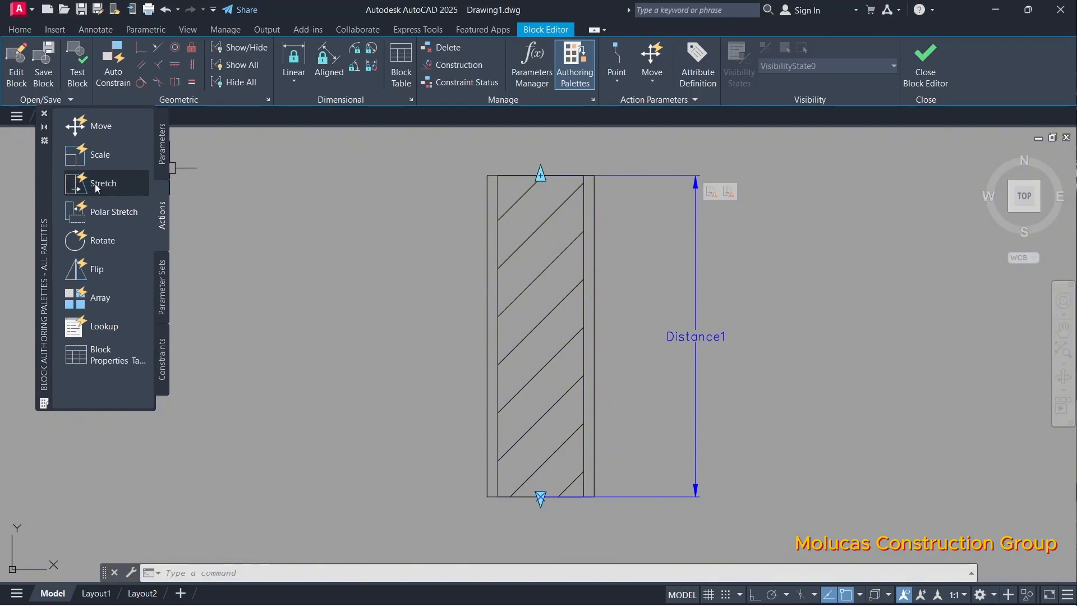
{"action": "left_click", "coordinate": [77, 189]}
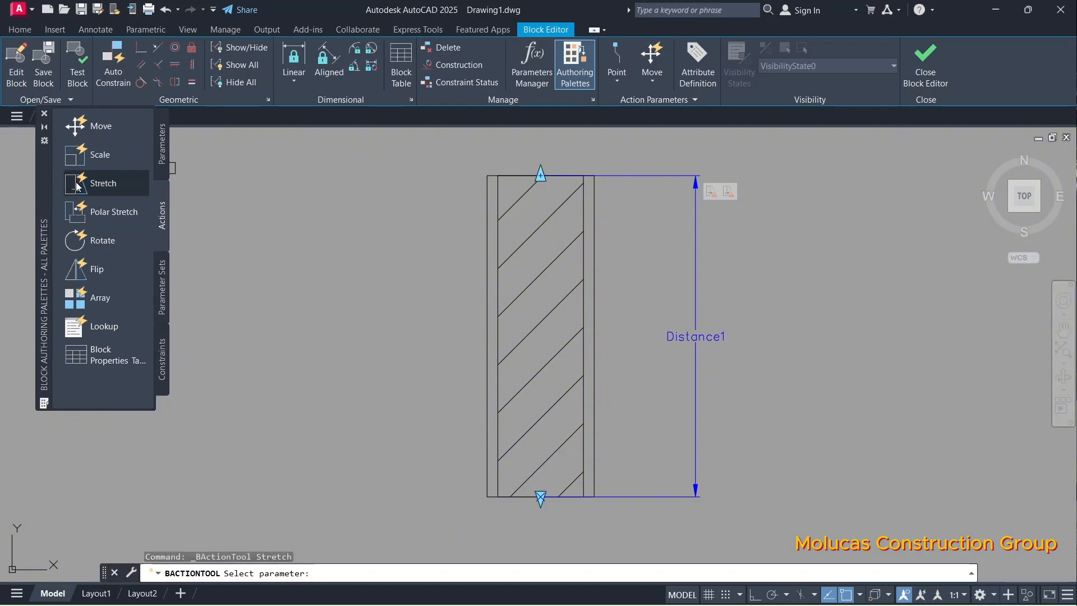
{"action": "scroll", "coordinate": [252, 154], "scroll_direction": "down", "scroll_amount": 2}
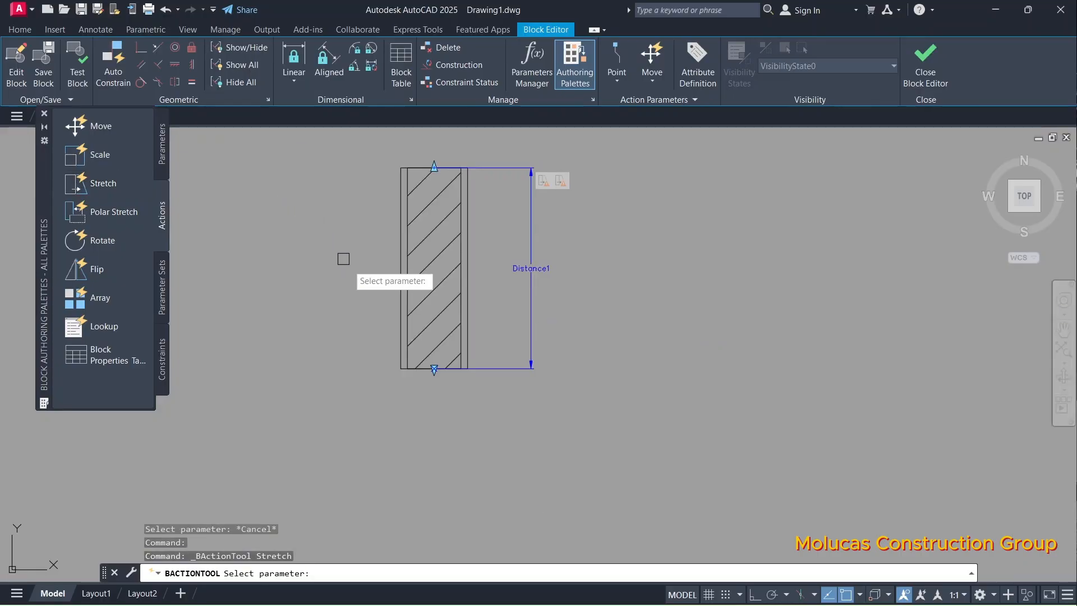
{"action": "scroll", "coordinate": [500, 364], "scroll_direction": "up", "scroll_amount": 2}
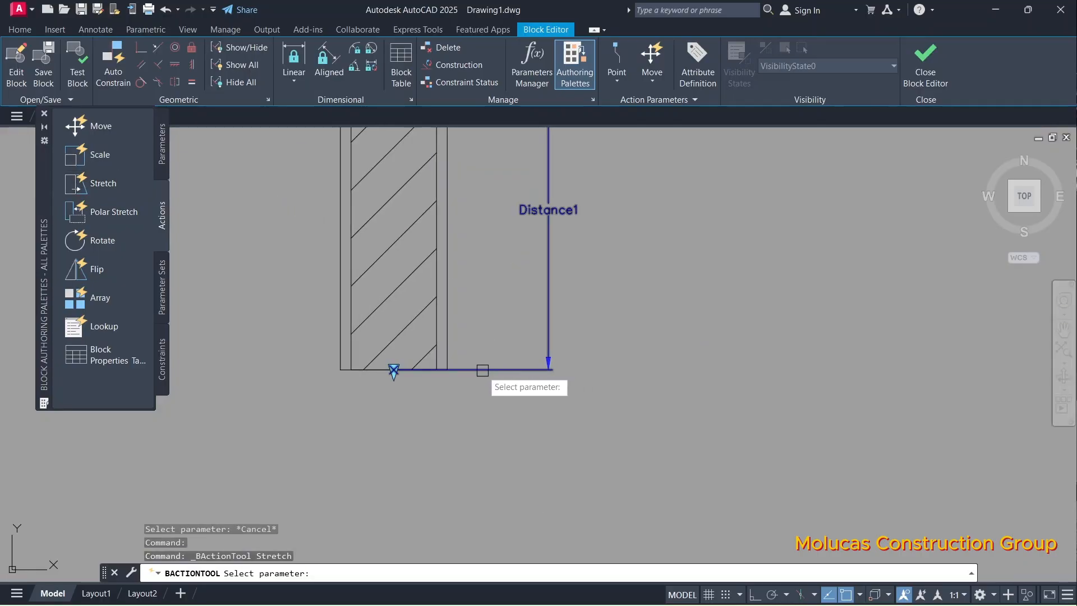
{"action": "left_click", "coordinate": [468, 370]}
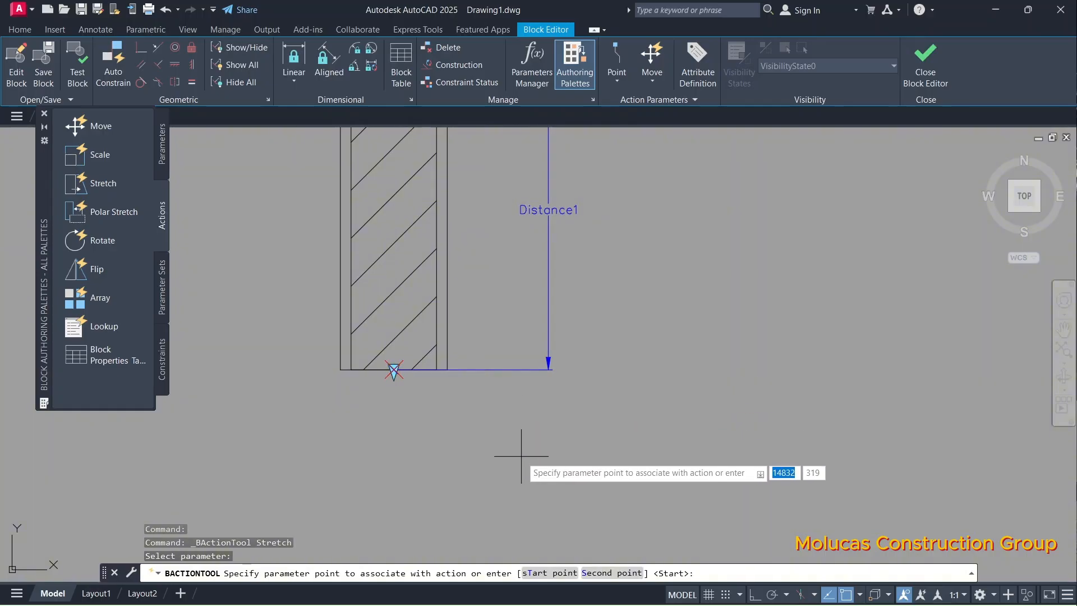
{"action": "key", "text": "Return"}
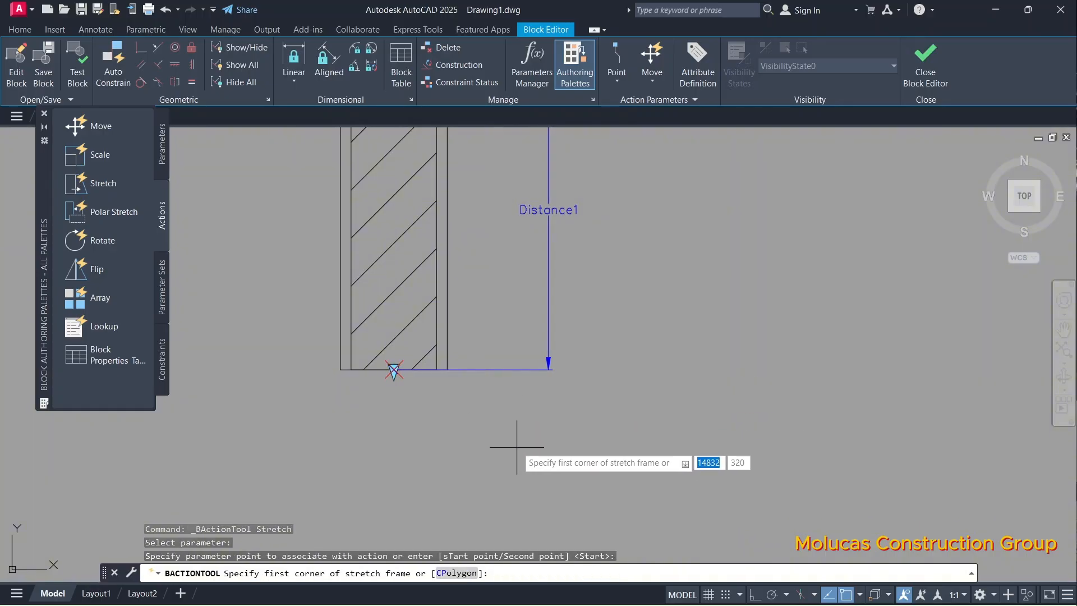
{"action": "left_click", "coordinate": [240, 254]}
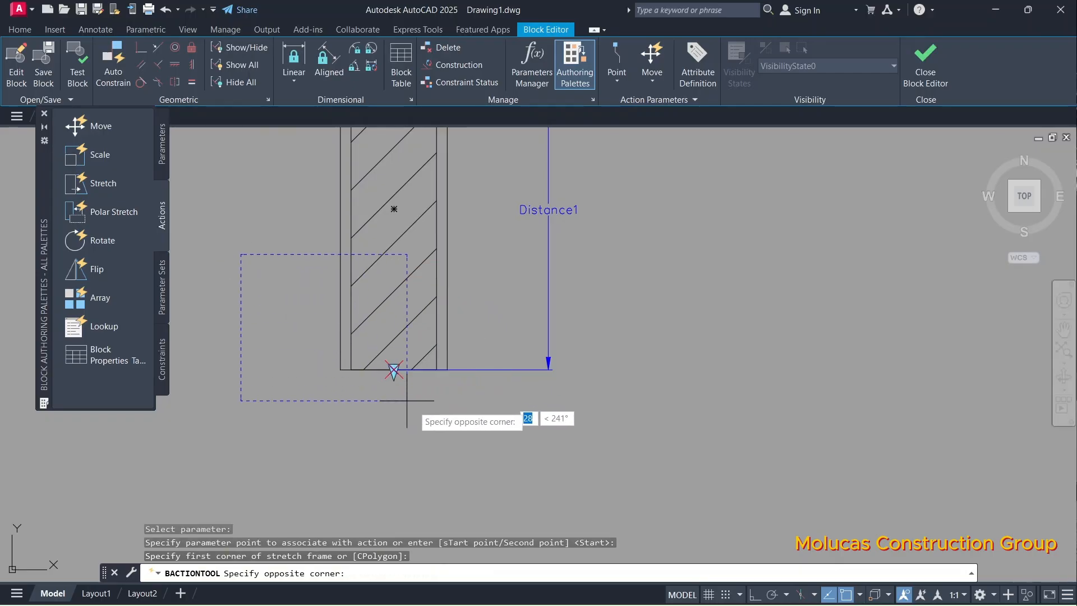
{"action": "left_click", "coordinate": [591, 474]}
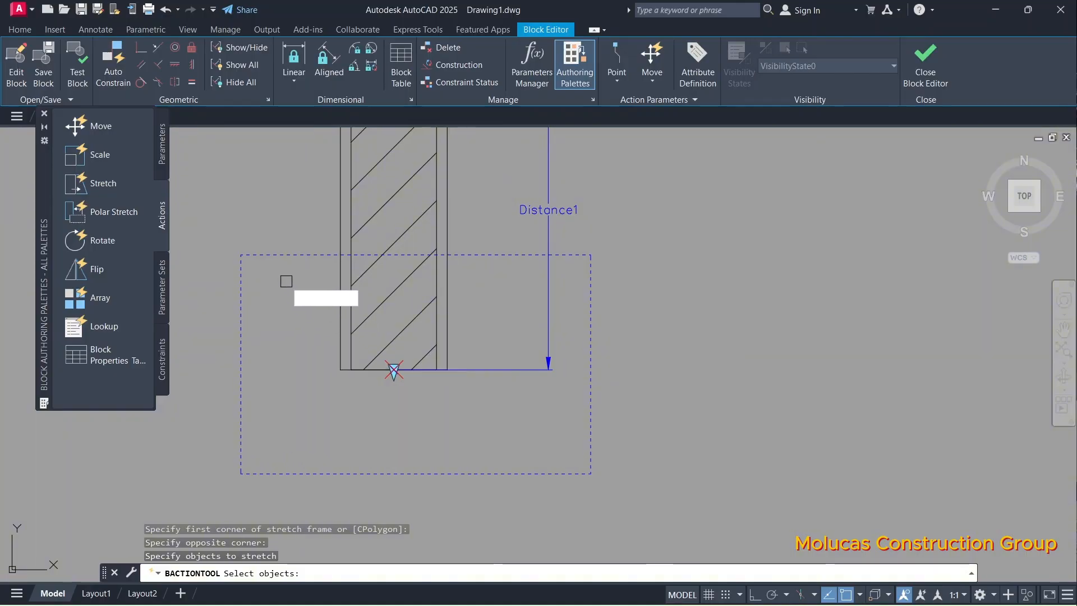
Step: Assign the wall rectangles, the hatch and the linear parameter to the lower Stretch action
{"action": "left_click", "coordinate": [270, 274]}
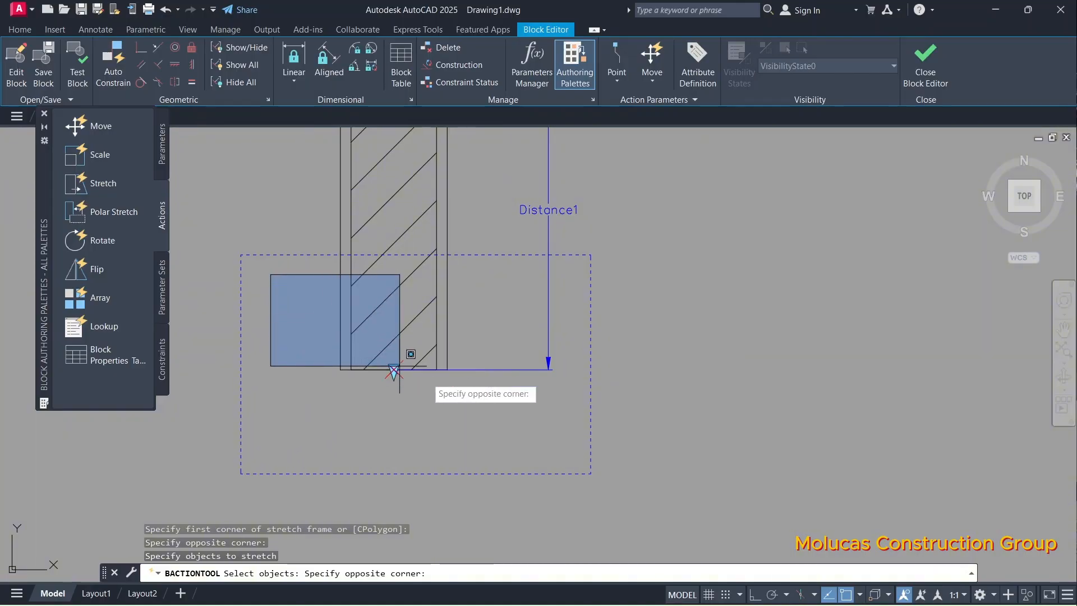
{"action": "left_click", "coordinate": [563, 446]}
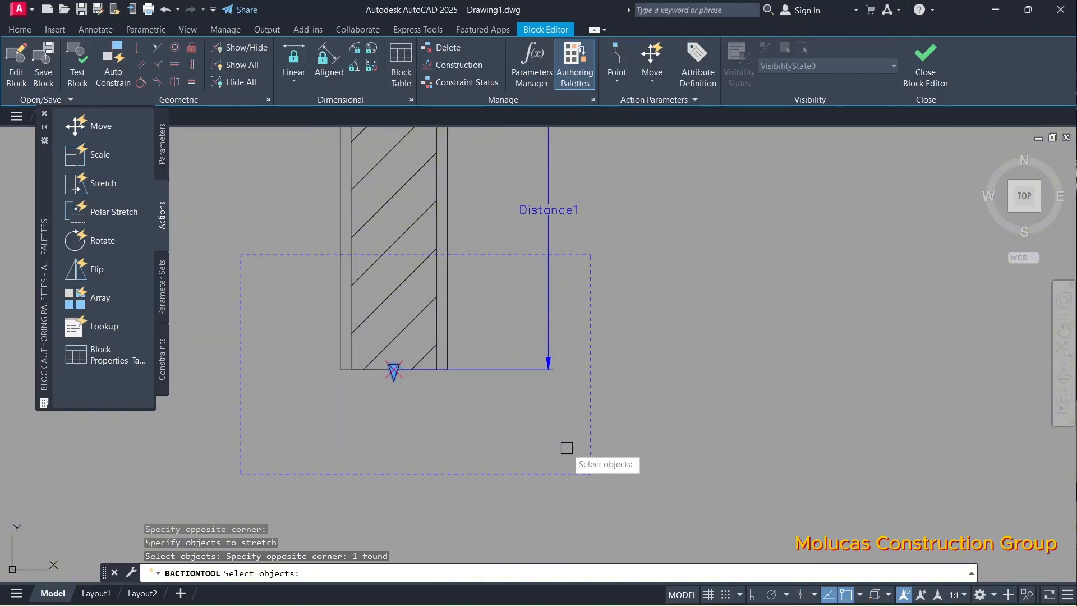
{"action": "left_click", "coordinate": [565, 447]}
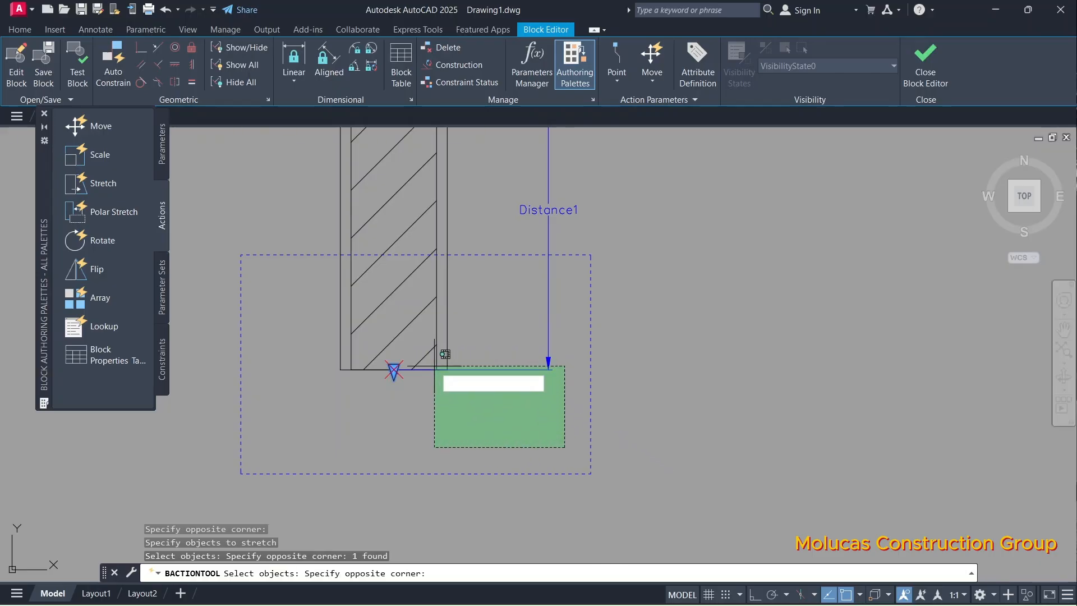
{"action": "left_click", "coordinate": [315, 292]}
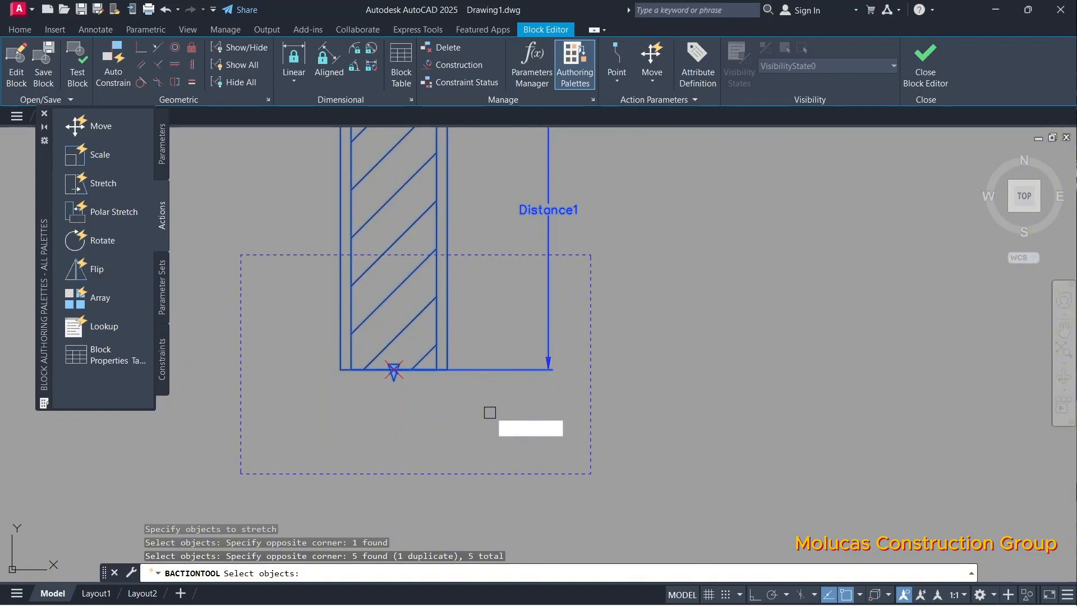
{"action": "key", "text": "Return"}
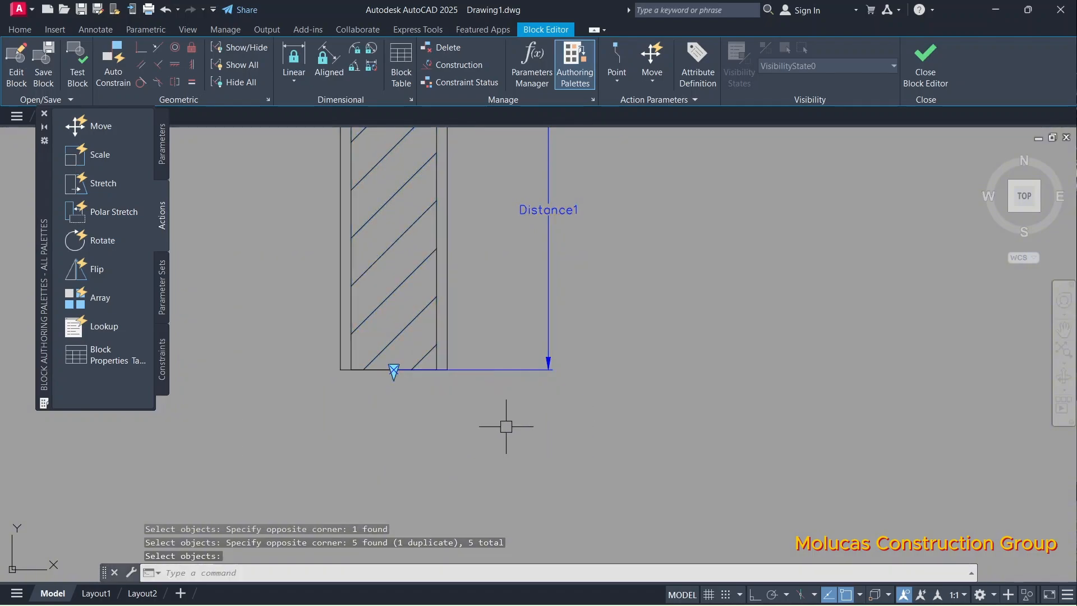
Step: Start a second Stretch action on the linear parameter's second point and frame the upper end of the wall
{"action": "scroll", "coordinate": [561, 429], "scroll_direction": "down", "scroll_amount": 5}
{"action": "scroll", "coordinate": [543, 274], "scroll_direction": "up", "scroll_amount": 3}
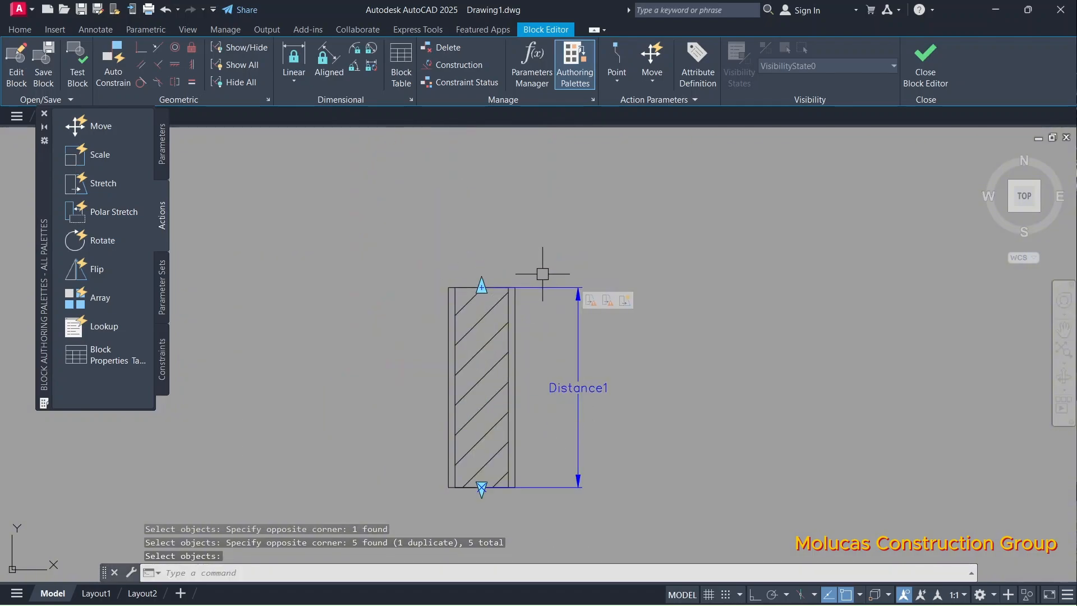
{"action": "left_click", "coordinate": [106, 185]}
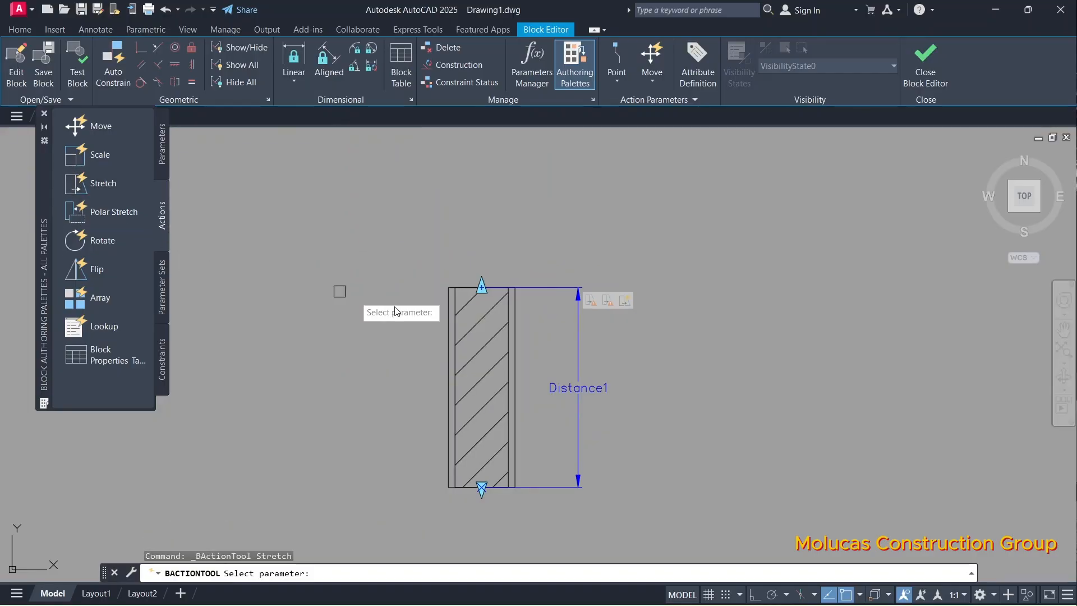
{"action": "left_click", "coordinate": [544, 290]}
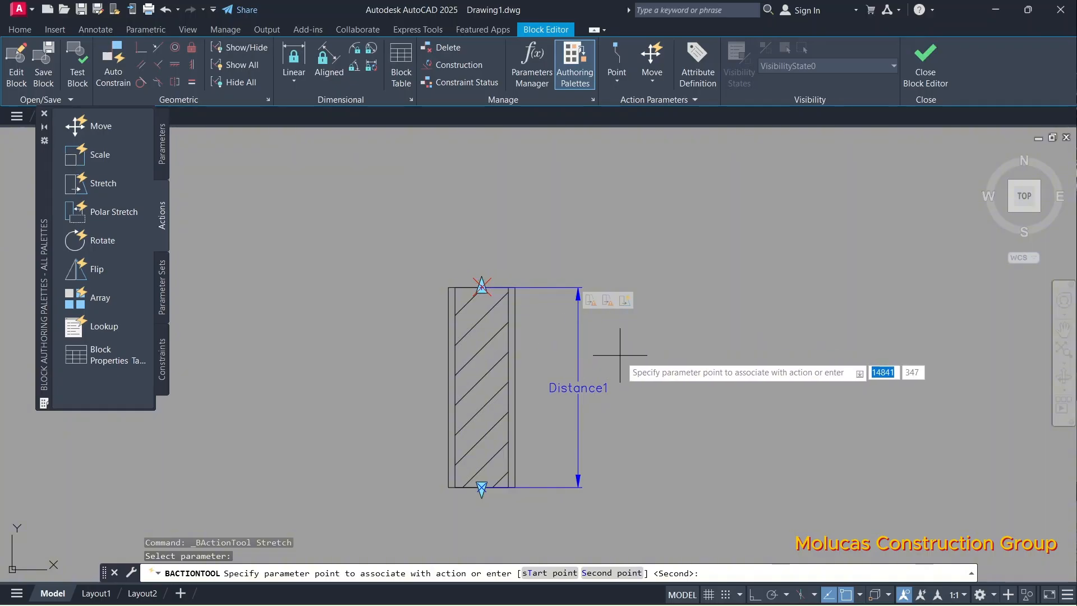
{"action": "key", "text": "Return"}
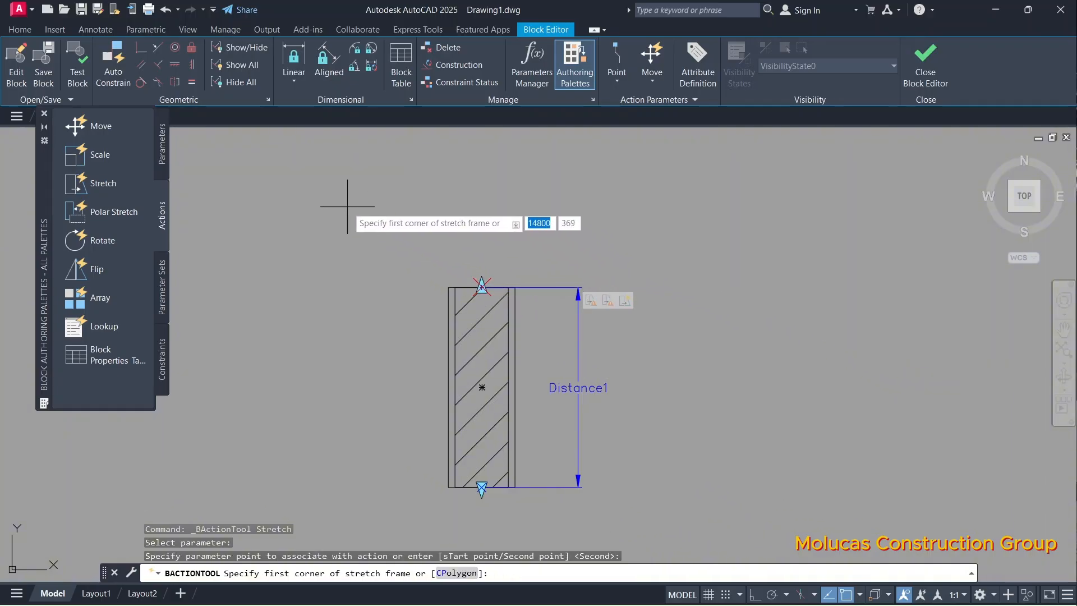
{"action": "left_click", "coordinate": [346, 206]}
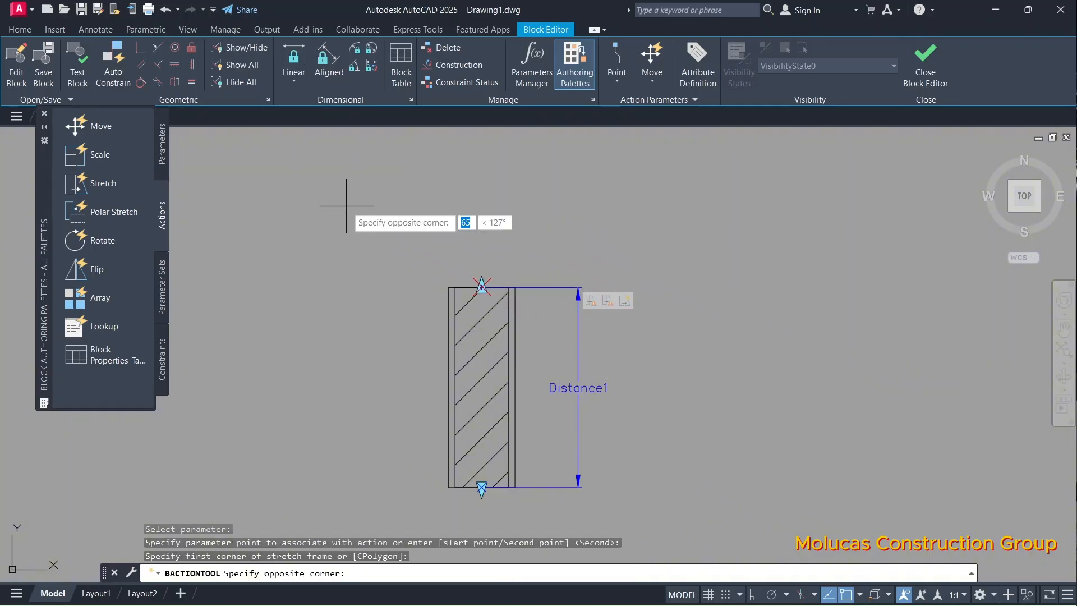
{"action": "left_click", "coordinate": [681, 379]}
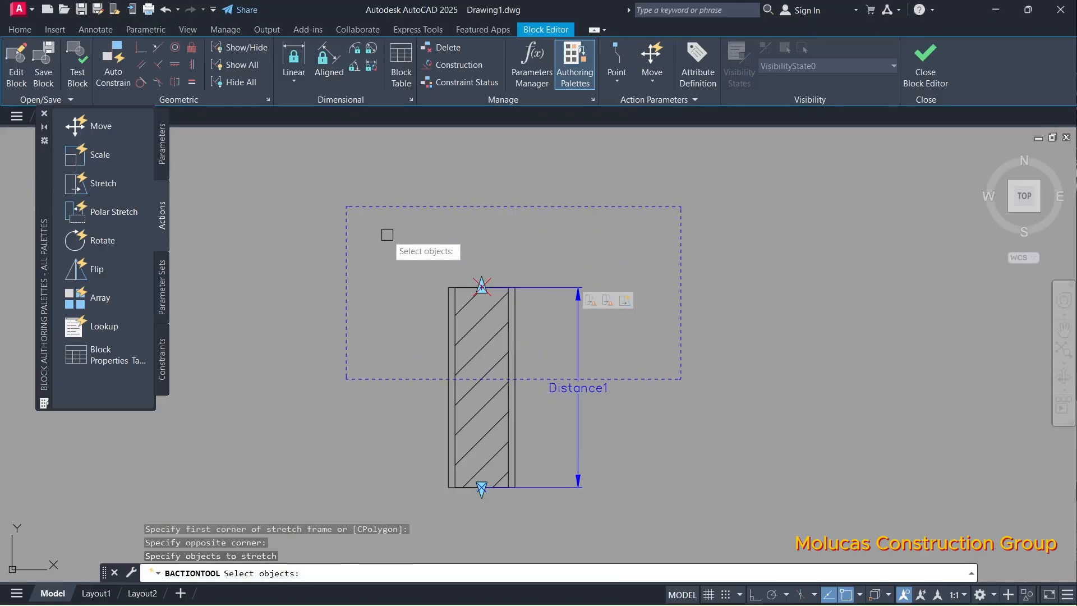
Step: Assign the wall rectangles, the hatch and the linear parameter to the upper Stretch action
{"action": "left_click", "coordinate": [638, 355]}
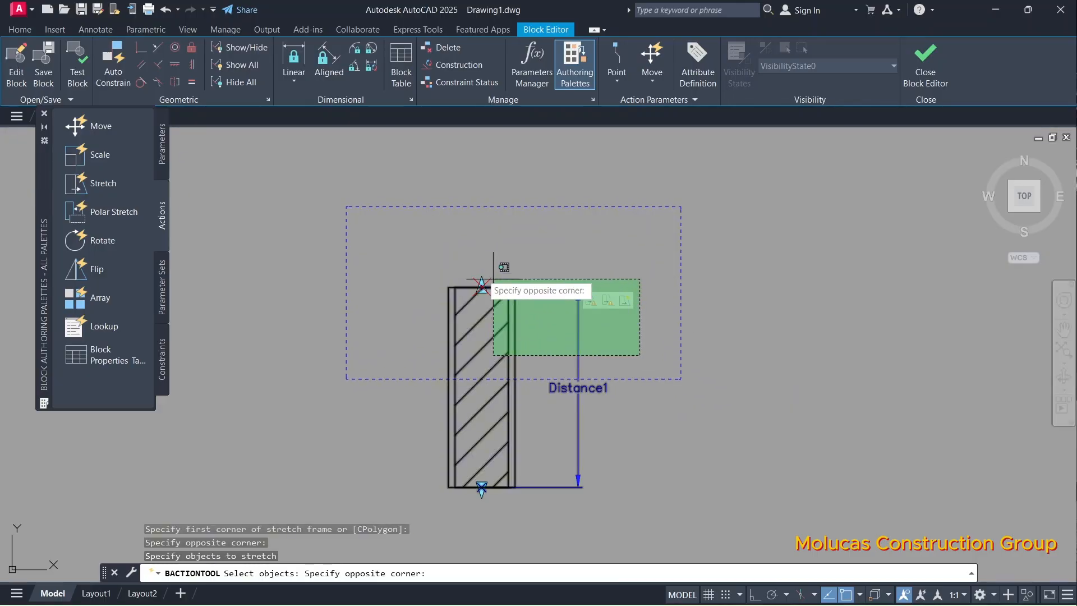
{"action": "left_click", "coordinate": [396, 237]}
{"action": "scroll", "coordinate": [531, 291], "scroll_direction": "up", "scroll_amount": 4}
{"action": "scroll", "coordinate": [554, 328], "scroll_direction": "down", "scroll_amount": 2}
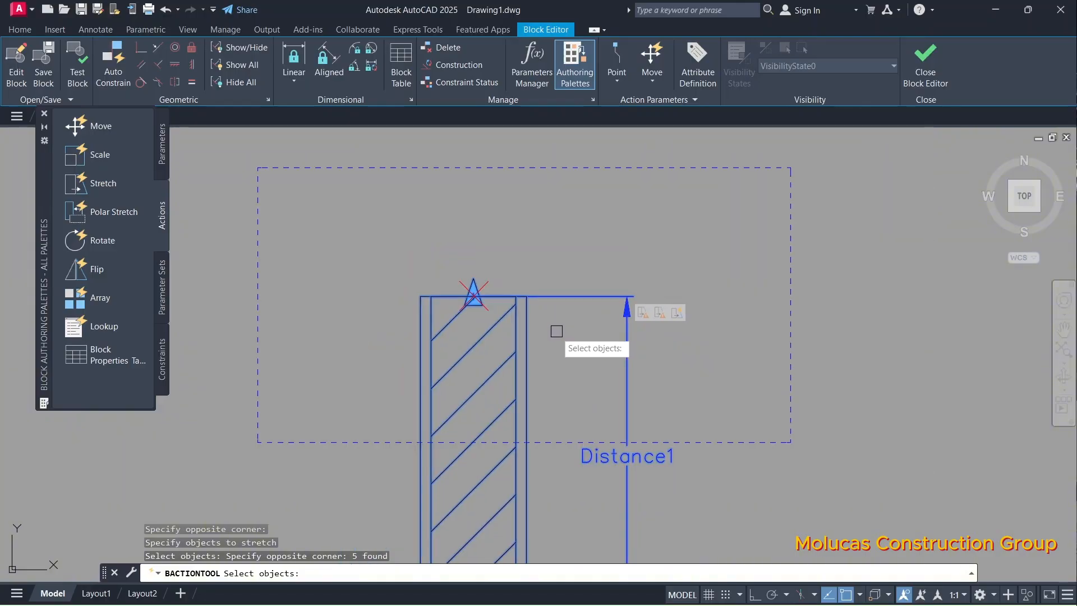
{"action": "key", "text": "Return"}
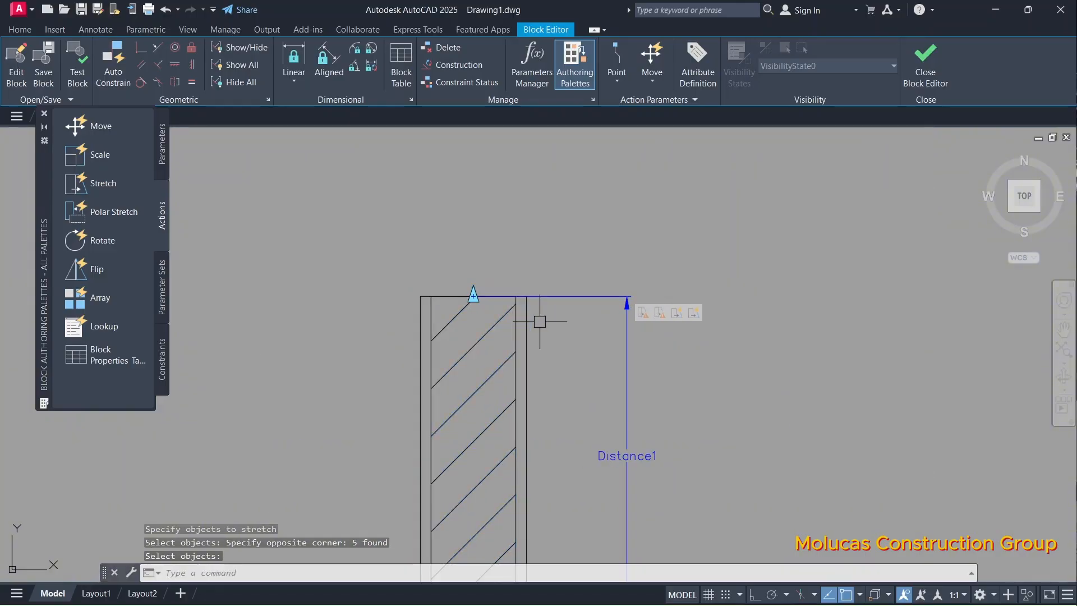
Step: Close the block editor and save the changes to DYNAMIC BLOCK DINDING
{"action": "scroll", "coordinate": [504, 236], "scroll_direction": "down", "scroll_amount": 4}
{"action": "scroll", "coordinate": [571, 292], "scroll_direction": "up", "scroll_amount": 4}
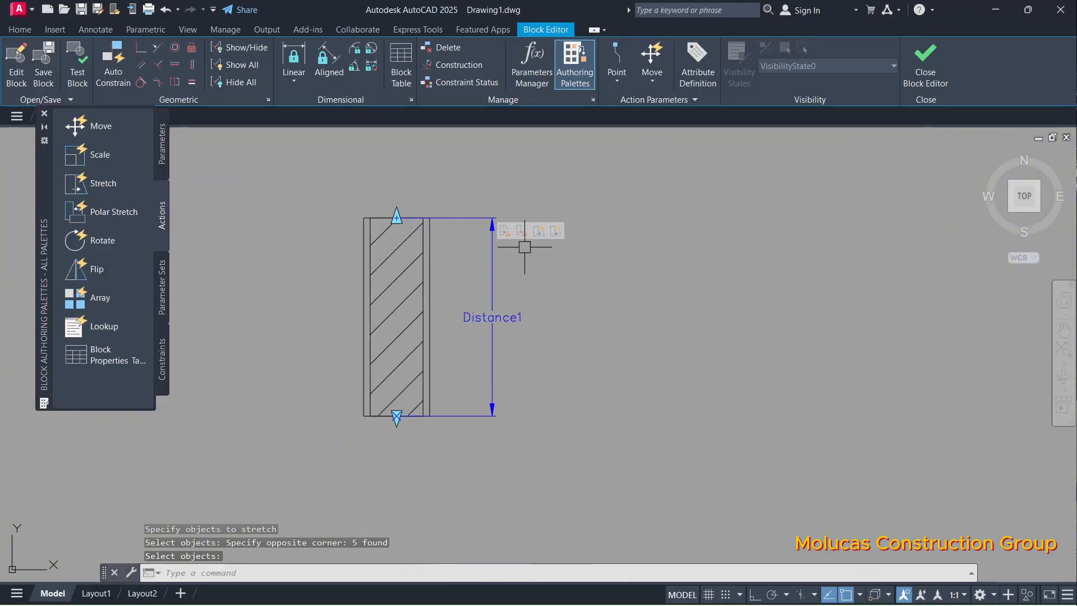
{"action": "scroll", "coordinate": [524, 247], "scroll_direction": "up", "scroll_amount": 4}
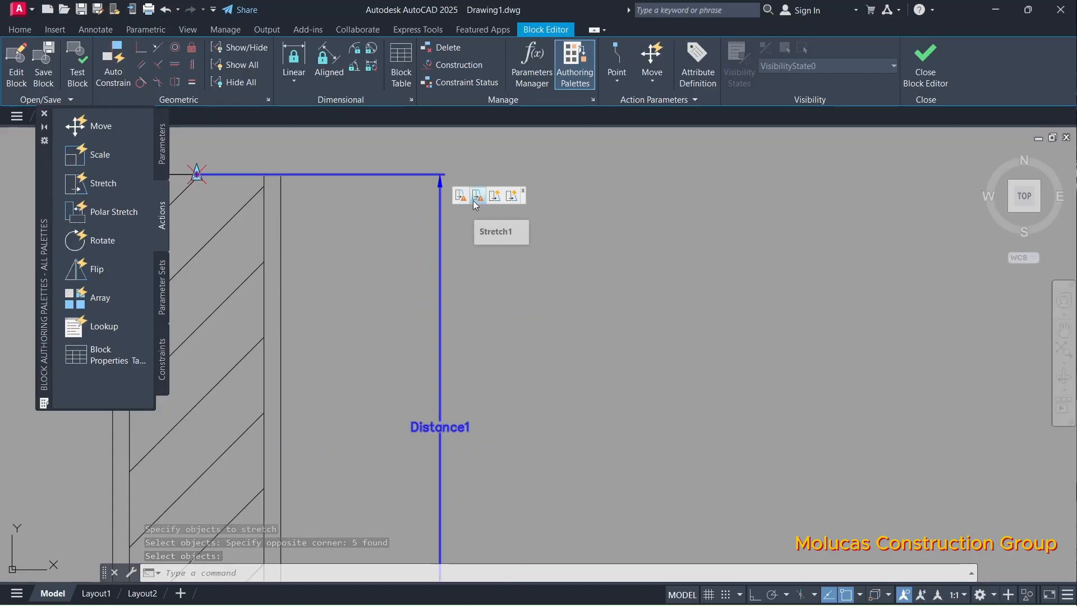
{"action": "scroll", "coordinate": [541, 216], "scroll_direction": "down", "scroll_amount": 4}
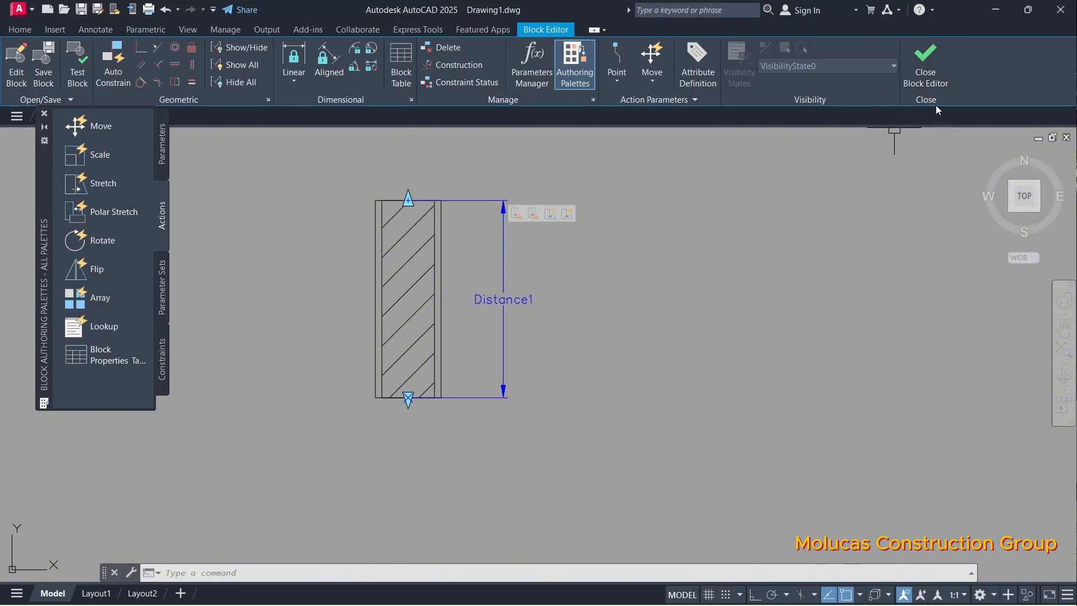
{"action": "left_click", "coordinate": [927, 62]}
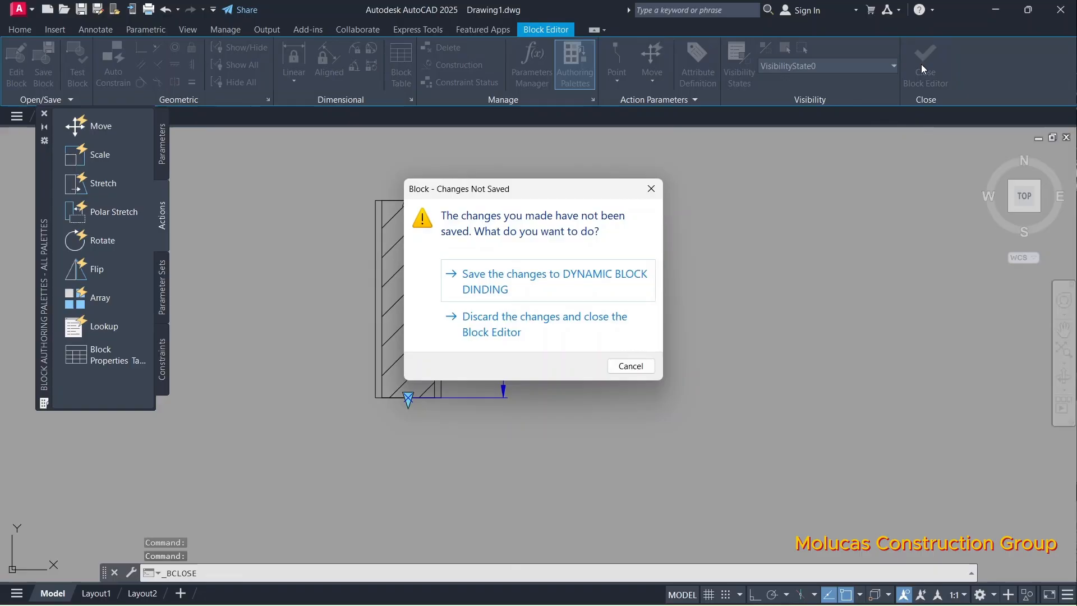
{"action": "left_click", "coordinate": [555, 286]}
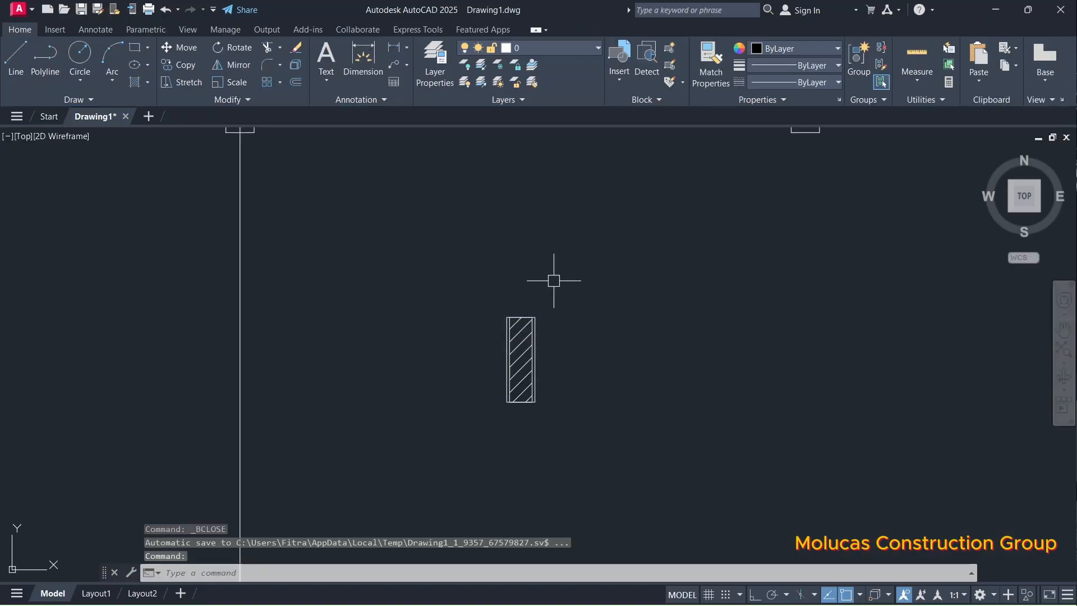
{"action": "left_click", "coordinate": [568, 391]}
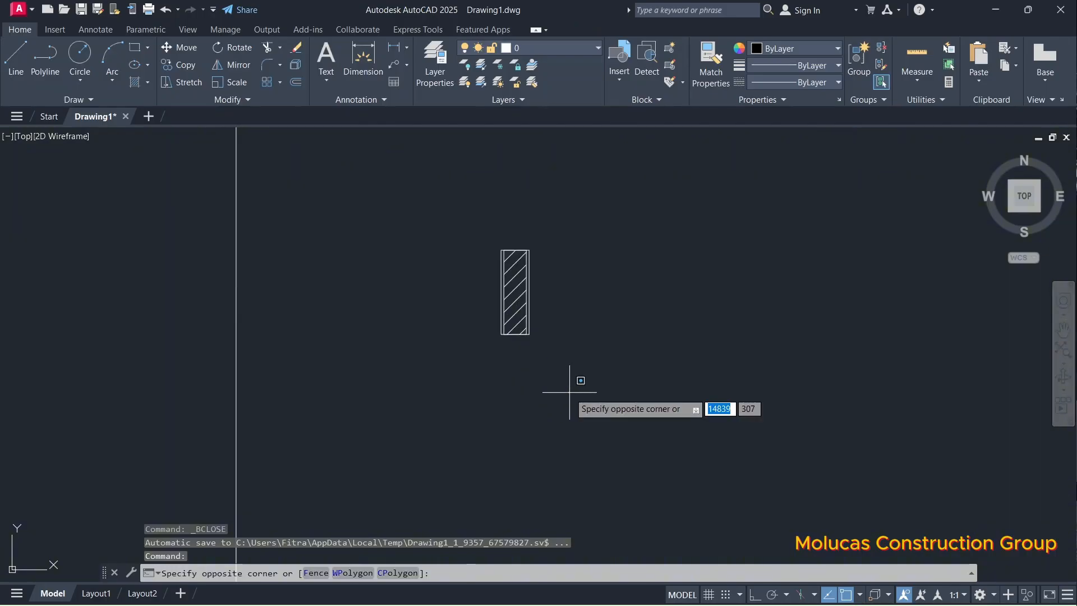
{"action": "left_click", "coordinate": [464, 210]}
{"action": "type", "text": "m"}
{"action": "key", "text": "Return"}
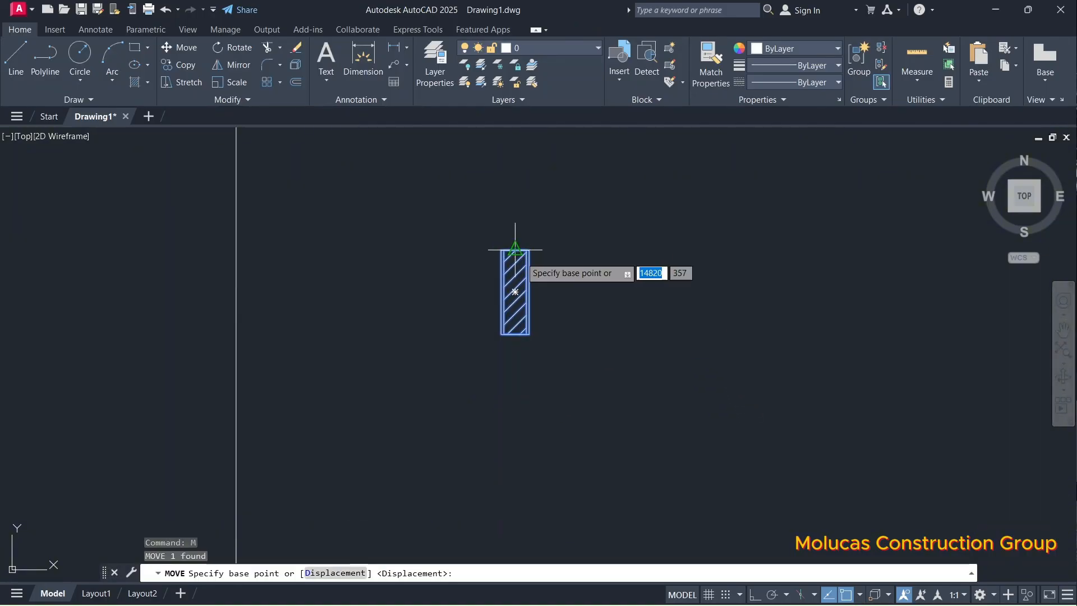
{"action": "key", "text": "Escape"}
{"action": "type", "text": "m"}
{"action": "key", "text": "Return"}
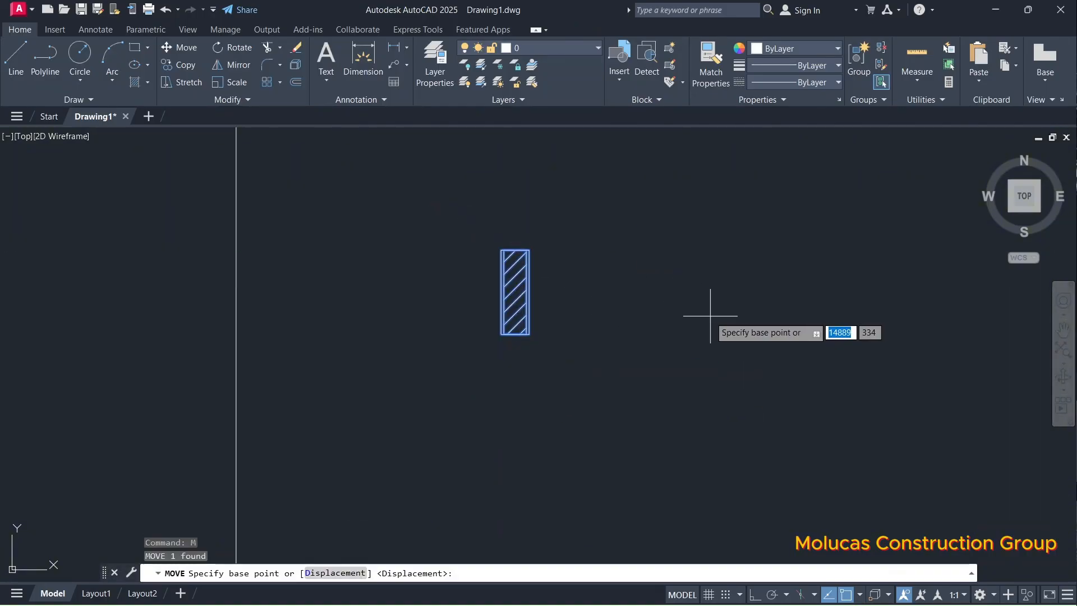
{"action": "key", "text": "Escape"}
Step: Move the wall block by its top midpoint to the bottom-edge midpoint of the upper-left column
{"action": "left_click", "coordinate": [765, 403]}
{"action": "left_click", "coordinate": [463, 210]}
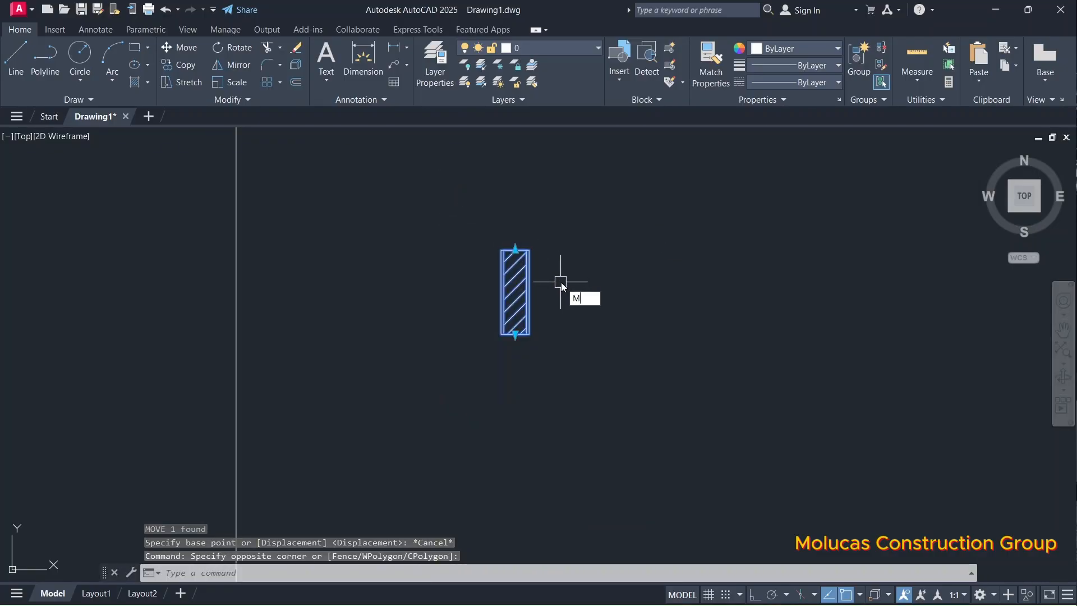
{"action": "type", "text": "M"}
{"action": "key", "text": "Return"}
{"action": "scroll", "coordinate": [506, 246], "scroll_direction": "up", "scroll_amount": 6}
{"action": "left_click", "coordinate": [514, 250]}
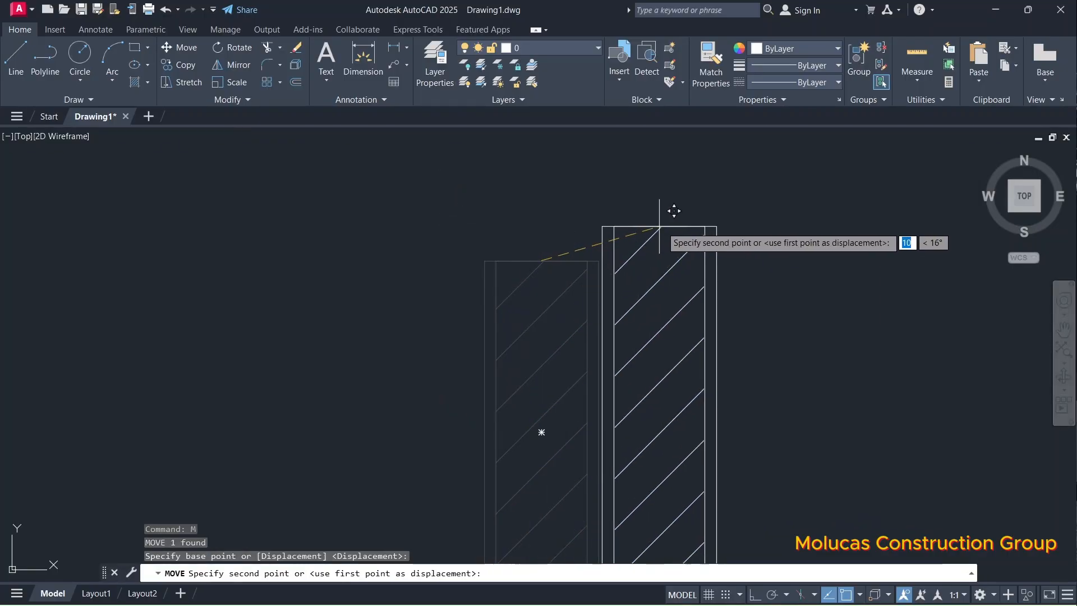
{"action": "scroll", "coordinate": [660, 226], "scroll_direction": "down", "scroll_amount": 10}
{"action": "scroll", "coordinate": [603, 228], "scroll_direction": "up", "scroll_amount": 8}
{"action": "left_click", "coordinate": [608, 166]}
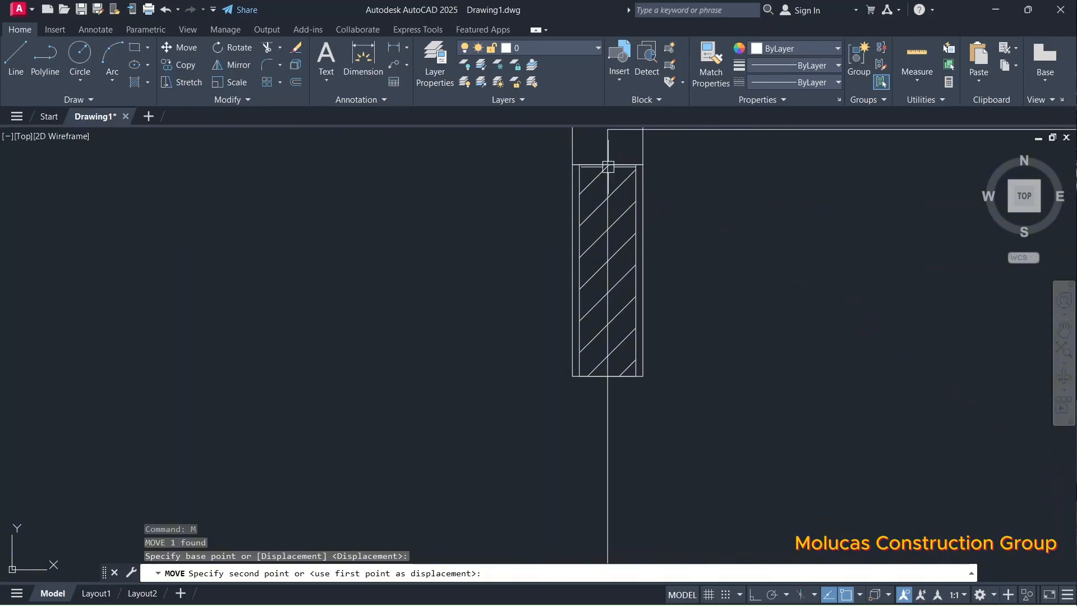
Step: Stretch the wall block's lower end down to the top edge of the middle column on the left side
{"action": "scroll", "coordinate": [624, 178], "scroll_direction": "down", "scroll_amount": 5}
{"action": "left_click", "coordinate": [630, 227]}
{"action": "scroll", "coordinate": [632, 232], "scroll_direction": "up", "scroll_amount": 7}
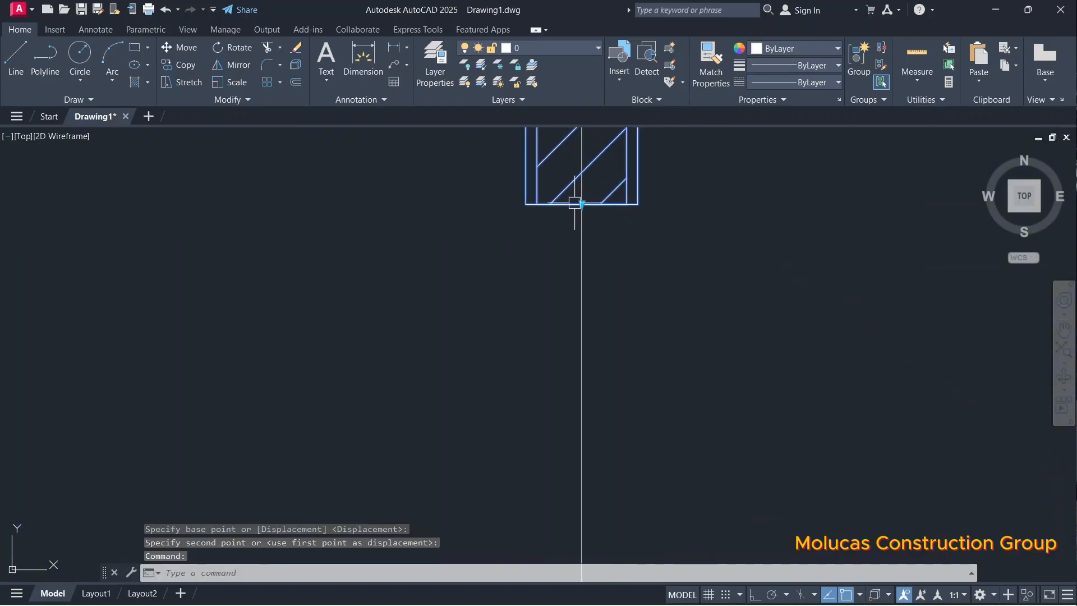
{"action": "left_click", "coordinate": [582, 204]}
{"action": "scroll", "coordinate": [580, 213], "scroll_direction": "down", "scroll_amount": 7}
{"action": "scroll", "coordinate": [584, 465], "scroll_direction": "up", "scroll_amount": 5}
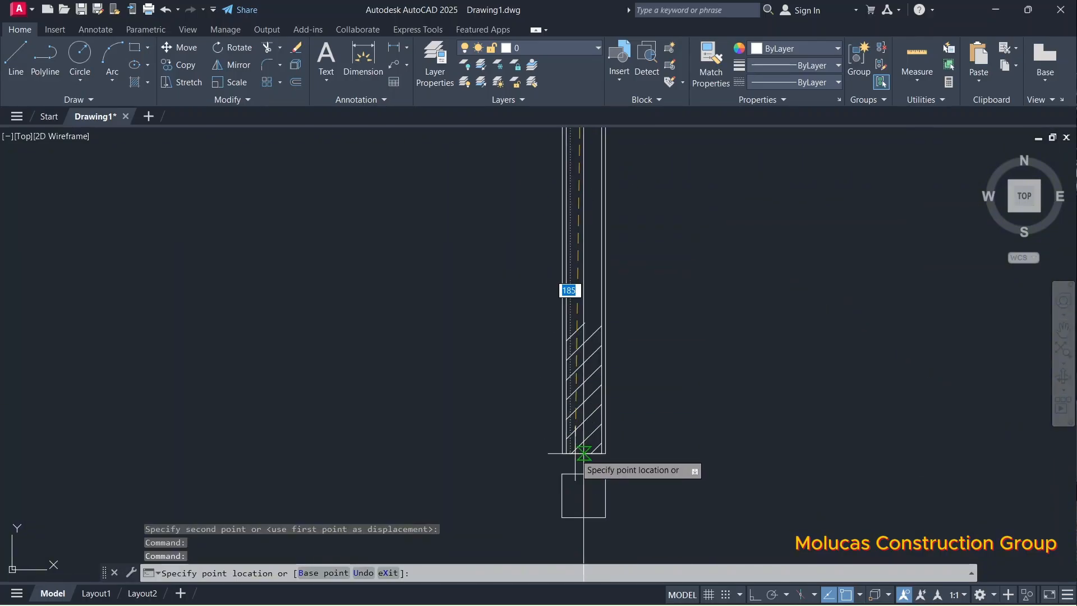
{"action": "key", "text": "Escape"}
{"action": "scroll", "coordinate": [596, 414], "scroll_direction": "down", "scroll_amount": 8}
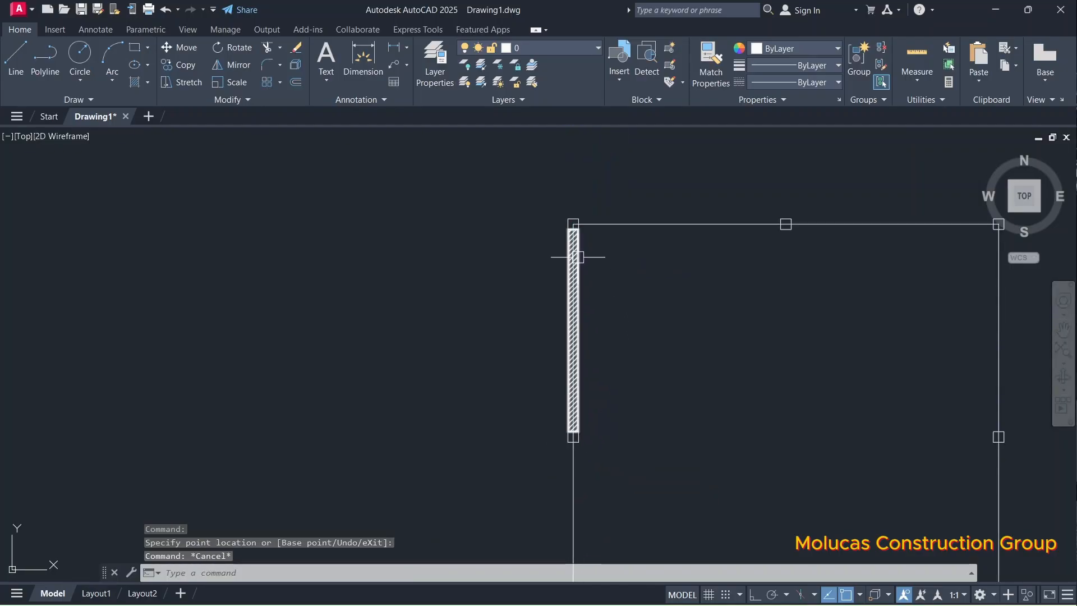
Step: Copy the stretched wall from its top midpoint to the bottom-edge midpoint of the left side's middle column
{"action": "scroll", "coordinate": [573, 255], "scroll_direction": "up", "scroll_amount": 5}
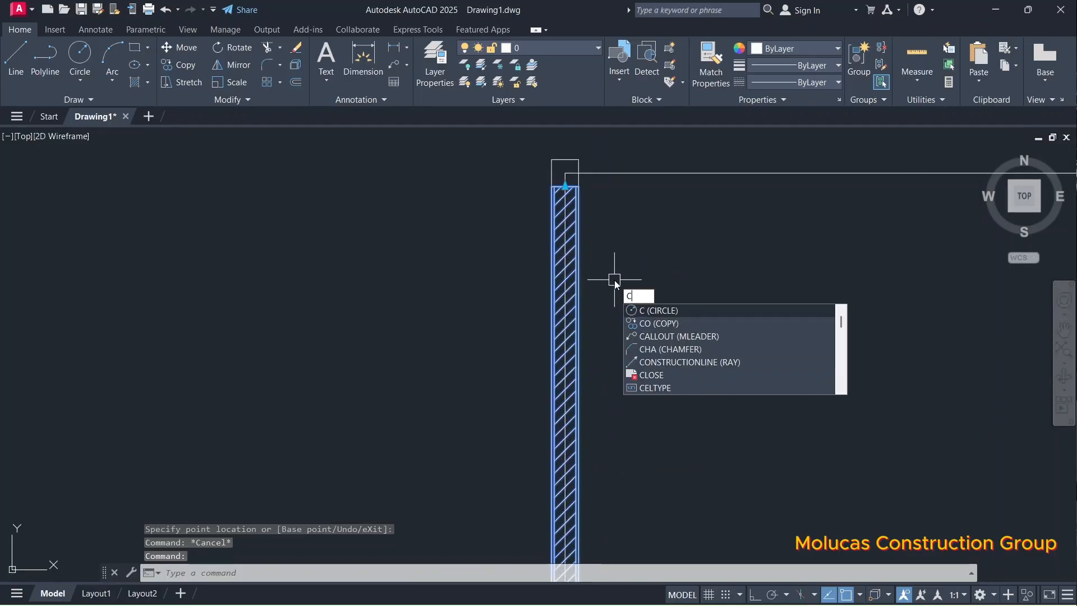
{"action": "type", "text": "Co"}
{"action": "key", "text": "Return"}
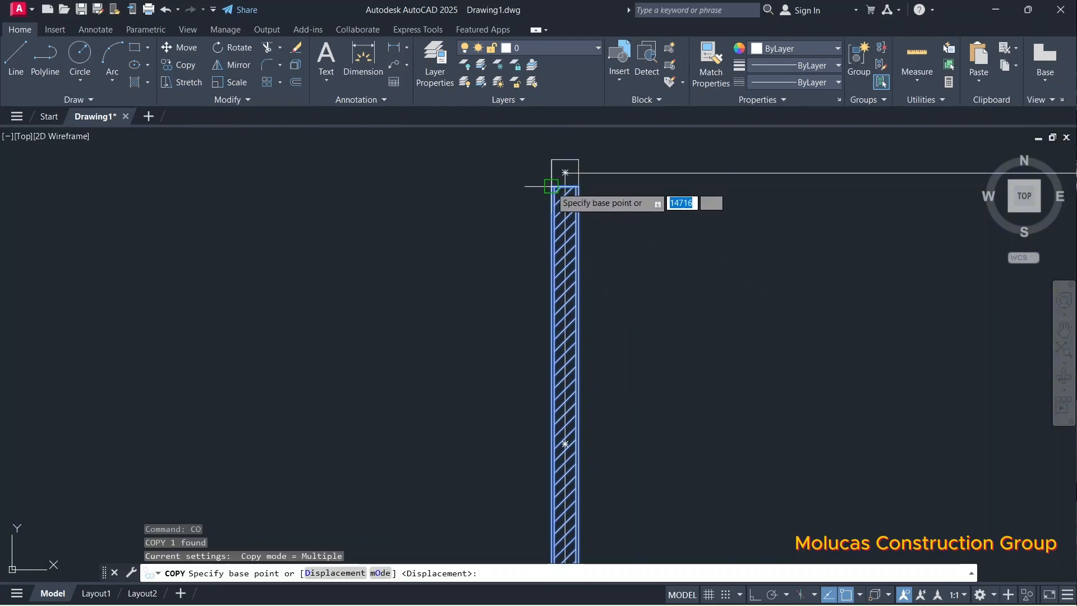
{"action": "scroll", "coordinate": [561, 183], "scroll_direction": "up", "scroll_amount": 5}
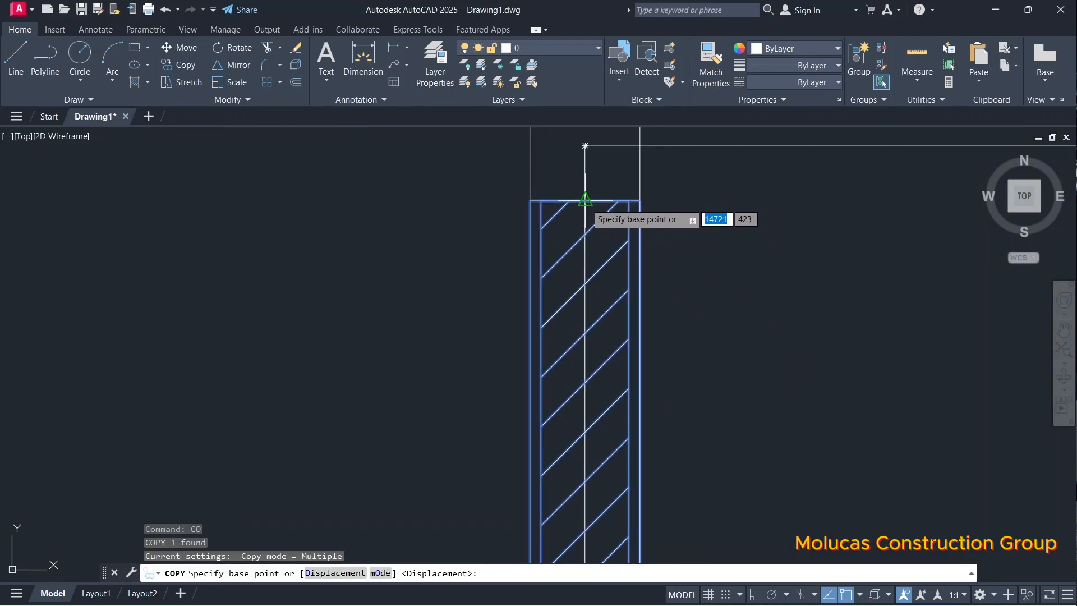
{"action": "left_click", "coordinate": [585, 199]}
{"action": "scroll", "coordinate": [594, 168], "scroll_direction": "down", "scroll_amount": 5}
{"action": "scroll", "coordinate": [586, 377], "scroll_direction": "up", "scroll_amount": 5}
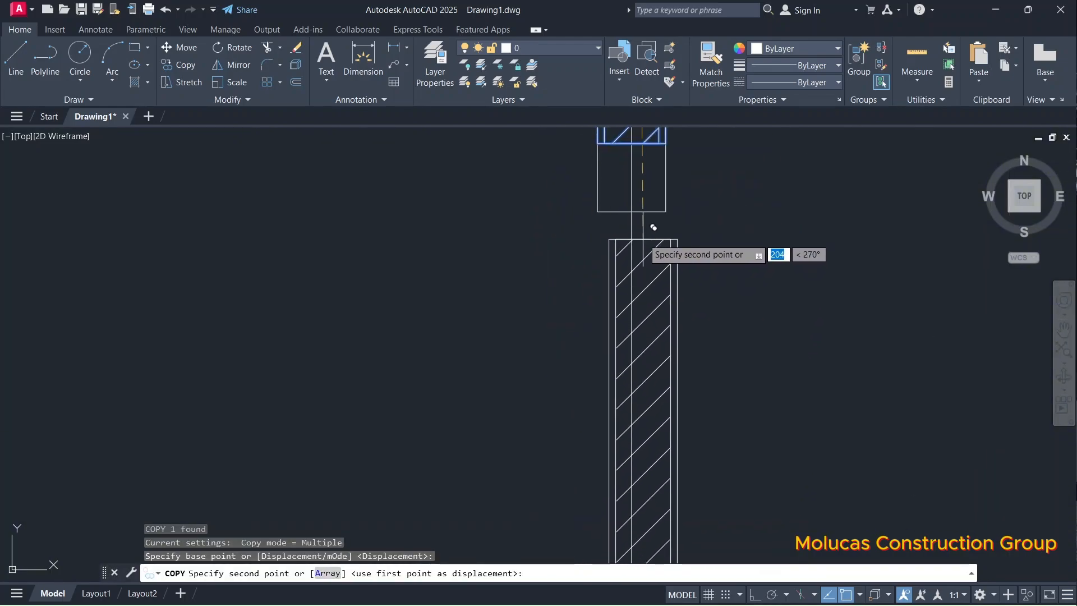
{"action": "left_click", "coordinate": [631, 211]}
{"action": "scroll", "coordinate": [632, 185], "scroll_direction": "down", "scroll_amount": 4}
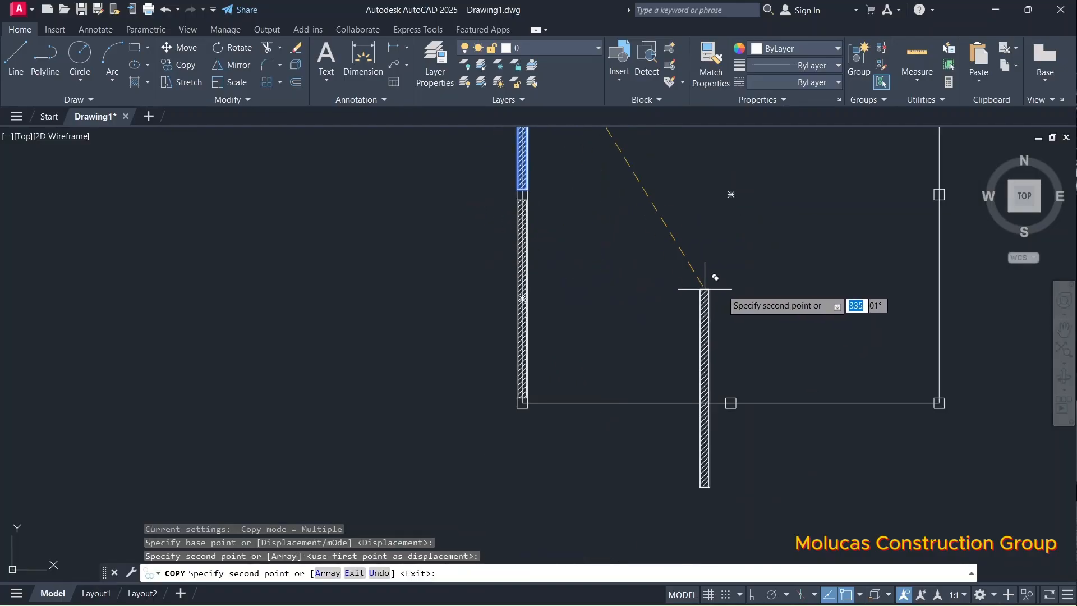
Step: Place two more wall copies on the right side, below the middle column and below the upper corner column
{"action": "scroll", "coordinate": [951, 201], "scroll_direction": "up", "scroll_amount": 5}
{"action": "left_click", "coordinate": [866, 199]}
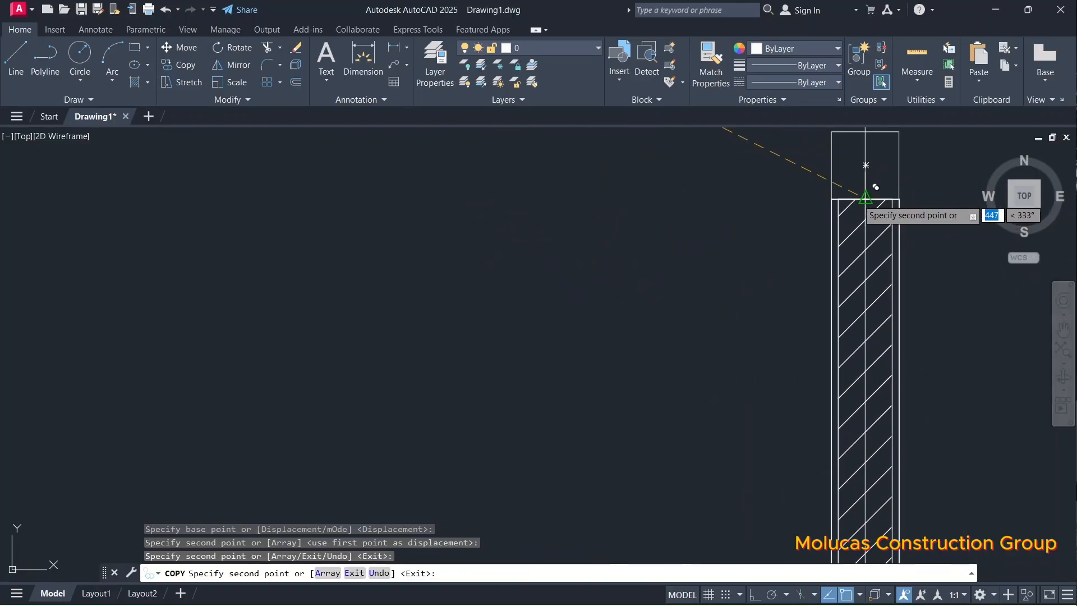
{"action": "scroll", "coordinate": [785, 235], "scroll_direction": "down", "scroll_amount": 5}
{"action": "scroll", "coordinate": [676, 149], "scroll_direction": "up", "scroll_amount": 4}
{"action": "scroll", "coordinate": [662, 163], "scroll_direction": "down", "scroll_amount": 1}
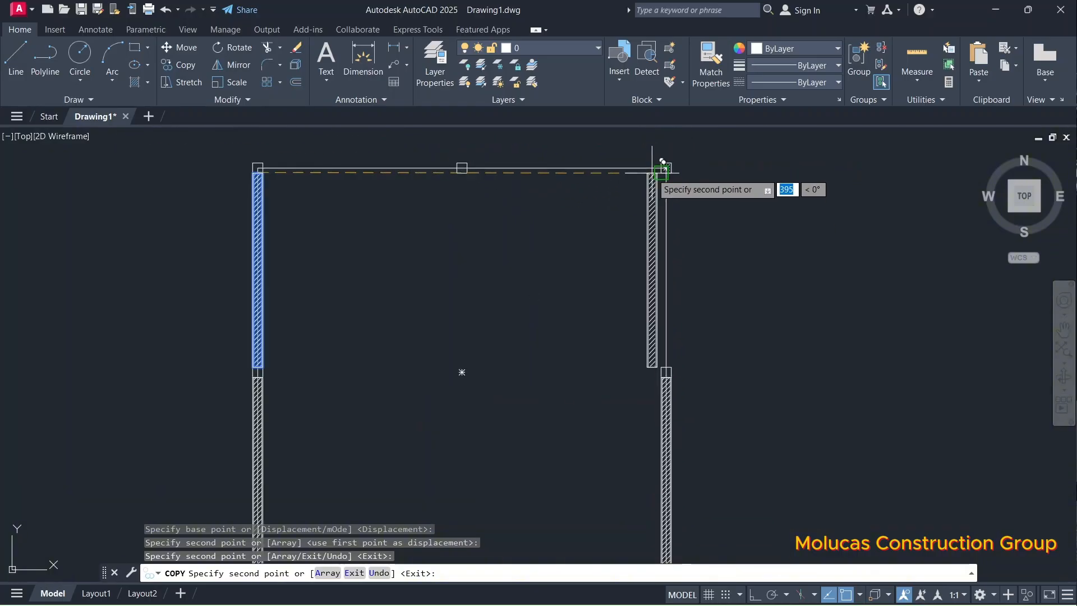
{"action": "scroll", "coordinate": [662, 163], "scroll_direction": "up", "scroll_amount": 3}
{"action": "left_click", "coordinate": [664, 168]}
{"action": "scroll", "coordinate": [705, 167], "scroll_direction": "down", "scroll_amount": 6}
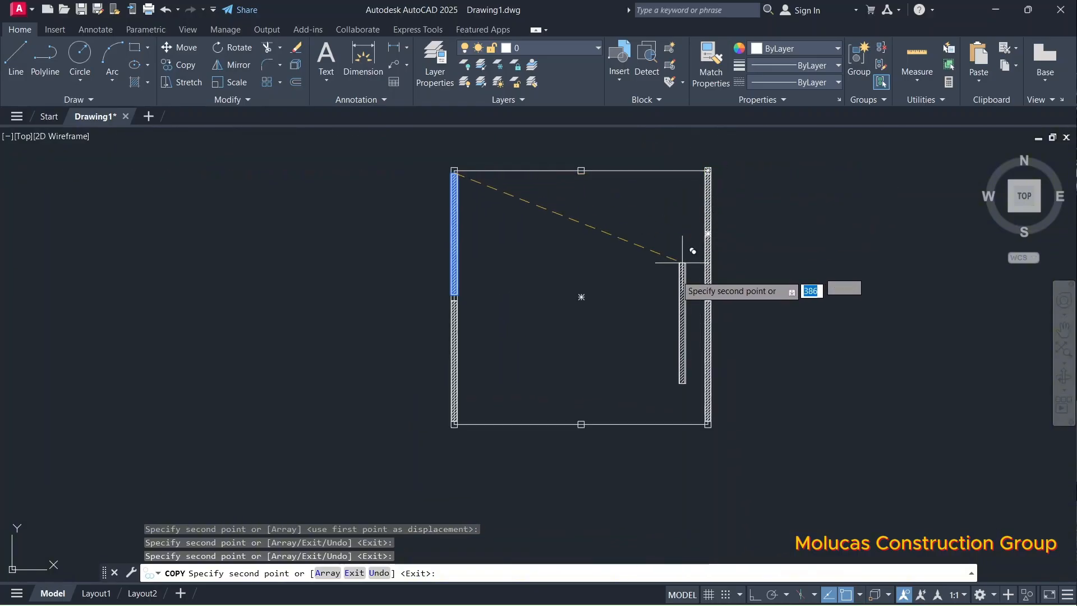
{"action": "key", "text": "Escape"}
Step: Copy the lower-right wall into the empty area to the right of the column layout
{"action": "scroll", "coordinate": [726, 372], "scroll_direction": "up", "scroll_amount": 5}
{"action": "left_click", "coordinate": [723, 376]}
{"action": "scroll", "coordinate": [650, 381], "scroll_direction": "down", "scroll_amount": 5}
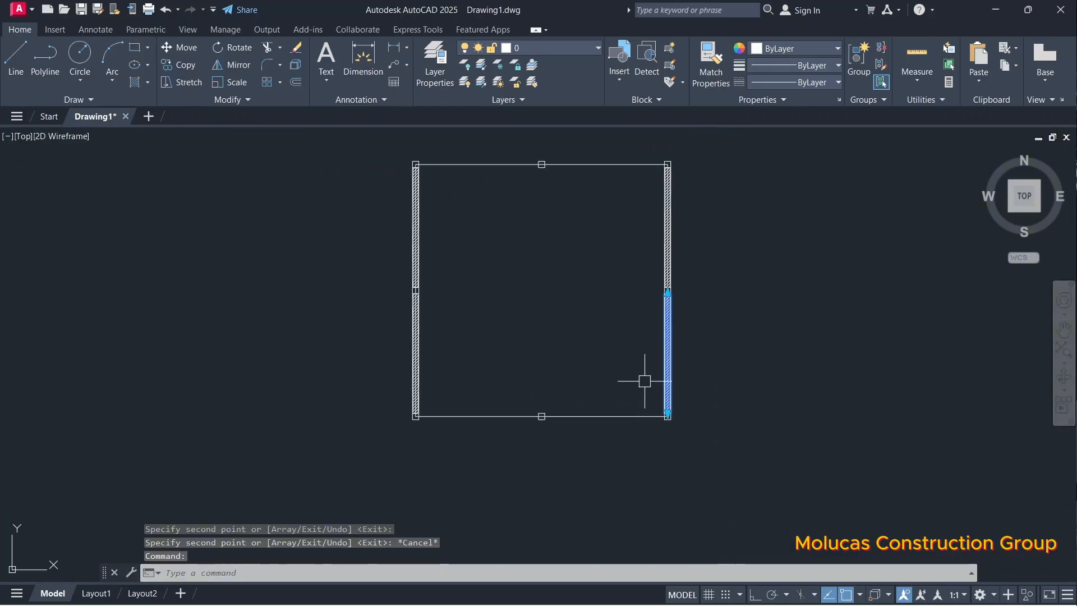
{"action": "type", "text": "o"}
{"action": "key", "text": "Return"}
{"action": "left_click", "coordinate": [693, 360]}
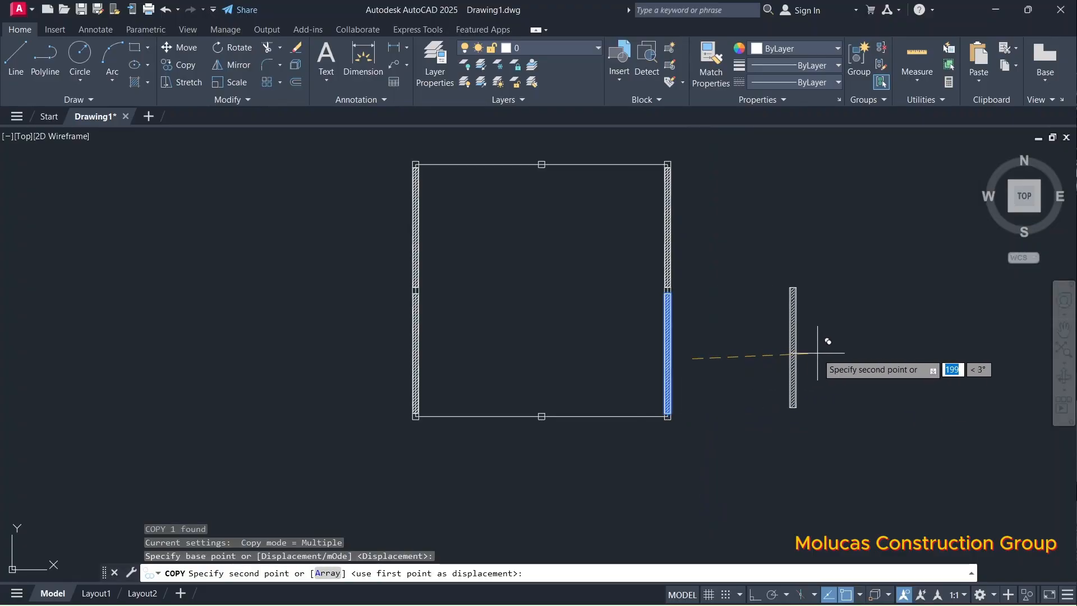
{"action": "left_click", "coordinate": [792, 353]}
{"action": "scroll", "coordinate": [795, 358], "scroll_direction": "up", "scroll_amount": 4}
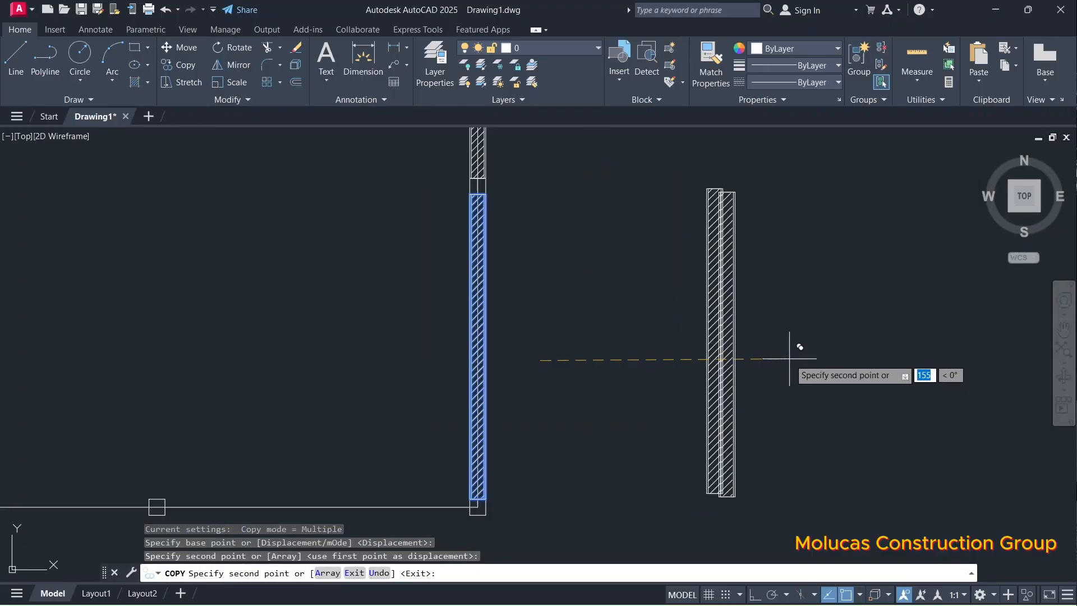
{"action": "key", "text": "Escape"}
Step: Rotate the loose wall copy to horizontal with Ortho mode on
{"action": "scroll", "coordinate": [665, 261], "scroll_direction": "down", "scroll_amount": 3}
{"action": "scroll", "coordinate": [650, 283], "scroll_direction": "up", "scroll_amount": 3}
{"action": "left_click", "coordinate": [662, 282]}
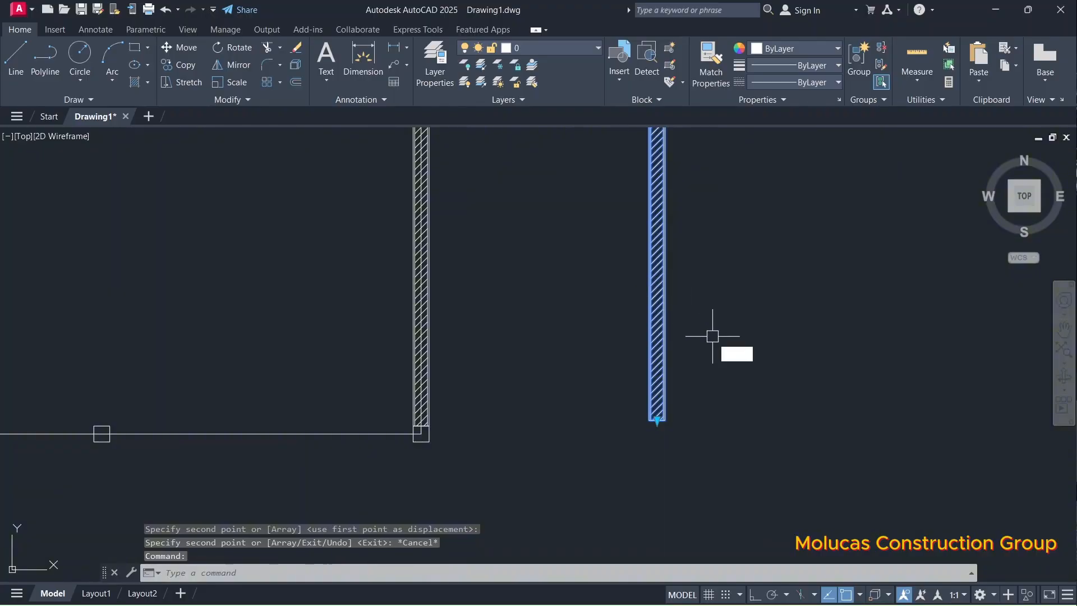
{"action": "type", "text": "ro"}
{"action": "key", "text": "Return"}
{"action": "left_click", "coordinate": [728, 259]}
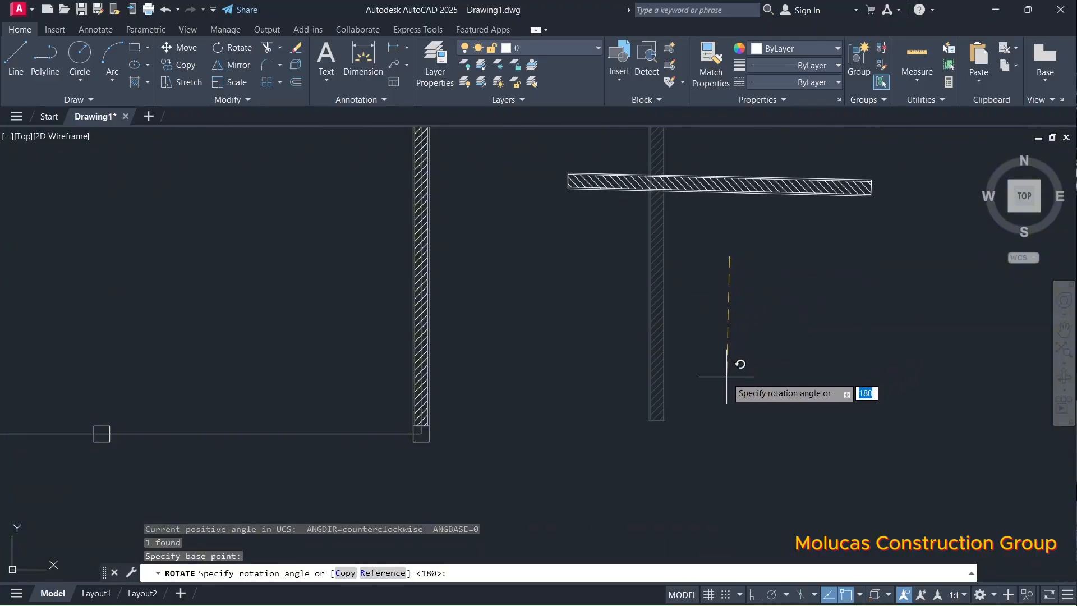
{"action": "key", "text": "F8"}
{"action": "left_click", "coordinate": [723, 393]}
{"action": "scroll", "coordinate": [747, 303], "scroll_direction": "down", "scroll_amount": 2}
{"action": "key", "text": "Escape"}
Step: Shorten the horizontal wall by stretching its right end inward
{"action": "left_click", "coordinate": [781, 269]}
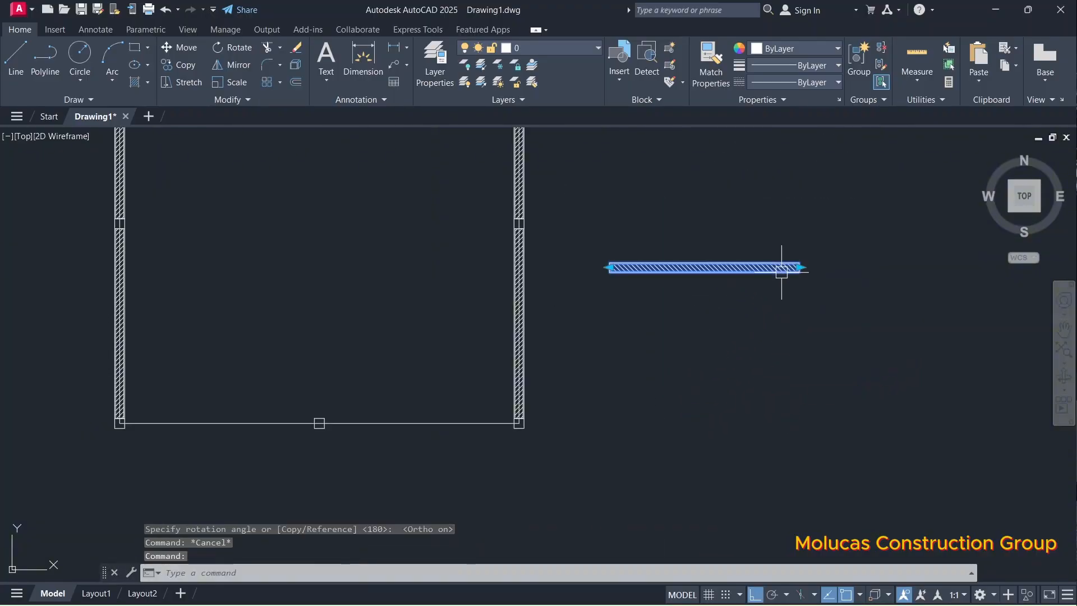
{"action": "scroll", "coordinate": [785, 269], "scroll_direction": "up", "scroll_amount": 4}
{"action": "left_click", "coordinate": [794, 300]}
{"action": "scroll", "coordinate": [794, 300], "scroll_direction": "down", "scroll_amount": 3}
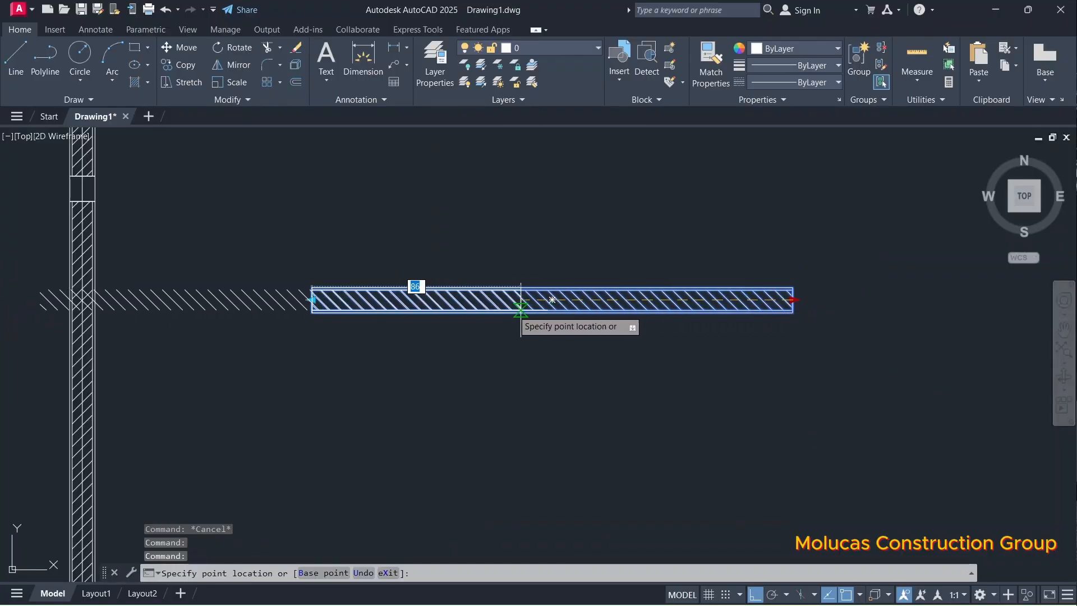
{"action": "left_click", "coordinate": [469, 300]}
{"action": "scroll", "coordinate": [564, 289], "scroll_direction": "up", "scroll_amount": 2}
{"action": "key", "text": "Escape"}
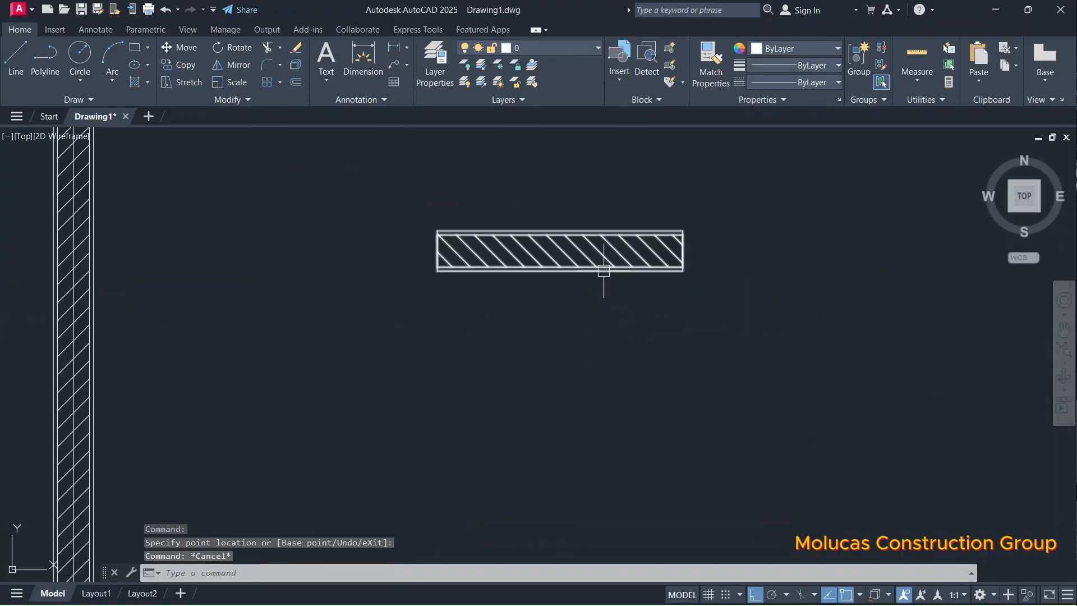
Step: Move the shortened wall horizontally about 29 units to the right
{"action": "type", "text": "m"}
{"action": "key", "text": "Return"}
{"action": "left_click", "coordinate": [586, 321]}
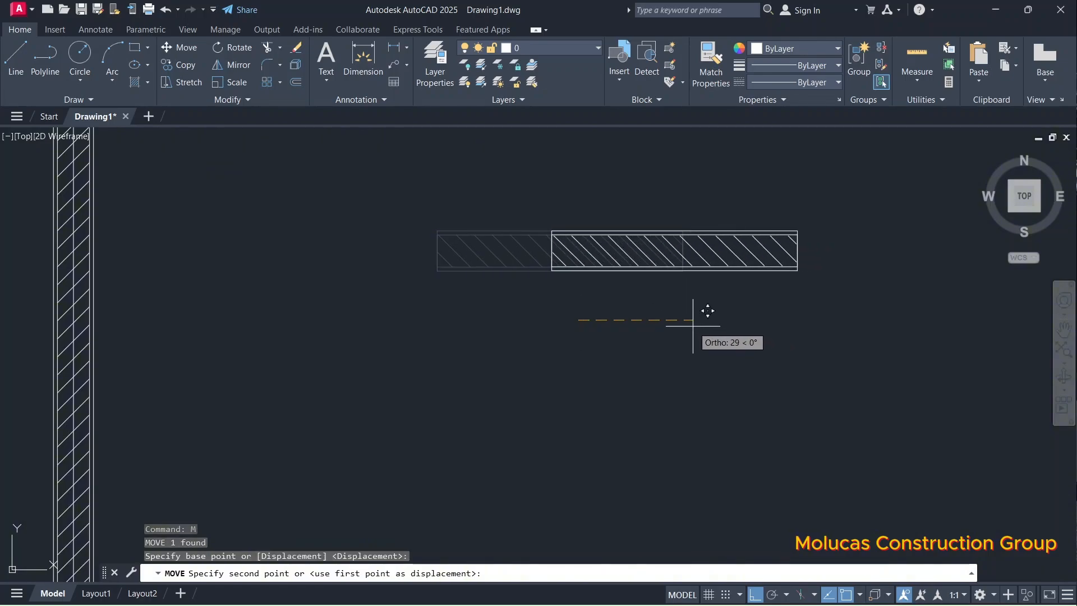
{"action": "left_click", "coordinate": [701, 314]}
{"action": "key", "text": "Escape"}
Step: Select the short wall and toggle Ortho mode off and on
{"action": "left_click", "coordinate": [820, 330]}
{"action": "left_click", "coordinate": [537, 170]}
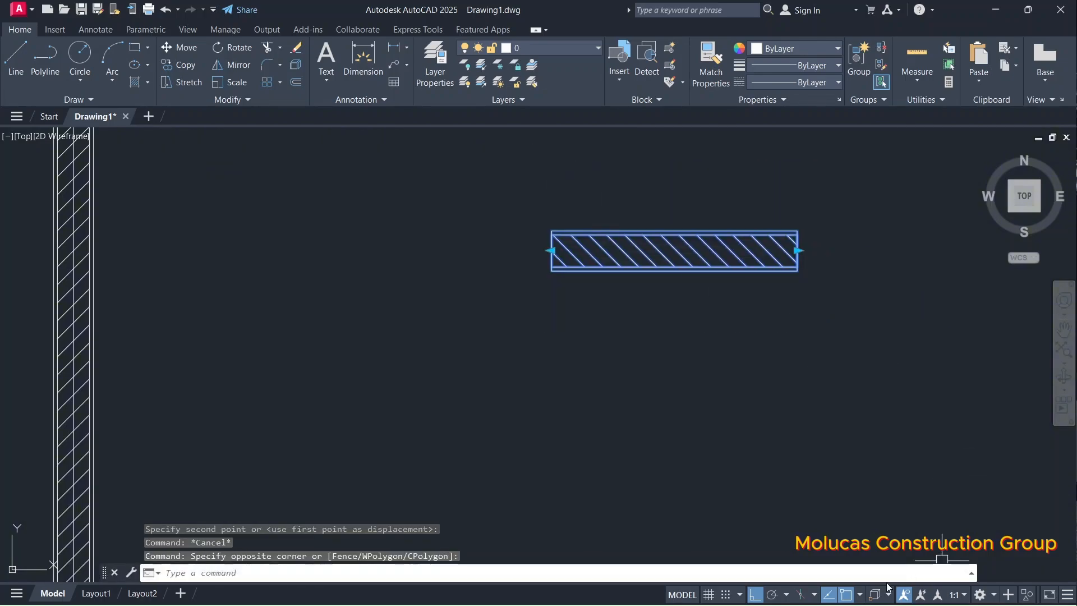
{"action": "left_click", "coordinate": [760, 597]}
{"action": "left_click", "coordinate": [757, 597]}
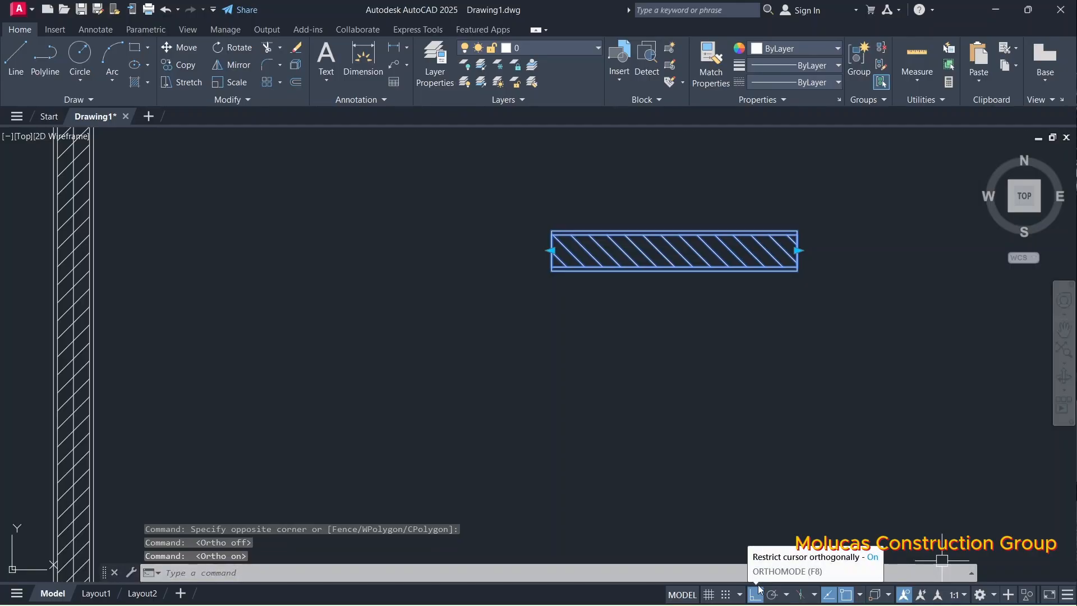
{"action": "left_click", "coordinate": [758, 598]}
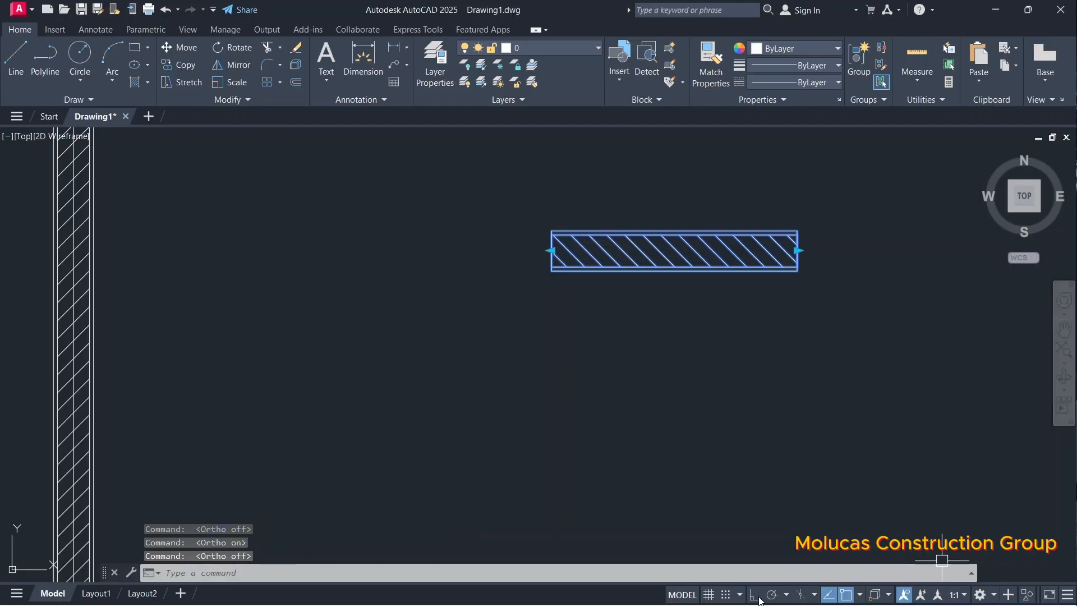
{"action": "key", "text": "Escape"}
Step: Try to rotate the short wall freely about its centre with Ortho mode off
{"action": "scroll", "coordinate": [630, 456], "scroll_direction": "down", "scroll_amount": 4}
{"action": "left_click", "coordinate": [663, 379]}
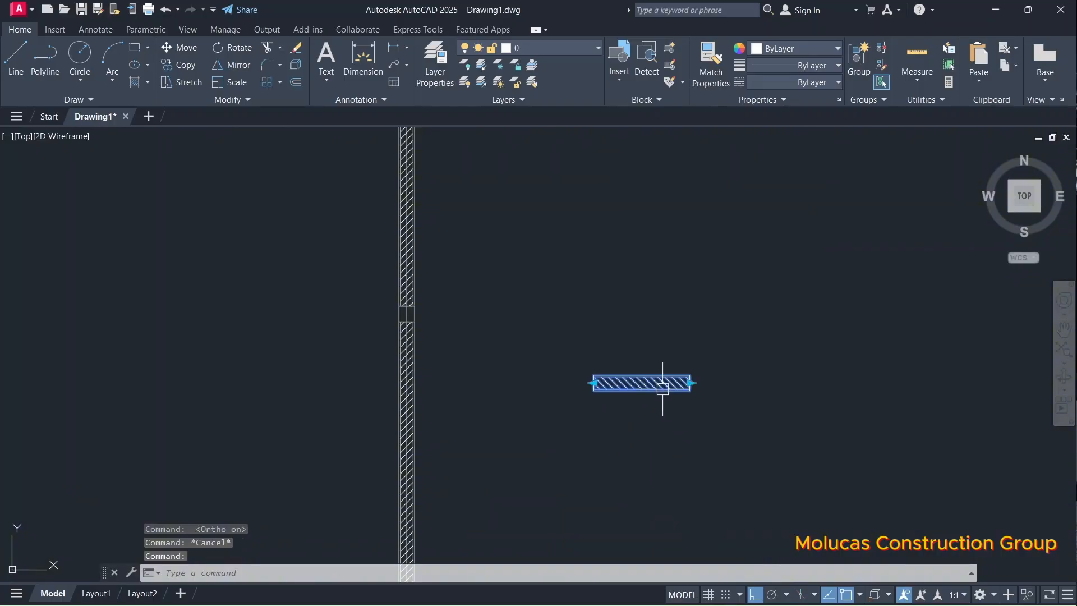
{"action": "scroll", "coordinate": [663, 392], "scroll_direction": "up", "scroll_amount": 6}
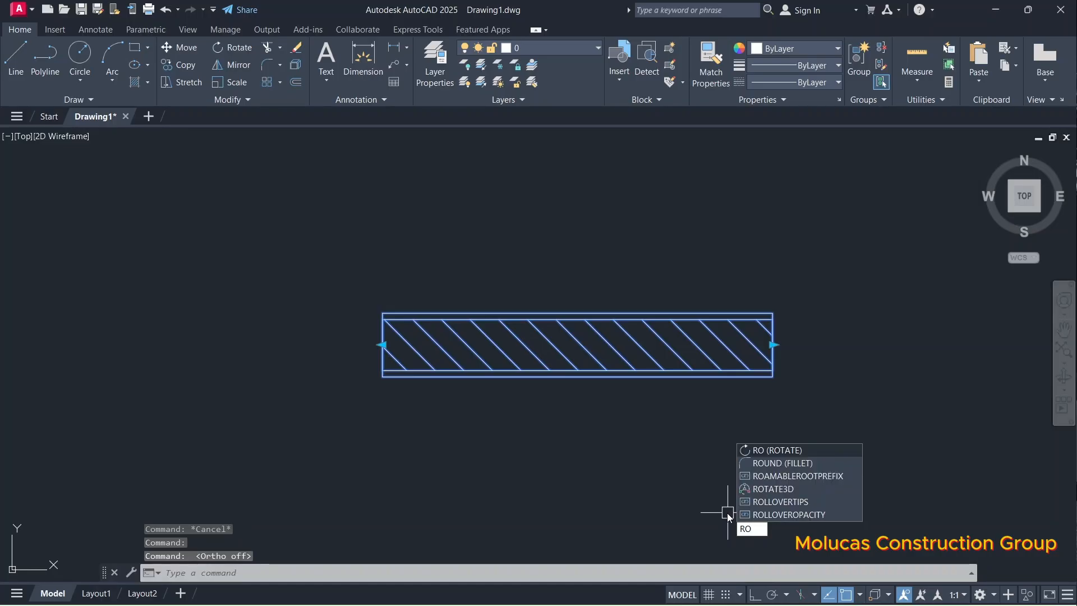
{"action": "key", "text": "Return"}
{"action": "left_click", "coordinate": [577, 344]}
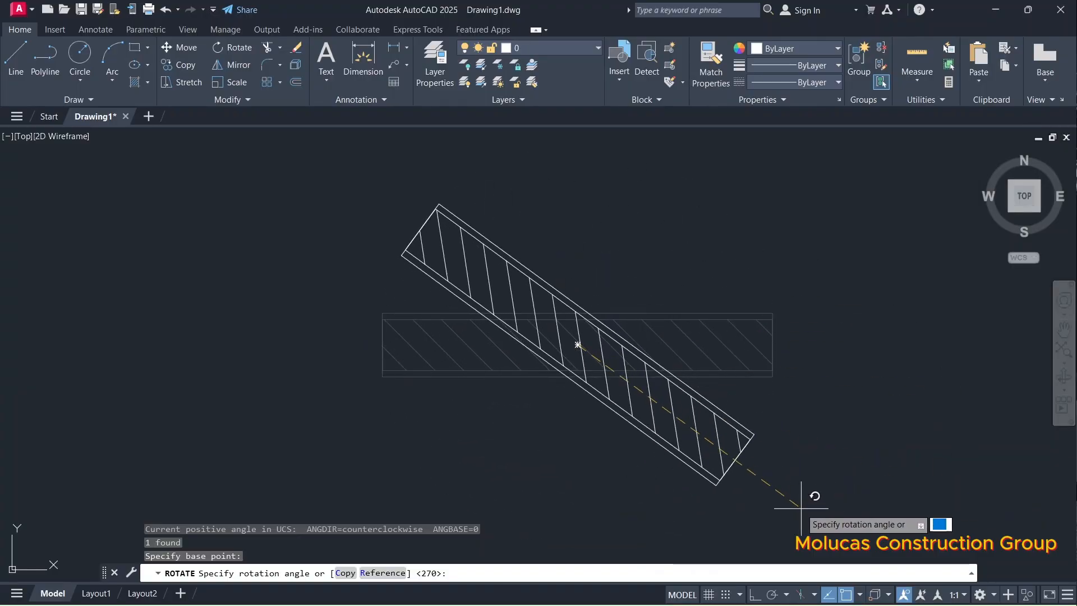
{"action": "key", "text": "Escape"}
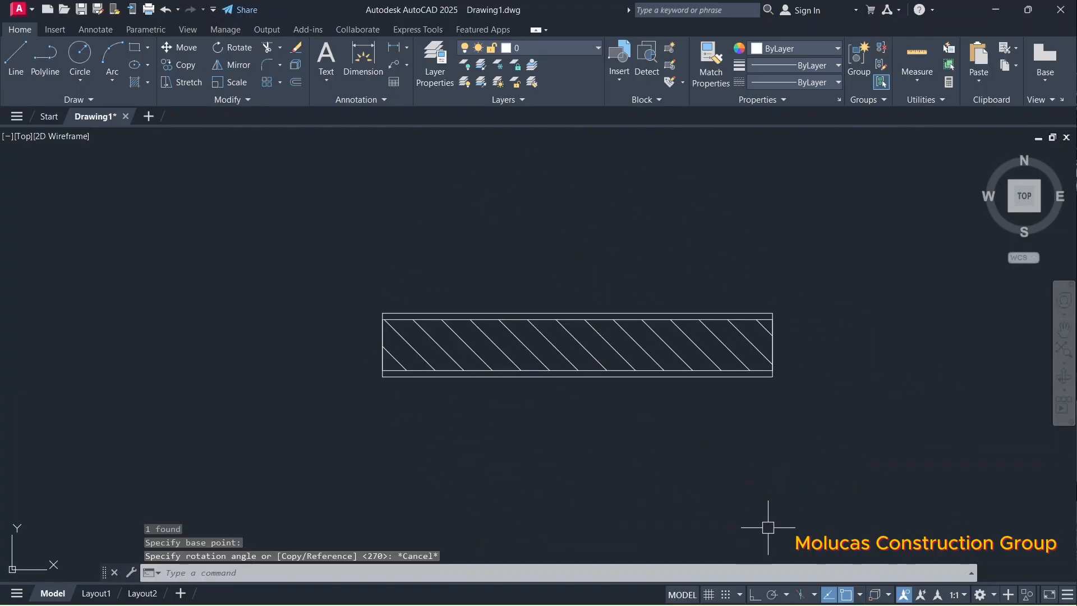
Step: Try to rotate the short wall about its centre with Ortho mode on
{"action": "left_click", "coordinate": [755, 596]}
{"action": "left_click", "coordinate": [688, 376]}
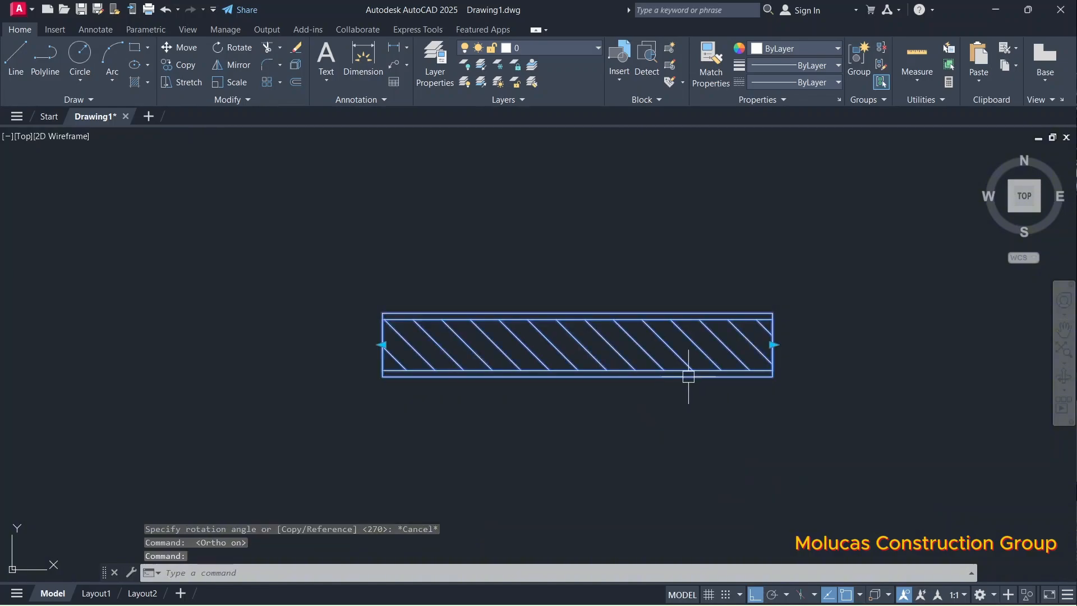
{"action": "type", "text": "O"}
{"action": "key", "text": "Return"}
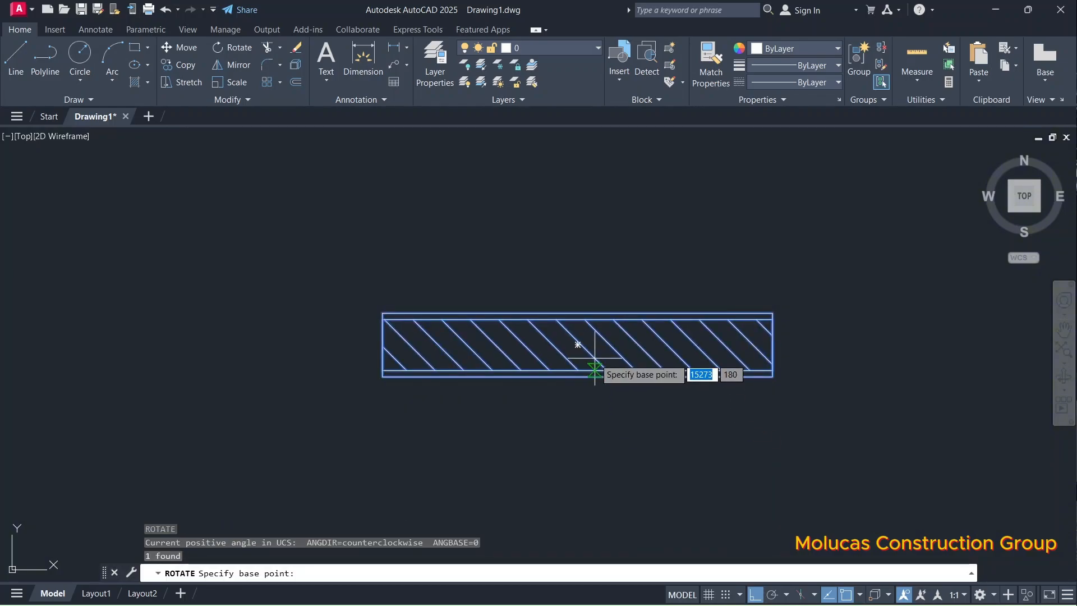
{"action": "left_click", "coordinate": [577, 344]}
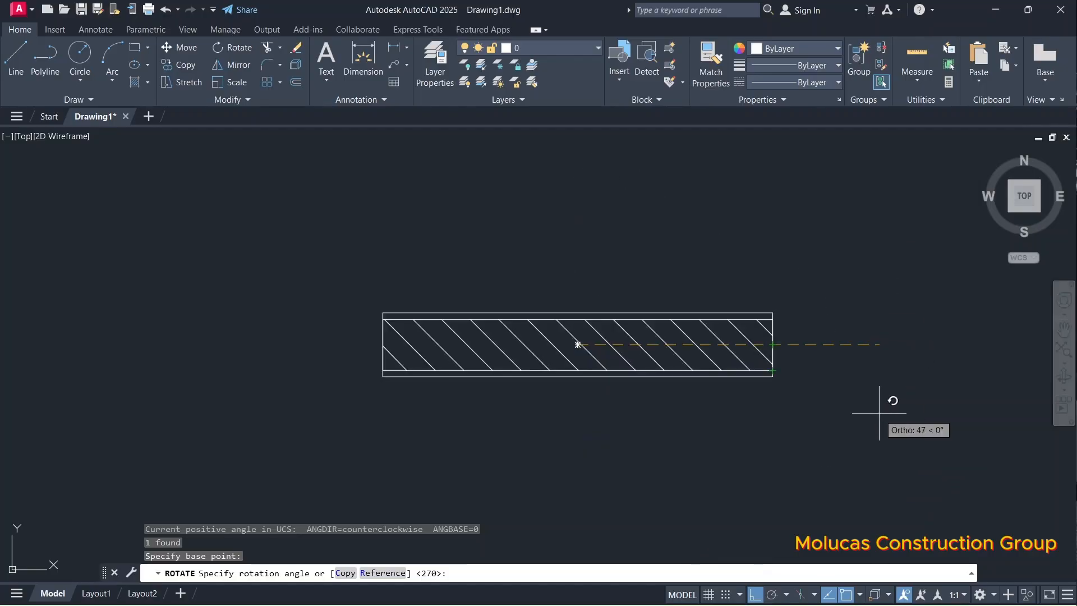
{"action": "key", "text": "Escape"}
Step: With Ortho mode off, move the short wall by its right end midpoint to the lower-right corner column's left face
{"action": "scroll", "coordinate": [629, 359], "scroll_direction": "down", "scroll_amount": 5}
{"action": "scroll", "coordinate": [631, 365], "scroll_direction": "up", "scroll_amount": 4}
{"action": "left_click", "coordinate": [639, 356]}
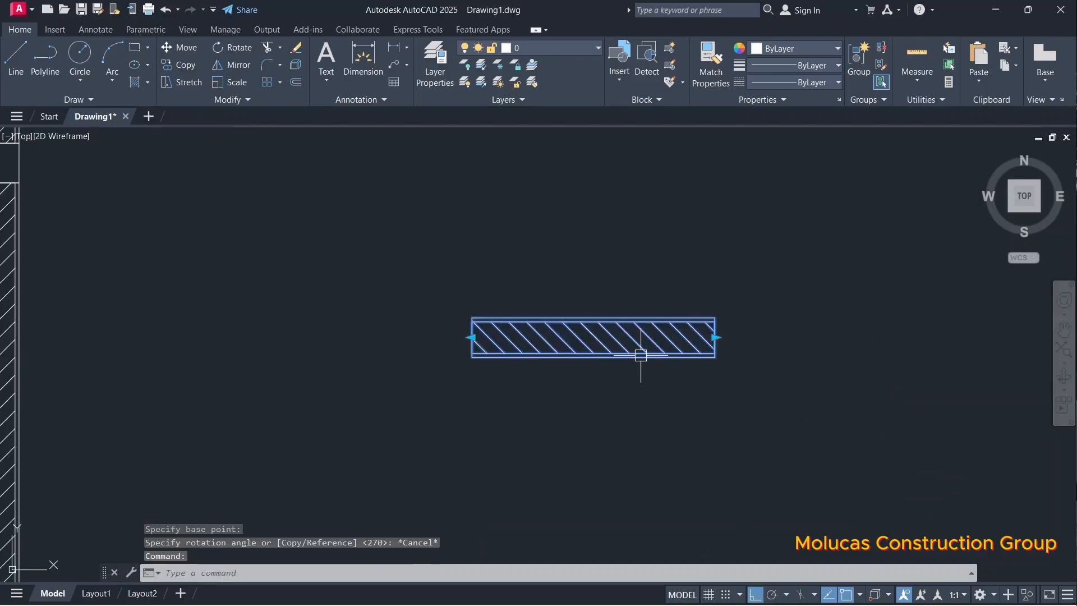
{"action": "scroll", "coordinate": [660, 349], "scroll_direction": "down", "scroll_amount": 5}
{"action": "left_click", "coordinate": [755, 595]}
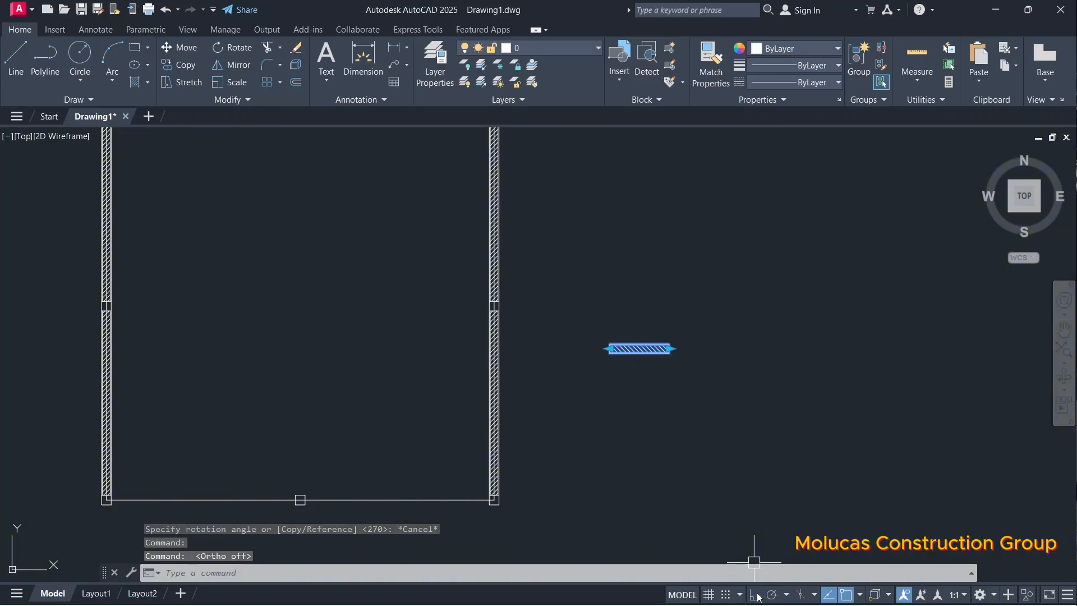
{"action": "scroll", "coordinate": [673, 377], "scroll_direction": "up", "scroll_amount": 5}
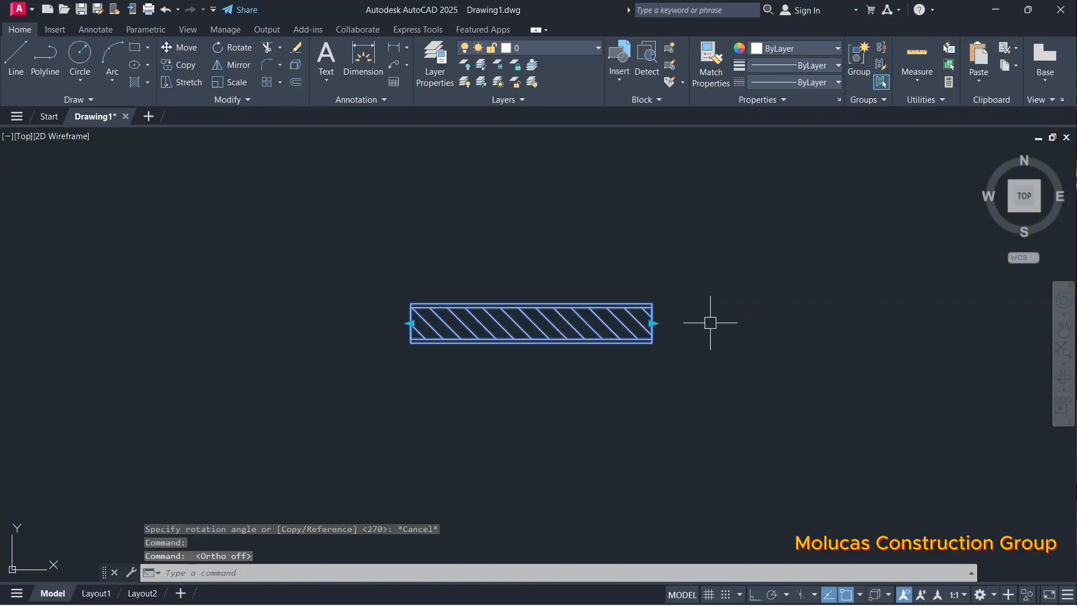
{"action": "type", "text": "m"}
{"action": "key", "text": "Return"}
{"action": "left_click", "coordinate": [652, 322]}
{"action": "scroll", "coordinate": [680, 288], "scroll_direction": "down", "scroll_amount": 5}
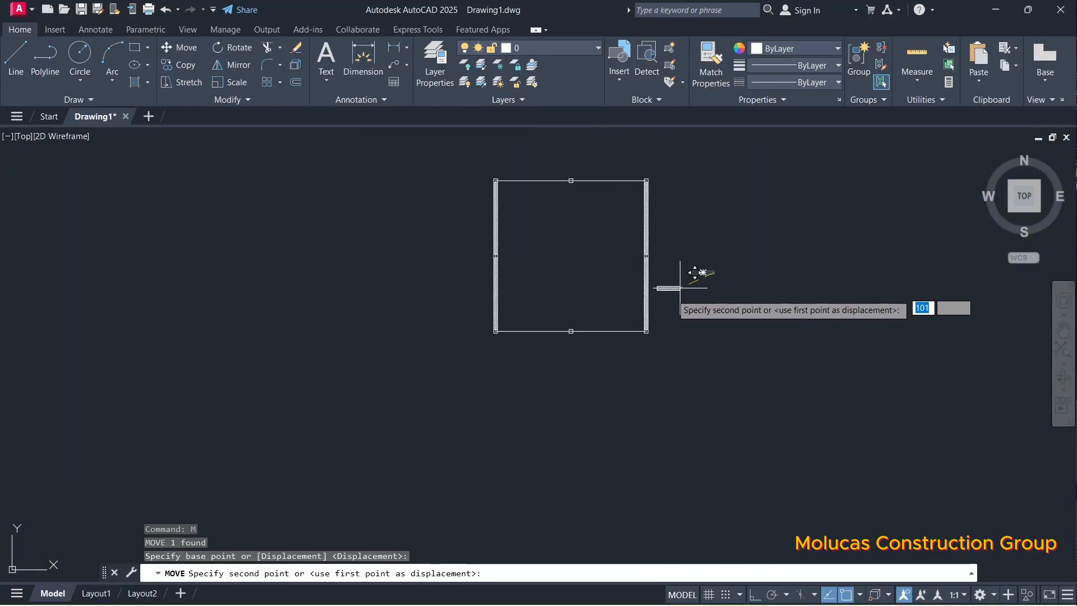
{"action": "scroll", "coordinate": [645, 319], "scroll_direction": "up", "scroll_amount": 3}
{"action": "scroll", "coordinate": [817, 253], "scroll_direction": "up", "scroll_amount": 5}
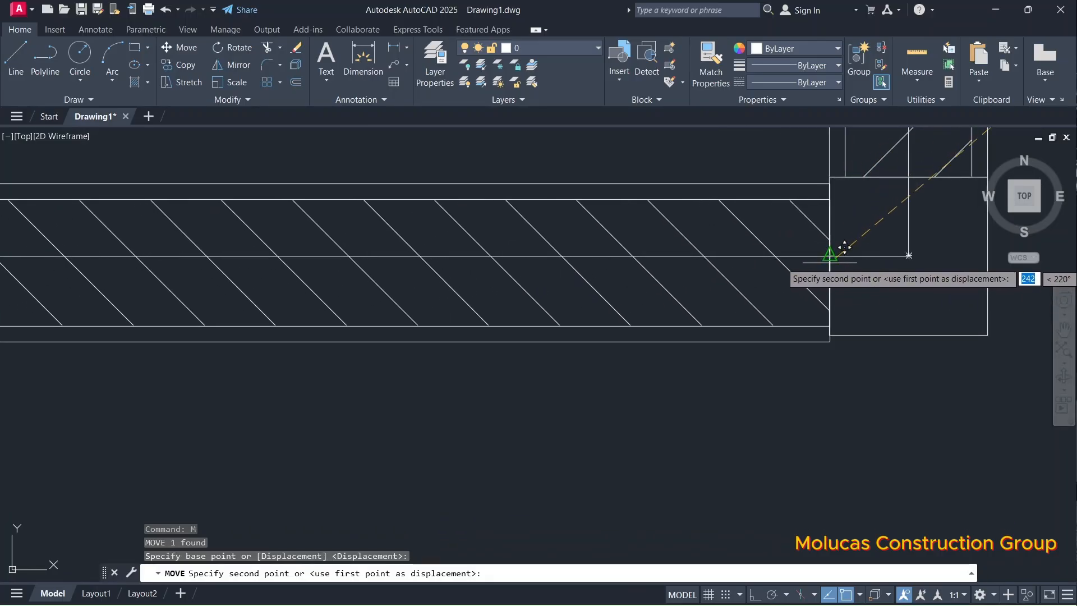
{"action": "left_click", "coordinate": [844, 246]}
Step: Stretch the wall's left end to the right face of the bottom middle column
{"action": "scroll", "coordinate": [829, 257], "scroll_direction": "down", "scroll_amount": 5}
{"action": "left_click", "coordinate": [700, 281]}
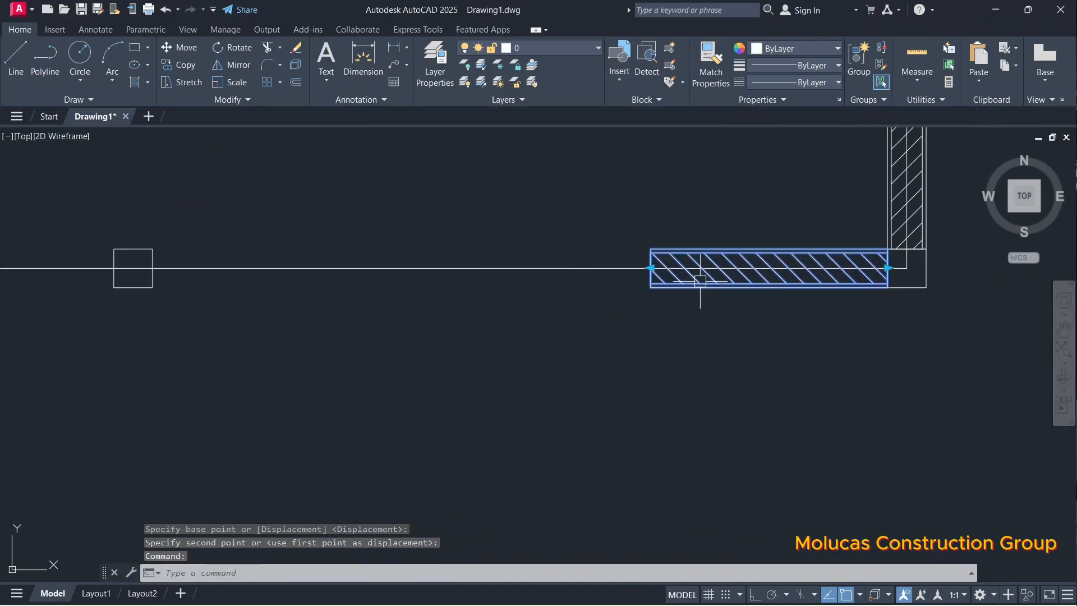
{"action": "left_click", "coordinate": [651, 268]}
{"action": "left_click", "coordinate": [152, 268]}
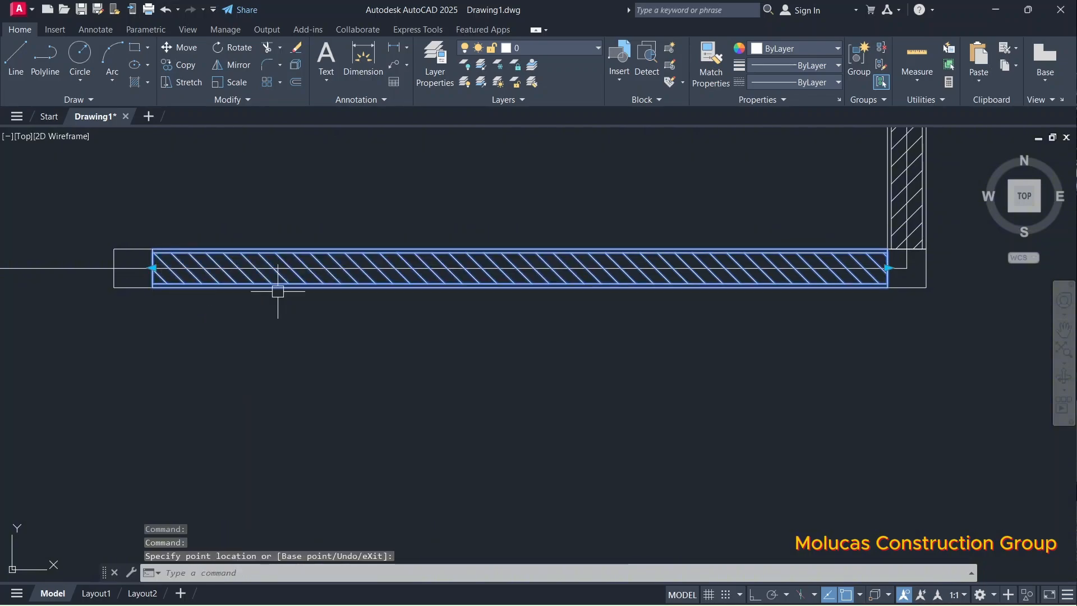
{"action": "key", "text": "Escape"}
Step: Inspect the new bottom wall and the lower side walls for their fit between the columns
{"action": "scroll", "coordinate": [706, 389], "scroll_direction": "down", "scroll_amount": 4}
{"action": "scroll", "coordinate": [566, 378], "scroll_direction": "up", "scroll_amount": 4}
{"action": "scroll", "coordinate": [666, 370], "scroll_direction": "down", "scroll_amount": 5}
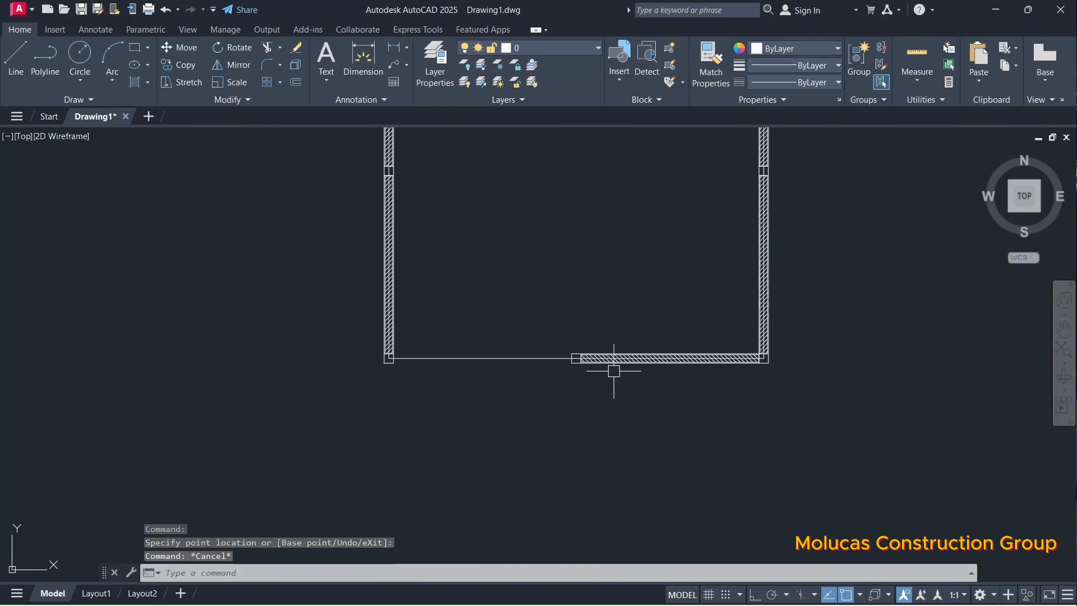
{"action": "scroll", "coordinate": [596, 361], "scroll_direction": "up", "scroll_amount": 4}
{"action": "left_click", "coordinate": [596, 353]}
{"action": "scroll", "coordinate": [426, 373], "scroll_direction": "down", "scroll_amount": 4}
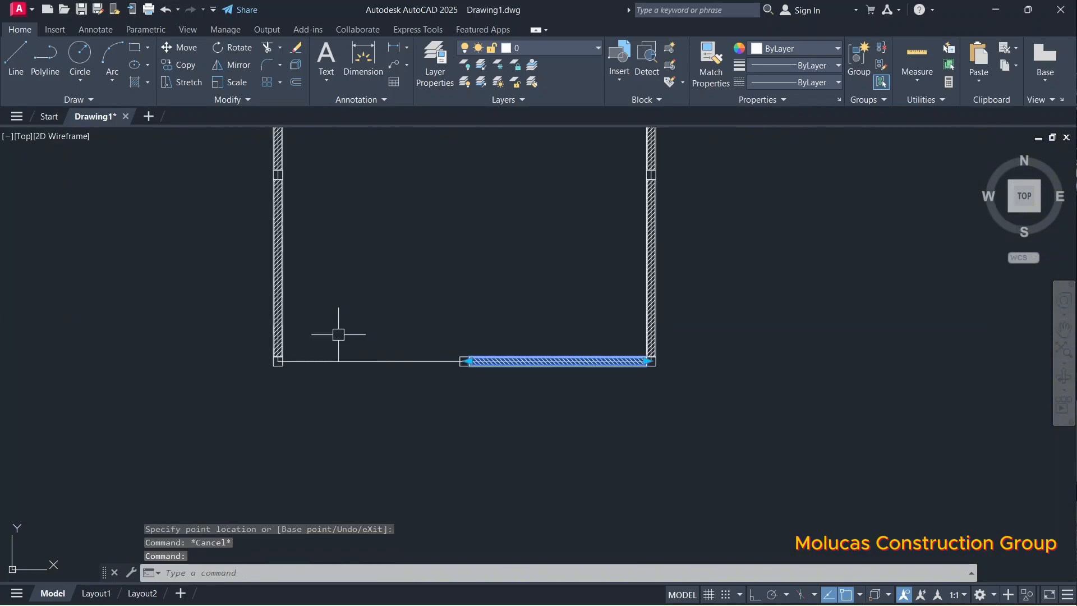
{"action": "scroll", "coordinate": [271, 281], "scroll_direction": "up", "scroll_amount": 3}
{"action": "key", "text": "Escape"}
{"action": "left_click", "coordinate": [271, 274]}
{"action": "scroll", "coordinate": [271, 275], "scroll_direction": "down", "scroll_amount": 4}
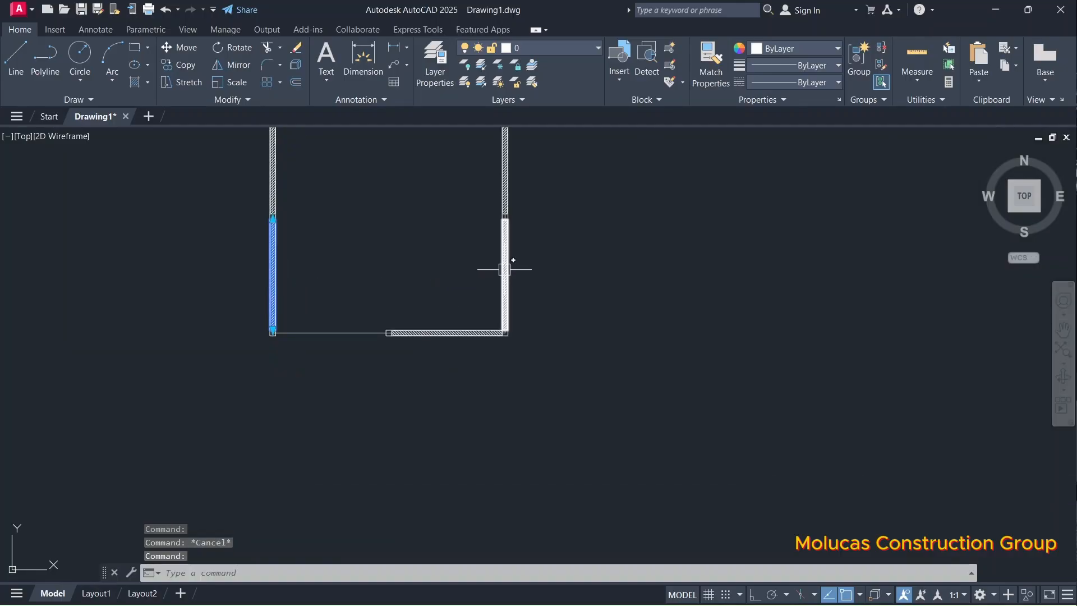
{"action": "key", "text": "Escape"}
{"action": "scroll", "coordinate": [413, 343], "scroll_direction": "up", "scroll_amount": 3}
{"action": "left_click", "coordinate": [404, 300]}
{"action": "scroll", "coordinate": [706, 461], "scroll_direction": "down", "scroll_amount": 4}
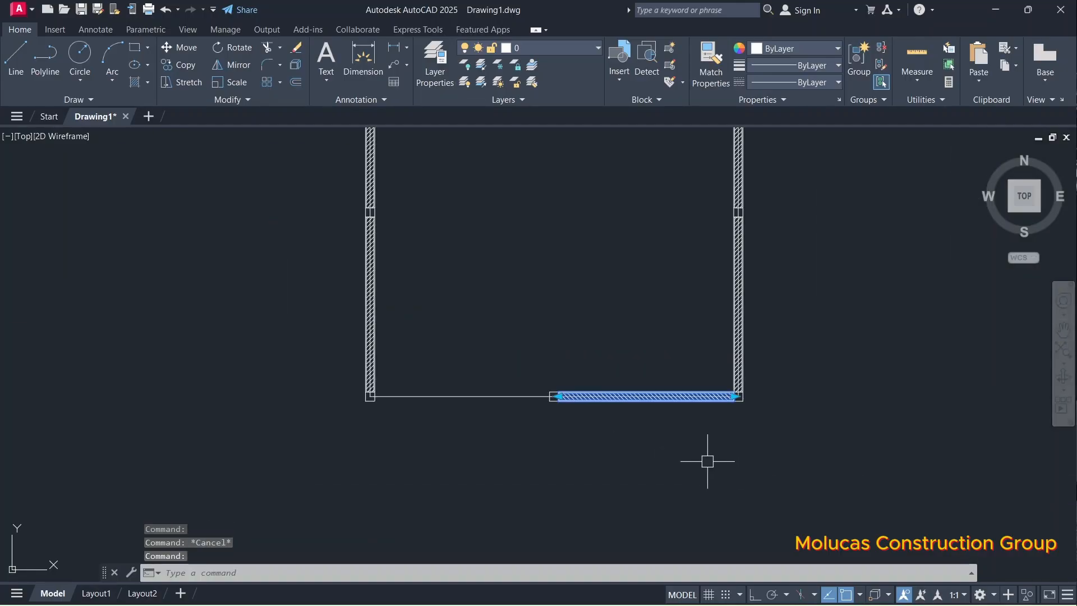
{"action": "scroll", "coordinate": [665, 413], "scroll_direction": "up", "scroll_amount": 4}
{"action": "key", "text": "Escape"}
{"action": "scroll", "coordinate": [911, 354], "scroll_direction": "down", "scroll_amount": 4}
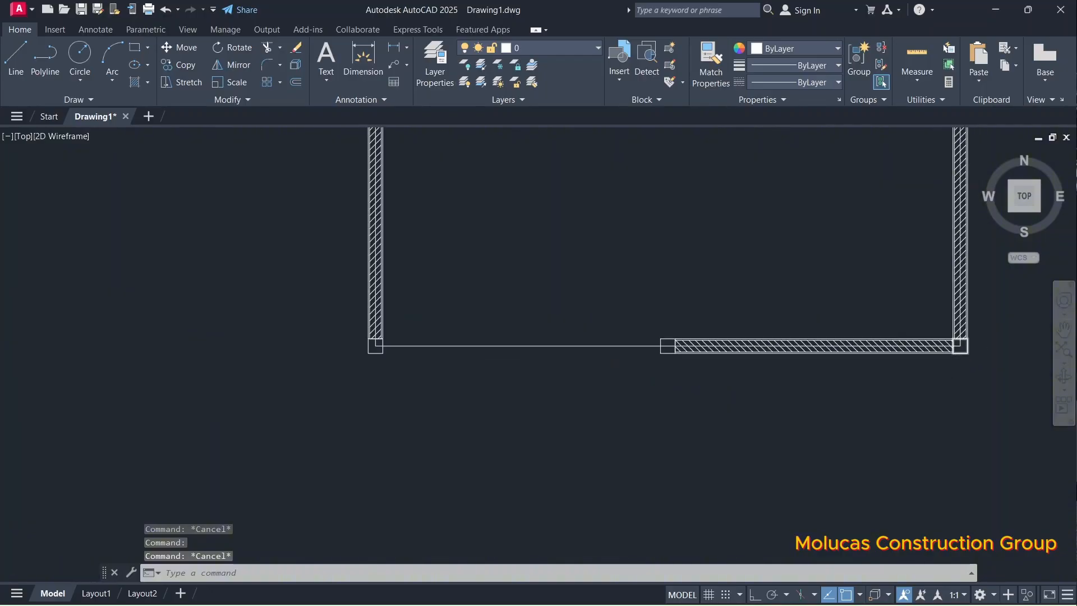
Step: Mirror the bottom right wall across the vertical centreline of the bottom middle column, keeping the original
{"action": "scroll", "coordinate": [618, 349], "scroll_direction": "up", "scroll_amount": 4}
{"action": "left_click", "coordinate": [715, 311]}
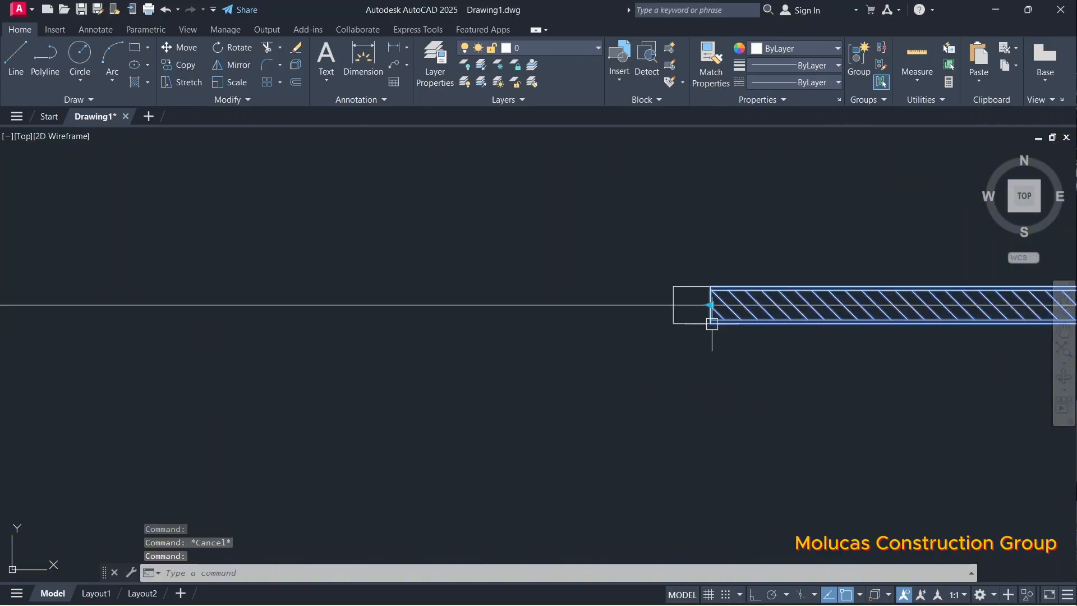
{"action": "scroll", "coordinate": [650, 348], "scroll_direction": "down", "scroll_amount": 4}
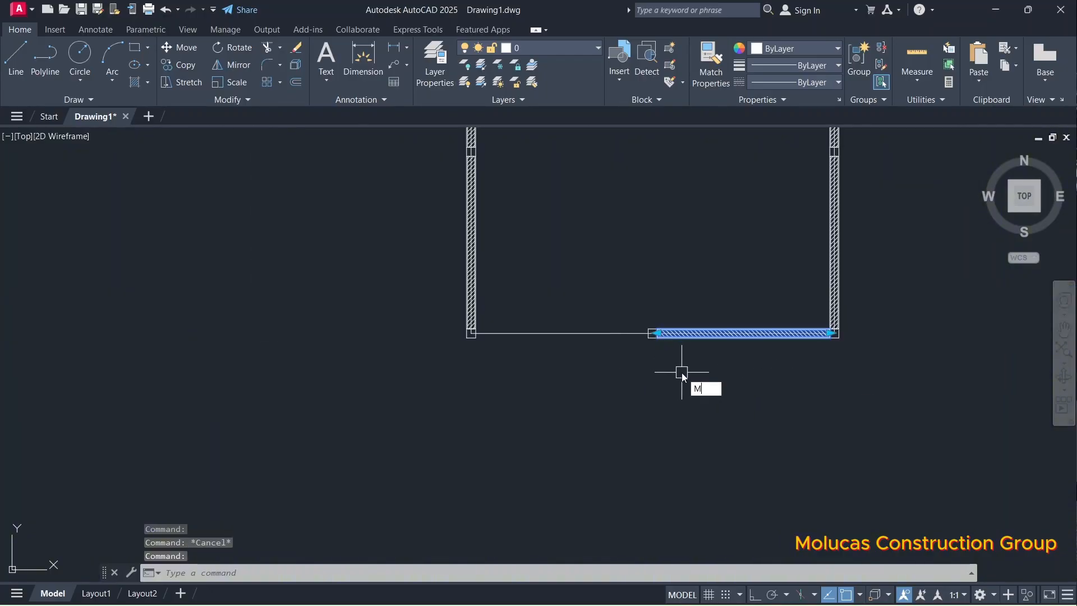
{"action": "type", "text": "I"}
{"action": "key", "text": "Return"}
{"action": "scroll", "coordinate": [653, 340], "scroll_direction": "up", "scroll_amount": 8}
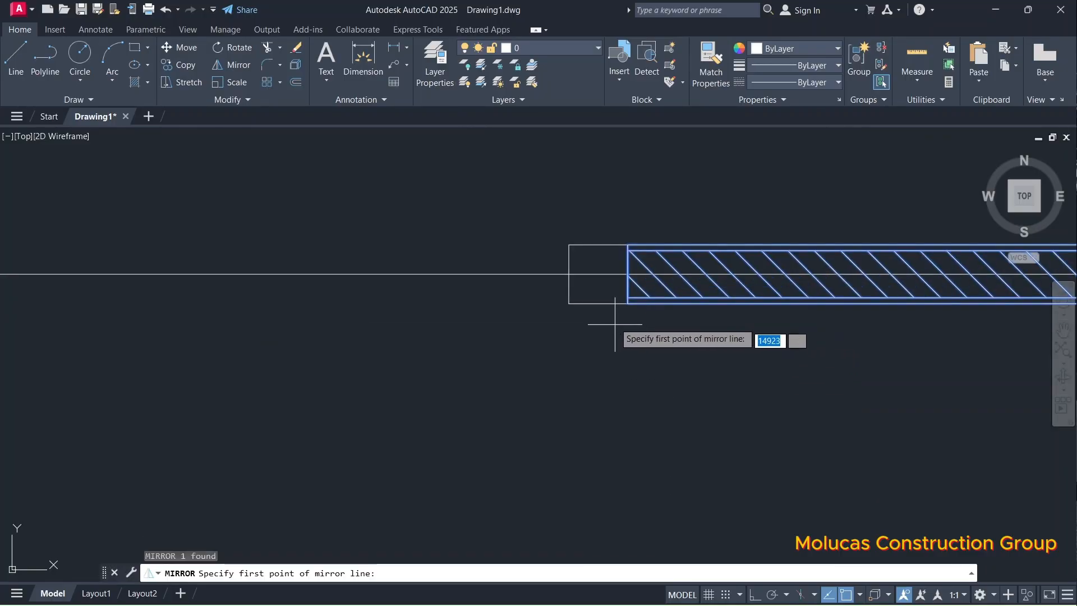
{"action": "left_click", "coordinate": [599, 273]}
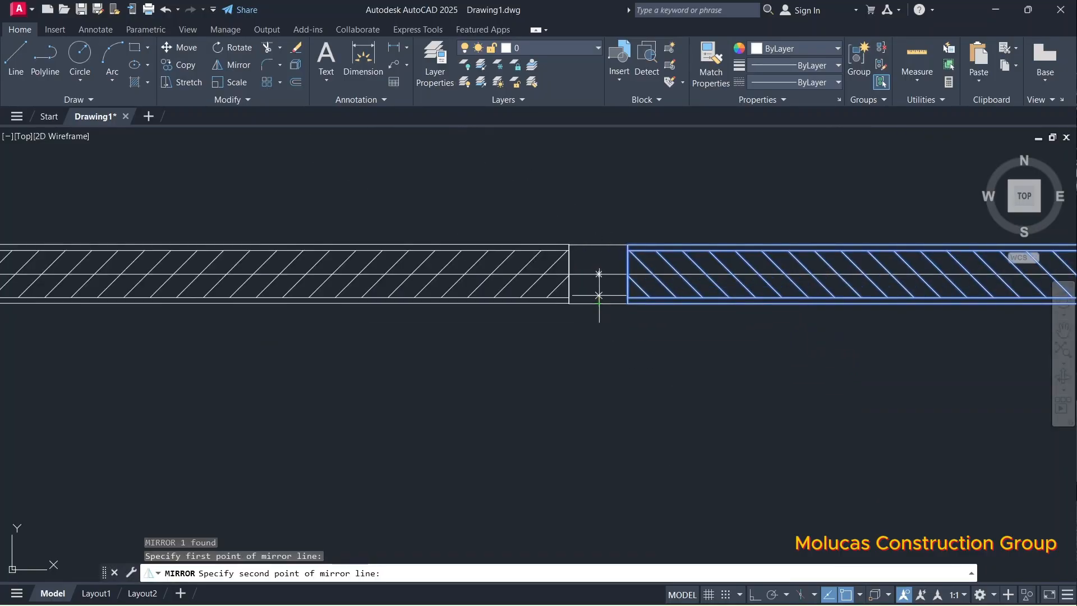
{"action": "left_click", "coordinate": [598, 244]}
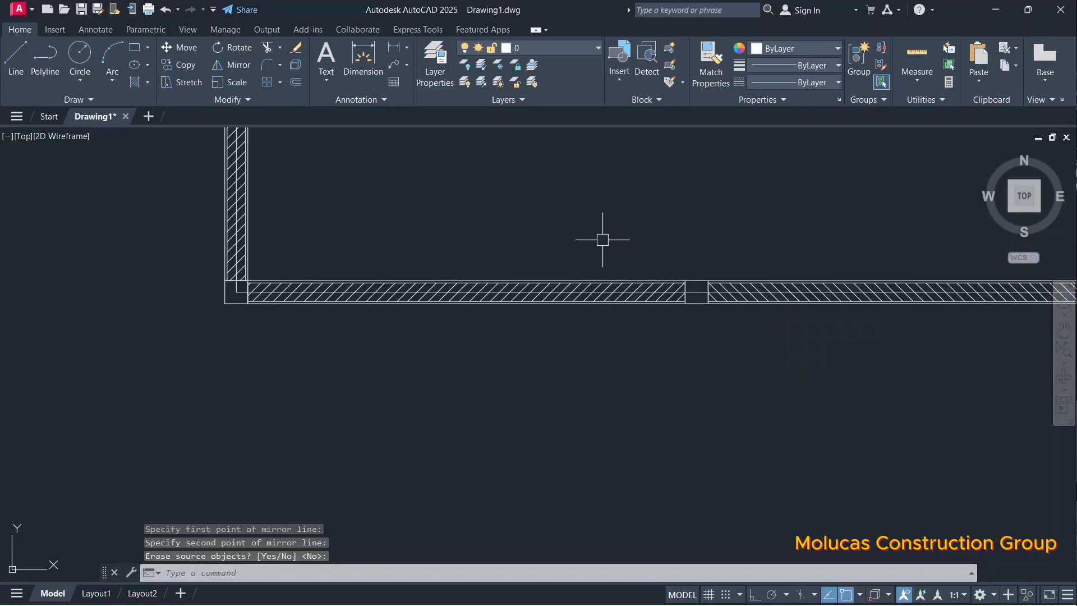
{"action": "scroll", "coordinate": [299, 290], "scroll_direction": "up", "scroll_amount": 4}
{"action": "left_click", "coordinate": [289, 290]}
{"action": "scroll", "coordinate": [424, 298], "scroll_direction": "down", "scroll_amount": 4}
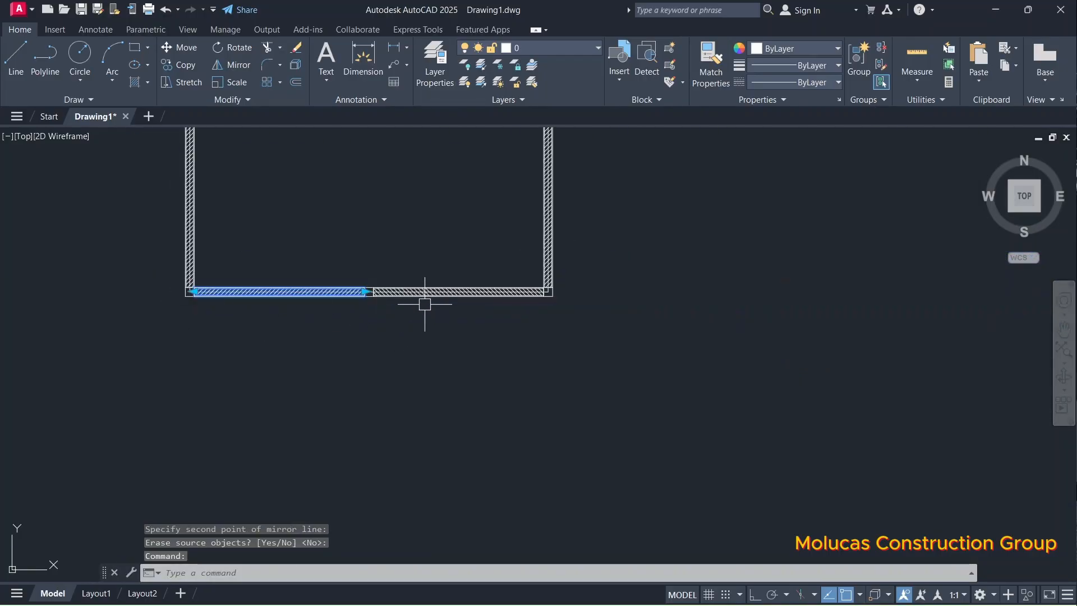
{"action": "scroll", "coordinate": [432, 257], "scroll_direction": "up", "scroll_amount": 4}
{"action": "scroll", "coordinate": [429, 336], "scroll_direction": "down", "scroll_amount": 8}
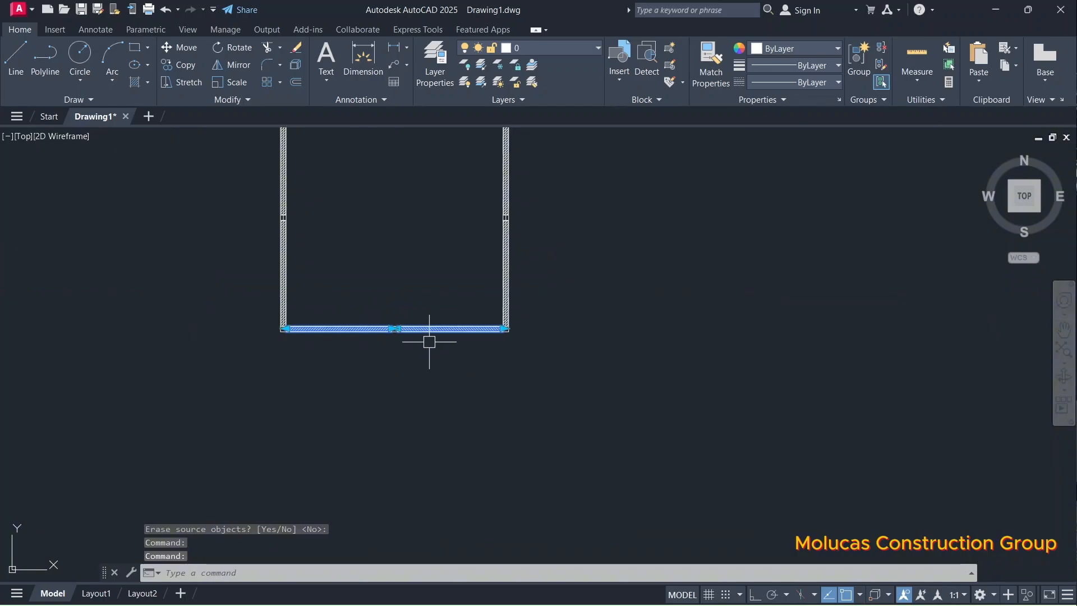
{"action": "scroll", "coordinate": [429, 339], "scroll_direction": "up", "scroll_amount": 5}
{"action": "key", "text": "Escape"}
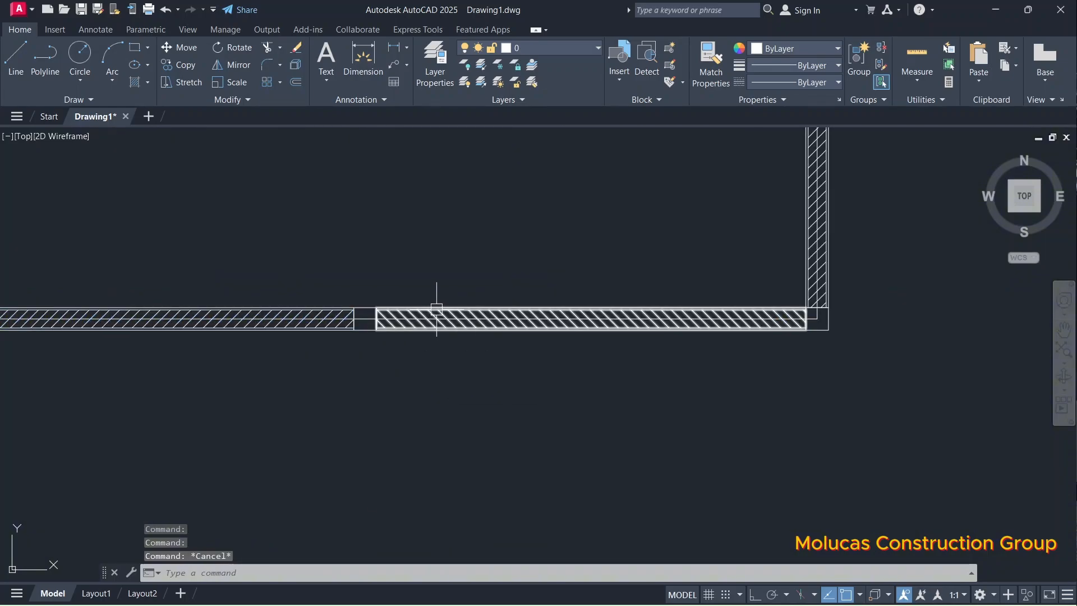
Step: Mirror both bottom walls to the top side across the horizontal centreline of the right middle column, keeping the originals
{"action": "left_click", "coordinate": [498, 310]}
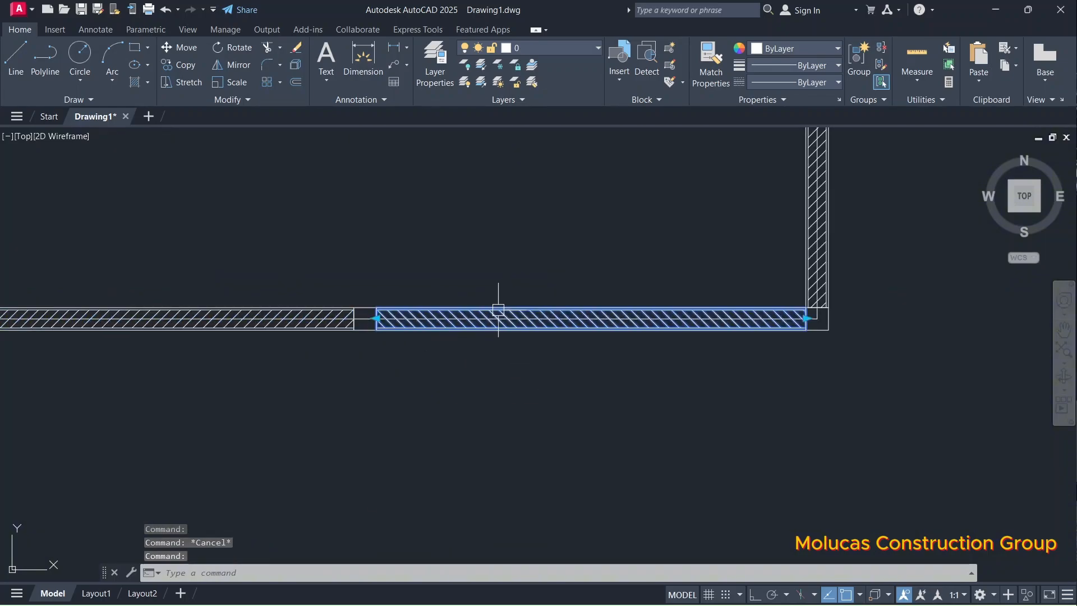
{"action": "left_click", "coordinate": [338, 316]}
{"action": "scroll", "coordinate": [334, 351], "scroll_direction": "down", "scroll_amount": 5}
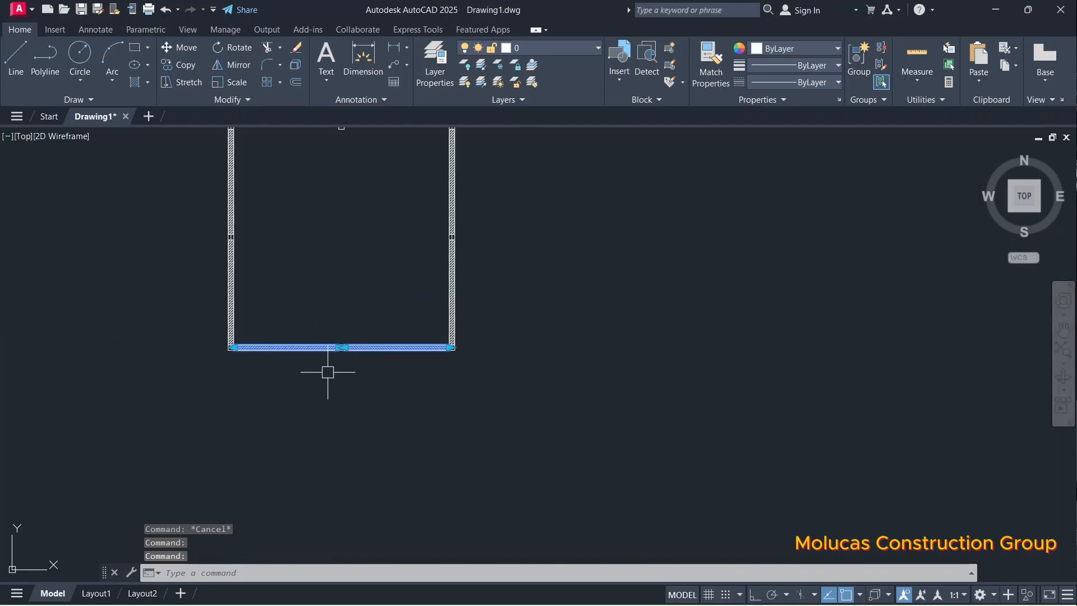
{"action": "scroll", "coordinate": [469, 275], "scroll_direction": "up", "scroll_amount": 5}
{"action": "scroll", "coordinate": [601, 362], "scroll_direction": "down", "scroll_amount": 5}
{"action": "type", "text": "M"}
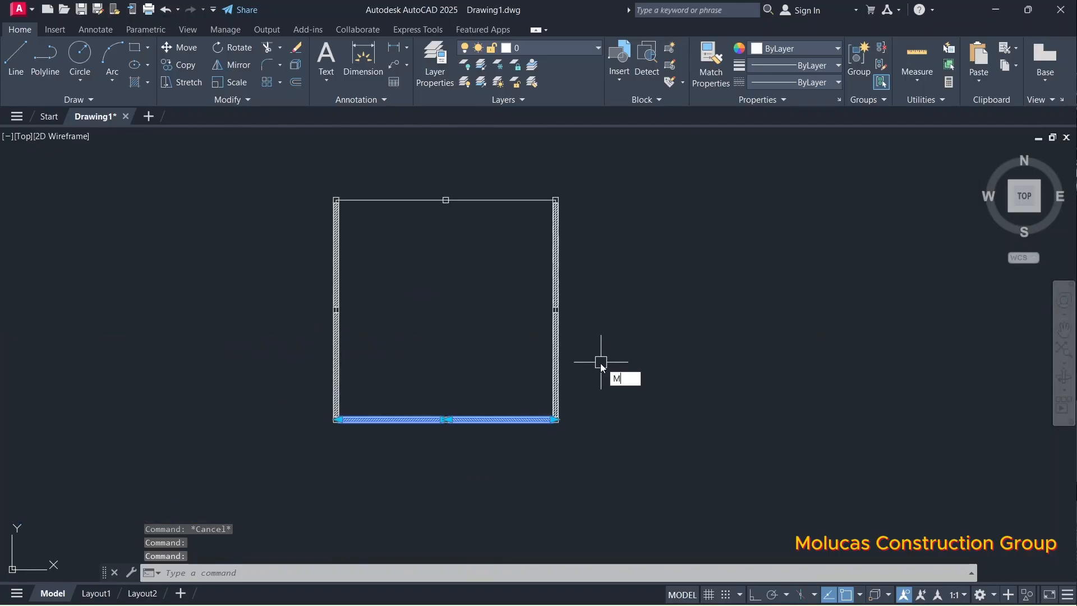
{"action": "type", "text": "I"}
{"action": "key", "text": "Return"}
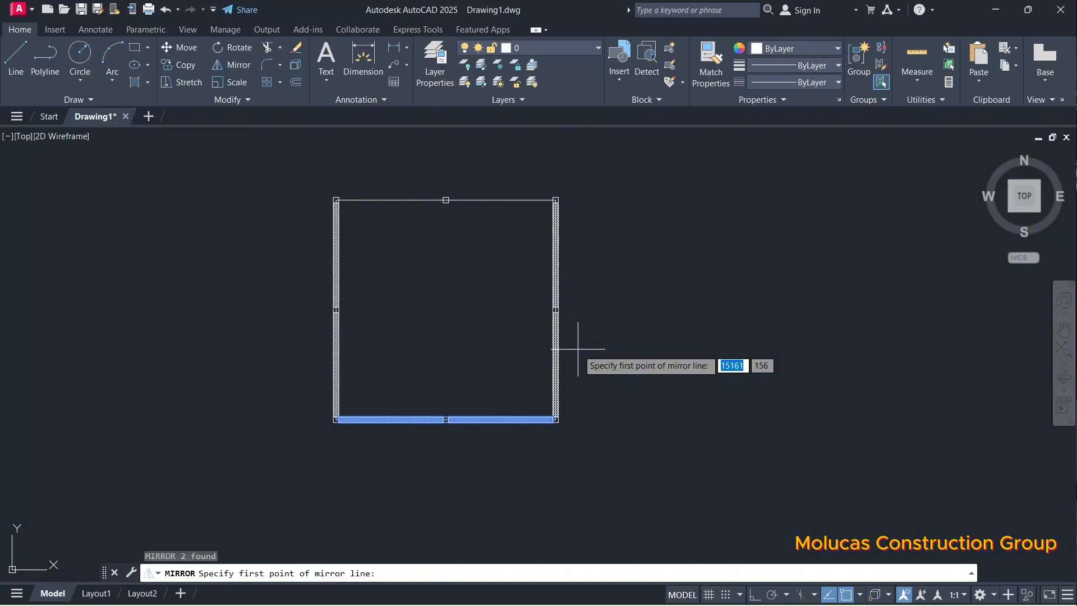
{"action": "scroll", "coordinate": [578, 349], "scroll_direction": "up", "scroll_amount": 5}
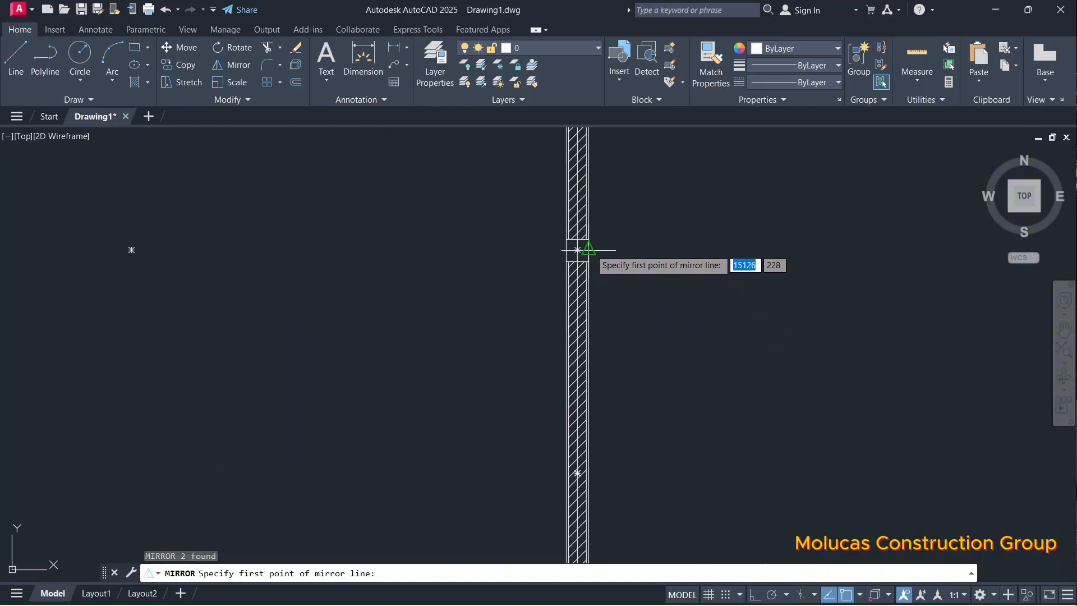
{"action": "left_click", "coordinate": [577, 249]}
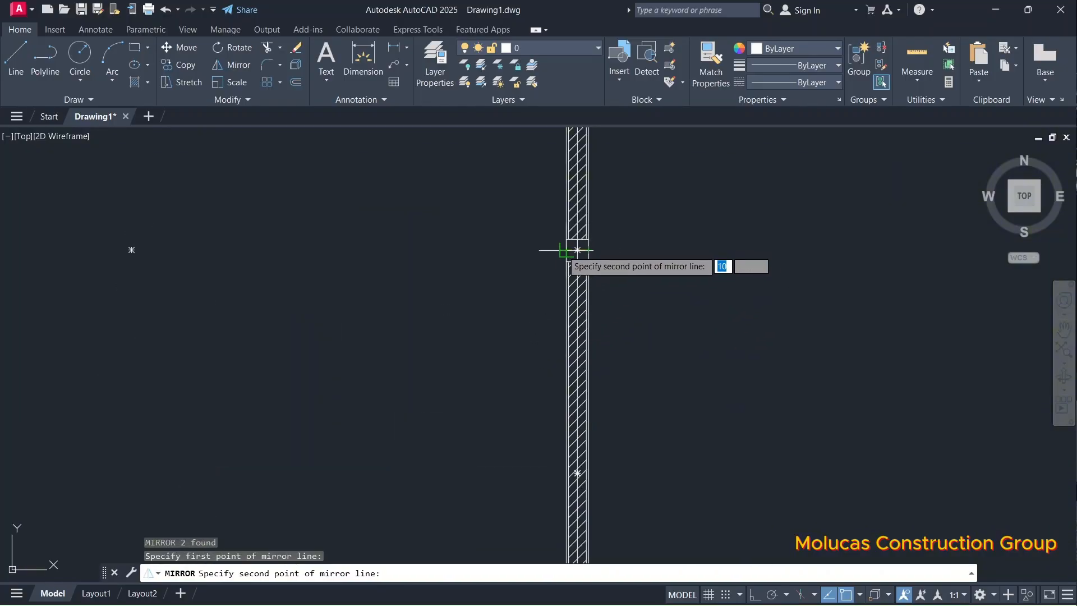
{"action": "left_click", "coordinate": [566, 250]}
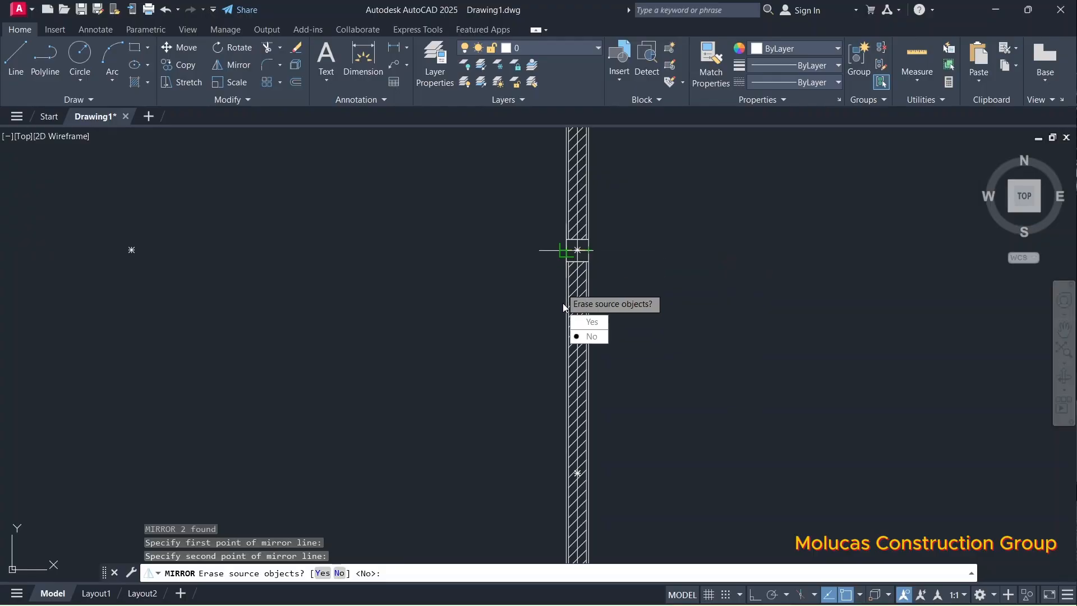
{"action": "key", "text": "Return"}
Step: Examine the mirrored top walls and the completed wall layout around the columns
{"action": "scroll", "coordinate": [589, 317], "scroll_direction": "down", "scroll_amount": 6}
{"action": "scroll", "coordinate": [569, 288], "scroll_direction": "up", "scroll_amount": 10}
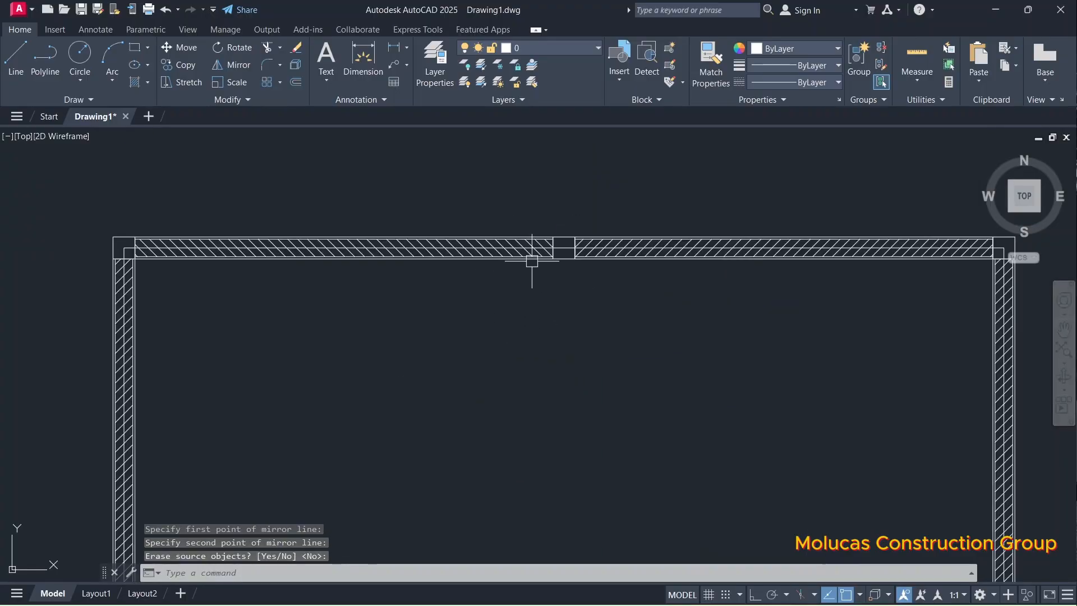
{"action": "left_click", "coordinate": [533, 258]}
{"action": "left_click", "coordinate": [598, 254]}
{"action": "scroll", "coordinate": [630, 324], "scroll_direction": "down", "scroll_amount": 6}
{"action": "key", "text": "Escape"}
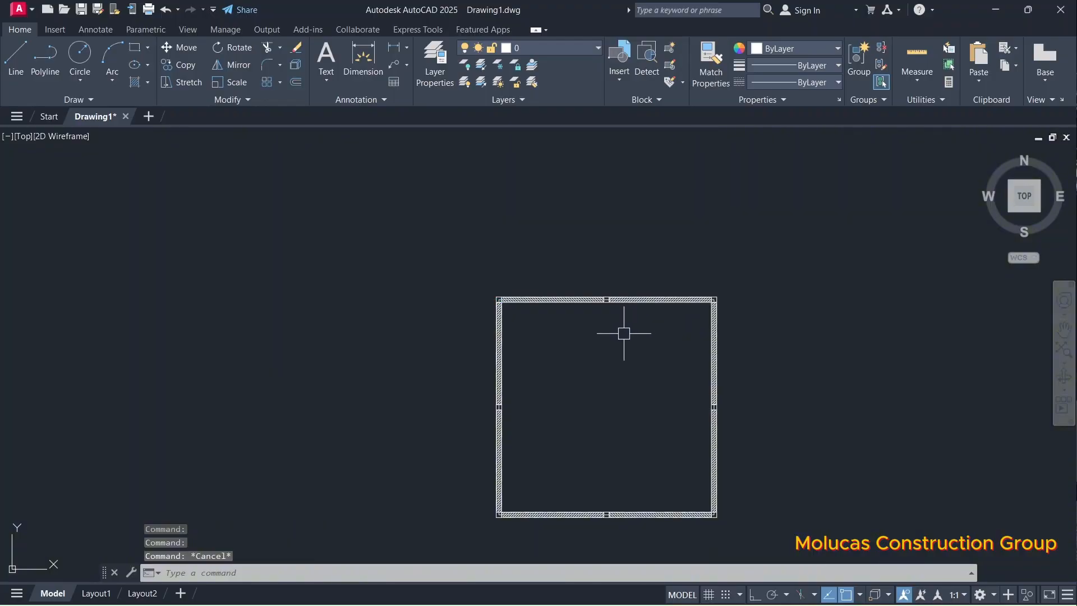
{"action": "scroll", "coordinate": [588, 283], "scroll_direction": "up", "scroll_amount": 2}
{"action": "scroll", "coordinate": [588, 284], "scroll_direction": "up", "scroll_amount": 4}
{"action": "scroll", "coordinate": [510, 337], "scroll_direction": "down", "scroll_amount": 6}
{"action": "scroll", "coordinate": [516, 338], "scroll_direction": "up", "scroll_amount": 6}
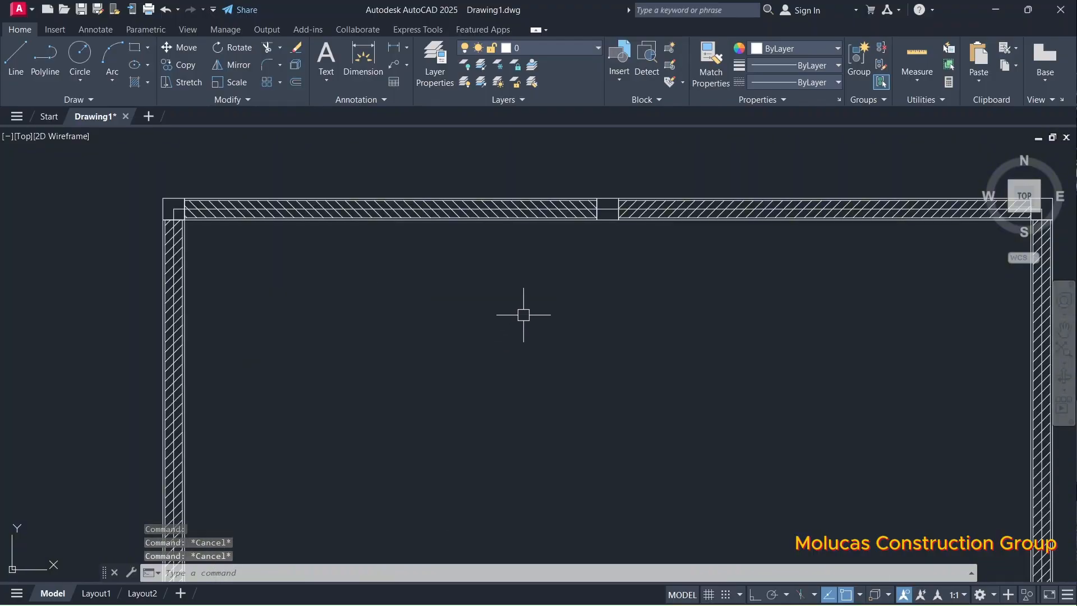
{"action": "scroll", "coordinate": [553, 303], "scroll_direction": "down", "scroll_amount": 6}
{"action": "scroll", "coordinate": [558, 306], "scroll_direction": "up", "scroll_amount": 6}
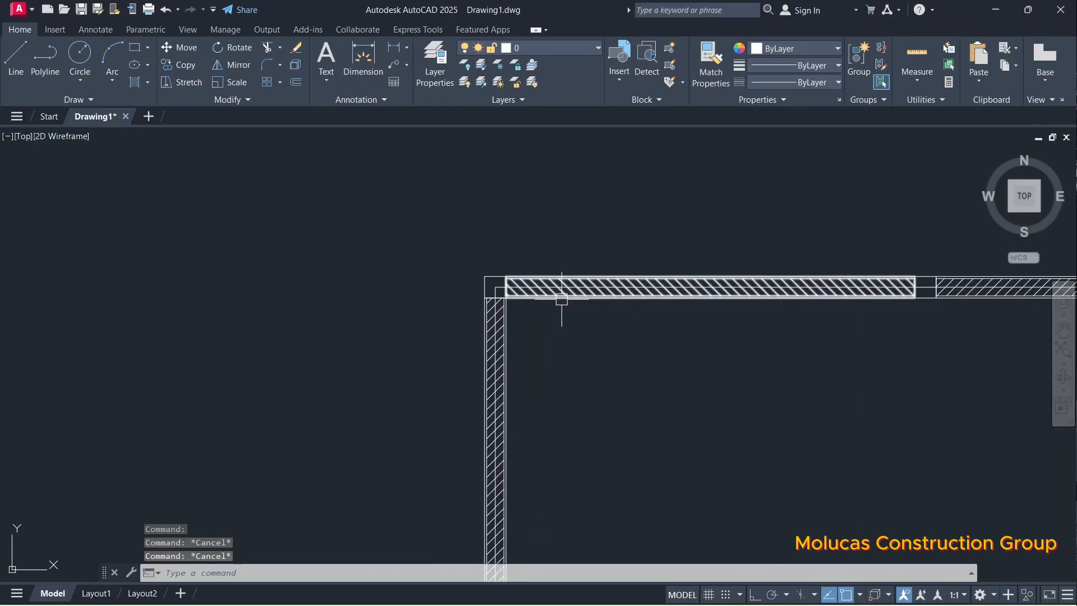
{"action": "scroll", "coordinate": [397, 241], "scroll_direction": "down", "scroll_amount": 2}
{"action": "scroll", "coordinate": [717, 273], "scroll_direction": "up", "scroll_amount": 3}
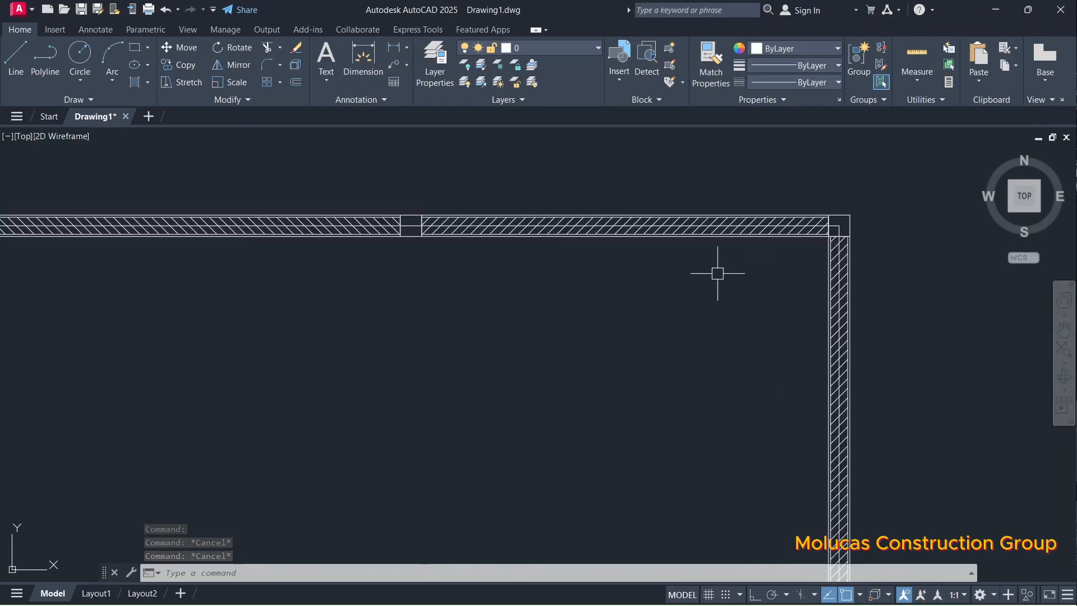
Step: Examine the complete square wall layout, including the bottom walls and the joints at the columns
{"action": "scroll", "coordinate": [637, 252], "scroll_direction": "down", "scroll_amount": 6}
{"action": "scroll", "coordinate": [610, 379], "scroll_direction": "up", "scroll_amount": 6}
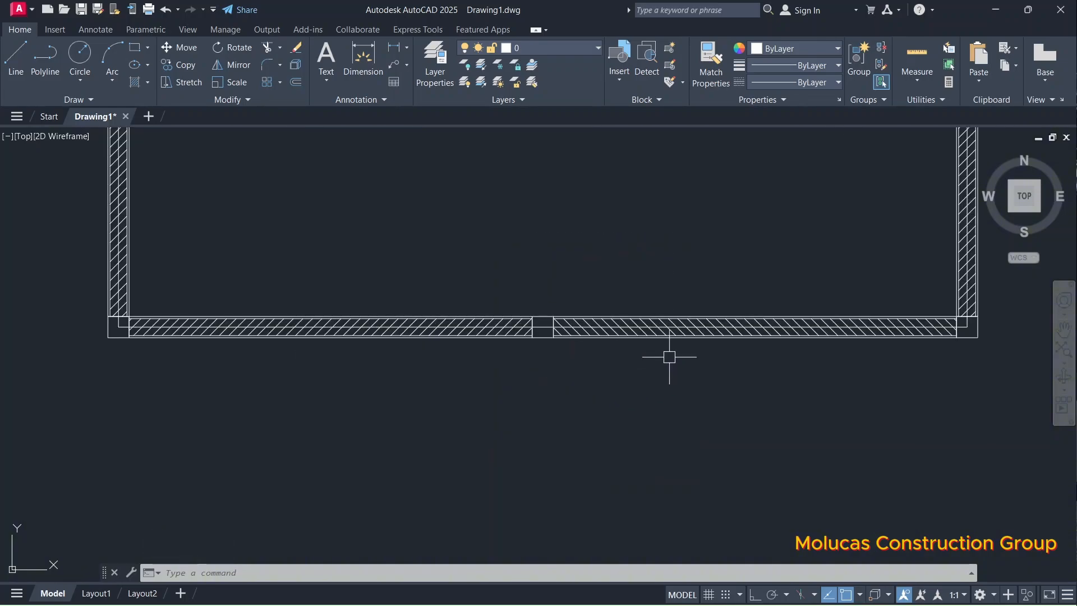
{"action": "scroll", "coordinate": [668, 356], "scroll_direction": "down", "scroll_amount": 6}
{"action": "scroll", "coordinate": [648, 308], "scroll_direction": "up", "scroll_amount": 6}
{"action": "scroll", "coordinate": [645, 293], "scroll_direction": "down", "scroll_amount": 3}
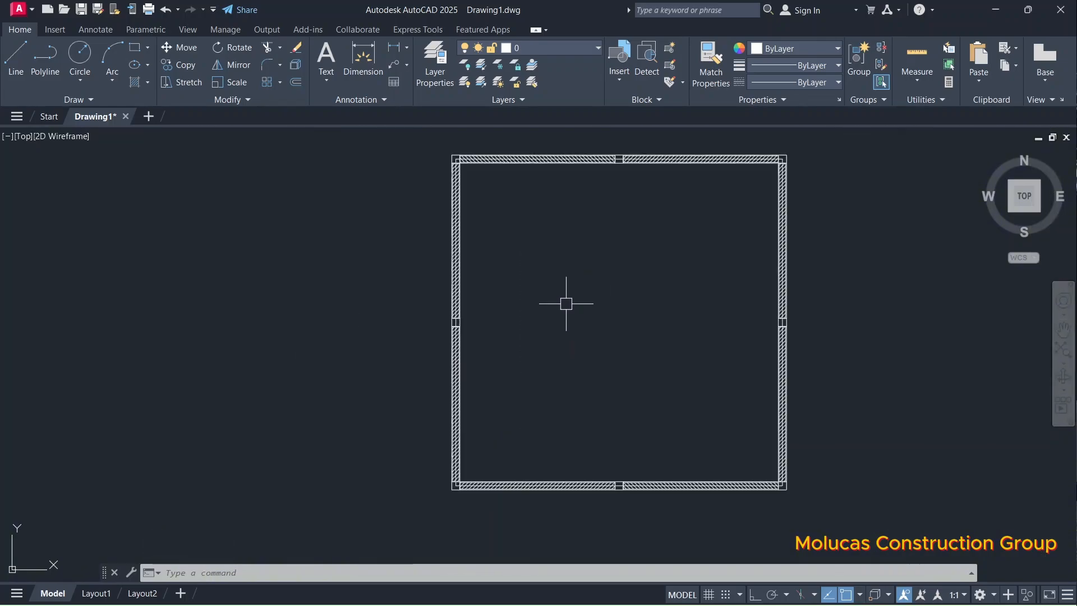
{"action": "scroll", "coordinate": [561, 314], "scroll_direction": "down", "scroll_amount": 2}
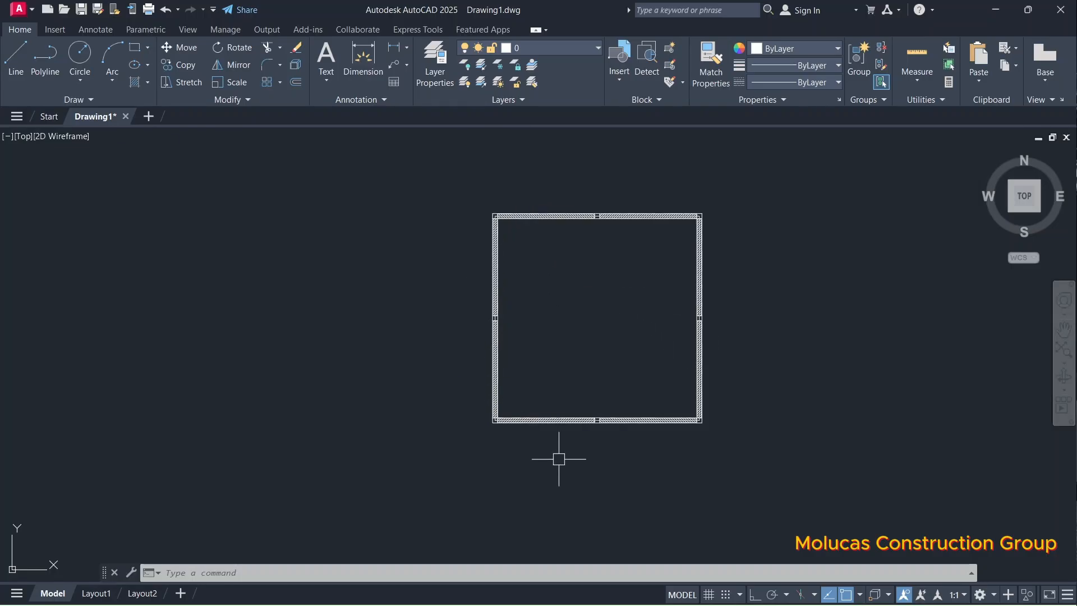
{"action": "scroll", "coordinate": [702, 217], "scroll_direction": "up", "scroll_amount": 3}
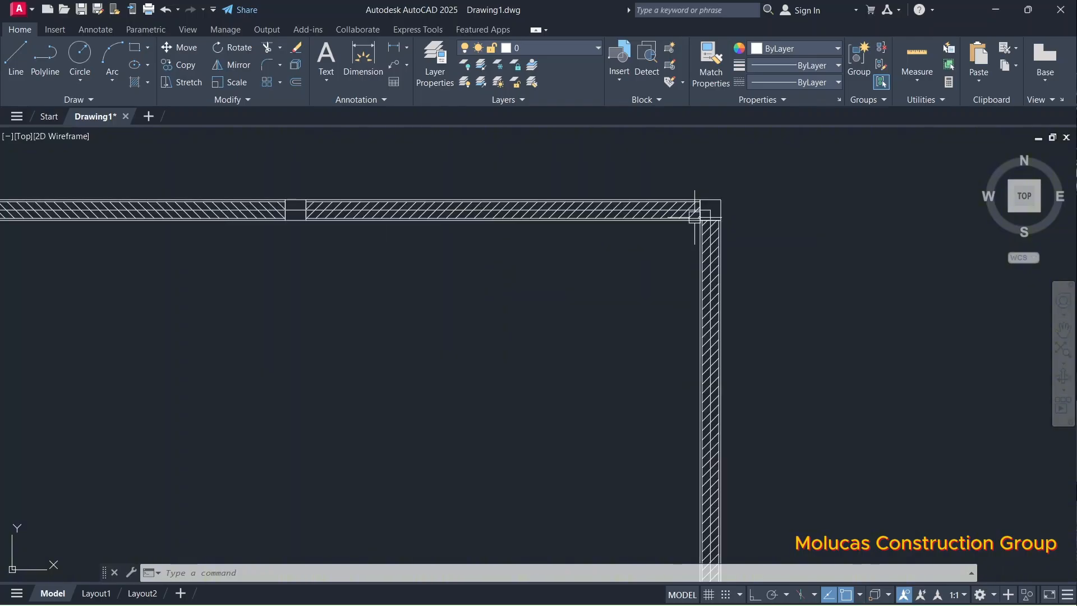
Step: Check how the top right wall meets the corner column, and compare both top walls with the rest of the layout
{"action": "scroll", "coordinate": [714, 209], "scroll_direction": "up", "scroll_amount": 5}
{"action": "left_click", "coordinate": [710, 204]}
{"action": "scroll", "coordinate": [711, 204], "scroll_direction": "up", "scroll_amount": 1}
{"action": "scroll", "coordinate": [769, 206], "scroll_direction": "down", "scroll_amount": 2}
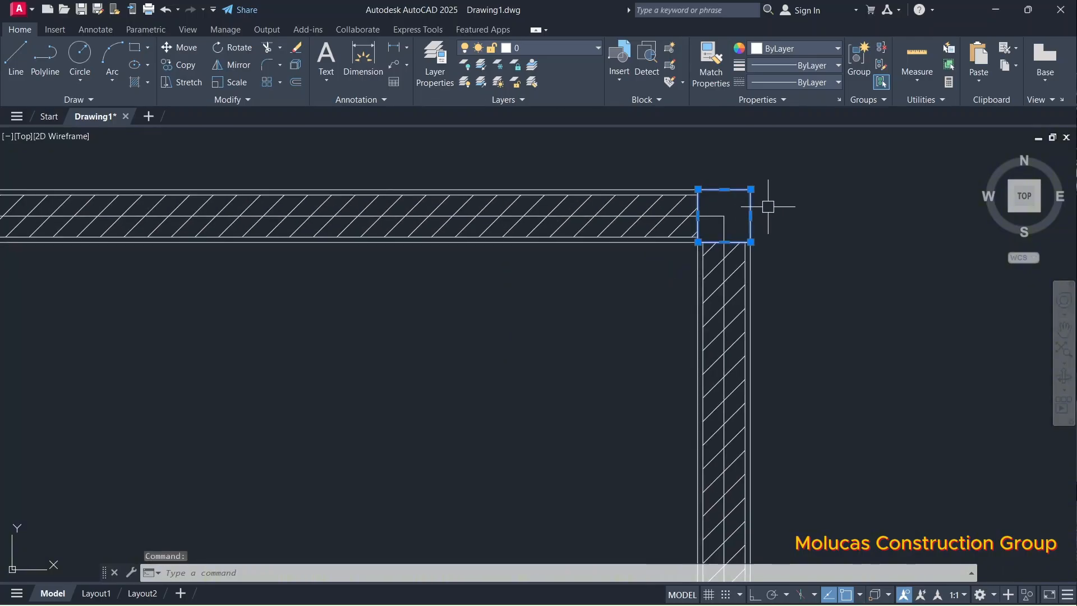
{"action": "key", "text": "Escape"}
{"action": "scroll", "coordinate": [708, 215], "scroll_direction": "up", "scroll_amount": 2}
{"action": "left_click", "coordinate": [723, 229]}
{"action": "scroll", "coordinate": [729, 224], "scroll_direction": "up", "scroll_amount": 1}
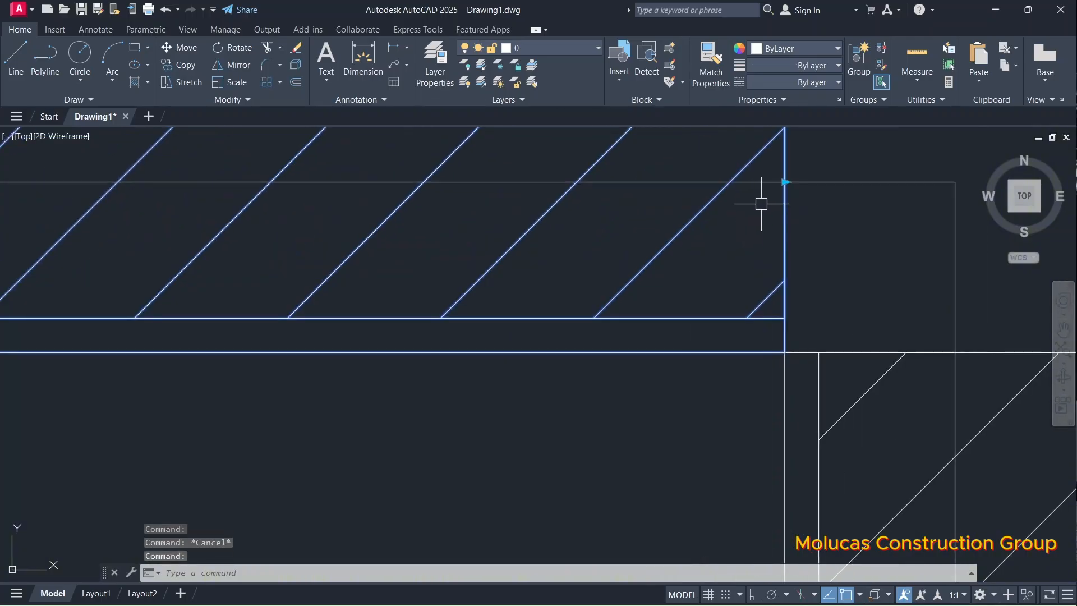
{"action": "scroll", "coordinate": [759, 202], "scroll_direction": "down", "scroll_amount": 6}
{"action": "scroll", "coordinate": [288, 216], "scroll_direction": "up", "scroll_amount": 6}
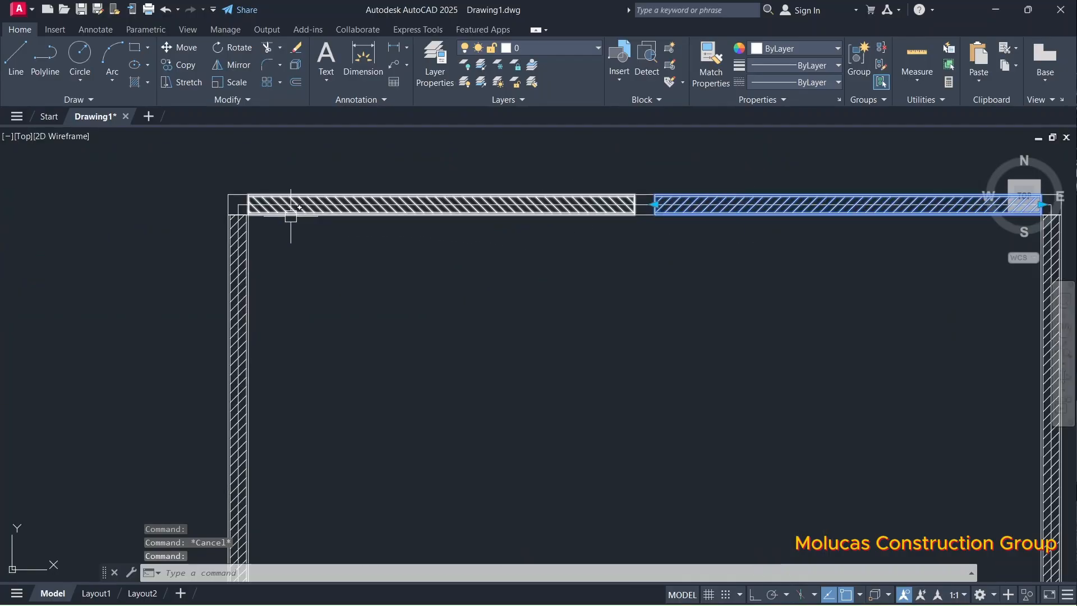
{"action": "key", "text": "Escape"}
{"action": "scroll", "coordinate": [391, 217], "scroll_direction": "down", "scroll_amount": 5}
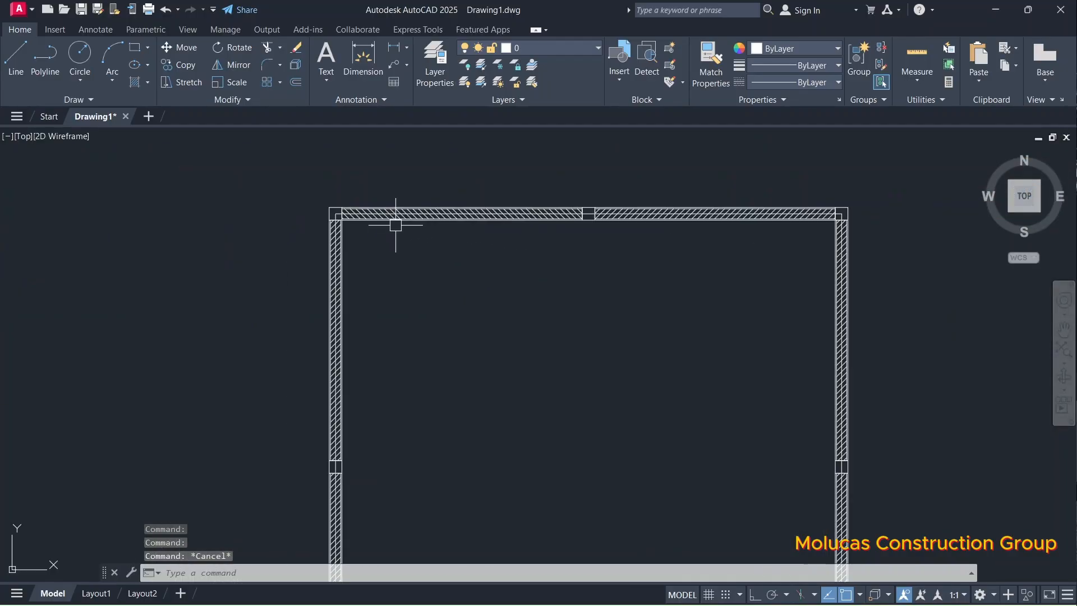
{"action": "scroll", "coordinate": [482, 288], "scroll_direction": "down", "scroll_amount": 4}
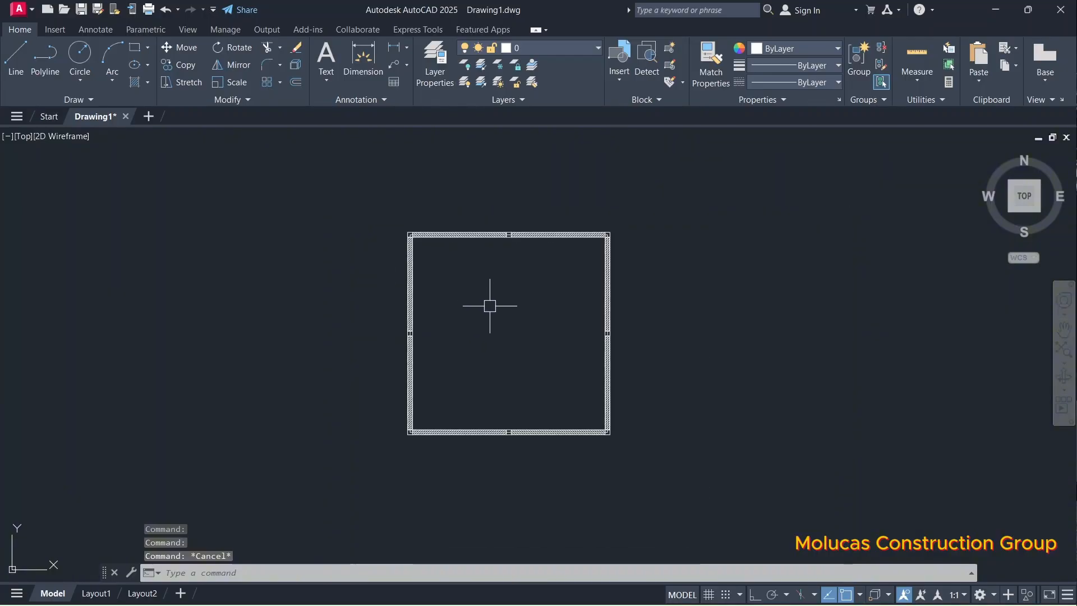
{"action": "scroll", "coordinate": [496, 309], "scroll_direction": "up", "scroll_amount": 4}
{"action": "scroll", "coordinate": [499, 323], "scroll_direction": "down", "scroll_amount": 2}
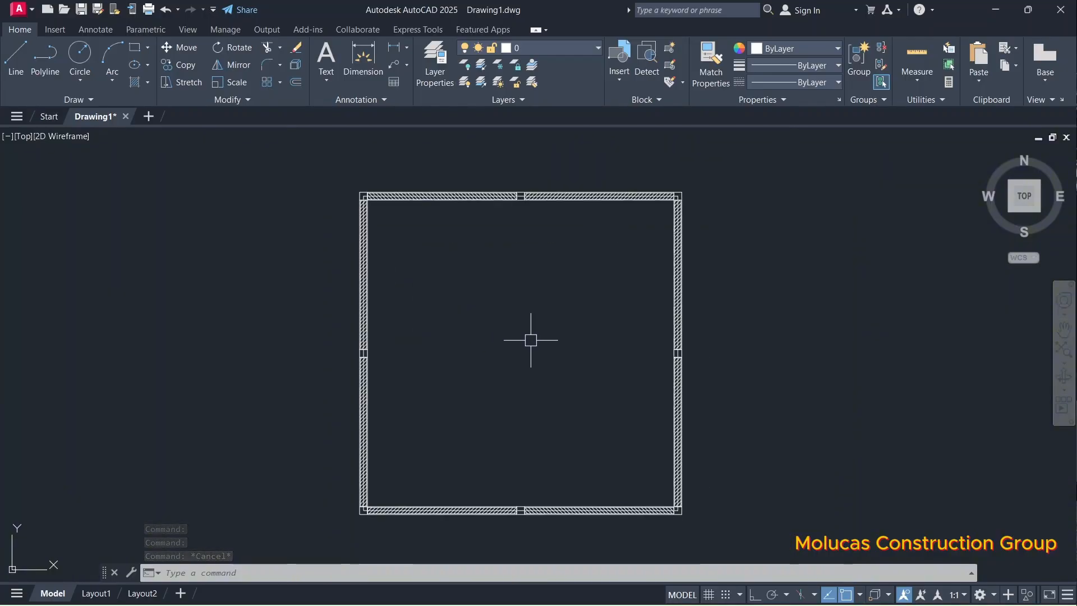
Step: Add multiline text reading "R. DIMENSI 4 X 4 M" inside the room and widen its frame to fit on one line
{"action": "key", "text": "Escape"}
{"action": "type", "text": "T"}
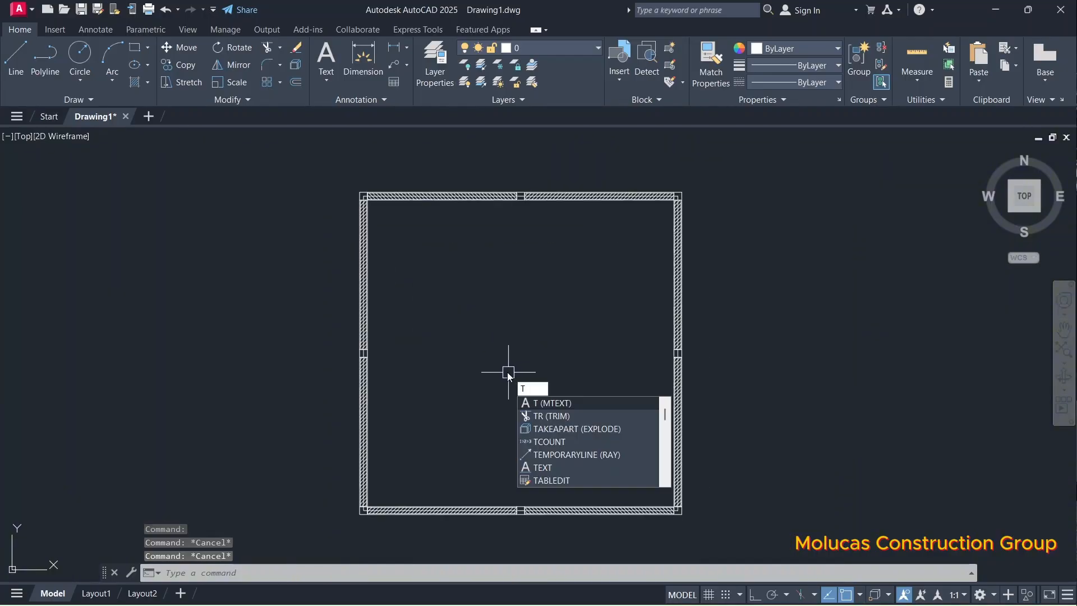
{"action": "key", "text": "Return"}
{"action": "scroll", "coordinate": [503, 372], "scroll_direction": "up", "scroll_amount": 4}
{"action": "left_click", "coordinate": [453, 339]}
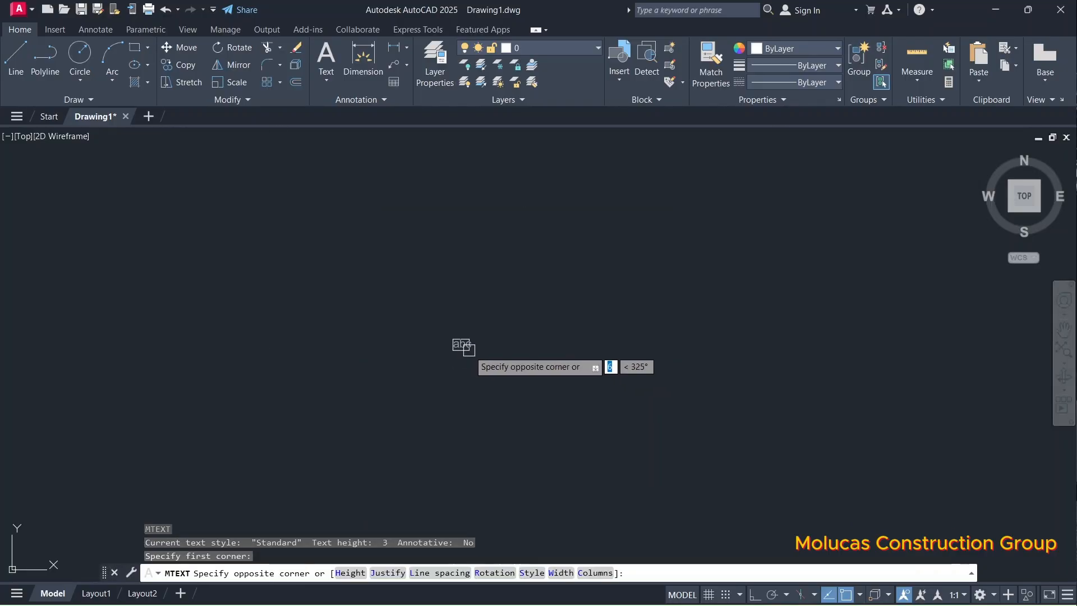
{"action": "left_click", "coordinate": [477, 346]}
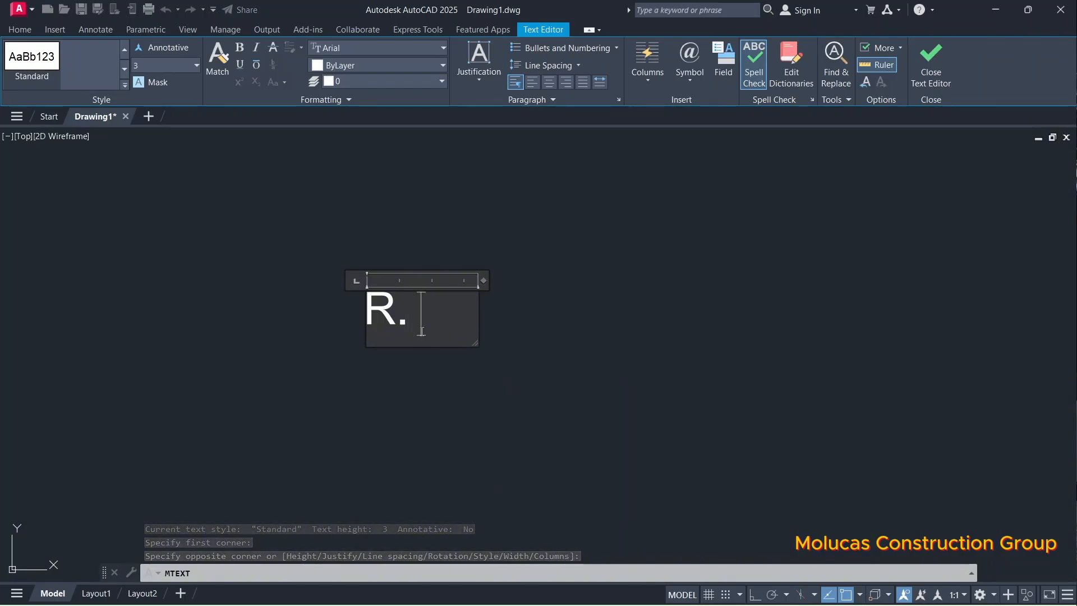
{"action": "type", "text": "R. DIMENS"}
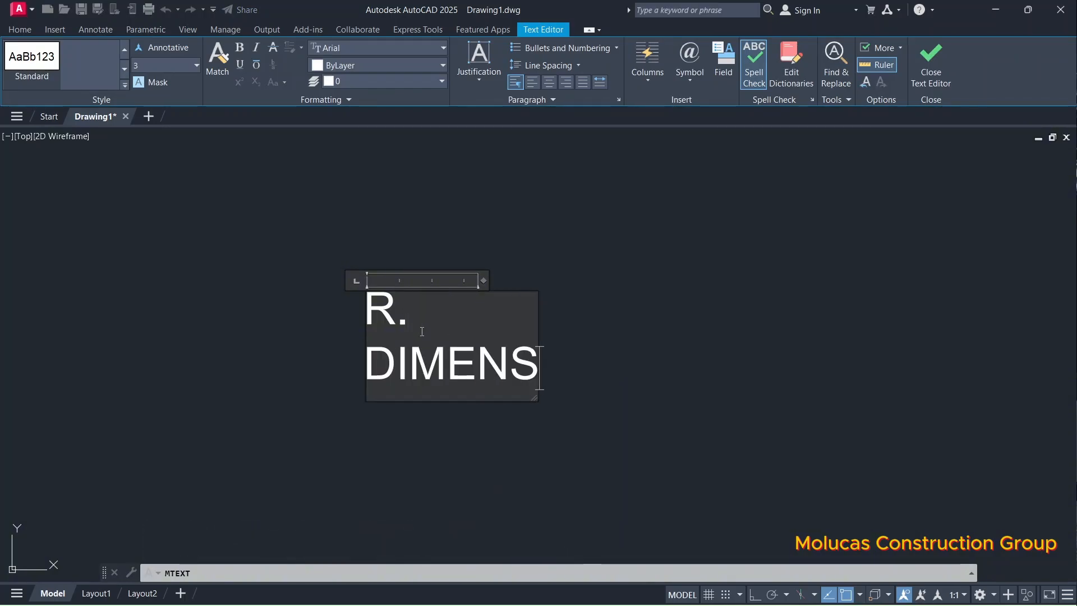
{"action": "type", "text": "I 4"}
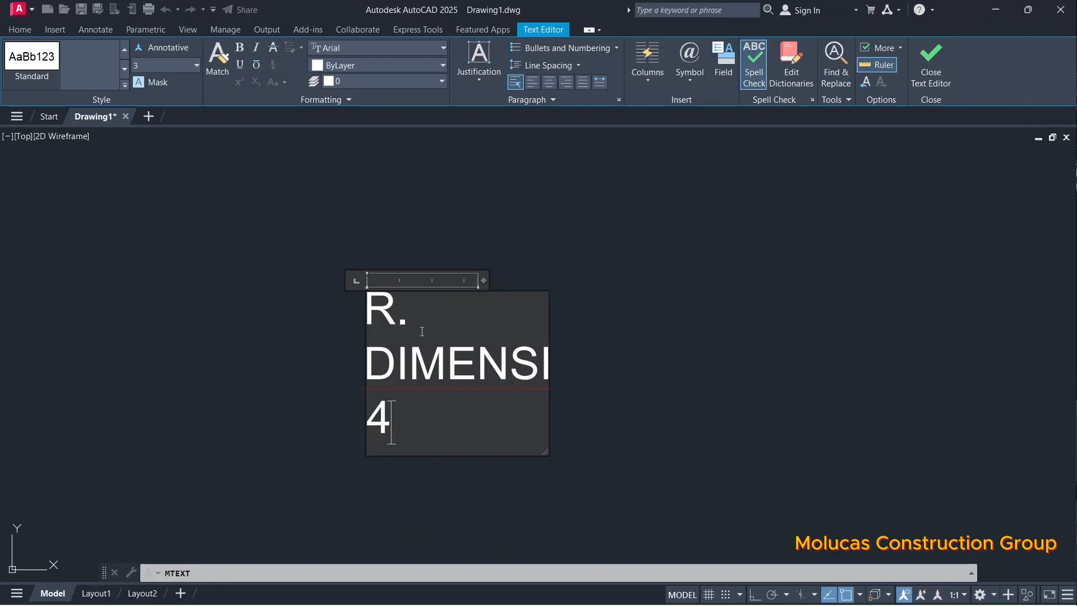
{"action": "type", "text": " X 4"}
{"action": "key", "text": "Return"}
{"action": "type", "text": "M"}
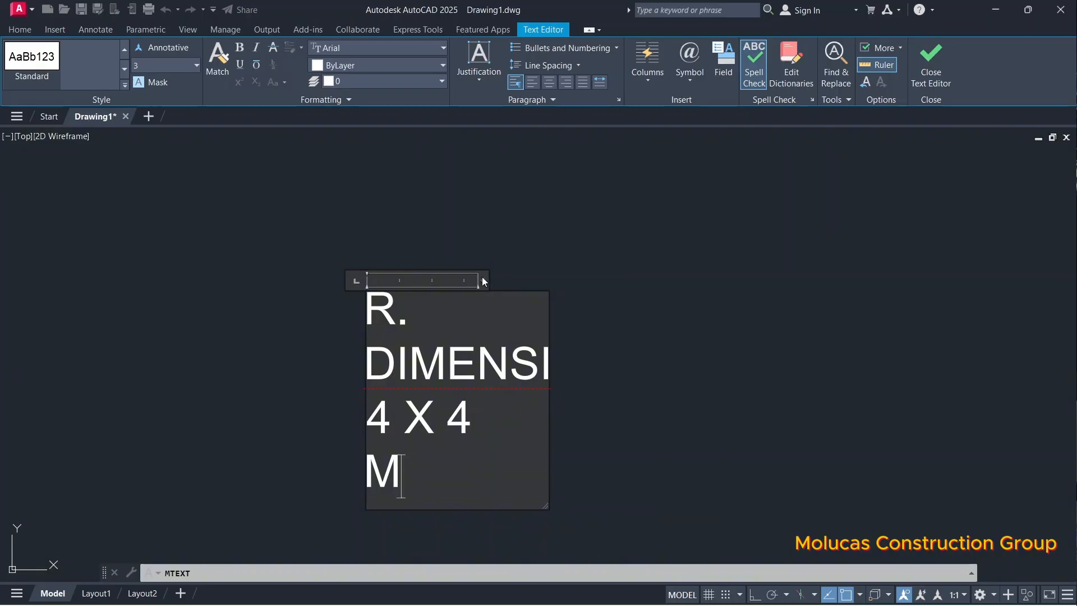
{"action": "left_click_drag", "start_coordinate": [484, 279], "coordinate": [807, 261]}
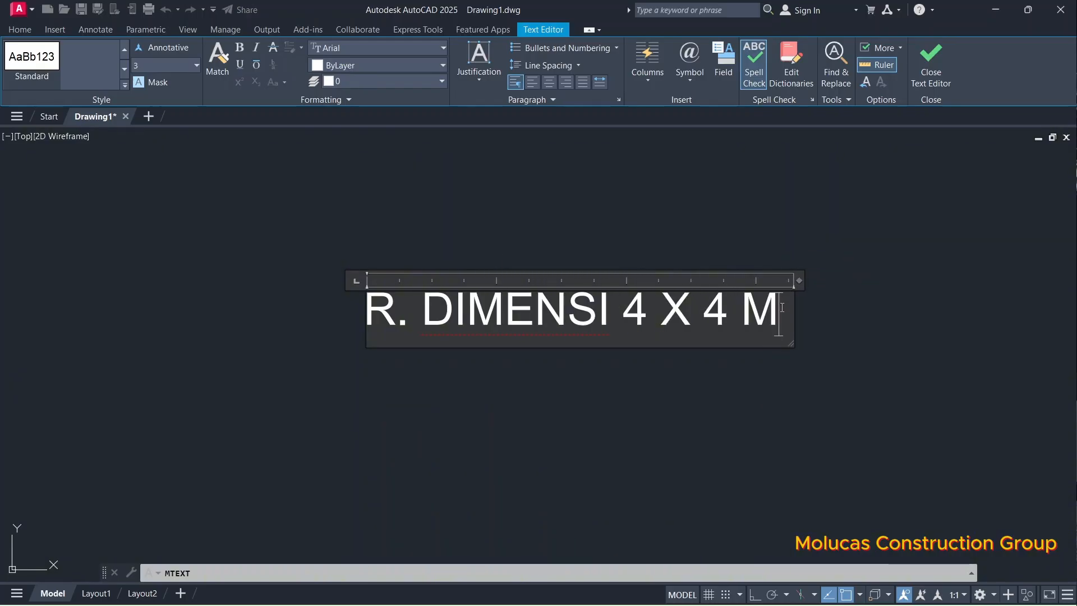
Step: Add a second line reading "ELV . ± 0.00" to the room label and finish the text
{"action": "key", "text": "Return"}
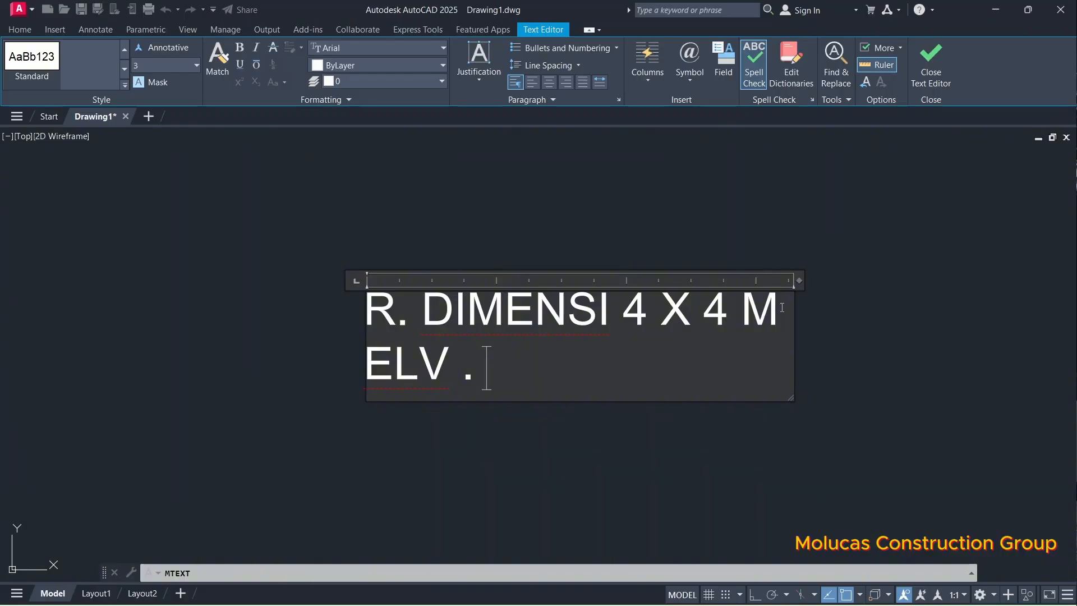
{"action": "key", "text": "Caps_Lock"}
{"action": "type", "text": "%%"}
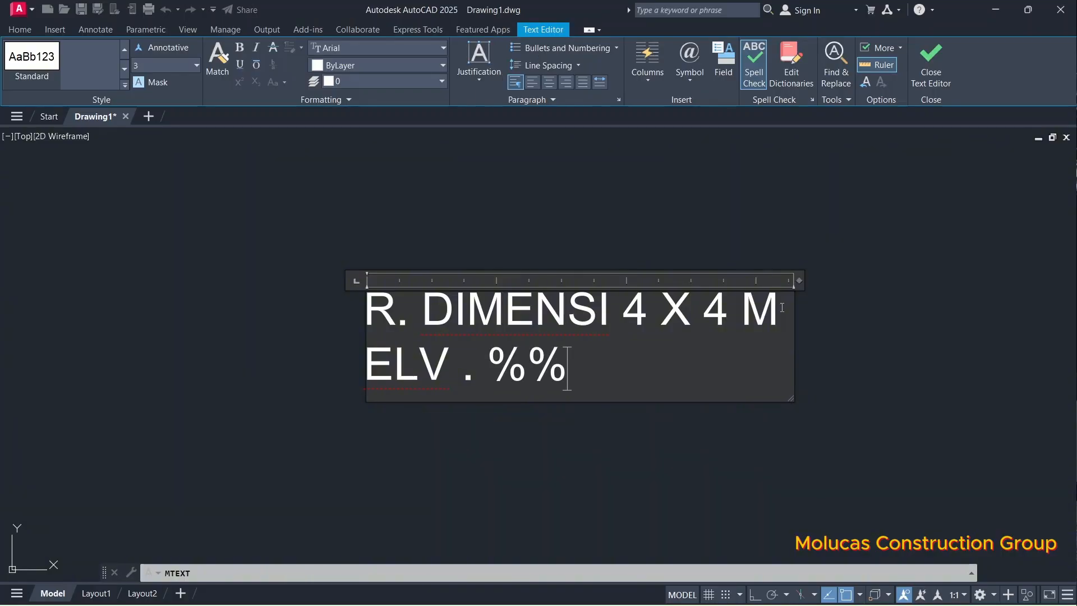
{"action": "type", "text": "p"}
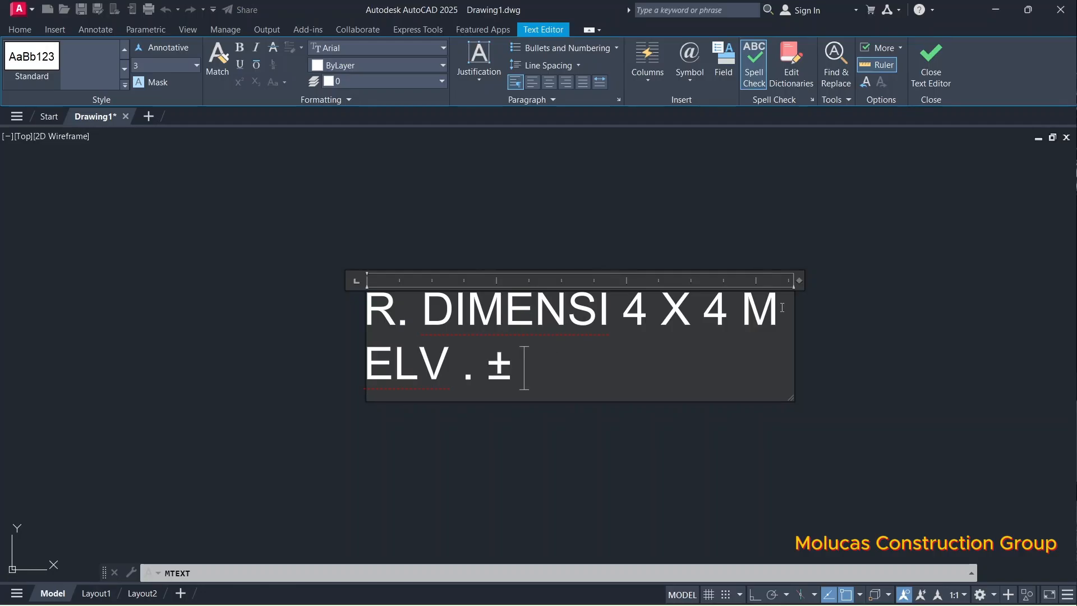
{"action": "type", "text": " 0.00"}
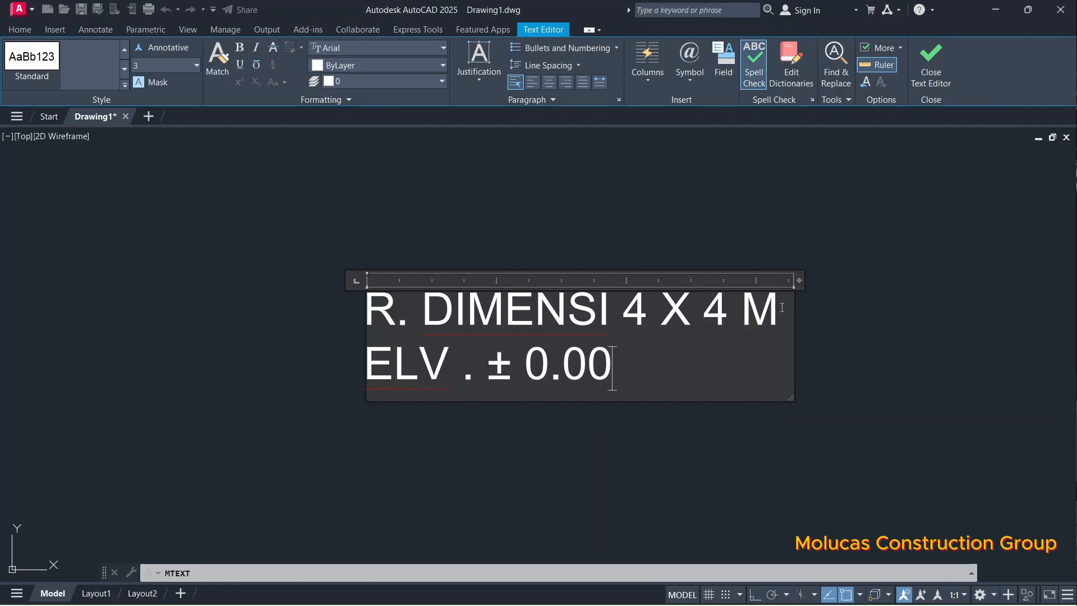
{"action": "left_click", "coordinate": [899, 338]}
{"action": "scroll", "coordinate": [632, 321], "scroll_direction": "down", "scroll_amount": 3}
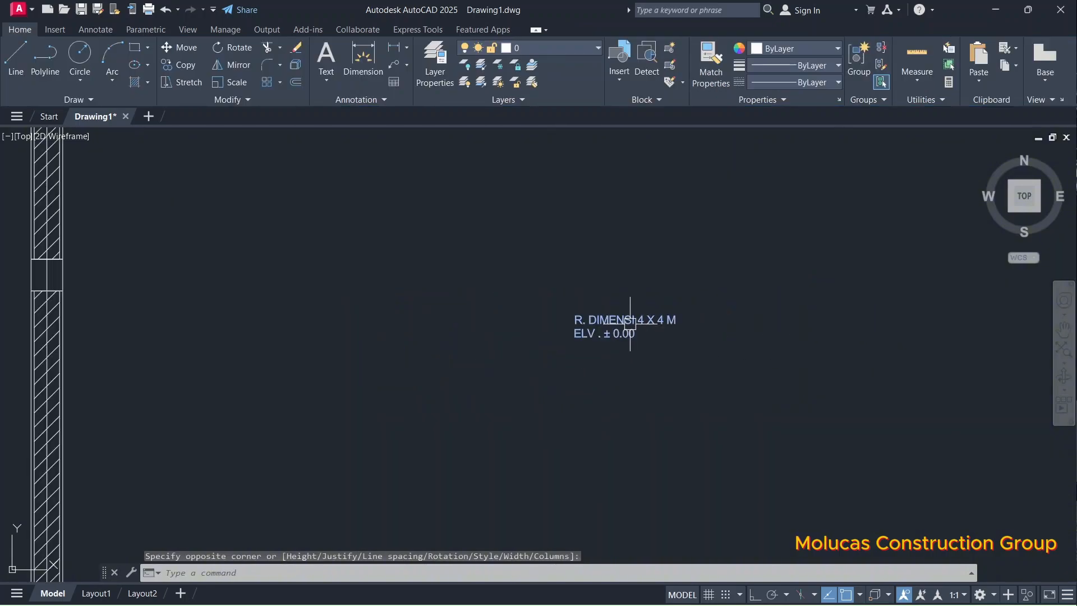
Step: Scale up the room label from its lower left corner so that it is readable against the size of the room
{"action": "scroll", "coordinate": [629, 321], "scroll_direction": "up", "scroll_amount": 1}
{"action": "scroll", "coordinate": [535, 316], "scroll_direction": "down", "scroll_amount": 6}
{"action": "scroll", "coordinate": [517, 332], "scroll_direction": "up", "scroll_amount": 8}
{"action": "scroll", "coordinate": [529, 320], "scroll_direction": "down", "scroll_amount": 7}
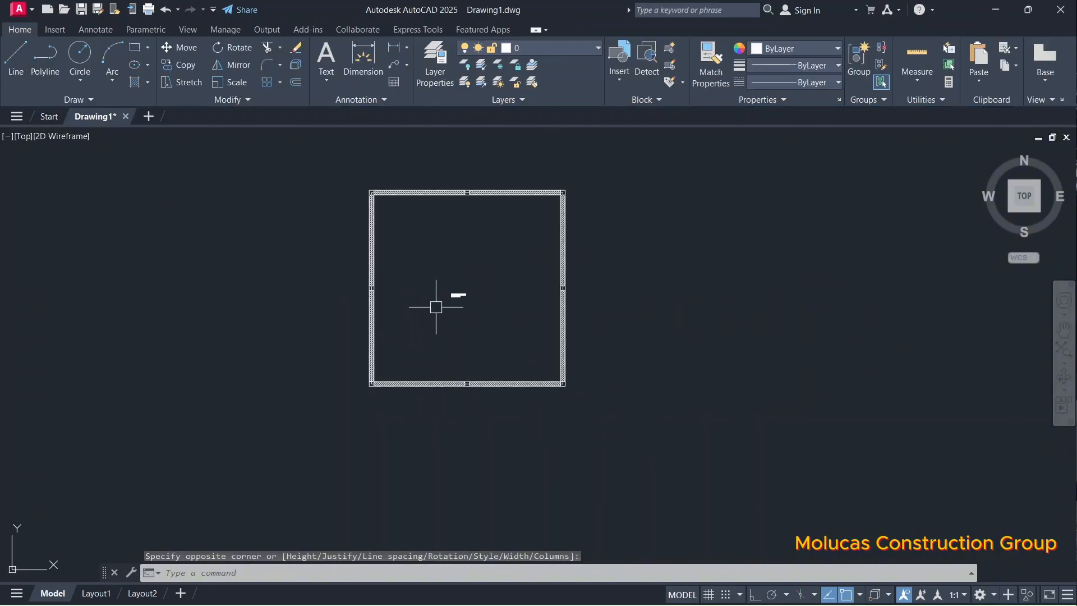
{"action": "scroll", "coordinate": [435, 305], "scroll_direction": "up", "scroll_amount": 5}
{"action": "scroll", "coordinate": [473, 331], "scroll_direction": "down", "scroll_amount": 4}
{"action": "scroll", "coordinate": [471, 314], "scroll_direction": "up", "scroll_amount": 8}
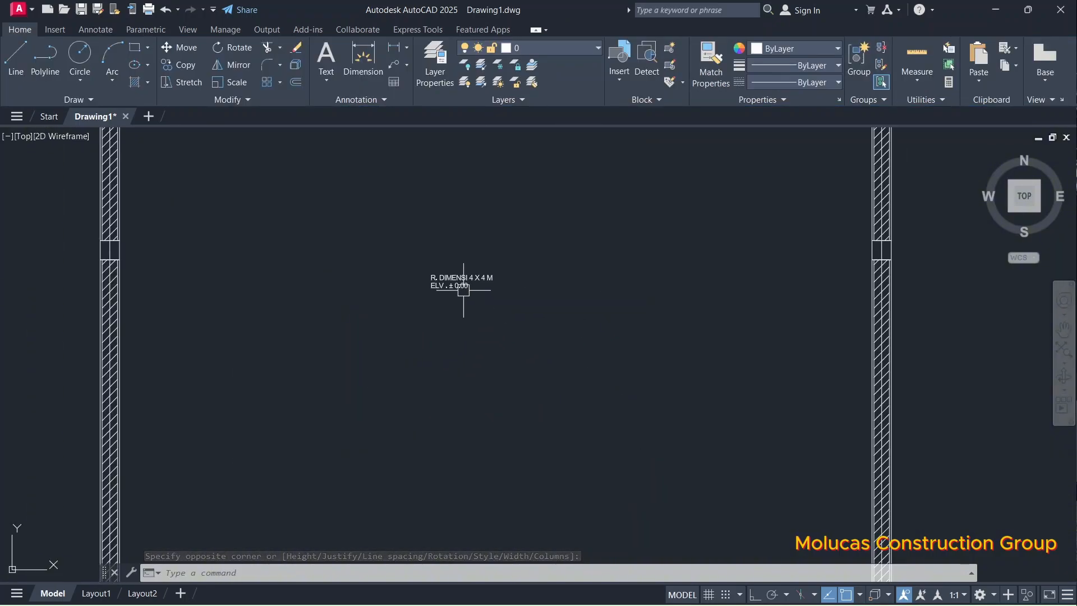
{"action": "left_click", "coordinate": [457, 276]}
{"action": "scroll", "coordinate": [481, 308], "scroll_direction": "up", "scroll_amount": 4}
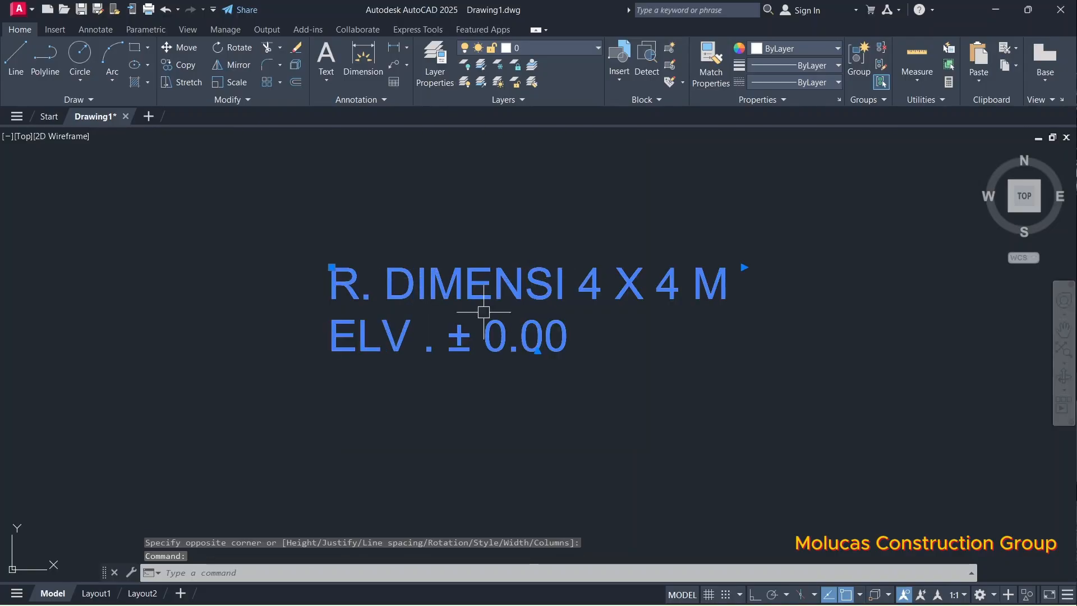
{"action": "type", "text": "SC"}
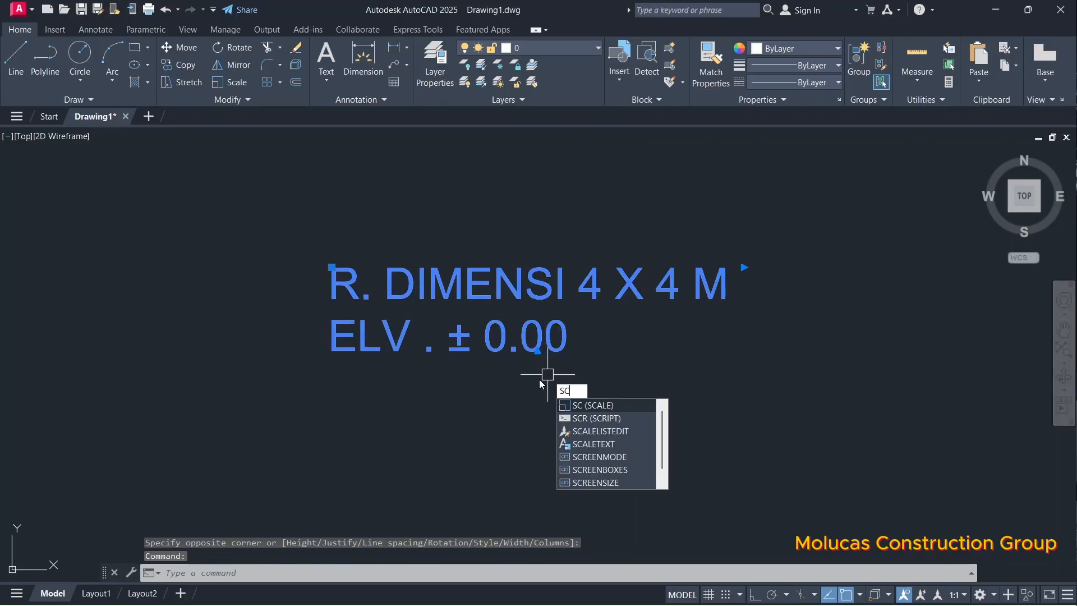
{"action": "key", "text": "Return"}
{"action": "left_click", "coordinate": [332, 352]}
{"action": "scroll", "coordinate": [639, 280], "scroll_direction": "down", "scroll_amount": 5}
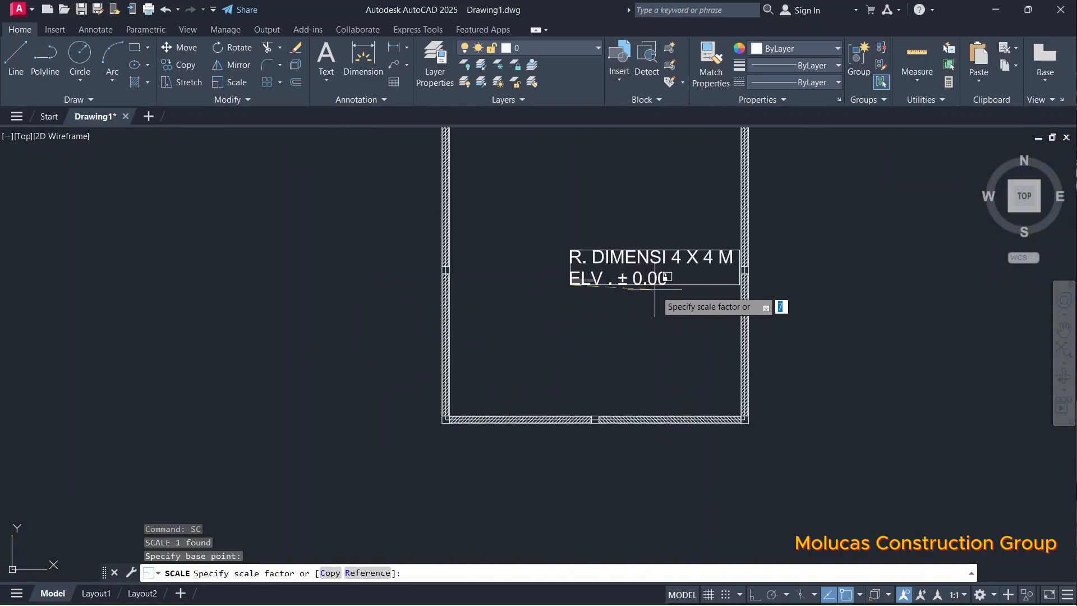
{"action": "scroll", "coordinate": [588, 336], "scroll_direction": "down", "scroll_amount": 4}
{"action": "scroll", "coordinate": [560, 325], "scroll_direction": "up", "scroll_amount": 6}
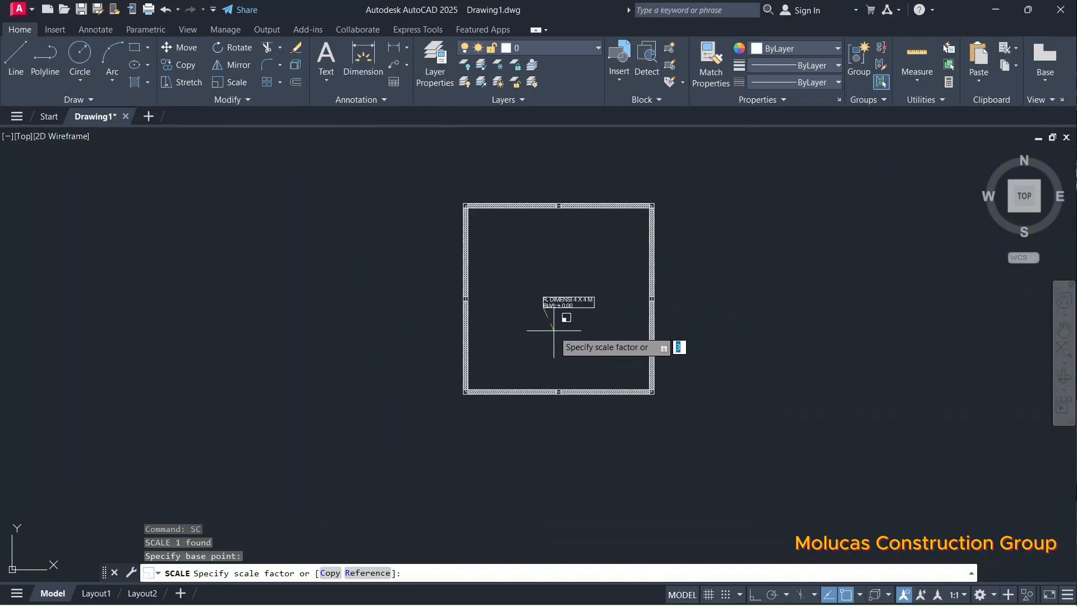
{"action": "left_click", "coordinate": [463, 338]}
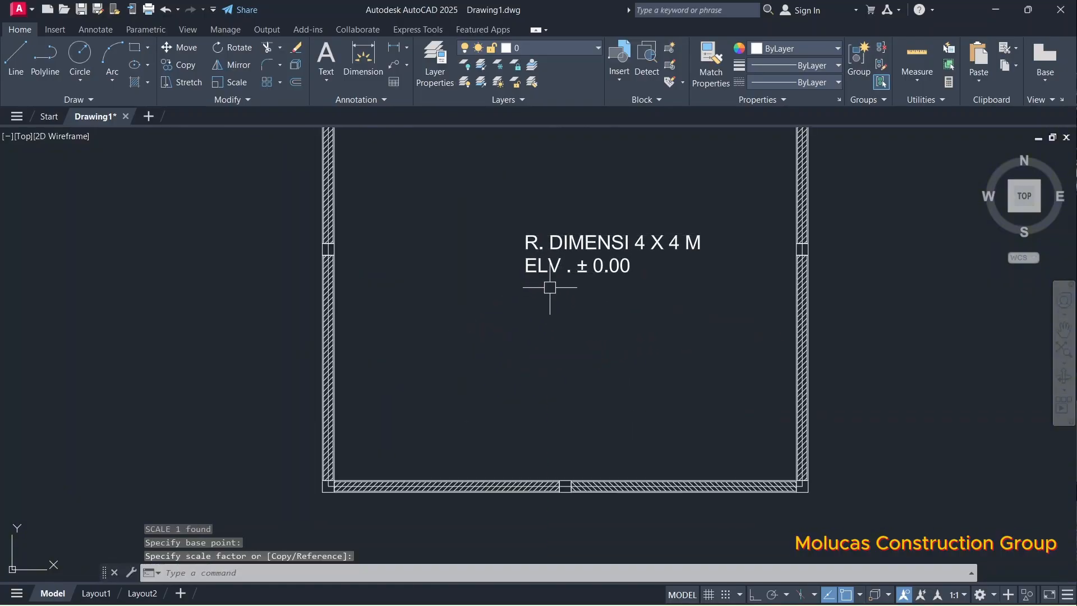
Step: Move the enlarged room label to the middle of the square room
{"action": "scroll", "coordinate": [523, 296], "scroll_direction": "down", "scroll_amount": 4}
{"action": "scroll", "coordinate": [543, 284], "scroll_direction": "up", "scroll_amount": 4}
{"action": "left_click", "coordinate": [567, 268]}
{"action": "scroll", "coordinate": [577, 308], "scroll_direction": "down", "scroll_amount": 4}
{"action": "type", "text": "m"}
{"action": "key", "text": "Return"}
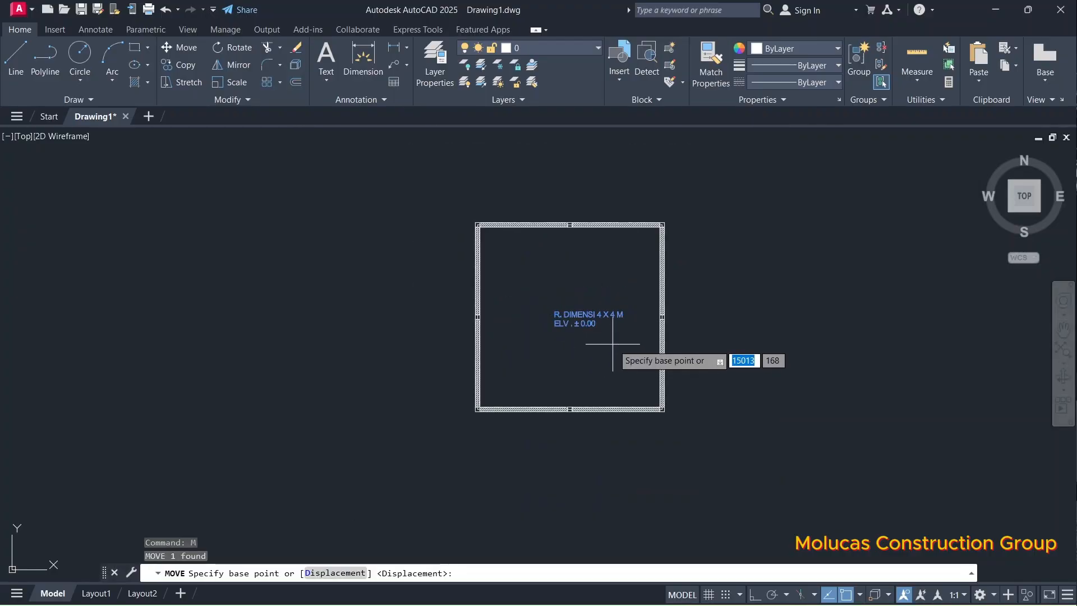
{"action": "scroll", "coordinate": [614, 338], "scroll_direction": "up", "scroll_amount": 4}
{"action": "left_click", "coordinate": [613, 339]}
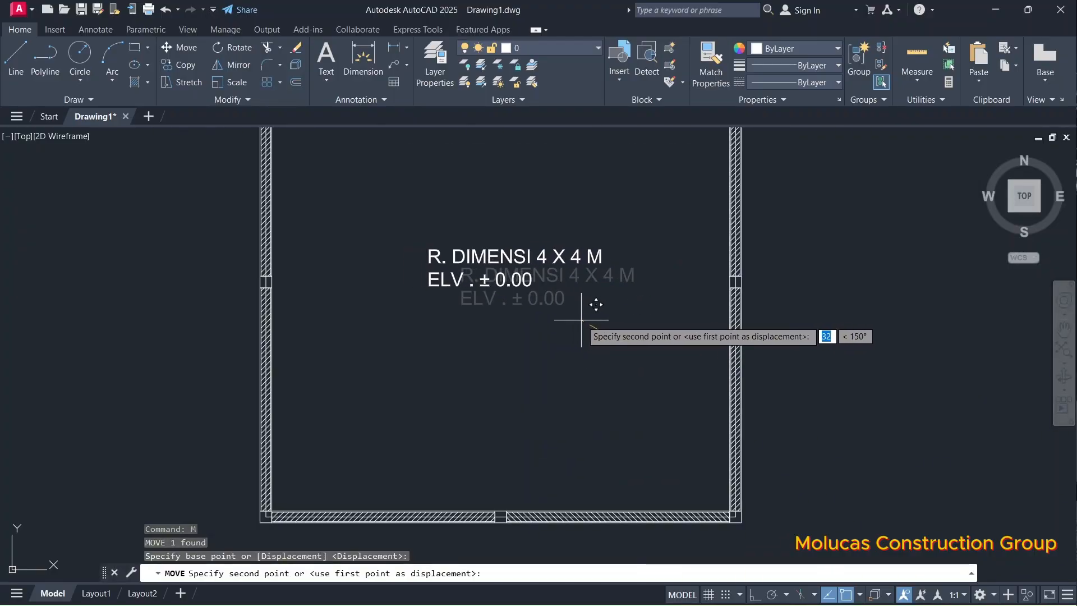
{"action": "scroll", "coordinate": [592, 336], "scroll_direction": "down", "scroll_amount": 4}
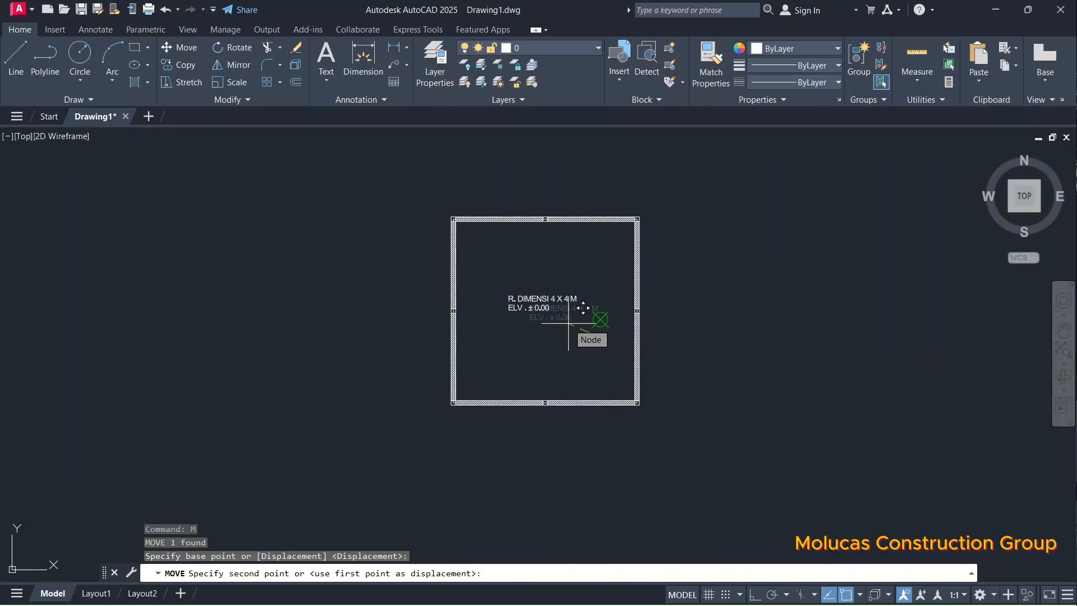
{"action": "left_click", "coordinate": [575, 341]}
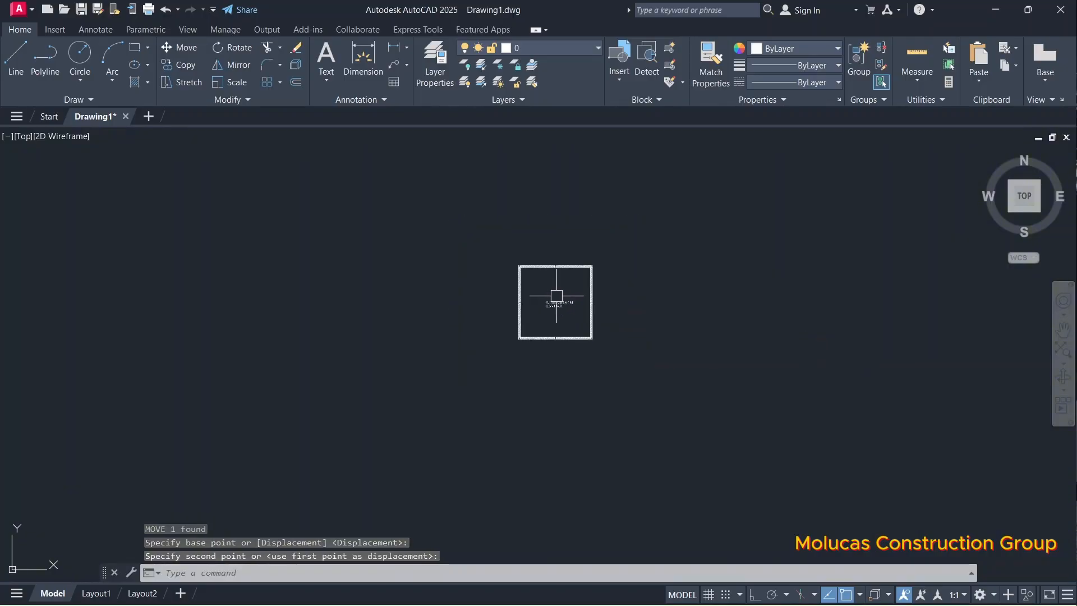
Step: Examine the room label's placement between the walls and the upper part of the wall layout
{"action": "scroll", "coordinate": [555, 300], "scroll_direction": "down", "scroll_amount": 4}
{"action": "scroll", "coordinate": [564, 293], "scroll_direction": "up", "scroll_amount": 4}
{"action": "scroll", "coordinate": [563, 292], "scroll_direction": "up", "scroll_amount": 4}
{"action": "key", "text": "Escape"}
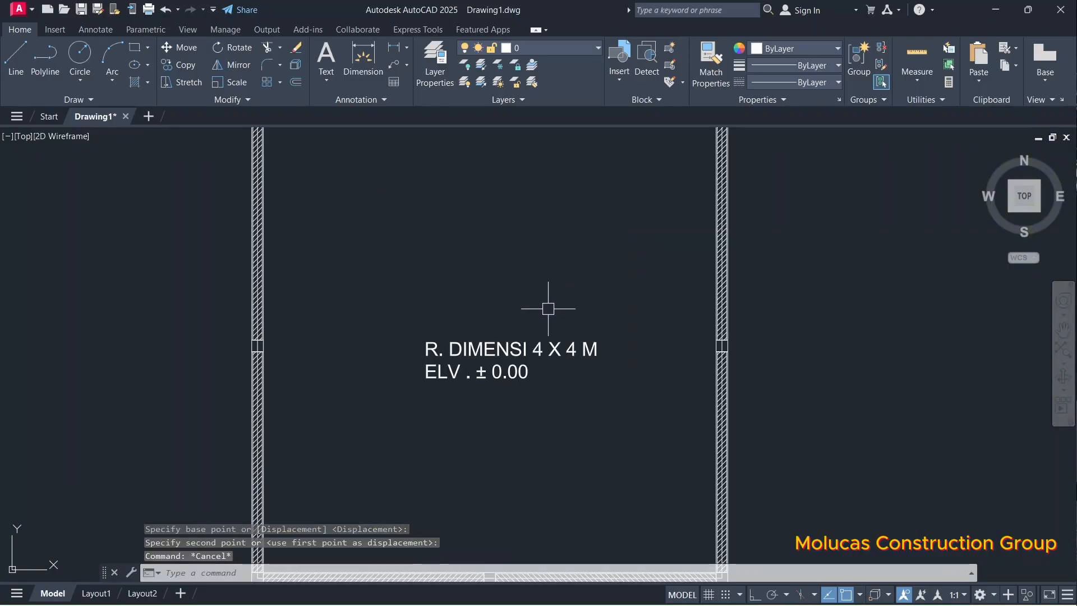
{"action": "scroll", "coordinate": [514, 286], "scroll_direction": "down", "scroll_amount": 6}
{"action": "scroll", "coordinate": [478, 292], "scroll_direction": "up", "scroll_amount": 9}
{"action": "scroll", "coordinate": [498, 303], "scroll_direction": "down", "scroll_amount": 4}
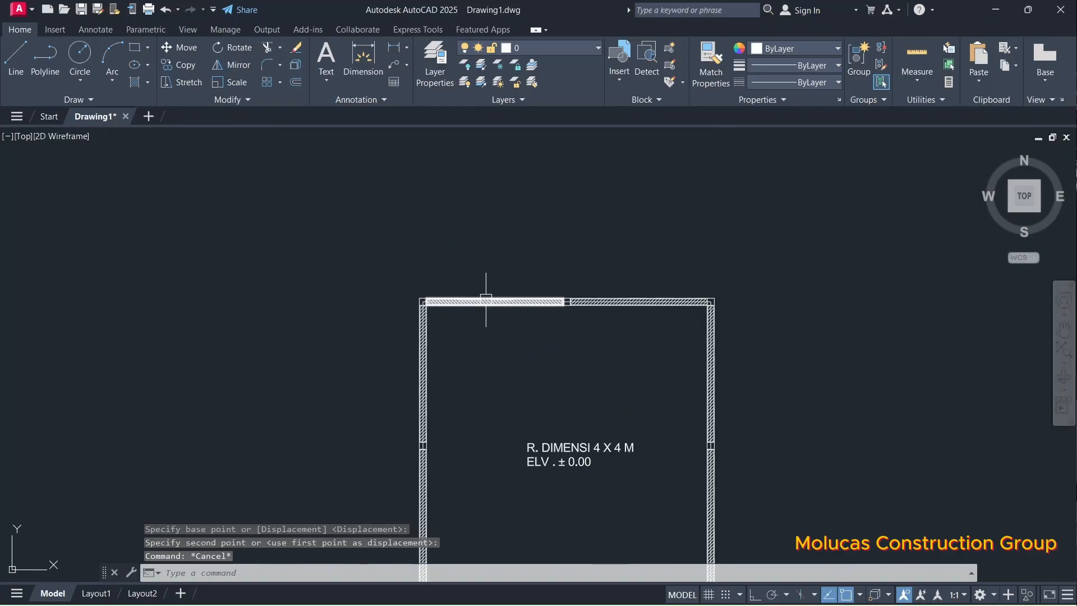
Step: Add a linear dimension above the upper wall, from the upper left corner column's centre to the middle column's centre
{"action": "scroll", "coordinate": [438, 300], "scroll_direction": "up", "scroll_amount": 6}
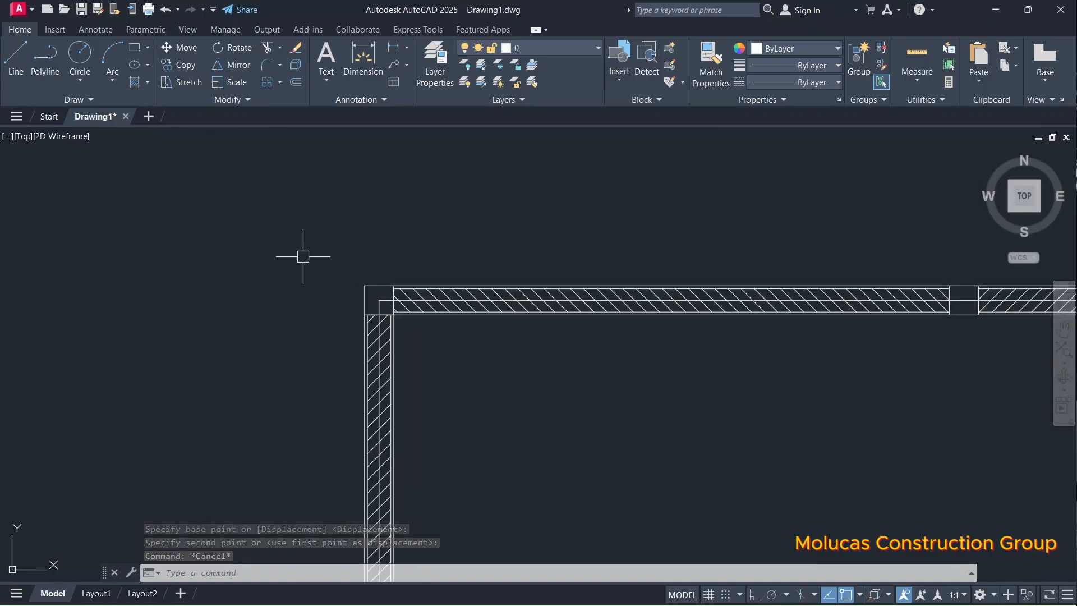
{"action": "scroll", "coordinate": [304, 257], "scroll_direction": "down", "scroll_amount": 2}
{"action": "scroll", "coordinate": [751, 272], "scroll_direction": "down", "scroll_amount": 2}
{"action": "scroll", "coordinate": [507, 227], "scroll_direction": "up", "scroll_amount": 2}
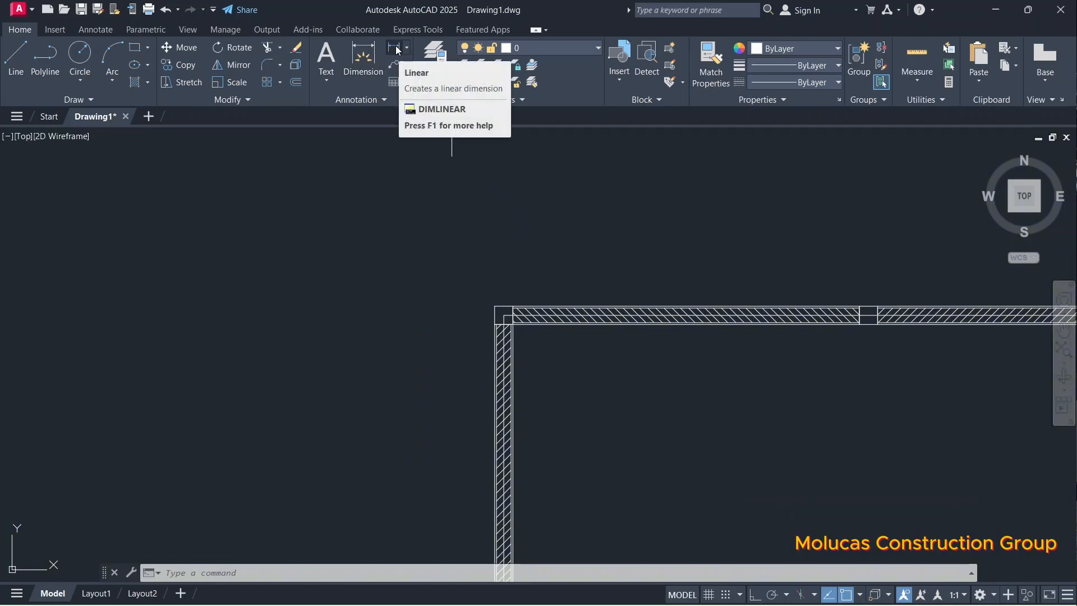
{"action": "key", "text": "Escape"}
{"action": "key", "text": "Escape"}
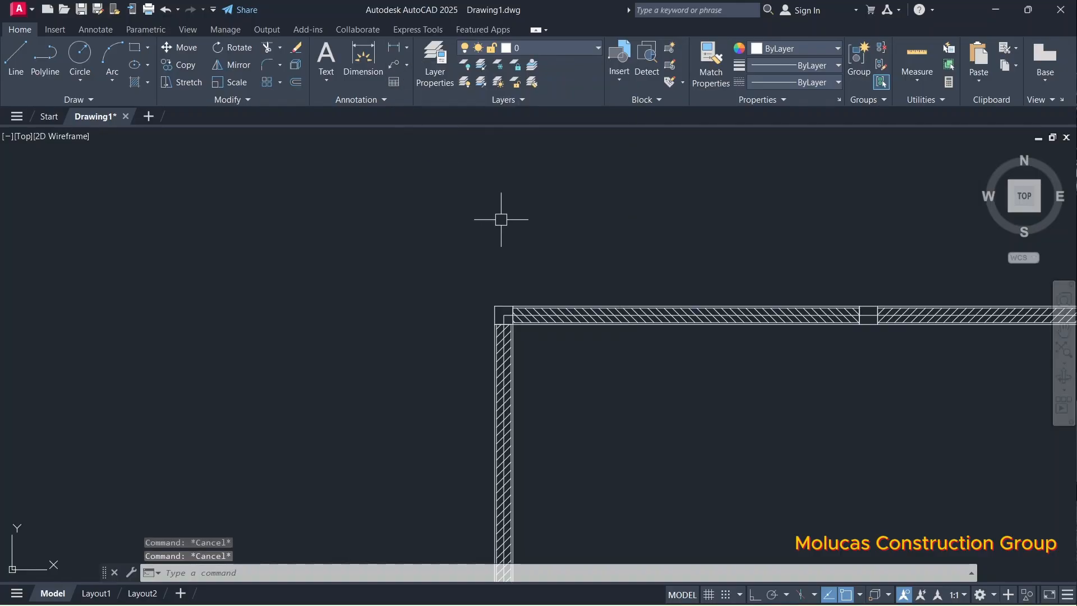
{"action": "type", "text": "DLI"}
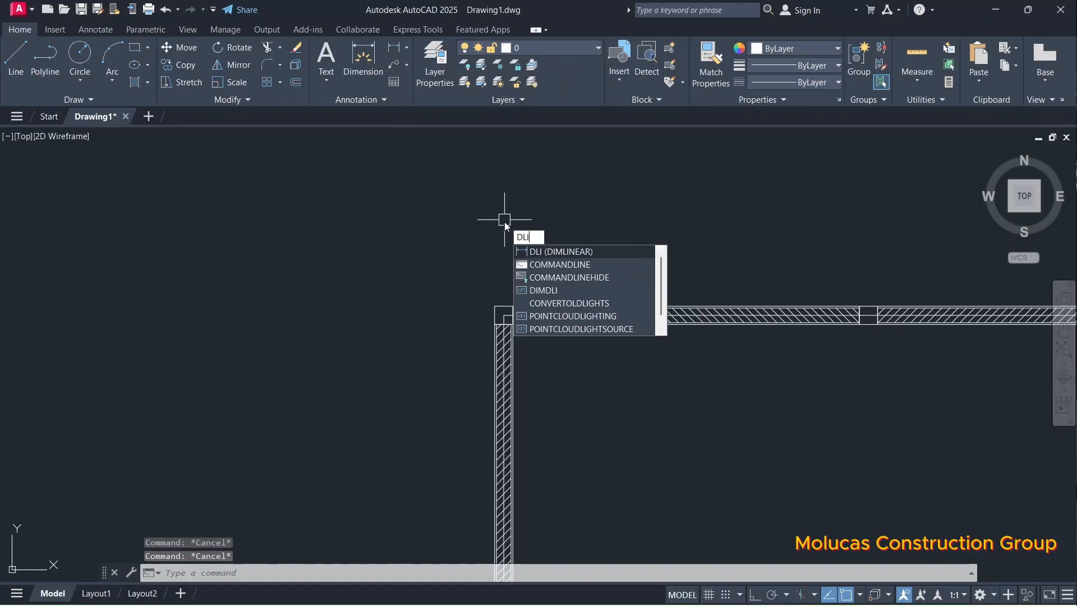
{"action": "key", "text": "Return"}
{"action": "scroll", "coordinate": [502, 269], "scroll_direction": "up", "scroll_amount": 4}
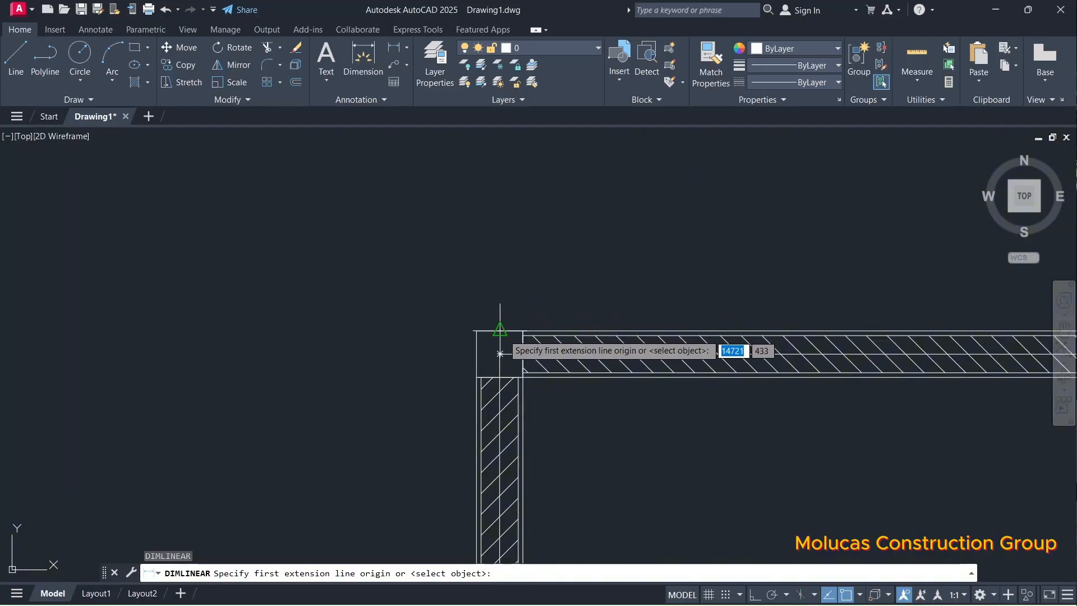
{"action": "left_click", "coordinate": [499, 331]}
{"action": "scroll", "coordinate": [382, 315], "scroll_direction": "down", "scroll_amount": 4}
{"action": "scroll", "coordinate": [541, 312], "scroll_direction": "up", "scroll_amount": 3}
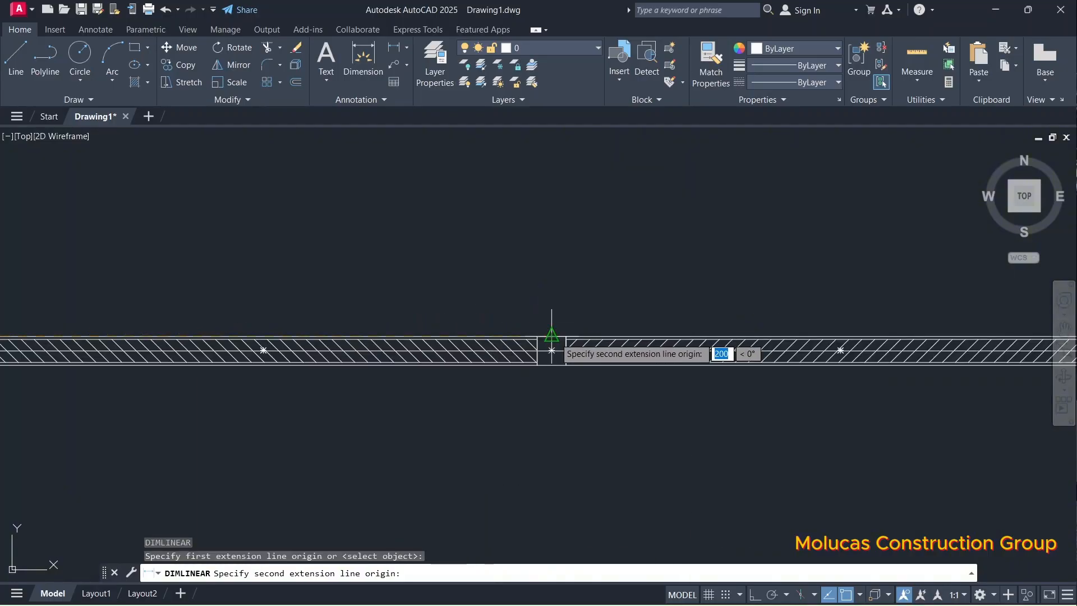
{"action": "left_click", "coordinate": [551, 335]}
{"action": "scroll", "coordinate": [553, 243], "scroll_direction": "down", "scroll_amount": 1}
{"action": "scroll", "coordinate": [553, 246], "scroll_direction": "down", "scroll_amount": 2}
{"action": "scroll", "coordinate": [553, 246], "scroll_direction": "up", "scroll_amount": 4}
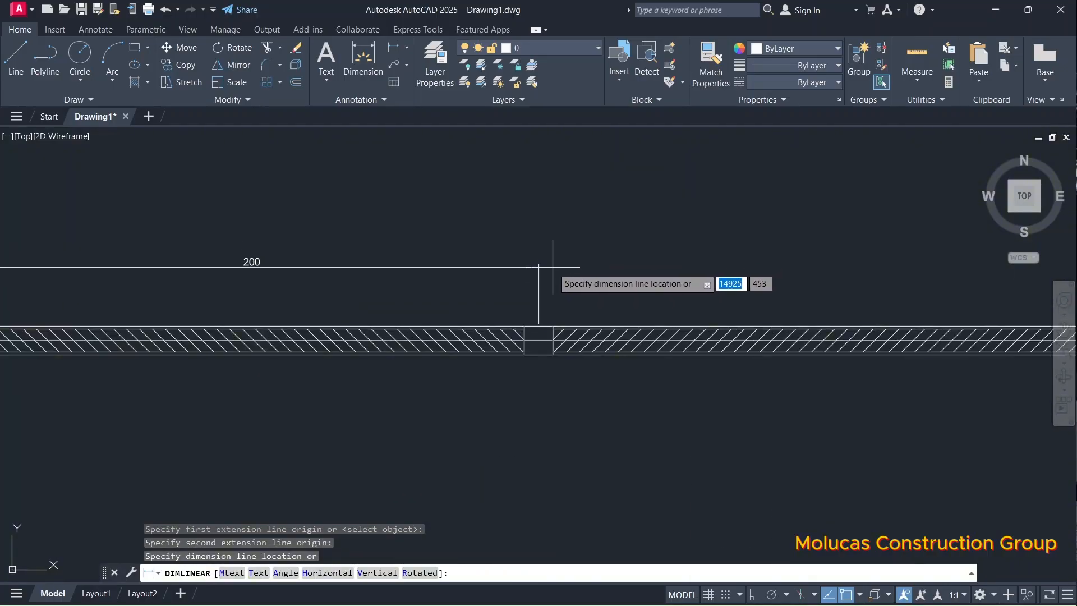
{"action": "left_click", "coordinate": [561, 267]}
Step: Set the text height of the ISO-25 dimension style to 10 and close the style manager
{"action": "scroll", "coordinate": [591, 280], "scroll_direction": "down", "scroll_amount": 4}
{"action": "scroll", "coordinate": [553, 284], "scroll_direction": "up", "scroll_amount": 4}
{"action": "scroll", "coordinate": [498, 241], "scroll_direction": "down", "scroll_amount": 3}
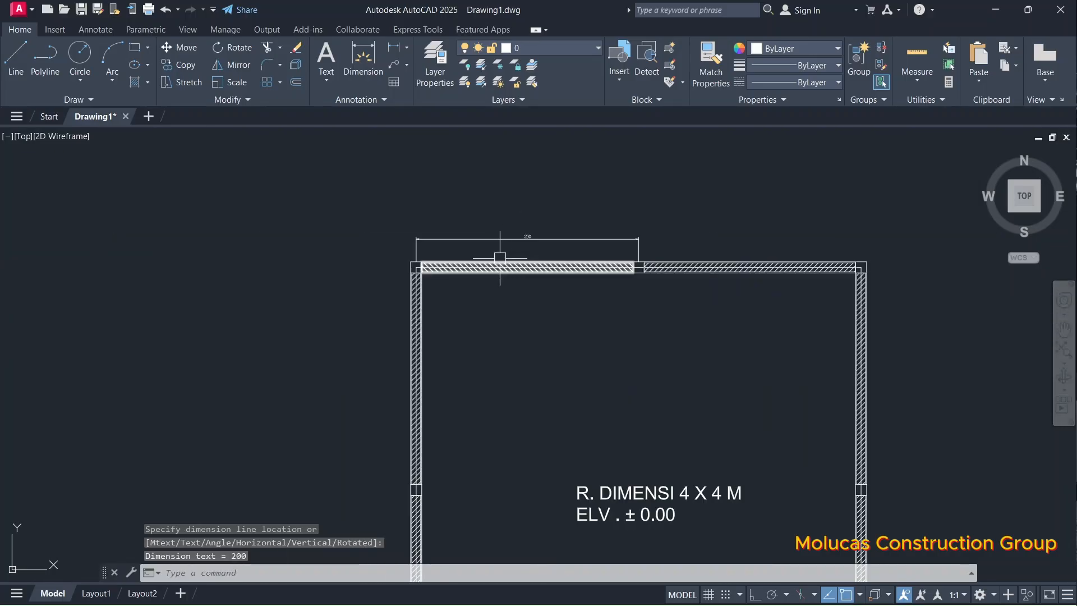
{"action": "scroll", "coordinate": [524, 241], "scroll_direction": "up", "scroll_amount": 3}
{"action": "scroll", "coordinate": [565, 203], "scroll_direction": "up", "scroll_amount": 2}
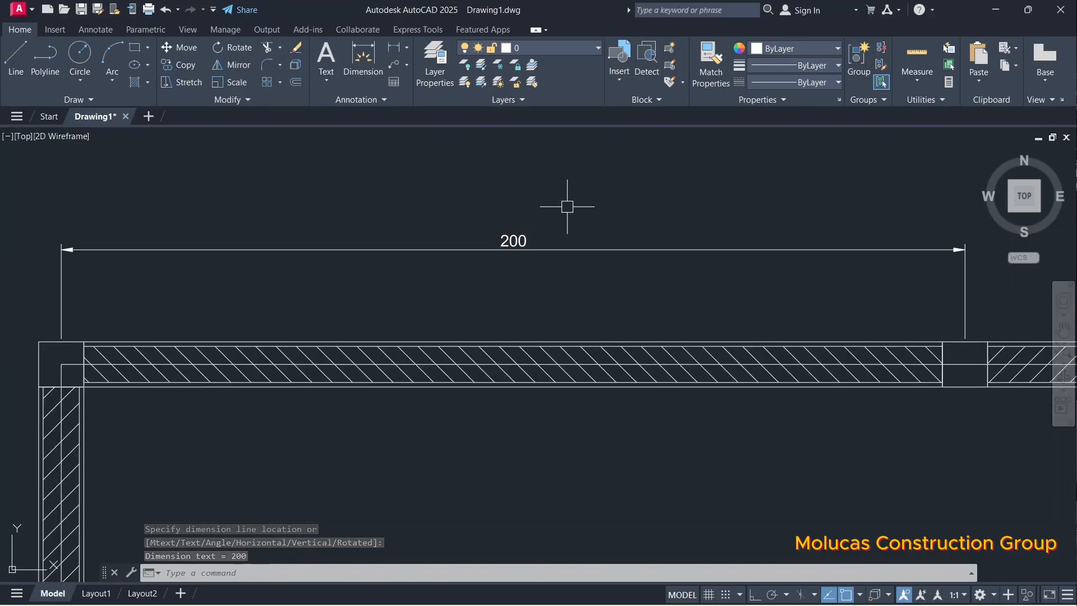
{"action": "scroll", "coordinate": [345, 264], "scroll_direction": "down", "scroll_amount": 2}
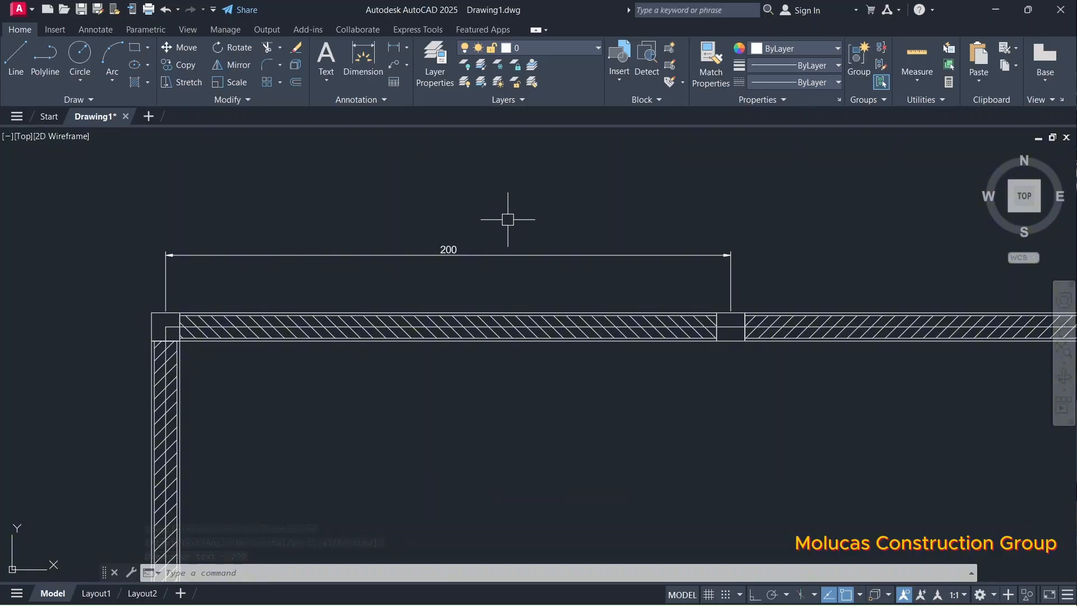
{"action": "key", "text": "Return"}
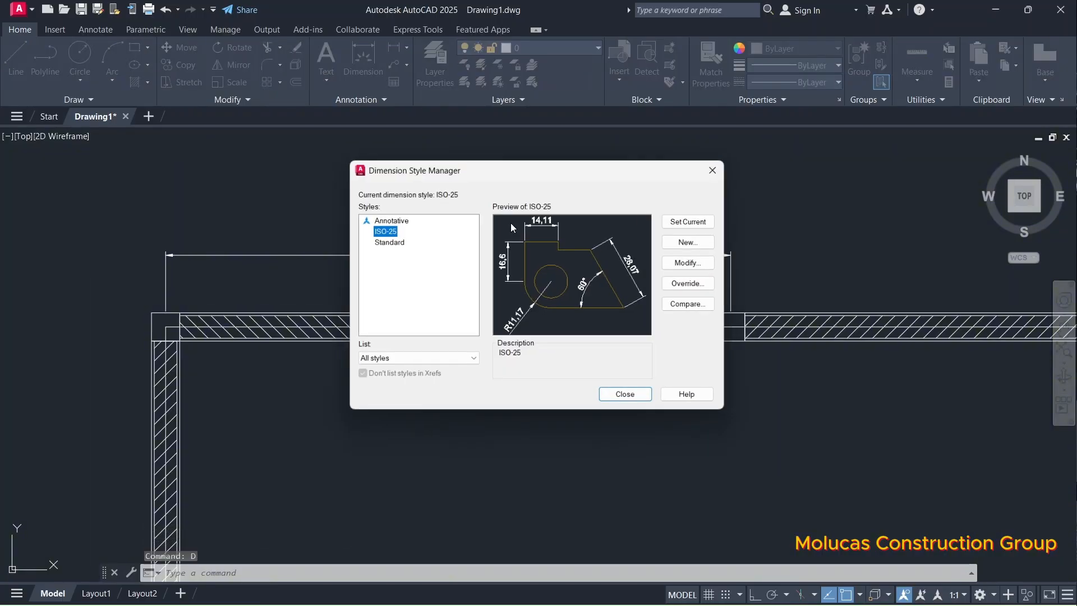
{"action": "left_click", "coordinate": [693, 265]}
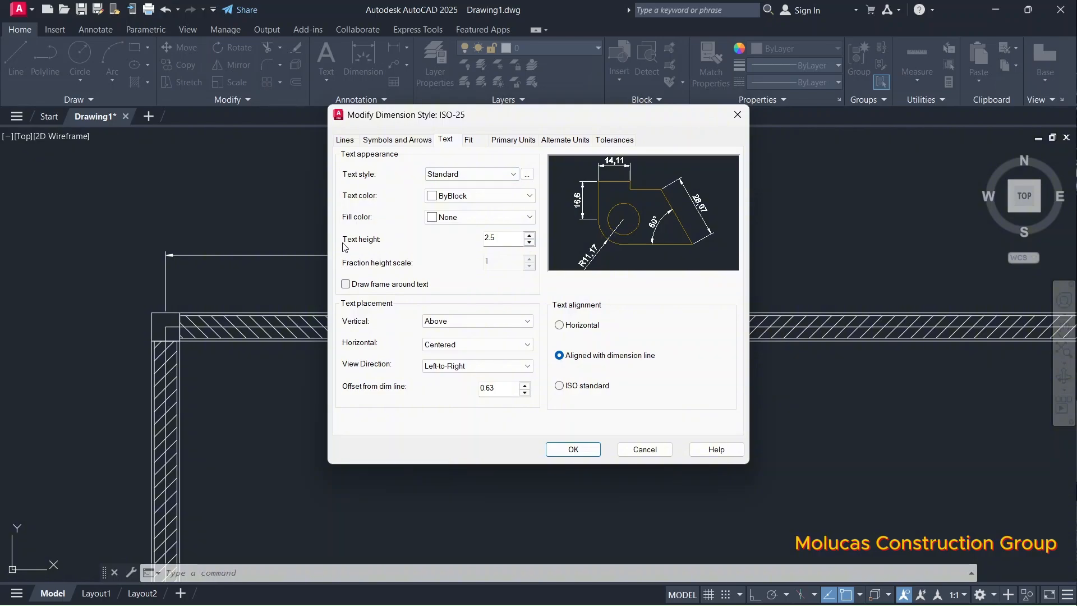
{"action": "left_click", "coordinate": [505, 238]}
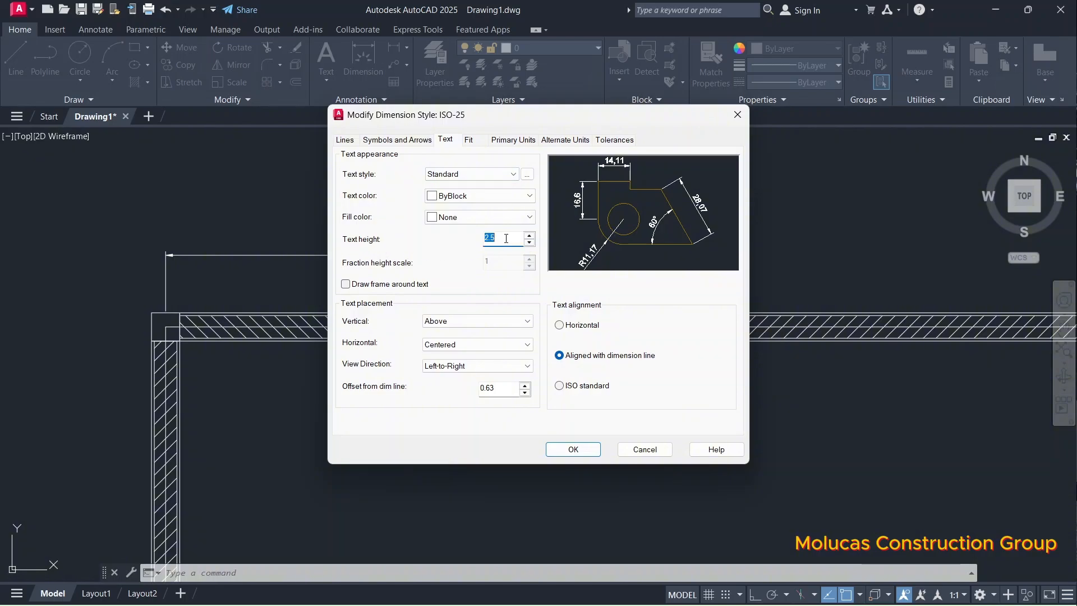
{"action": "type", "text": "10"}
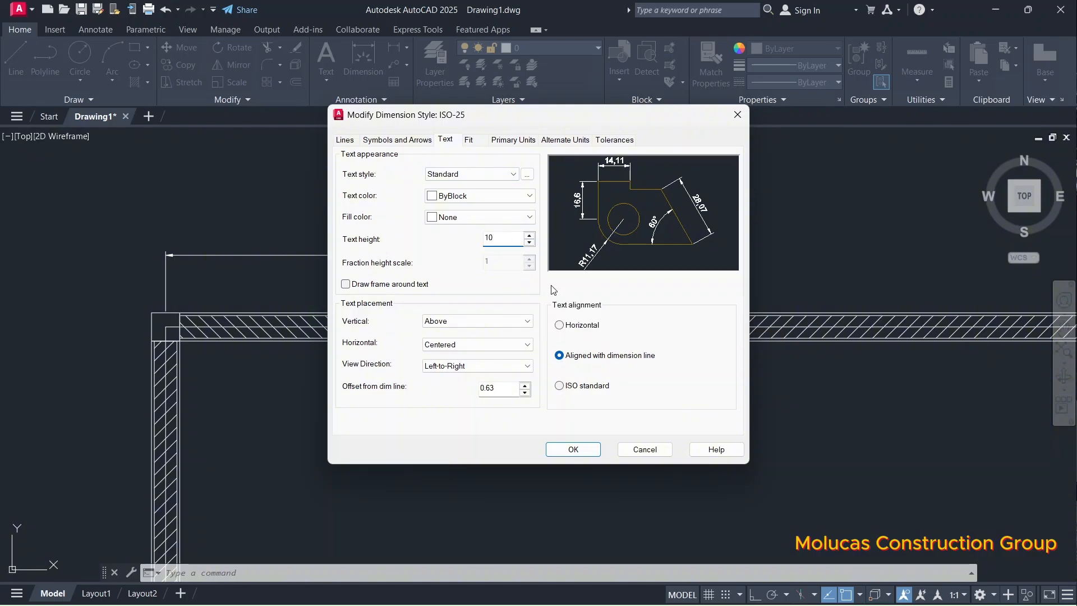
{"action": "left_click", "coordinate": [583, 450]}
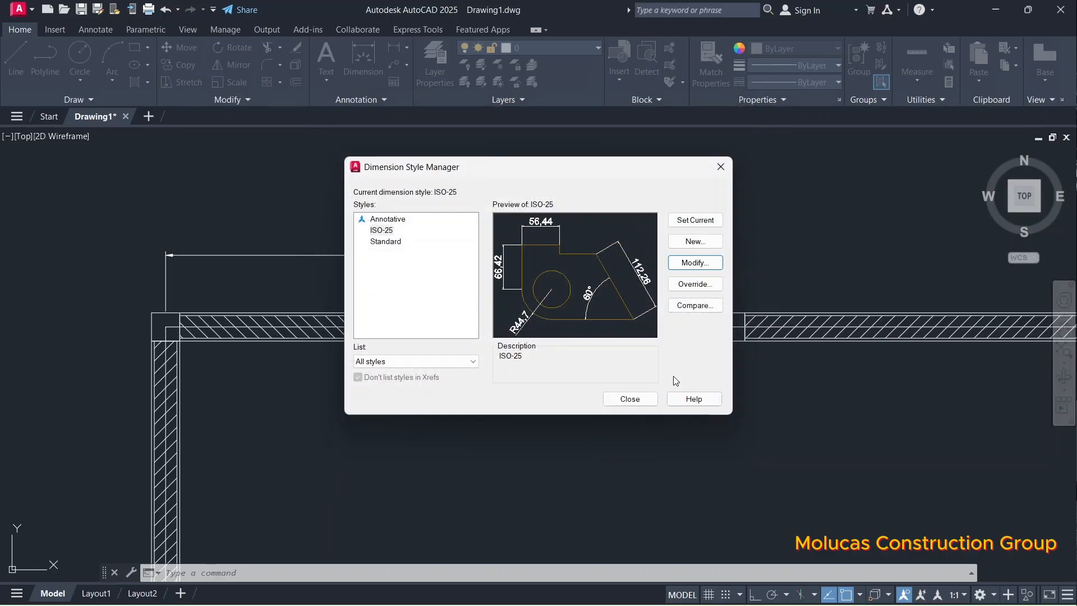
{"action": "left_click", "coordinate": [630, 398]}
Step: Continue the upper wall's dimension from the middle column to the upper right corner column's centre
{"action": "scroll", "coordinate": [581, 351], "scroll_direction": "down", "scroll_amount": 5}
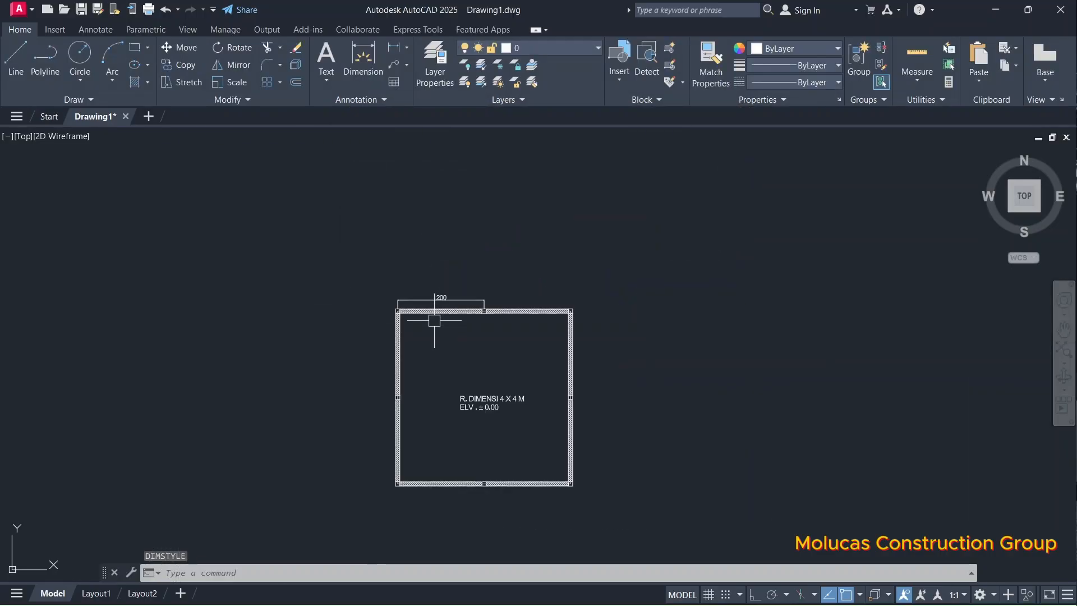
{"action": "scroll", "coordinate": [488, 303], "scroll_direction": "up", "scroll_amount": 7}
{"action": "type", "text": "d"}
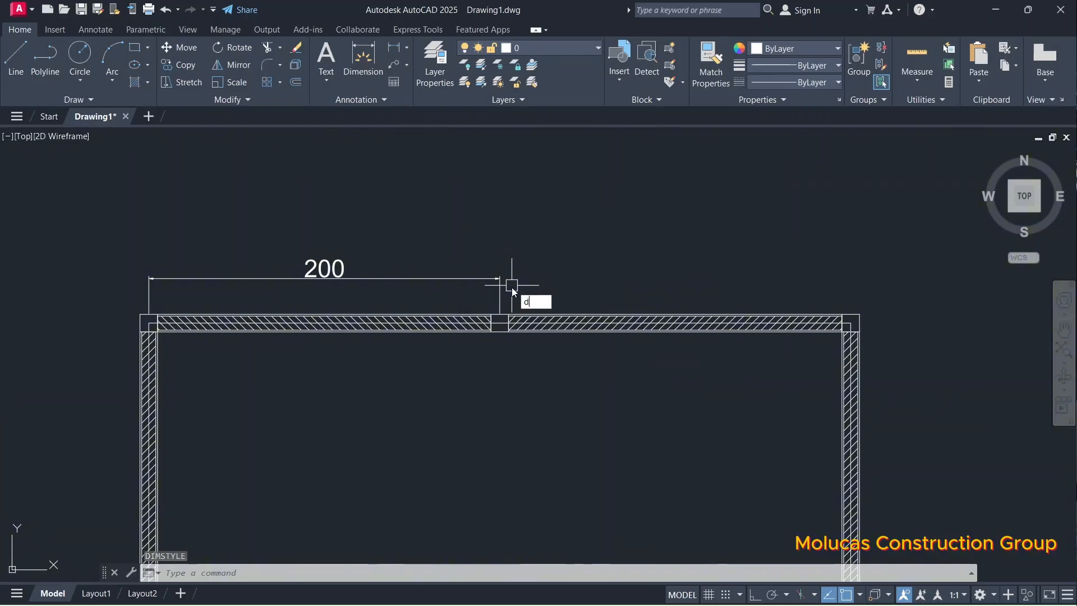
{"action": "type", "text": "co"}
{"action": "key", "text": "Return"}
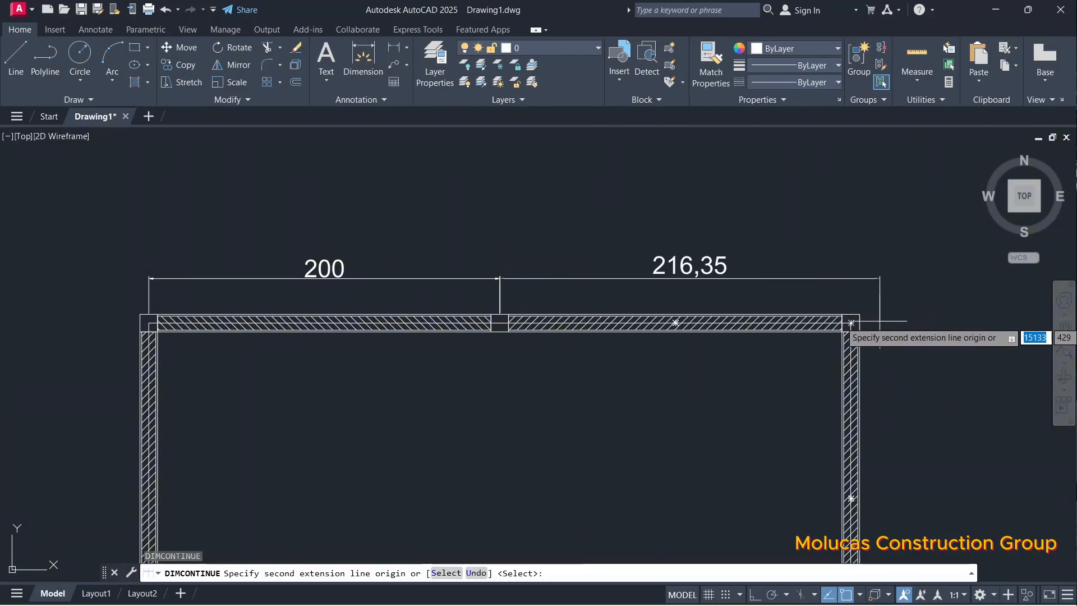
{"action": "scroll", "coordinate": [850, 323], "scroll_direction": "up", "scroll_amount": 4}
{"action": "left_click", "coordinate": [768, 348]}
{"action": "scroll", "coordinate": [844, 296], "scroll_direction": "down", "scroll_amount": 4}
{"action": "key", "text": "Escape"}
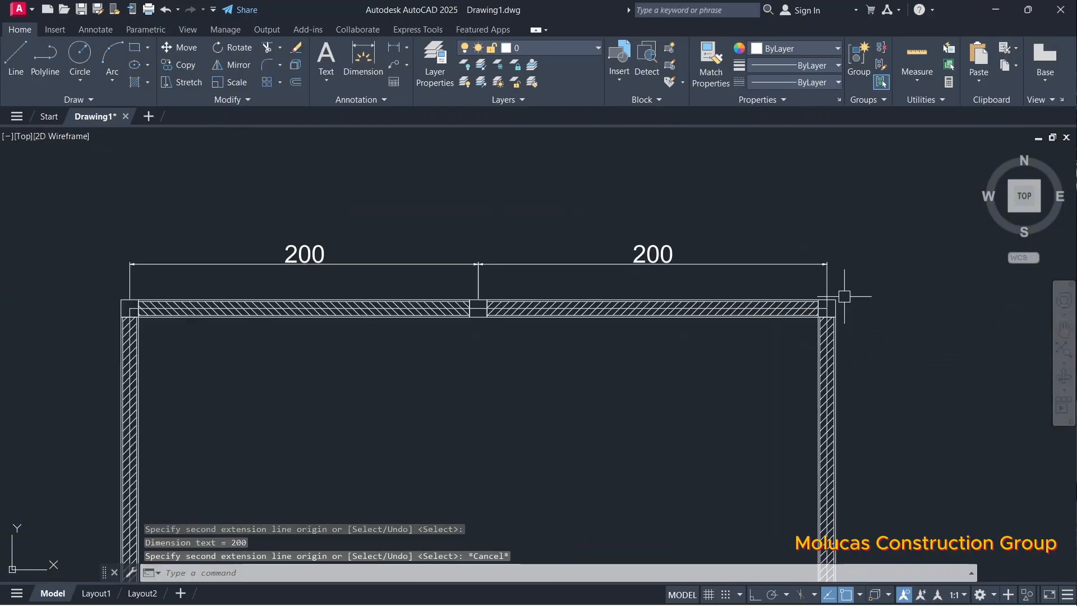
Step: Add a vertical linear dimension outside the left wall, from the lower left corner column's centre to the middle column's centre
{"action": "scroll", "coordinate": [829, 286], "scroll_direction": "down", "scroll_amount": 6}
{"action": "scroll", "coordinate": [688, 336], "scroll_direction": "up", "scroll_amount": 4}
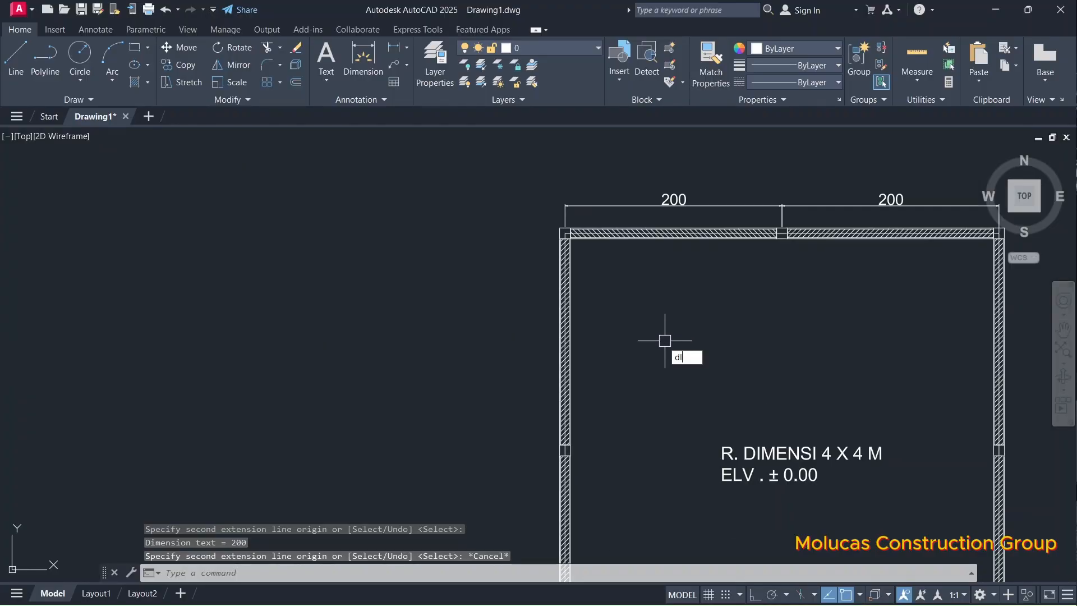
{"action": "key", "text": "Return"}
{"action": "scroll", "coordinate": [645, 325], "scroll_direction": "down", "scroll_amount": 2}
{"action": "scroll", "coordinate": [560, 441], "scroll_direction": "up", "scroll_amount": 5}
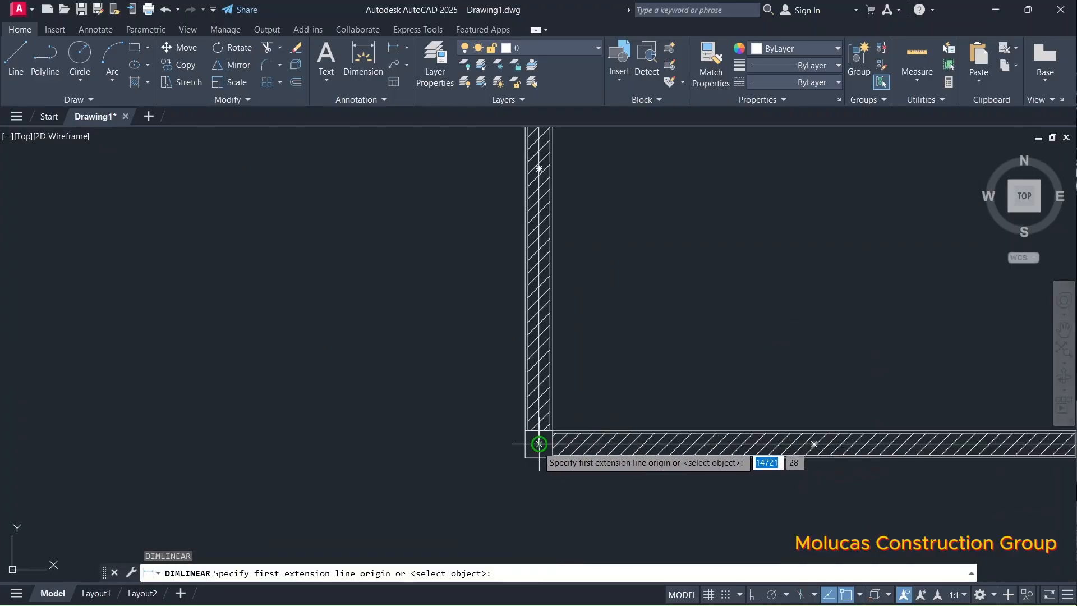
{"action": "left_click", "coordinate": [538, 444]}
{"action": "scroll", "coordinate": [533, 423], "scroll_direction": "down", "scroll_amount": 4}
{"action": "scroll", "coordinate": [533, 319], "scroll_direction": "up", "scroll_amount": 5}
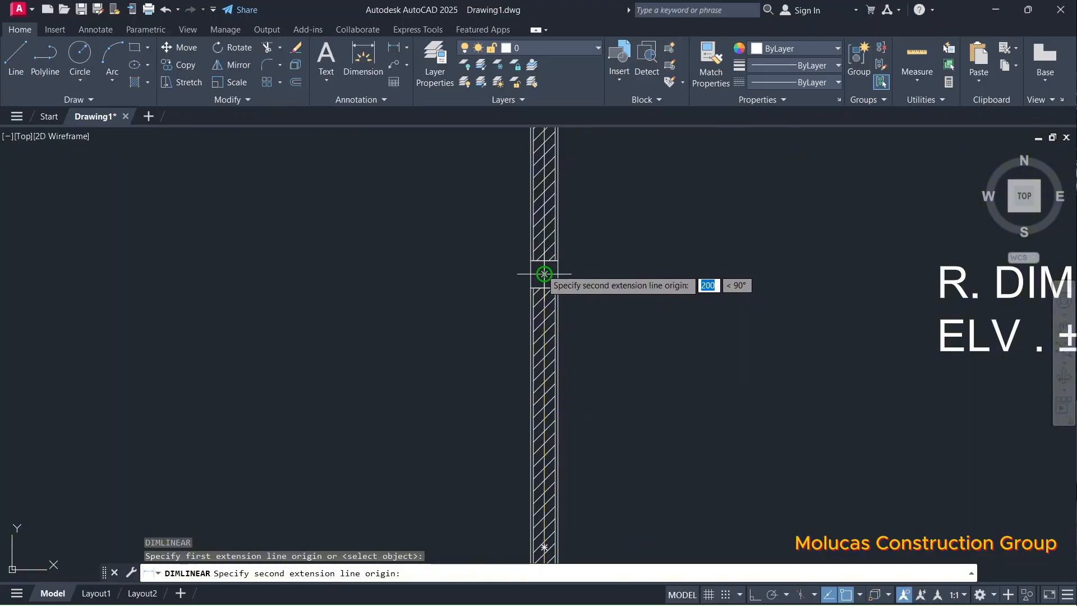
{"action": "left_click", "coordinate": [544, 274]}
{"action": "scroll", "coordinate": [457, 370], "scroll_direction": "down", "scroll_amount": 4}
{"action": "scroll", "coordinate": [477, 325], "scroll_direction": "up", "scroll_amount": 4}
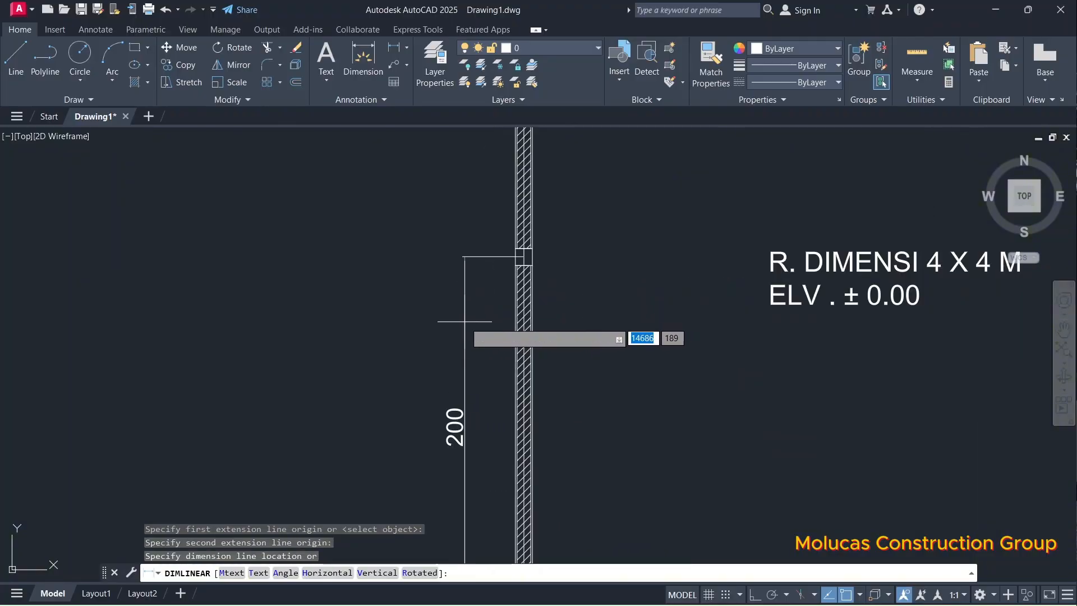
{"action": "left_click", "coordinate": [464, 321]}
Step: Continue the left wall's dimension from the middle column up to the upper left corner column's centre
{"action": "scroll", "coordinate": [466, 338], "scroll_direction": "down", "scroll_amount": 2}
{"action": "type", "text": "dco"}
{"action": "key", "text": "Return"}
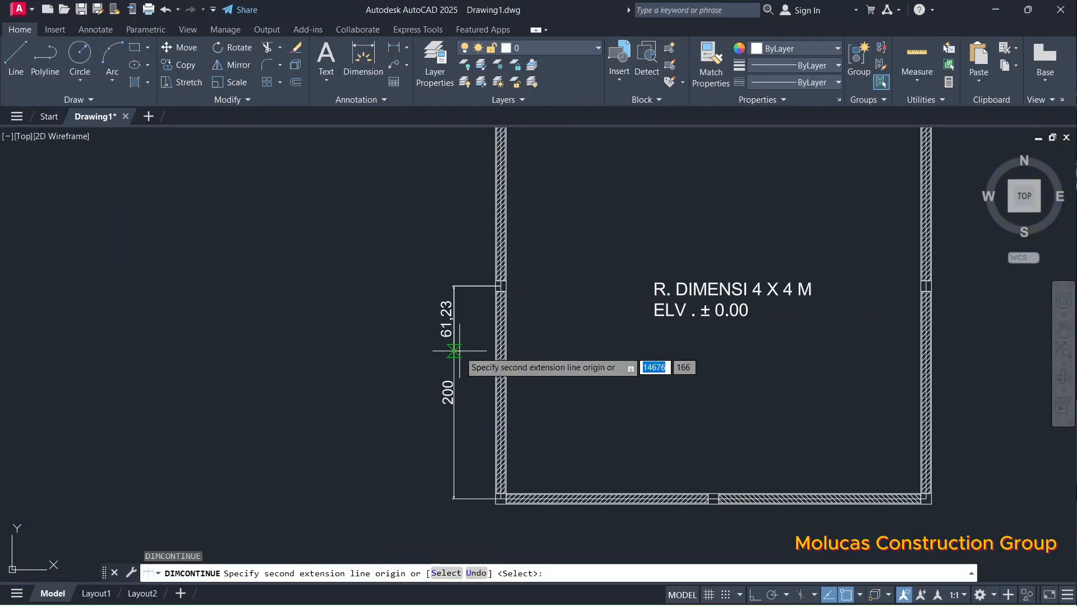
{"action": "scroll", "coordinate": [463, 351], "scroll_direction": "down", "scroll_amount": 4}
{"action": "scroll", "coordinate": [483, 231], "scroll_direction": "up", "scroll_amount": 8}
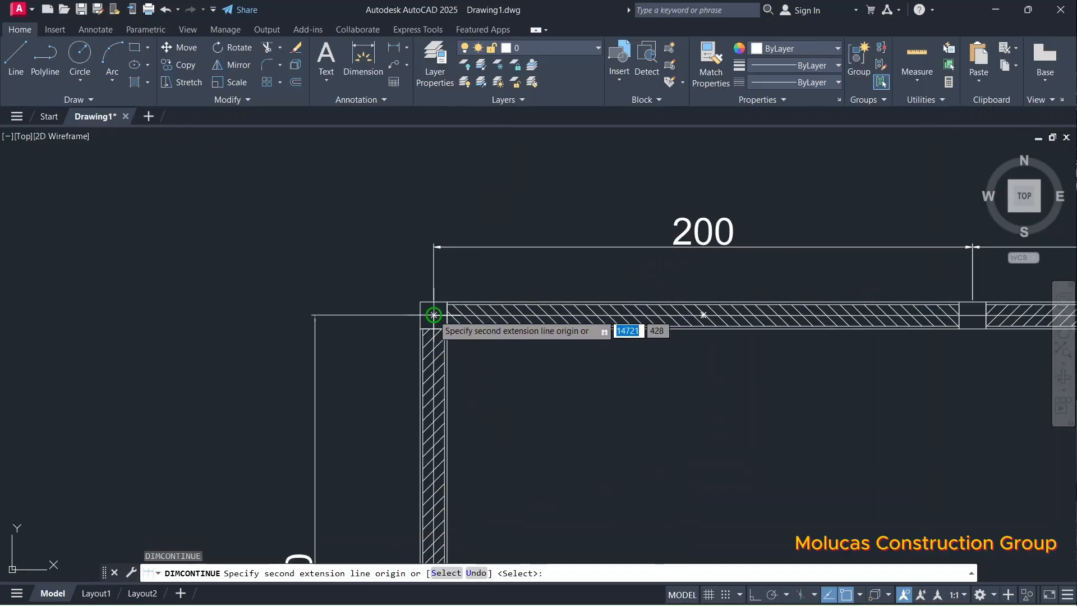
{"action": "left_click", "coordinate": [433, 314]}
{"action": "scroll", "coordinate": [488, 306], "scroll_direction": "down", "scroll_amount": 5}
{"action": "key", "text": "Escape"}
Step: Add an overall vertical dimension between the left corner columns' centres, placed outside the two partial dimensions
{"action": "type", "text": "dli"}
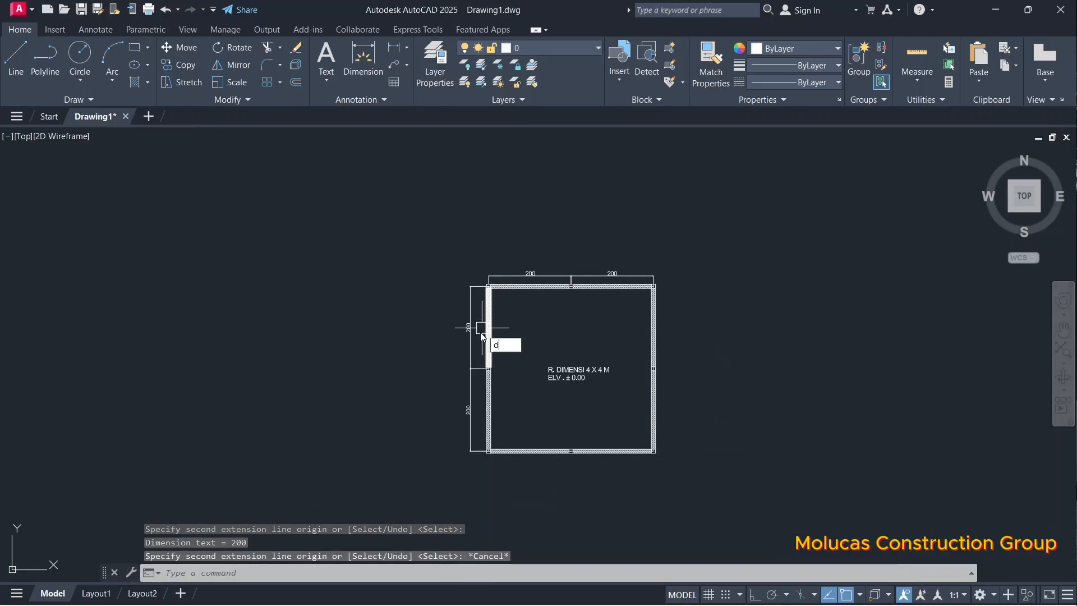
{"action": "key", "text": "Return"}
{"action": "scroll", "coordinate": [493, 294], "scroll_direction": "up", "scroll_amount": 8}
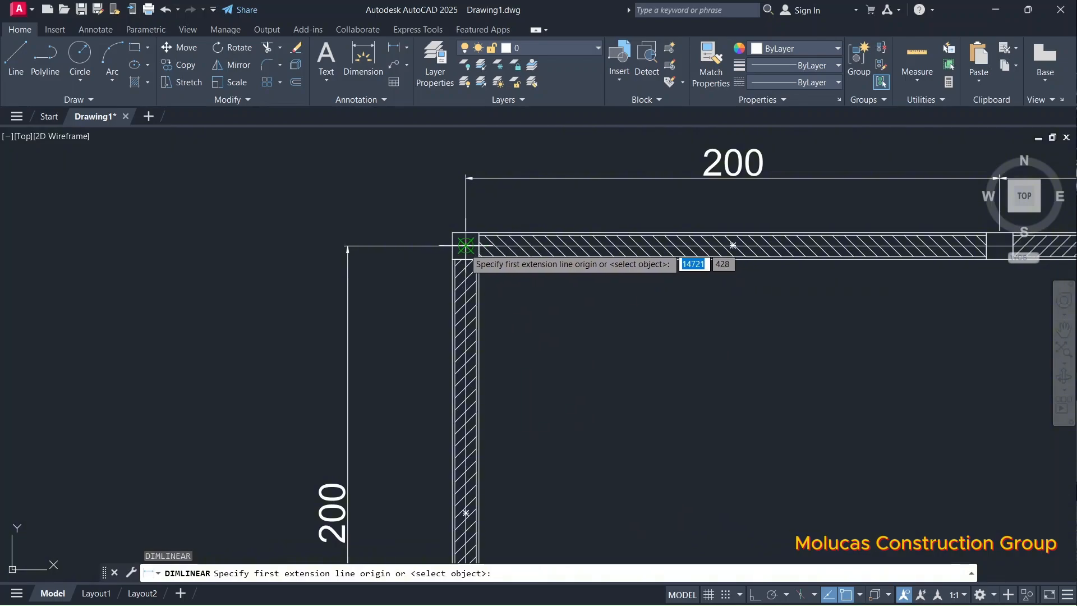
{"action": "left_click", "coordinate": [465, 245]}
{"action": "scroll", "coordinate": [468, 245], "scroll_direction": "down", "scroll_amount": 6}
{"action": "scroll", "coordinate": [476, 471], "scroll_direction": "up", "scroll_amount": 8}
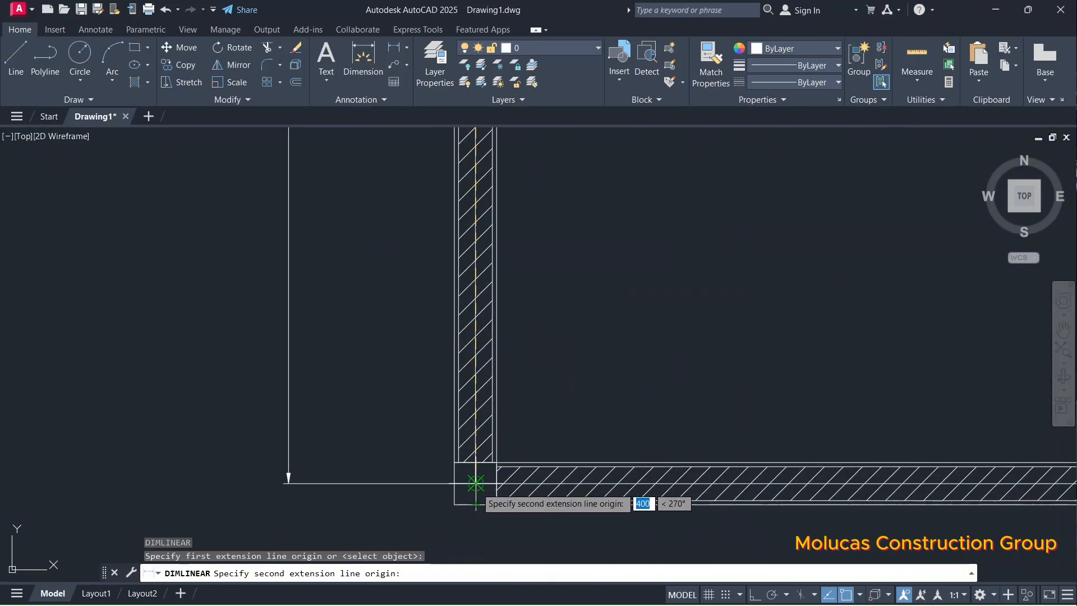
{"action": "left_click", "coordinate": [475, 483]}
{"action": "scroll", "coordinate": [476, 481], "scroll_direction": "down", "scroll_amount": 5}
{"action": "scroll", "coordinate": [379, 400], "scroll_direction": "down", "scroll_amount": 2}
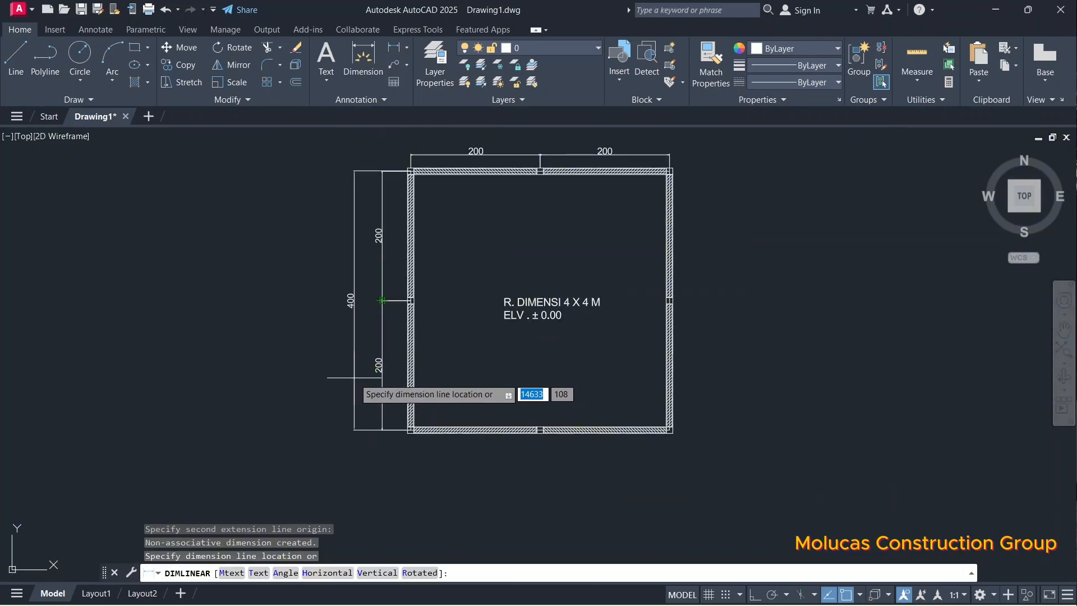
{"action": "scroll", "coordinate": [343, 298], "scroll_direction": "up", "scroll_amount": 5}
{"action": "left_click", "coordinate": [343, 294]}
Step: Add an overall horizontal dimension between the upper corner columns' centres, placed above the two partial dimensions
{"action": "scroll", "coordinate": [343, 295], "scroll_direction": "down", "scroll_amount": 5}
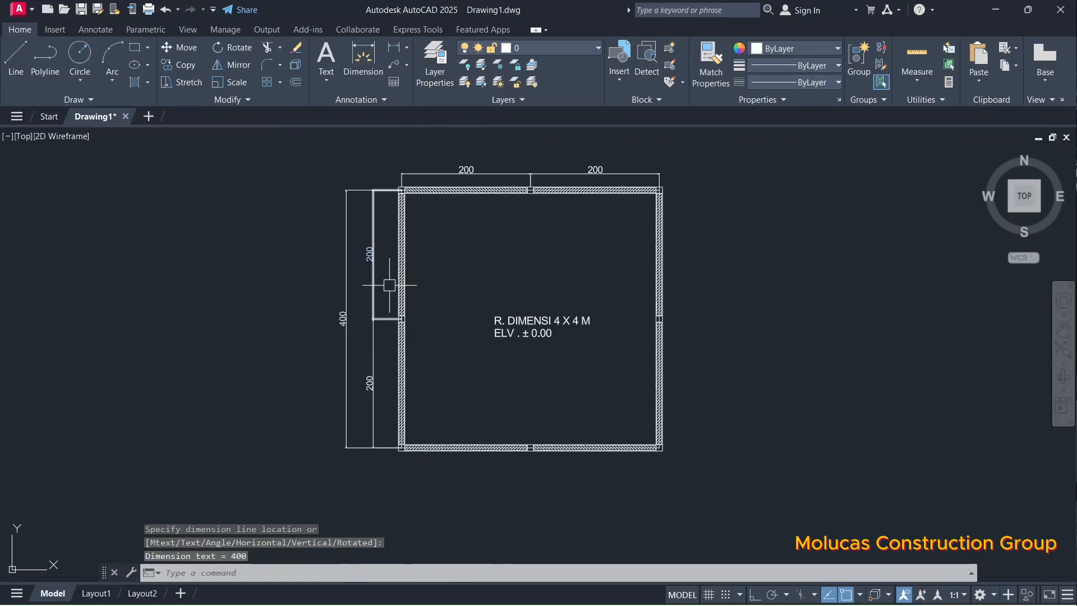
{"action": "key", "text": "Return"}
{"action": "scroll", "coordinate": [396, 188], "scroll_direction": "up", "scroll_amount": 5}
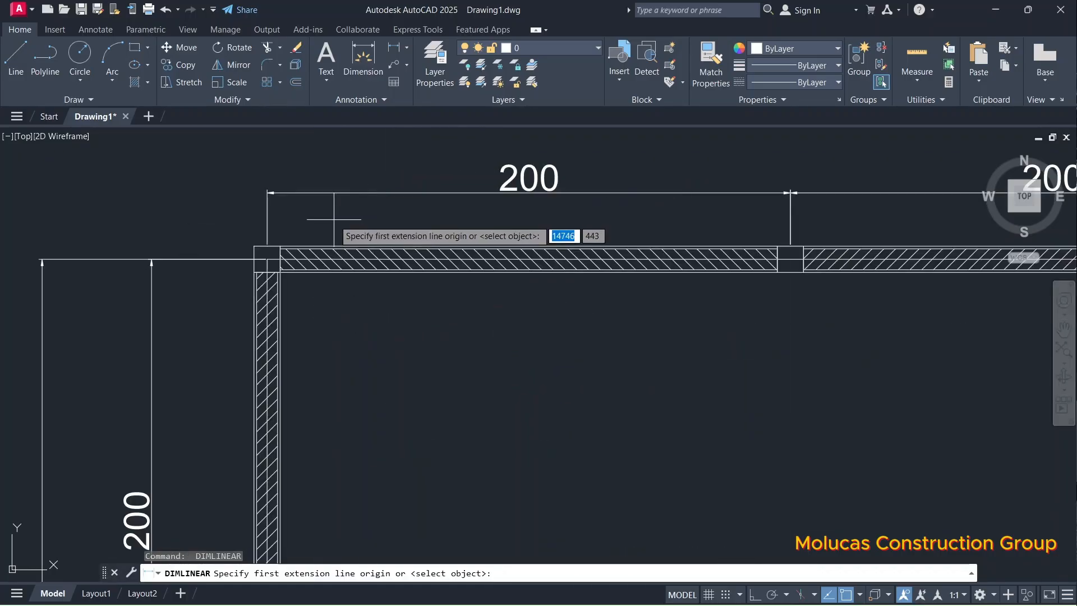
{"action": "left_click", "coordinate": [264, 259]}
{"action": "scroll", "coordinate": [246, 259], "scroll_direction": "down", "scroll_amount": 5}
{"action": "scroll", "coordinate": [694, 276], "scroll_direction": "up", "scroll_amount": 5}
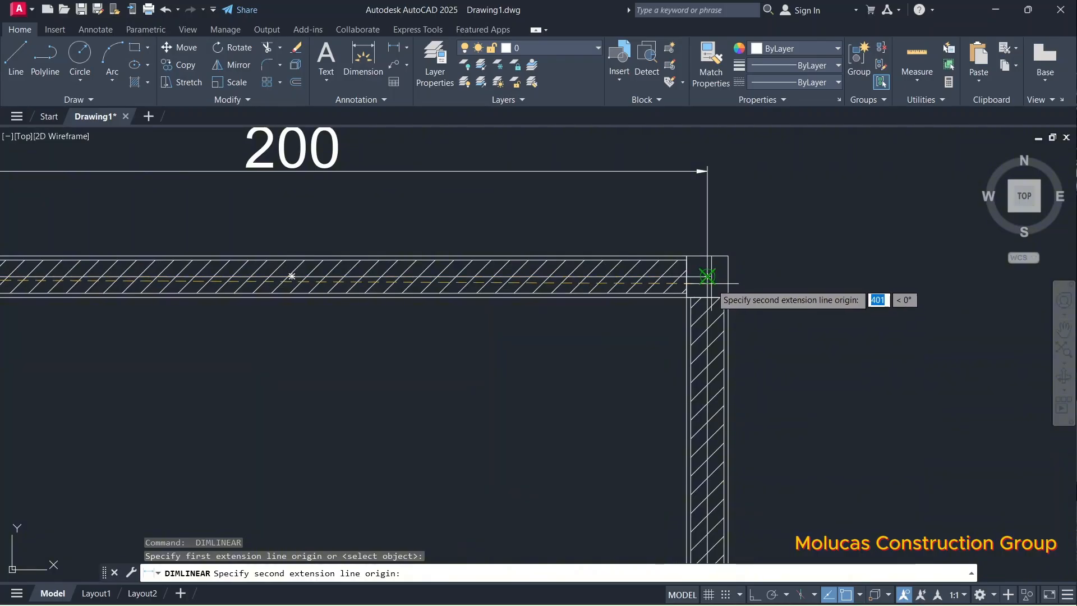
{"action": "left_click", "coordinate": [706, 276]}
{"action": "scroll", "coordinate": [706, 277], "scroll_direction": "down", "scroll_amount": 5}
{"action": "scroll", "coordinate": [504, 241], "scroll_direction": "up", "scroll_amount": 2}
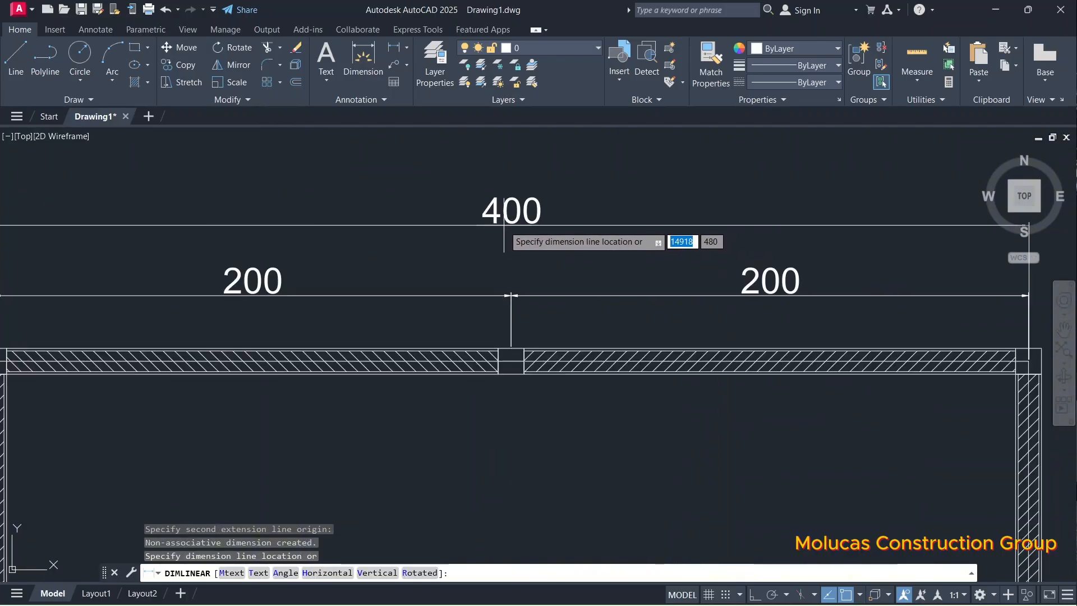
{"action": "left_click", "coordinate": [503, 224]}
{"action": "scroll", "coordinate": [504, 225], "scroll_direction": "down", "scroll_amount": 5}
{"action": "key", "text": "Escape"}
Step: Examine the dimensioned room plan, checking the partial and overall dimensions along the upper and left walls and the room label
{"action": "scroll", "coordinate": [504, 298], "scroll_direction": "up", "scroll_amount": 5}
{"action": "scroll", "coordinate": [504, 298], "scroll_direction": "down", "scroll_amount": 5}
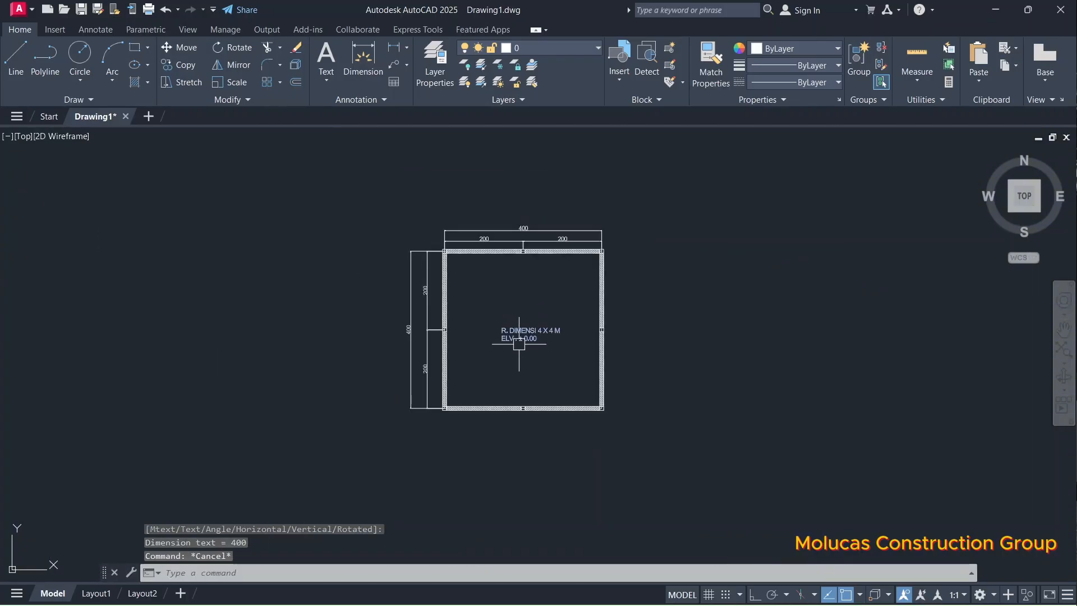
{"action": "scroll", "coordinate": [559, 363], "scroll_direction": "up", "scroll_amount": 3}
{"action": "scroll", "coordinate": [558, 358], "scroll_direction": "down", "scroll_amount": 2}
{"action": "scroll", "coordinate": [559, 358], "scroll_direction": "down", "scroll_amount": 1}
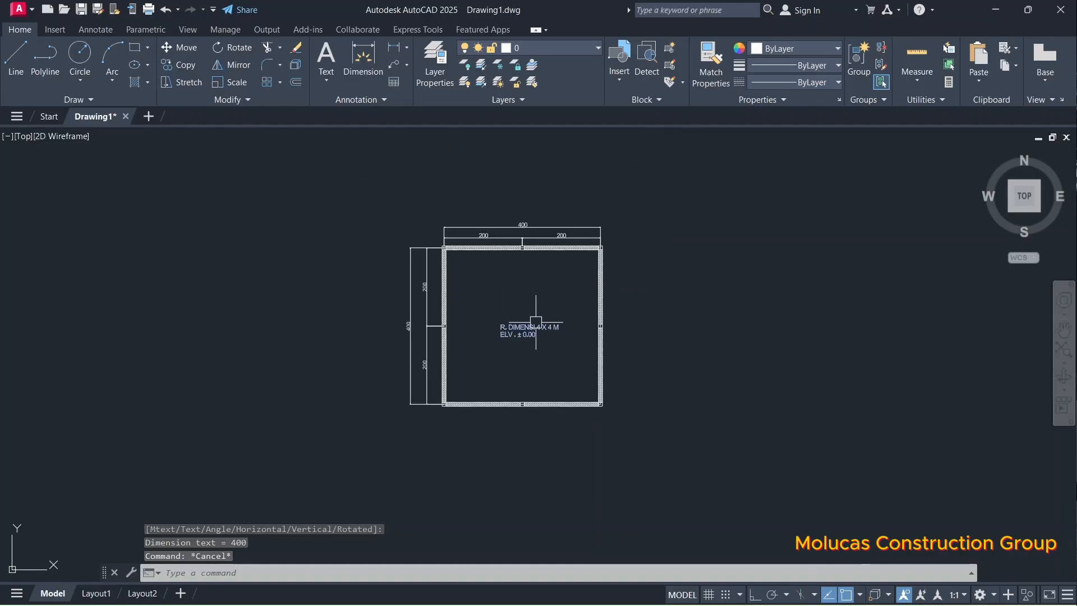
{"action": "scroll", "coordinate": [529, 288], "scroll_direction": "up", "scroll_amount": 3}
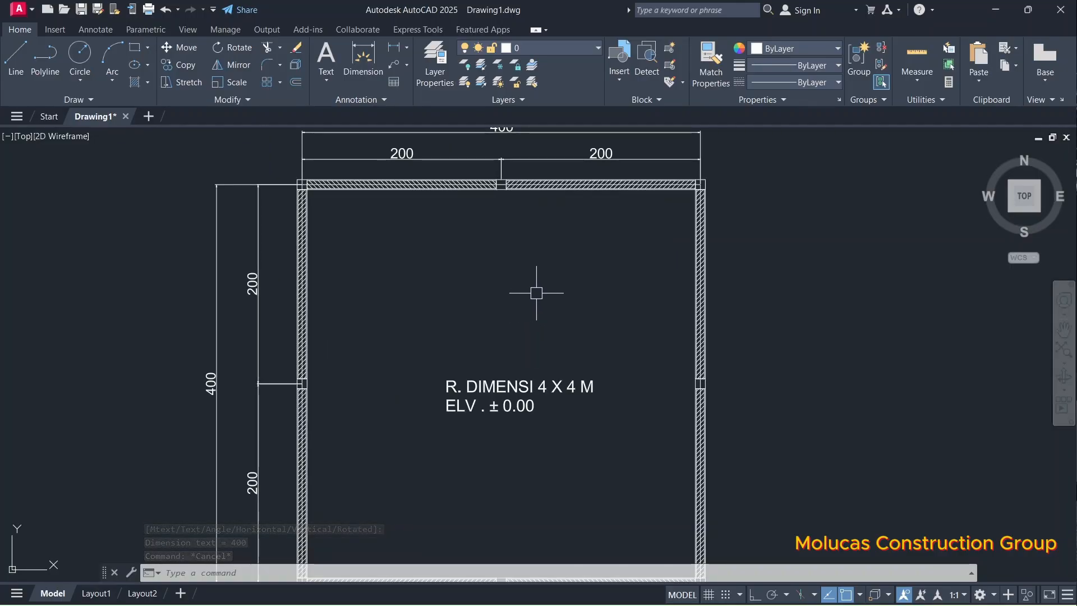
{"action": "scroll", "coordinate": [535, 292], "scroll_direction": "down", "scroll_amount": 4}
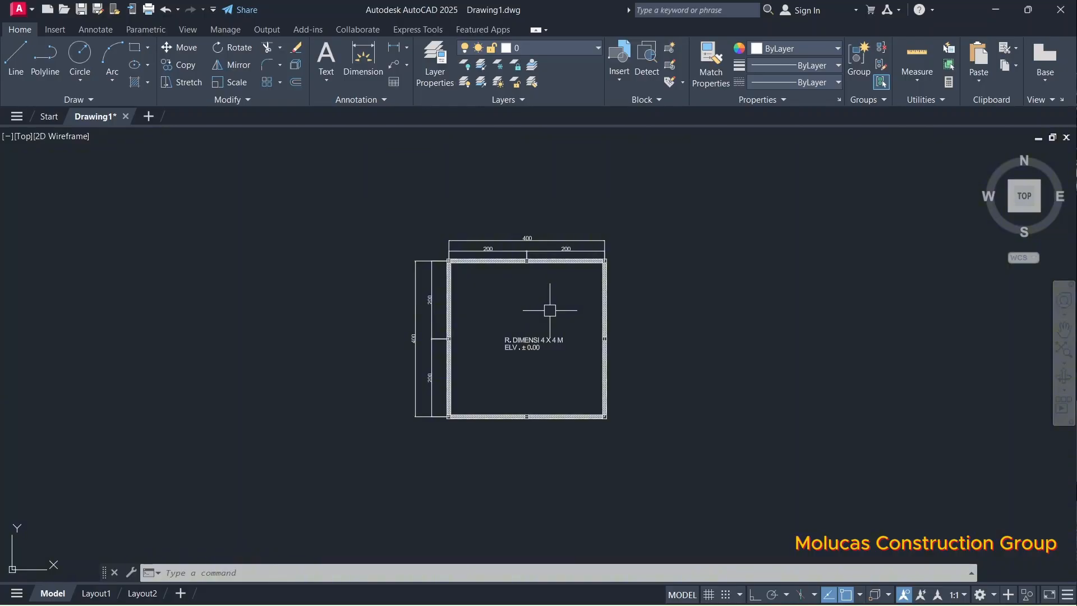
{"action": "scroll", "coordinate": [550, 310], "scroll_direction": "up", "scroll_amount": 2}
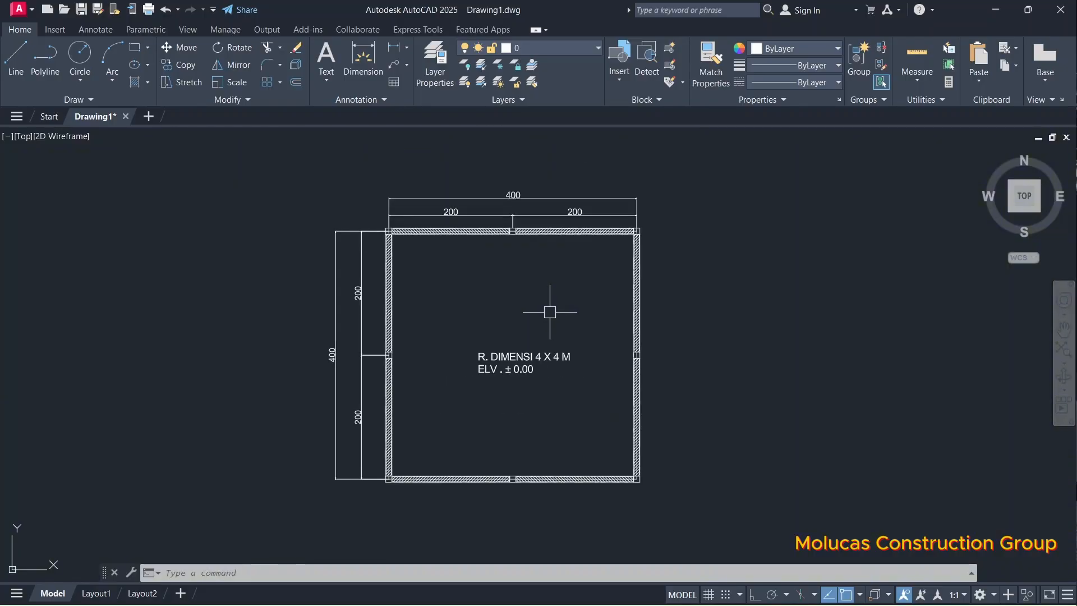